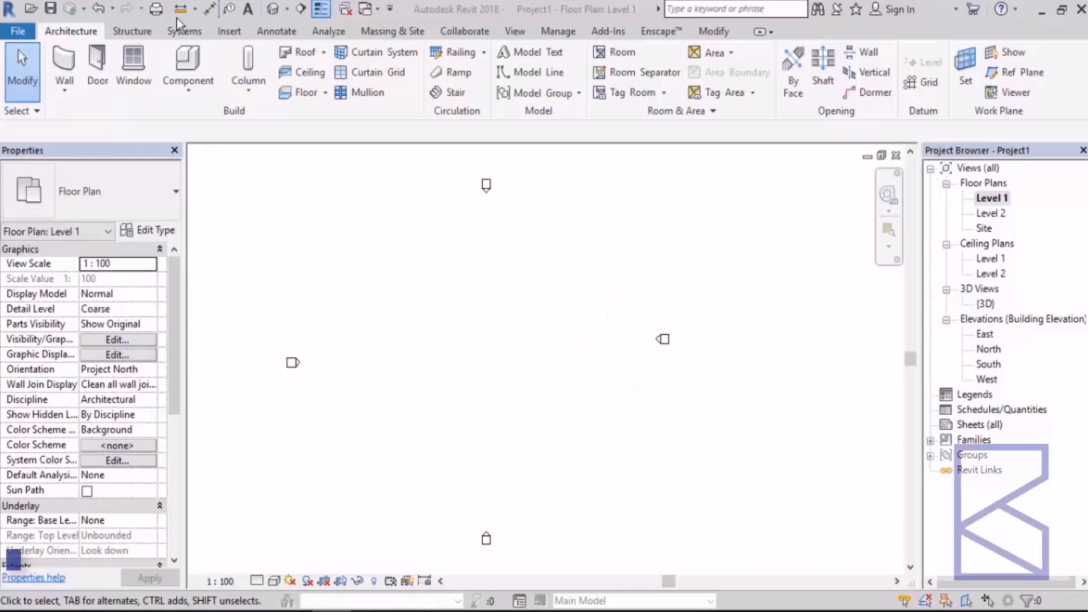
# Step: Draw a horizontal Generic - 200mm wall 11 units long in the upper left area between the elevation markers
pyautogui.click(63, 59)
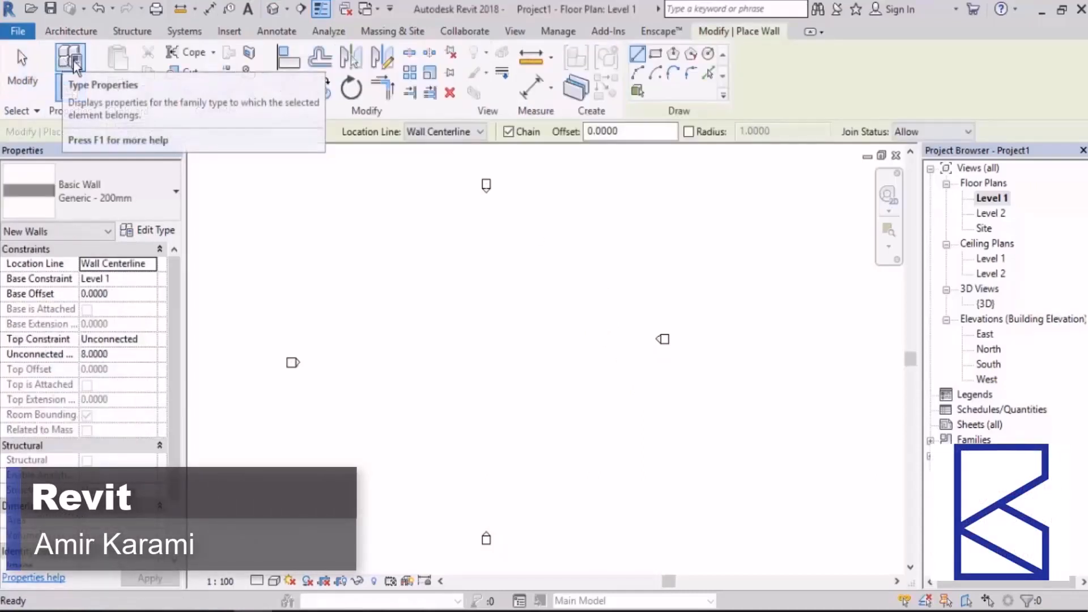
pyautogui.moveTo(374, 294); pyautogui.dragTo(340, 301, button='middle')
pyautogui.scroll(1, 331, 299)
pyautogui.click(320, 289)
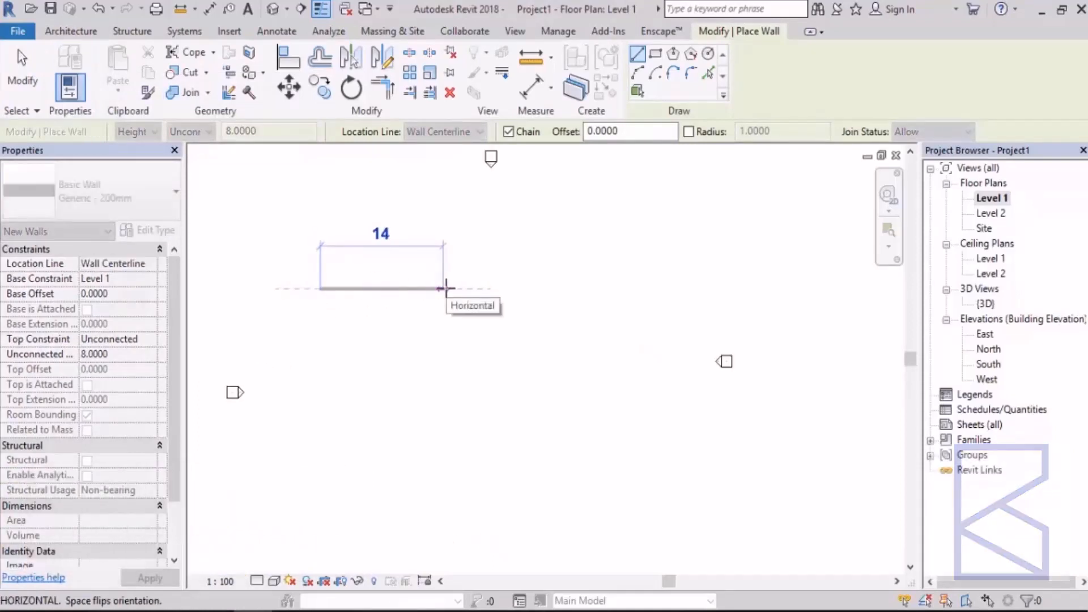
pyautogui.write('11')
pyautogui.press('Return')
# Step: Continue the wall into a trapezoidal recess: a 5-unit diagonal down at 40°, a 6-unit horizontal base and a 5-unit diagonal up at 40°
pyautogui.scroll(3, 434, 298)
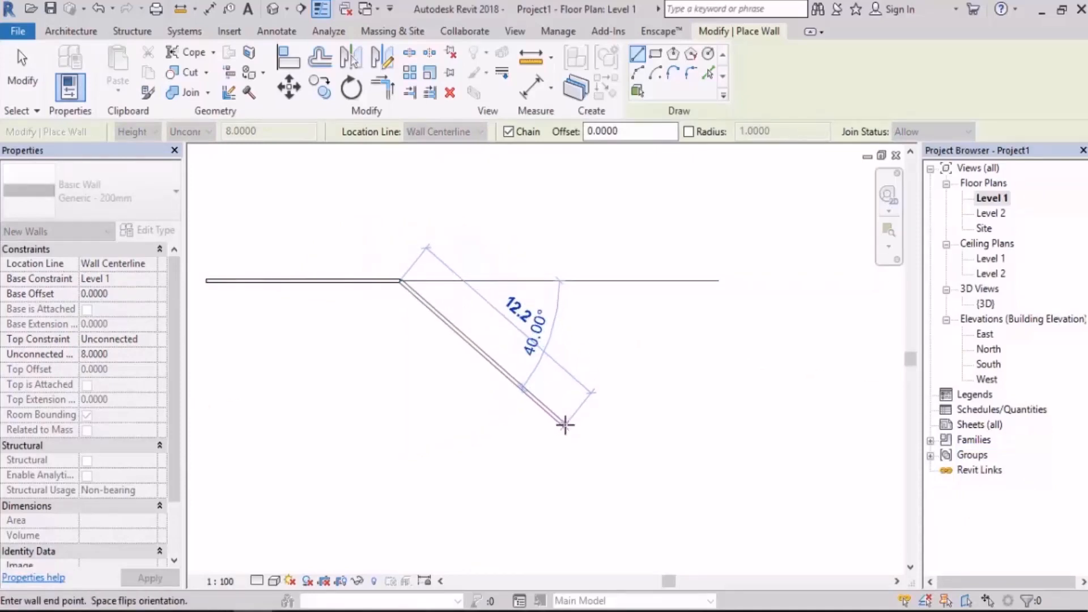
pyautogui.write('5')
pyautogui.press('Return')
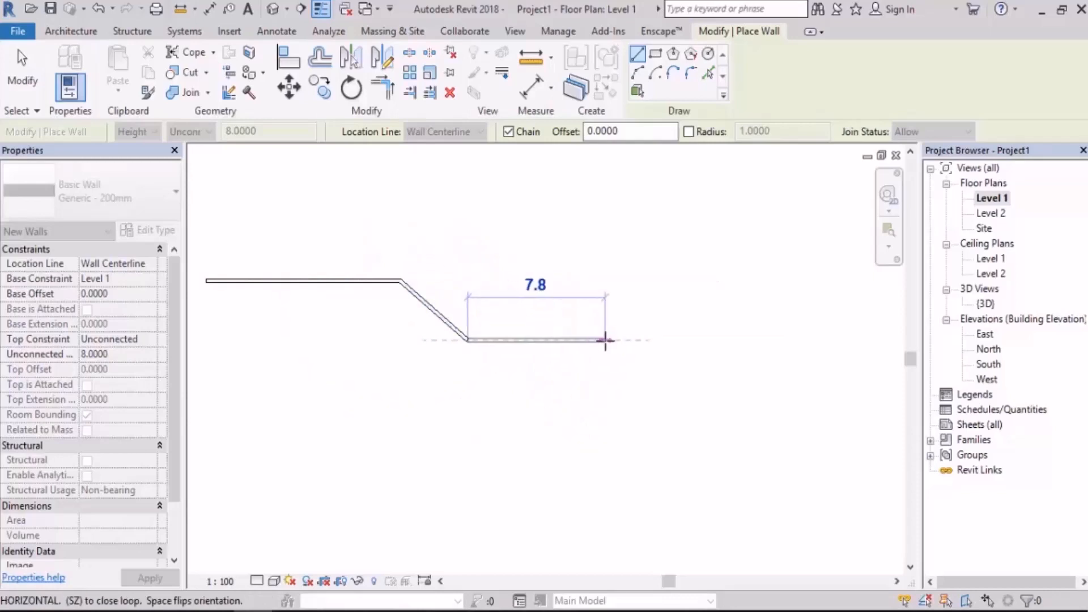
pyautogui.write('6')
pyautogui.press('Return')
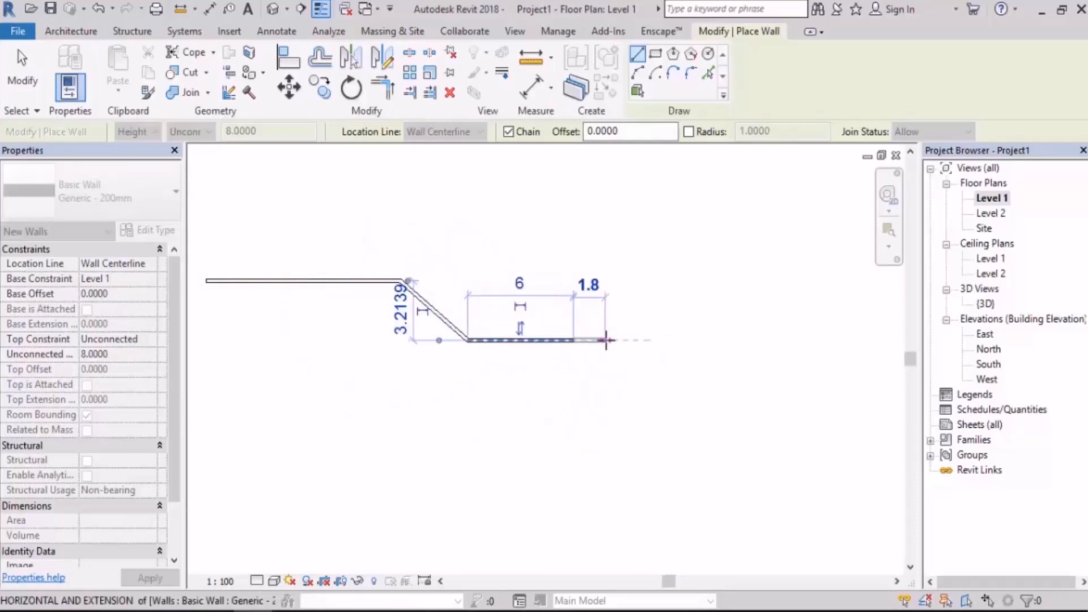
pyautogui.scroll(2, 615, 326)
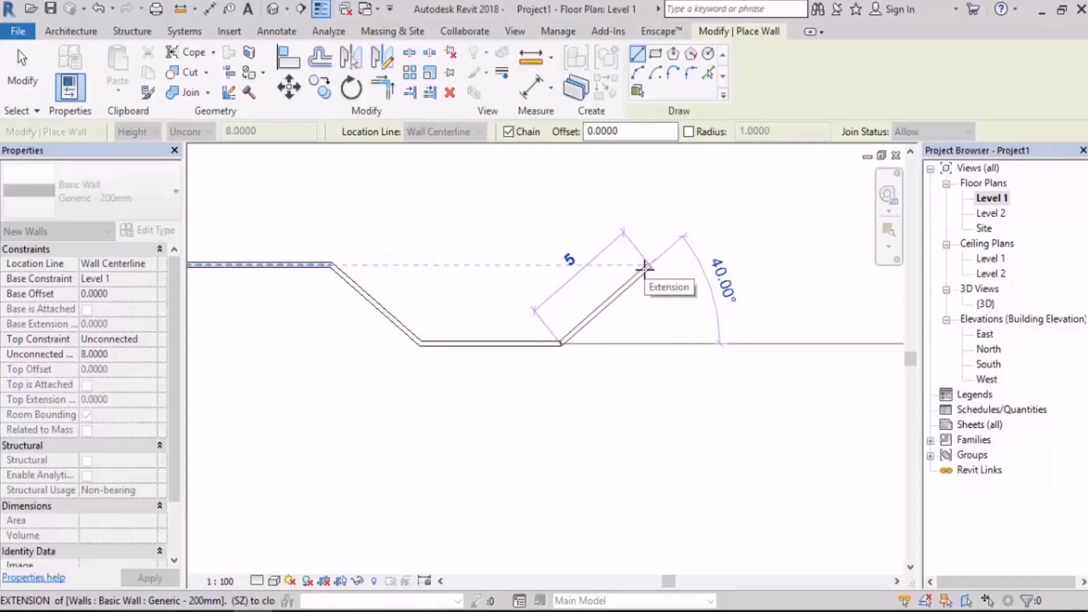
pyautogui.click(645, 265)
# Step: Try to continue with a 14-unit wall from the upper end of the rising diagonal, and undo it
pyautogui.scroll(-2, 696, 292)
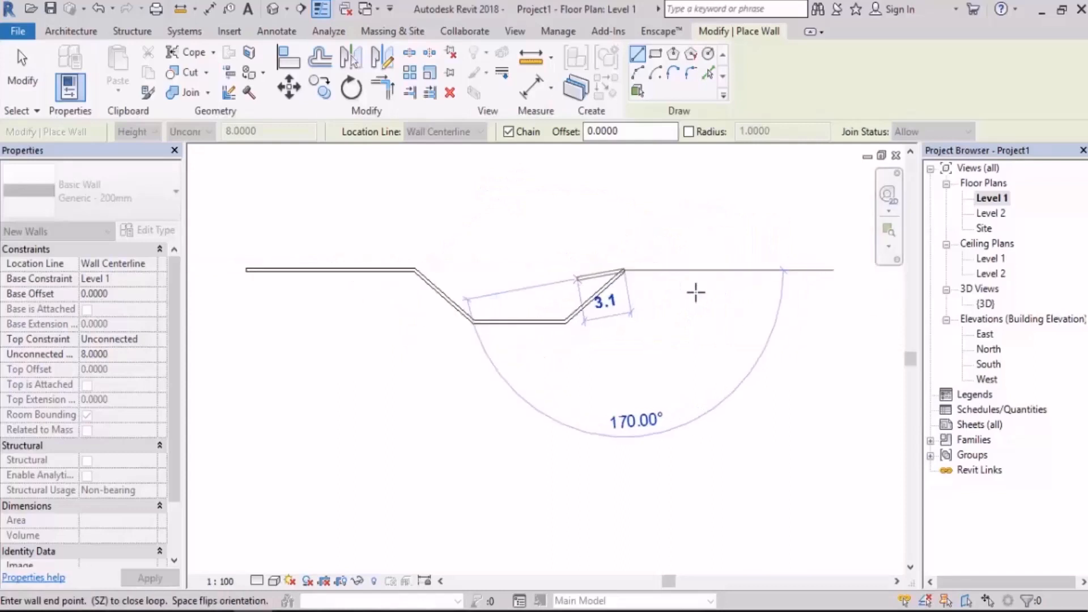
pyautogui.moveTo(696, 293); pyautogui.dragTo(590, 305, button='middle')
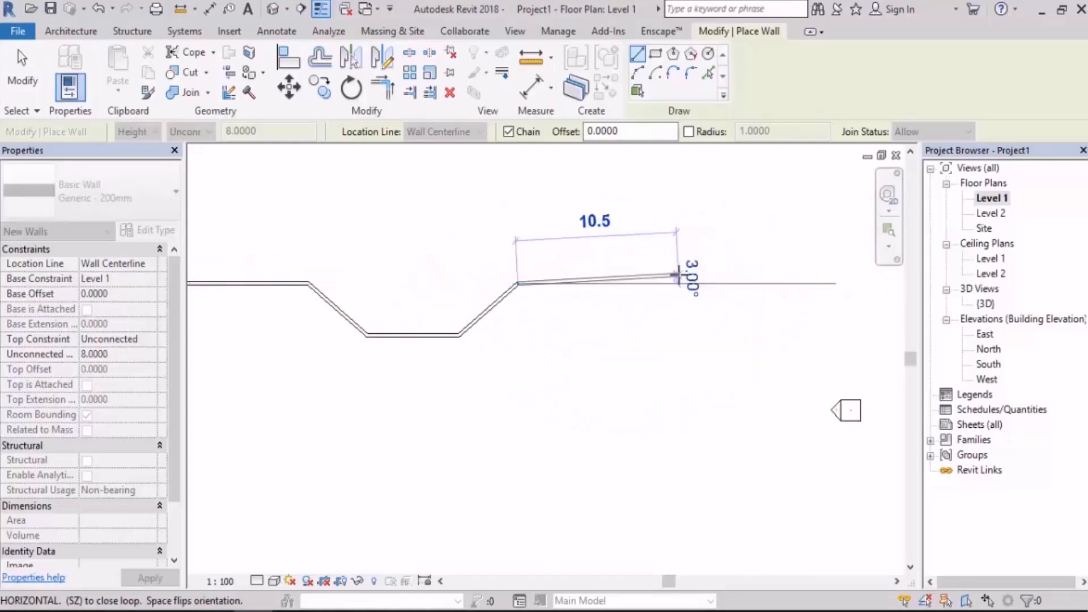
pyautogui.write('14')
pyautogui.press('Return')
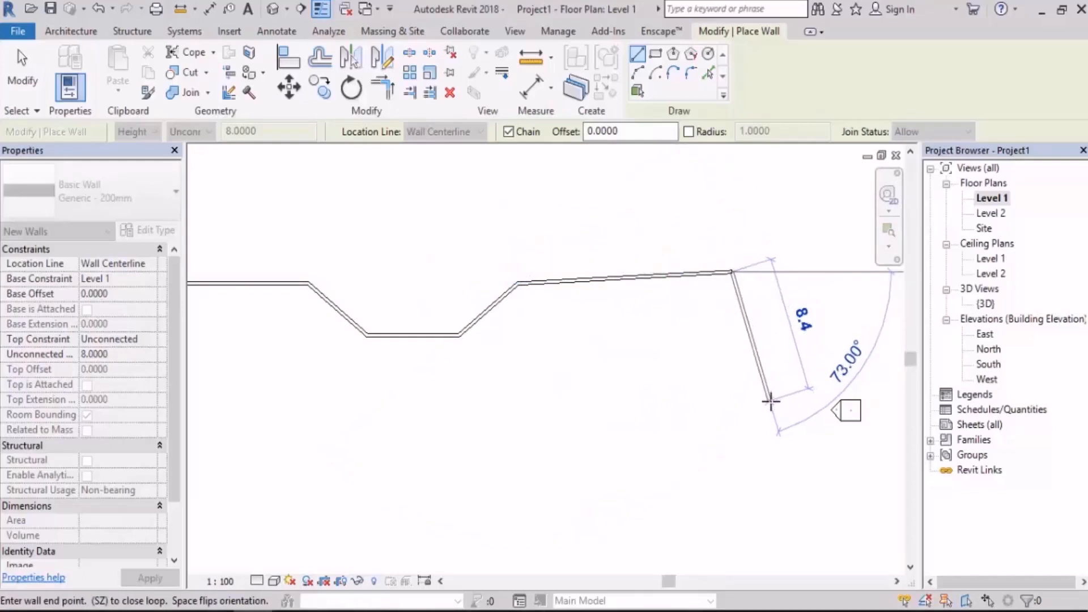
pyautogui.press('Escape')
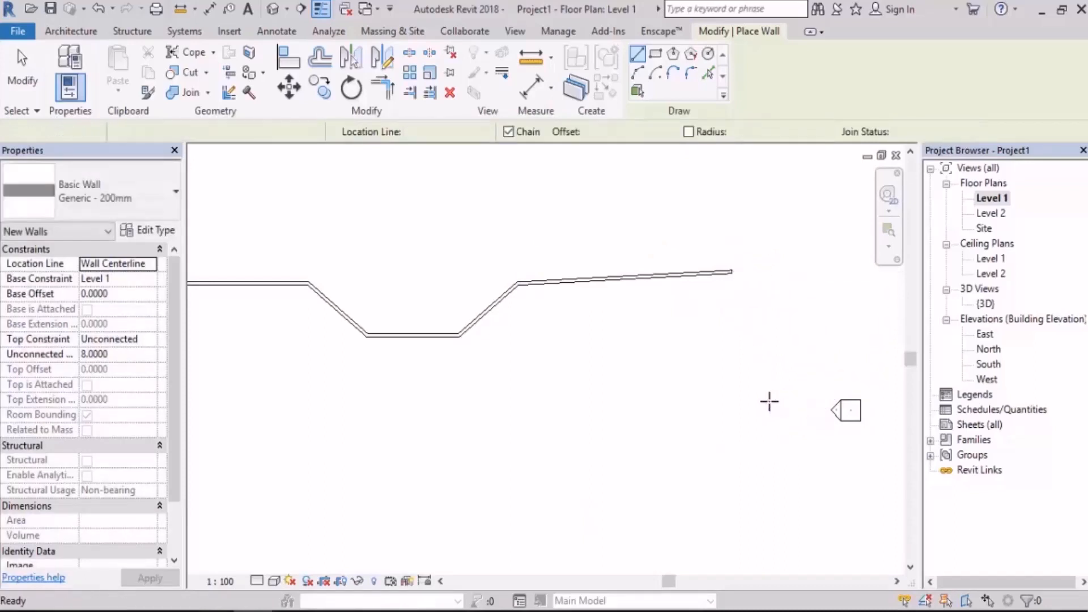
pyautogui.hotkey('ctrl', 'z')
# Step: Draw a 14-unit horizontal wall from the rising diagonal's upper end, followed by a 17-unit vertical wall downward
pyautogui.click(517, 283)
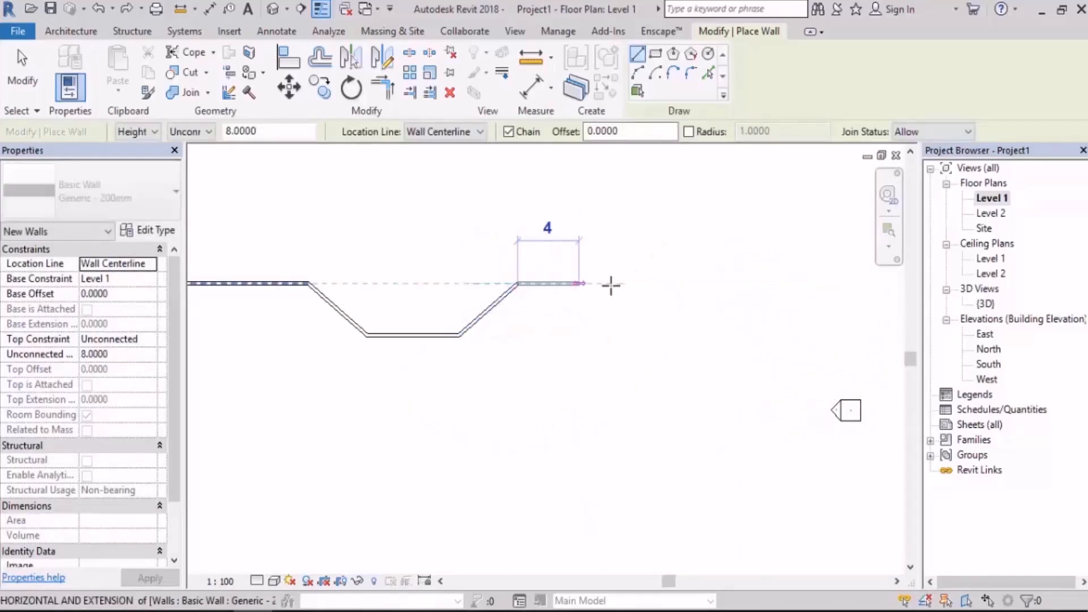
pyautogui.write('14')
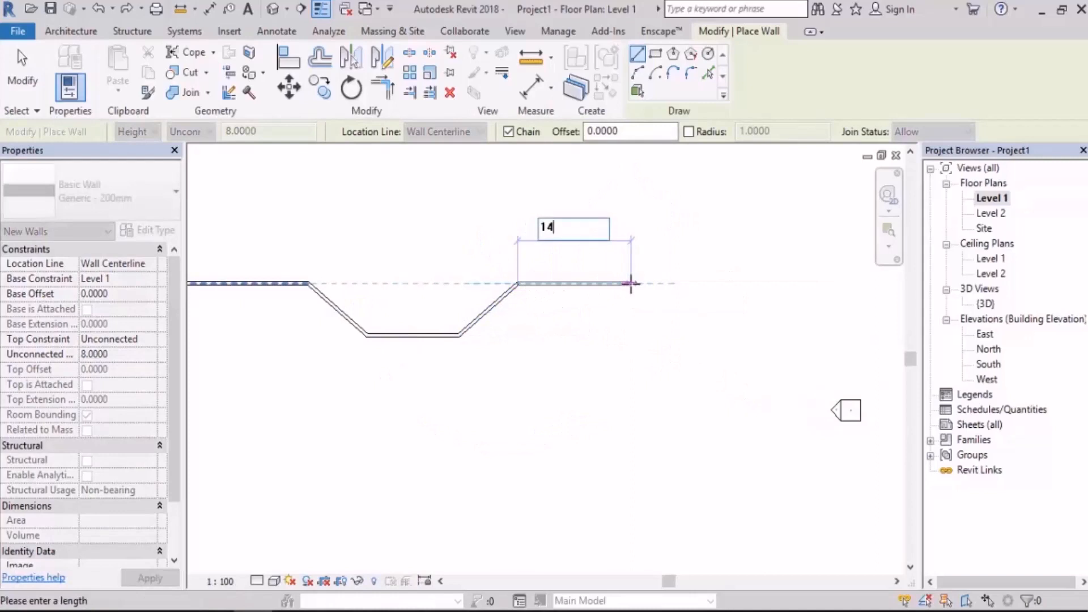
pyautogui.press('Return')
pyautogui.scroll(-2, 631, 283)
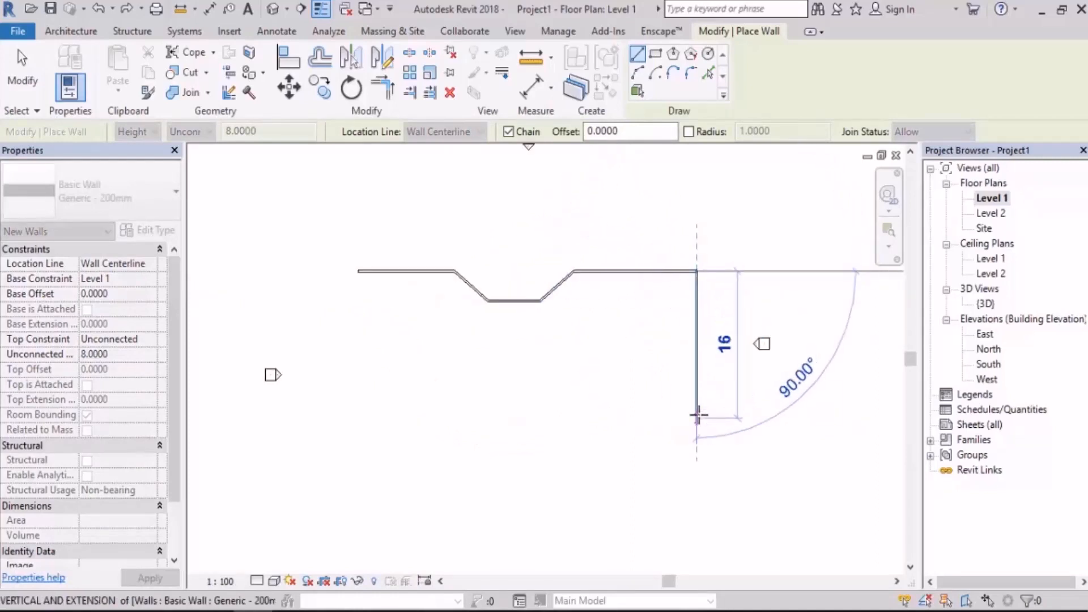
pyautogui.write('17')
pyautogui.press('Return')
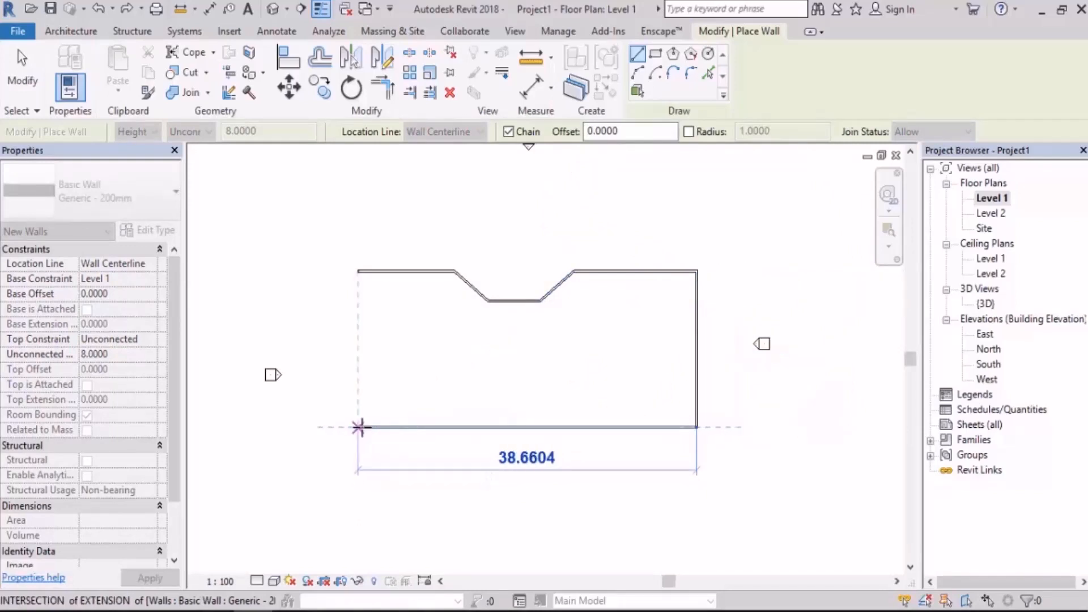
# Step: Draw the bottom wall back to align with the first wall's start, close the loop with the left wall, and end the Wall command
pyautogui.click(358, 427)
pyautogui.press('s')
pyautogui.press('z')
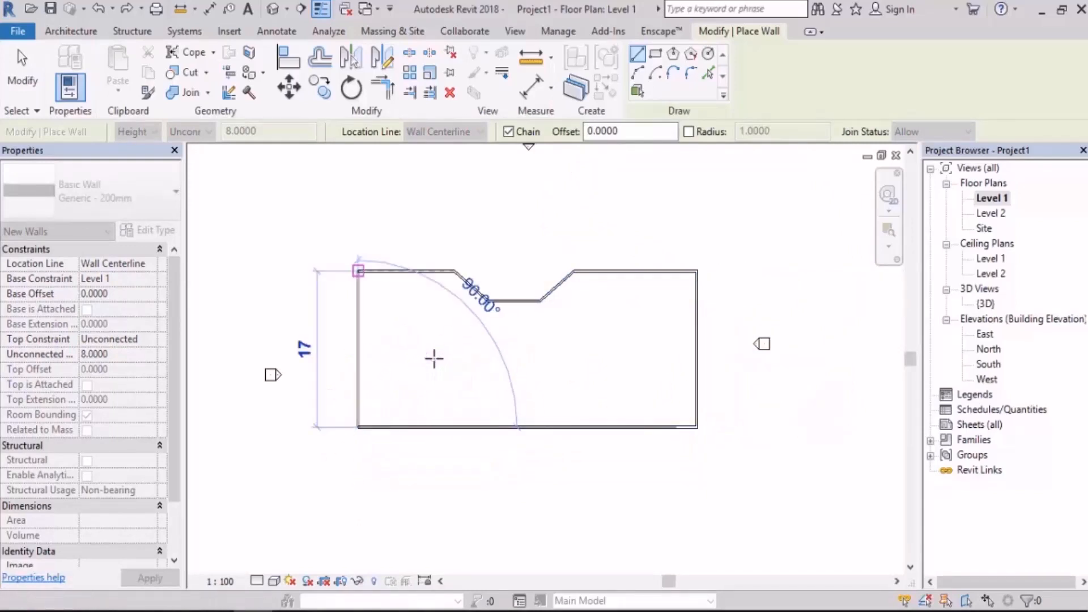
pyautogui.click(434, 359)
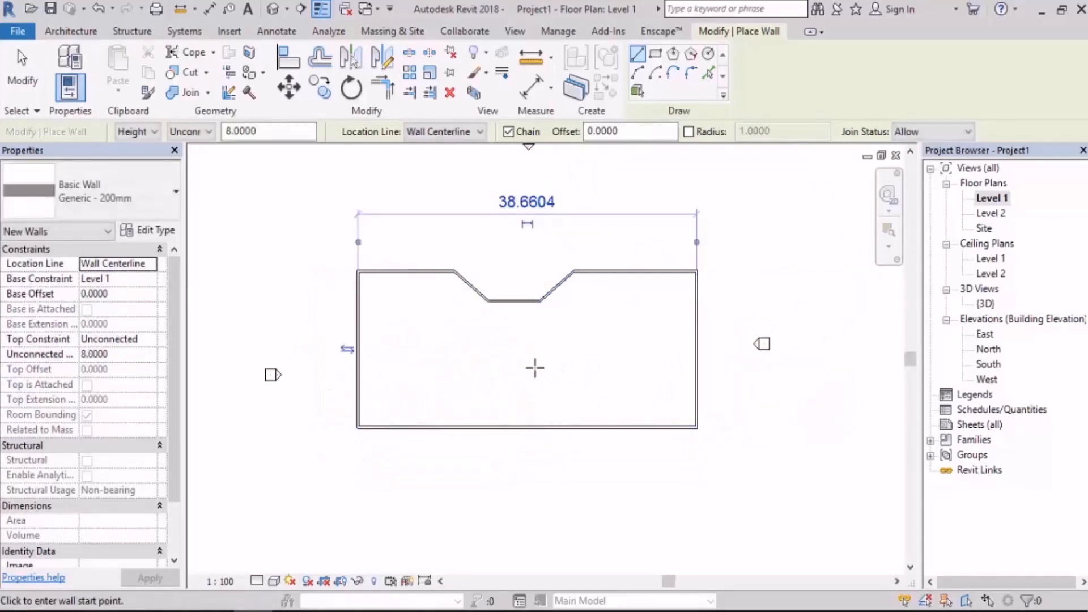
pyautogui.click(24, 76)
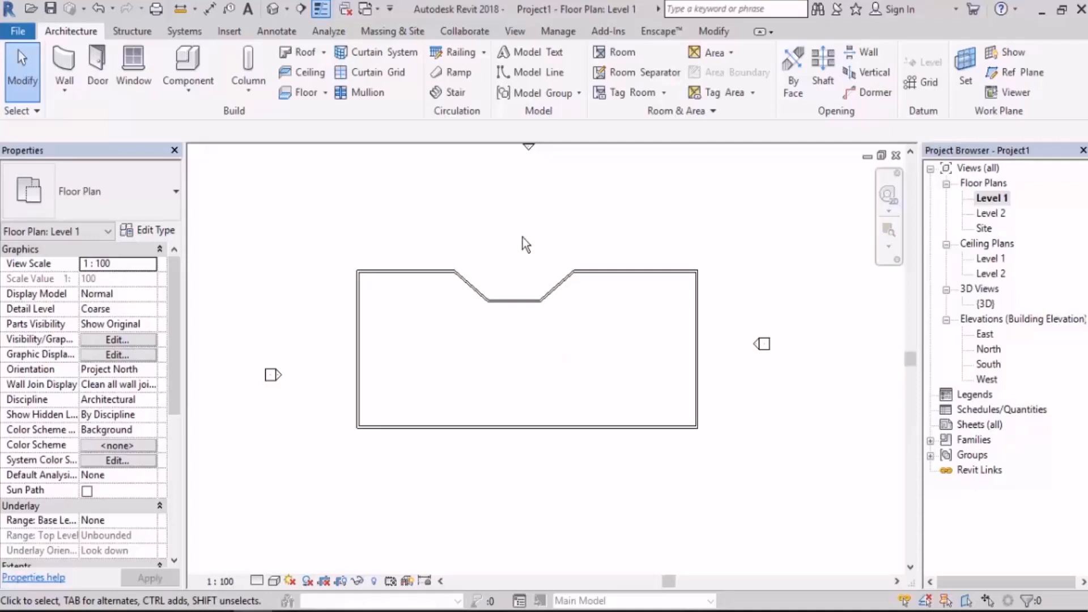
pyautogui.scroll(-5, 420, 280)
pyautogui.moveTo(584, 340); pyautogui.dragTo(514, 356, button='middle')
pyautogui.scroll(1, 584, 310)
pyautogui.scroll(1, 584, 311)
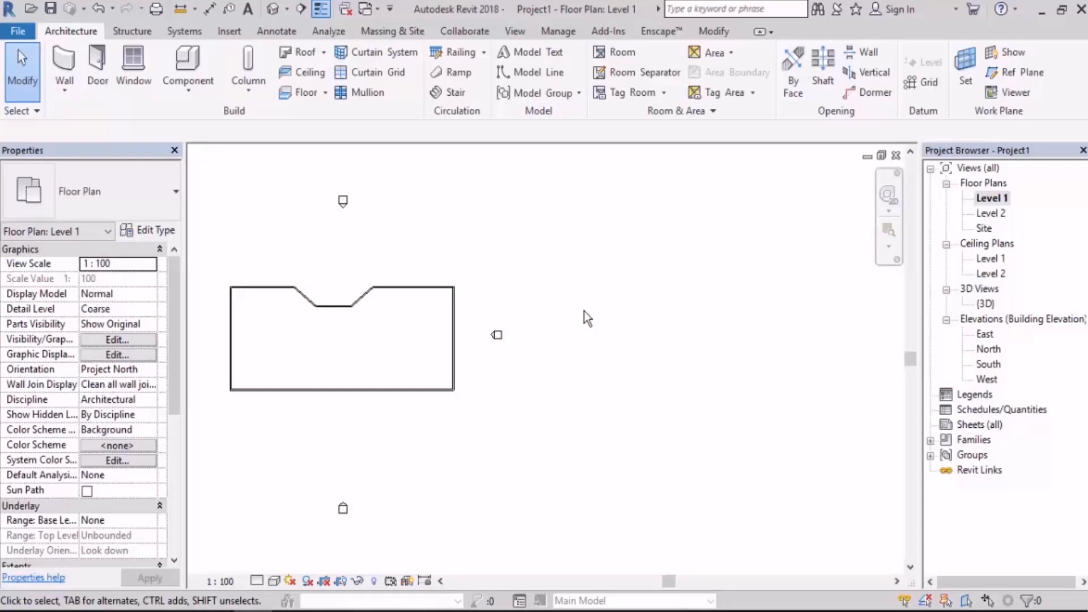
pyautogui.press('w')
pyautogui.press('a')
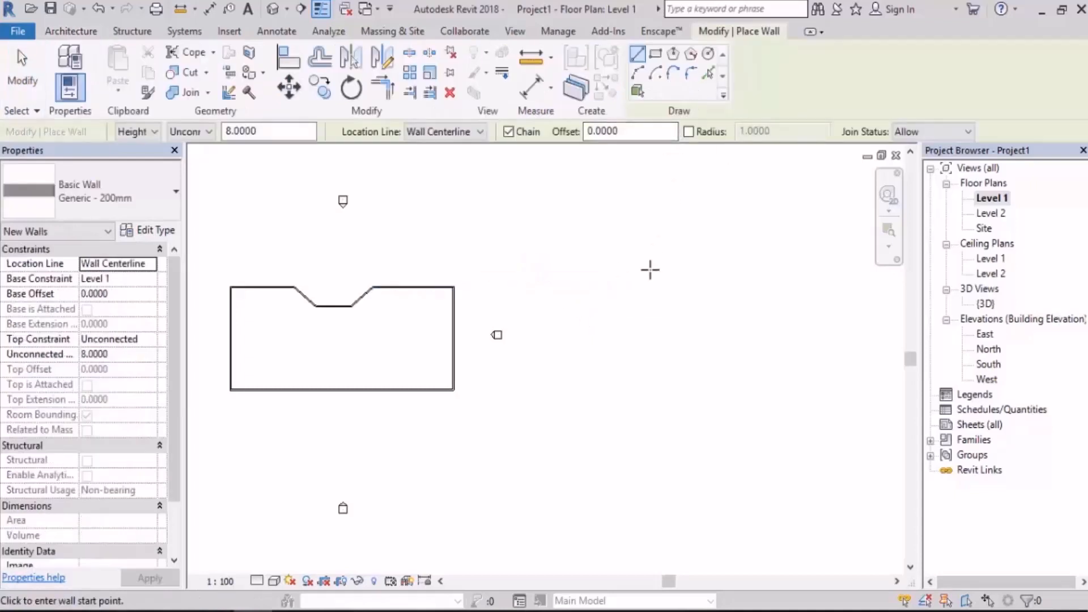
pyautogui.press('Escape')
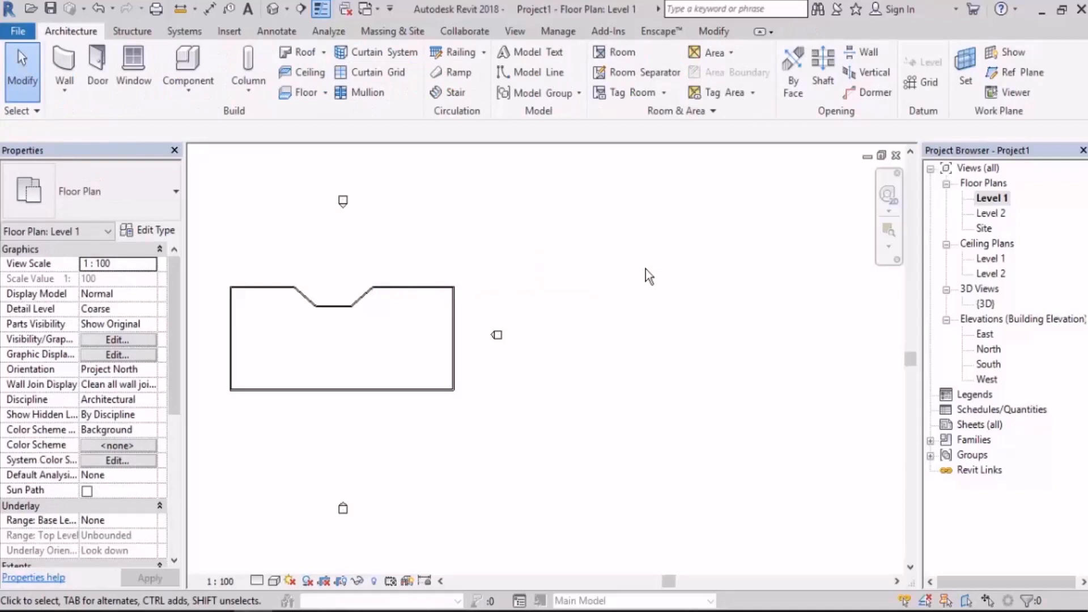
pyautogui.rightClick(575, 255)
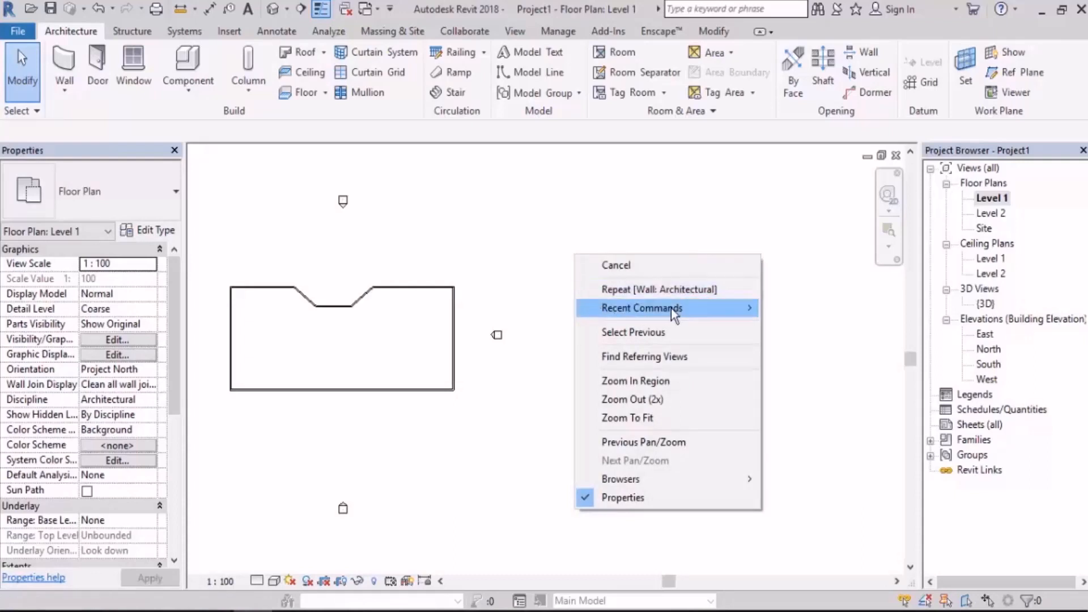
pyautogui.moveTo(672, 312)
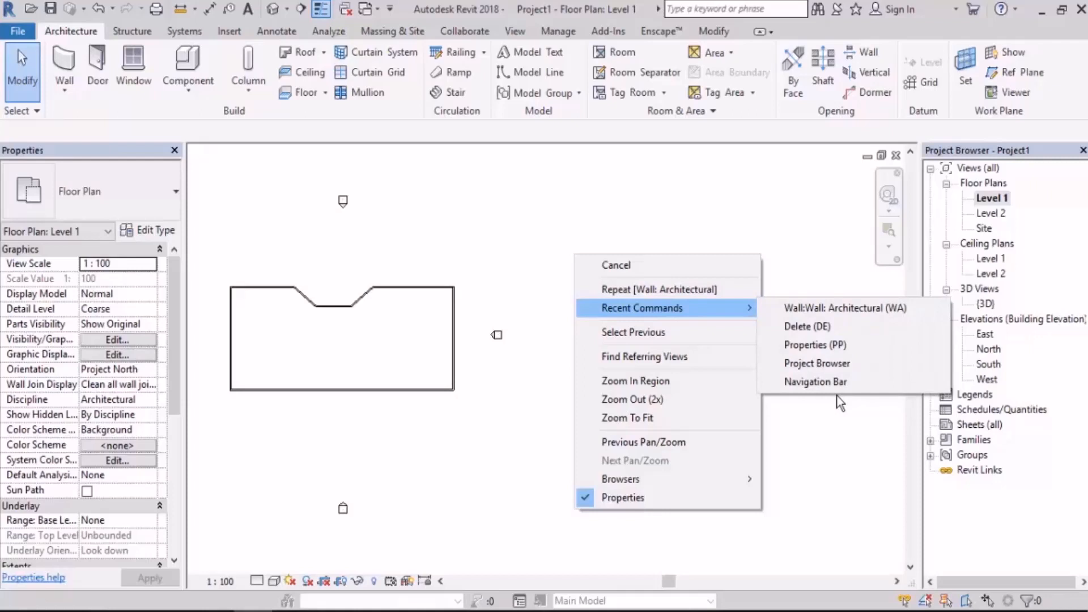
pyautogui.click(621, 249)
# Step: Start a new chained wall run in the empty area right of the building with a horizontal wall about 18 units long
pyautogui.moveTo(551, 296)
pyautogui.mouseDown(button='middle')
pyautogui.moveTo(680, 284)
pyautogui.moveTo(614, 292)
pyautogui.moveTo(561, 282)
pyautogui.mouseUp(button='middle')
pyautogui.press('w')
pyautogui.press('a')
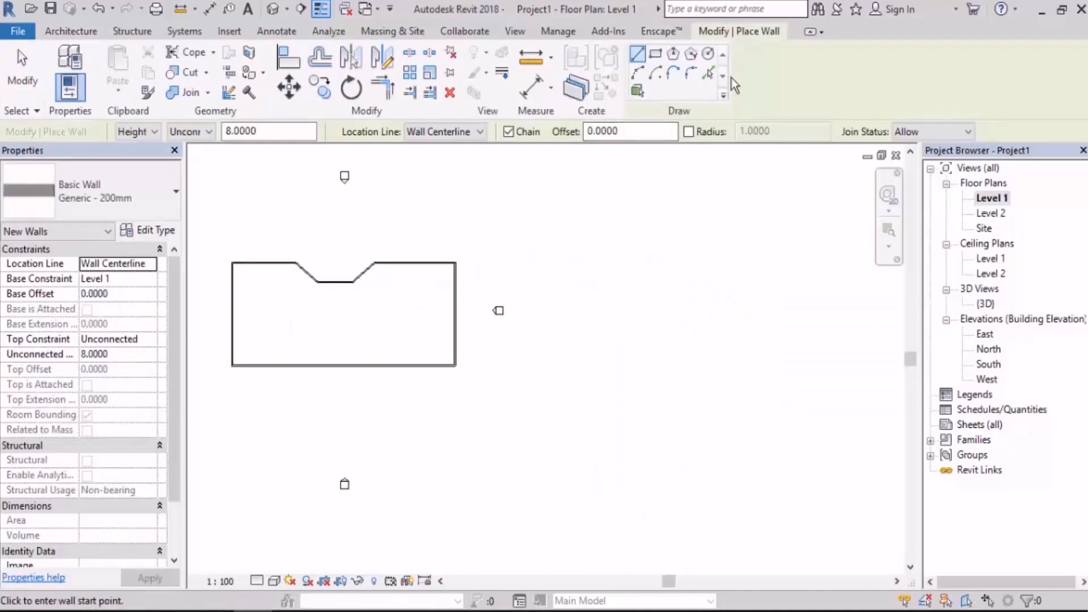
pyautogui.moveTo(688, 267); pyautogui.dragTo(518, 318, button='middle')
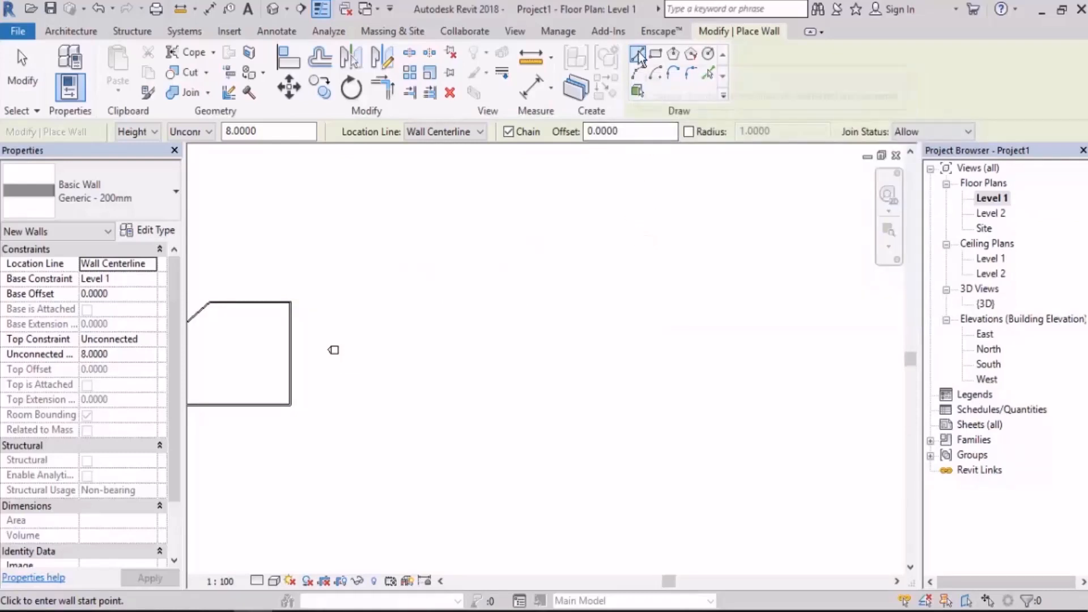
pyautogui.moveTo(630, 263); pyautogui.dragTo(553, 296, button='middle')
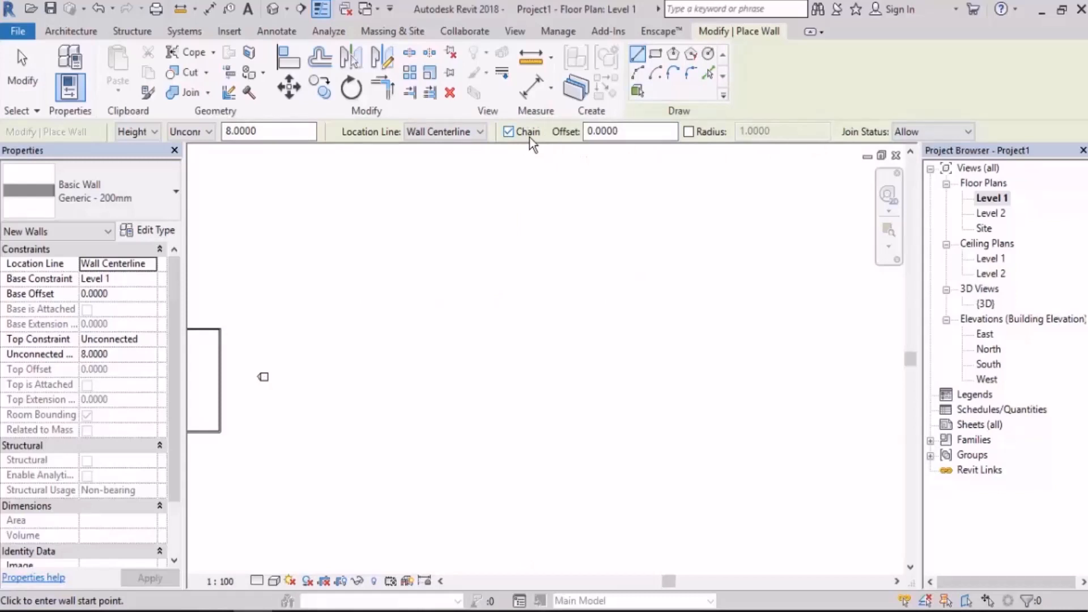
pyautogui.click(358, 226)
pyautogui.click(462, 226)
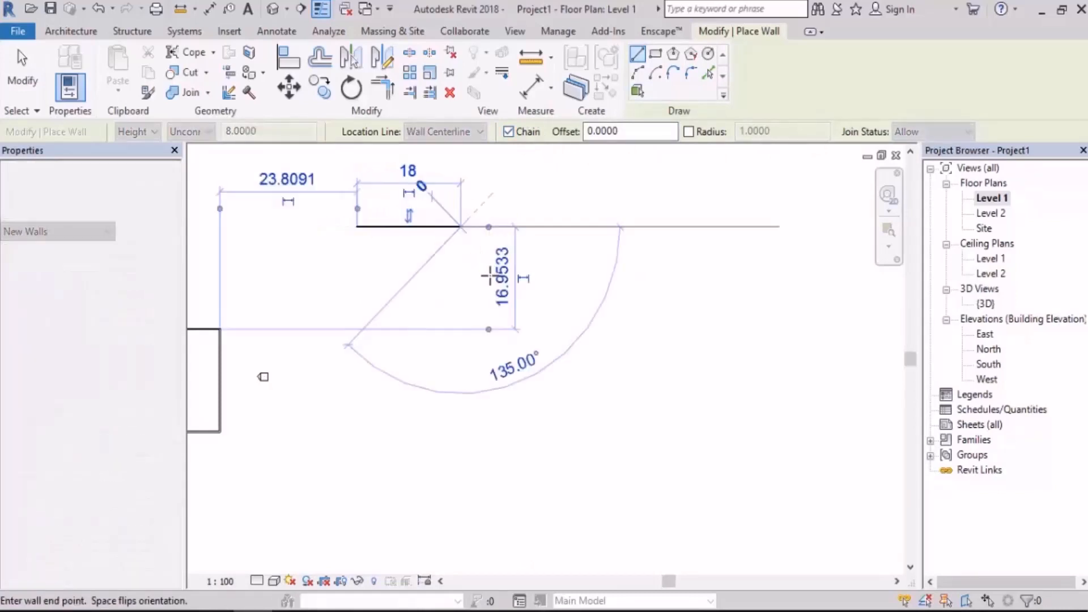
# Step: Continue the chained run downward in steps with three diagonal walls alternating with two horizontal ones, and end the chain
pyautogui.click(493, 276)
pyautogui.click(570, 277)
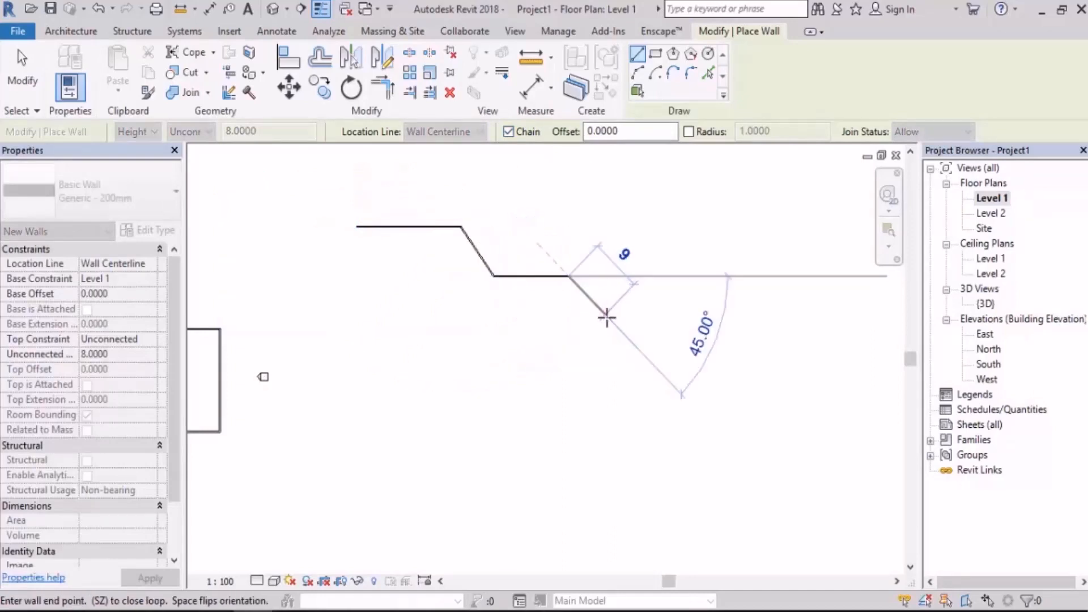
pyautogui.click(606, 314)
pyautogui.moveTo(701, 314); pyautogui.dragTo(595, 342, button='middle')
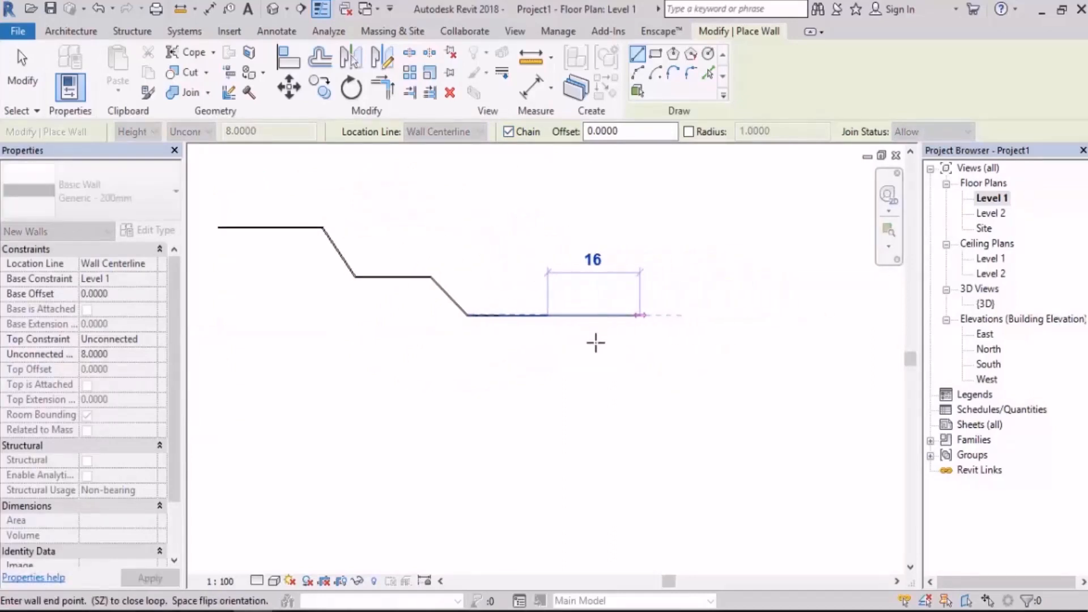
pyautogui.click(548, 316)
pyautogui.click(596, 366)
pyautogui.press('Escape')
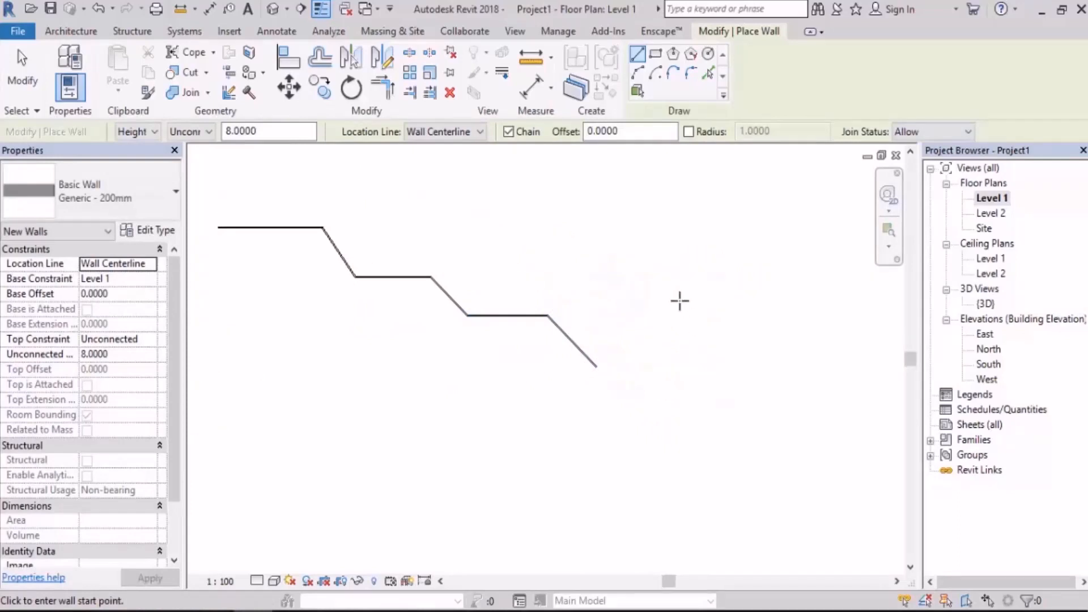
# Step: Turn off Chain and draw a separate horizontal wall about 22.5 units long above the stepped wall run
pyautogui.moveTo(666, 327); pyautogui.dragTo(587, 360, button='middle')
pyautogui.scroll(-1, 587, 360)
pyautogui.click(508, 132)
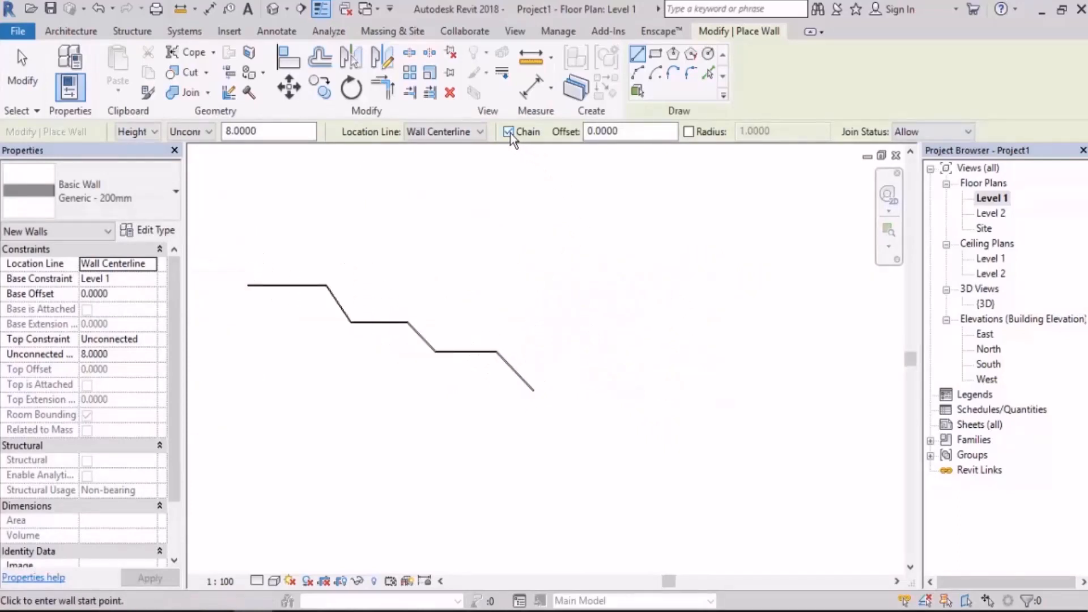
pyautogui.moveTo(493, 273); pyautogui.dragTo(542, 299, button='middle')
pyautogui.click(298, 219)
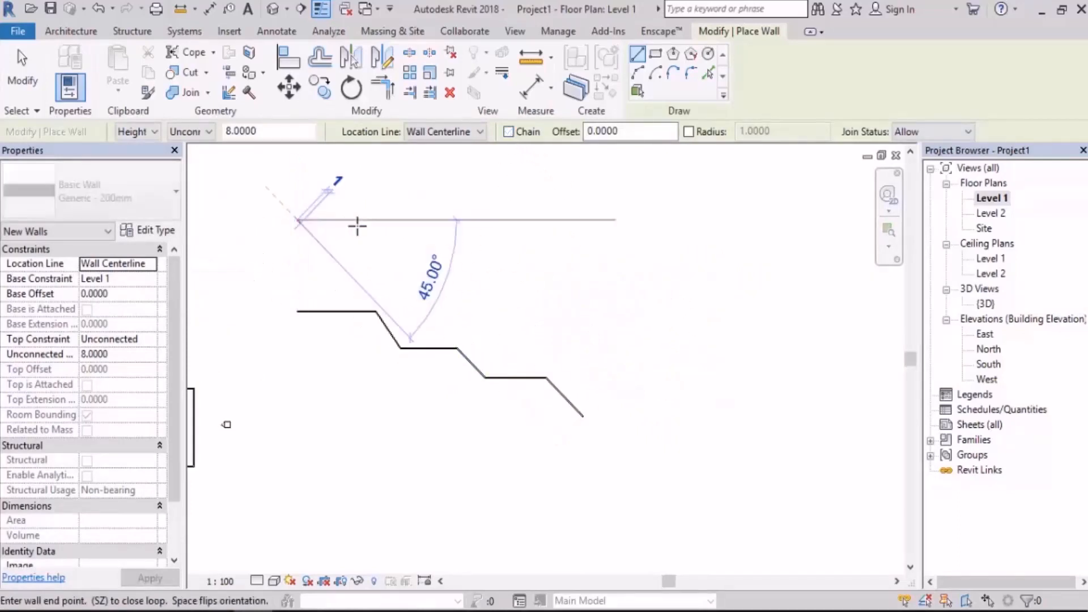
pyautogui.click(396, 220)
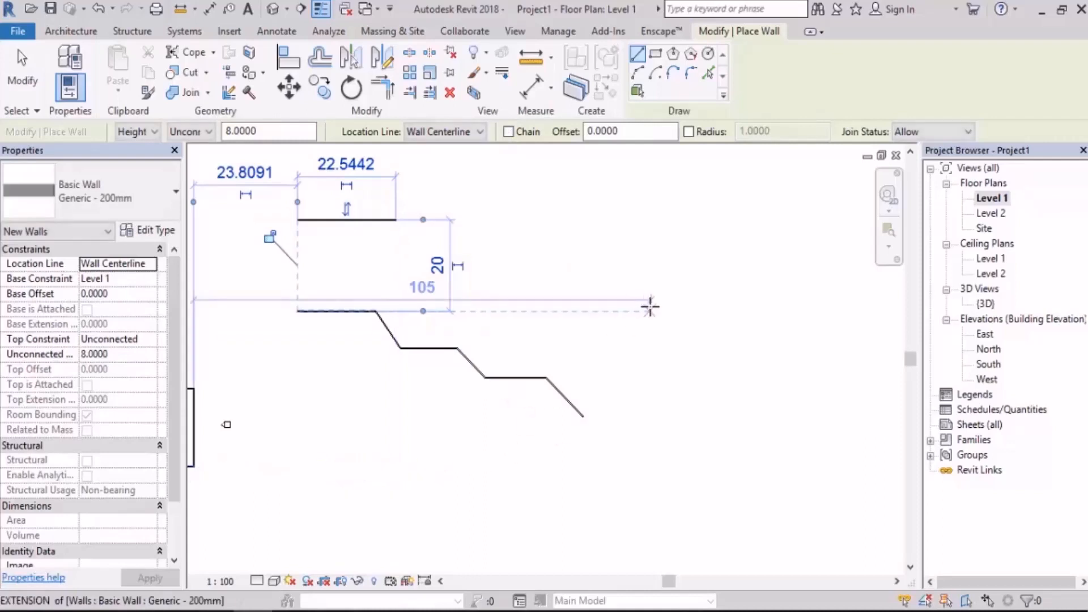
# Step: Add a 12-unit diagonal wall down at 45° from the separate wall's right end, and a horizontal wall about 19 units long from its lower end
pyautogui.click(396, 220)
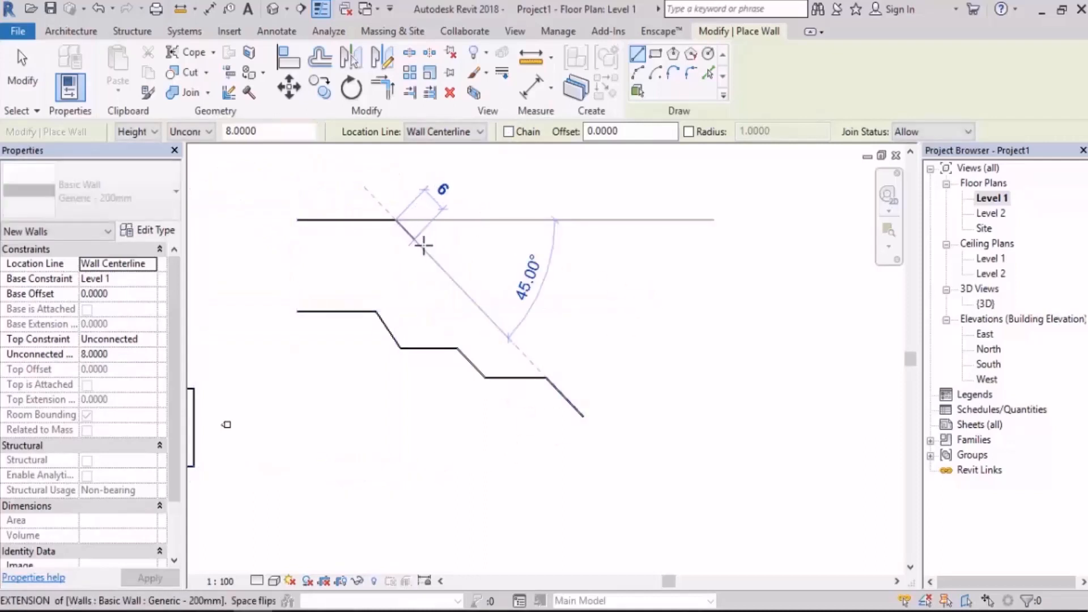
pyautogui.write('12')
pyautogui.press('Return')
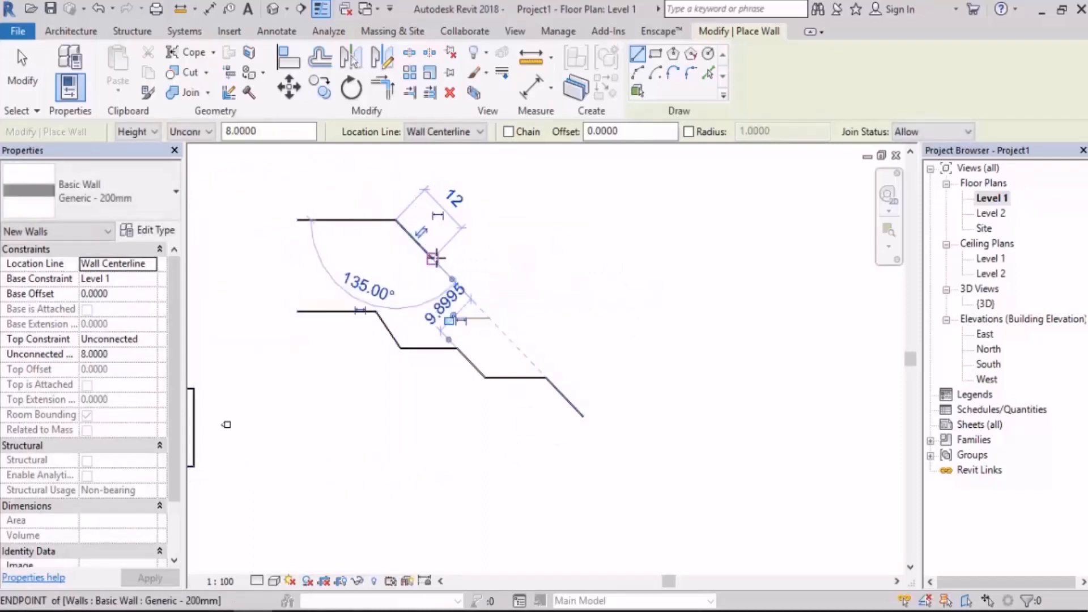
pyautogui.click(432, 257)
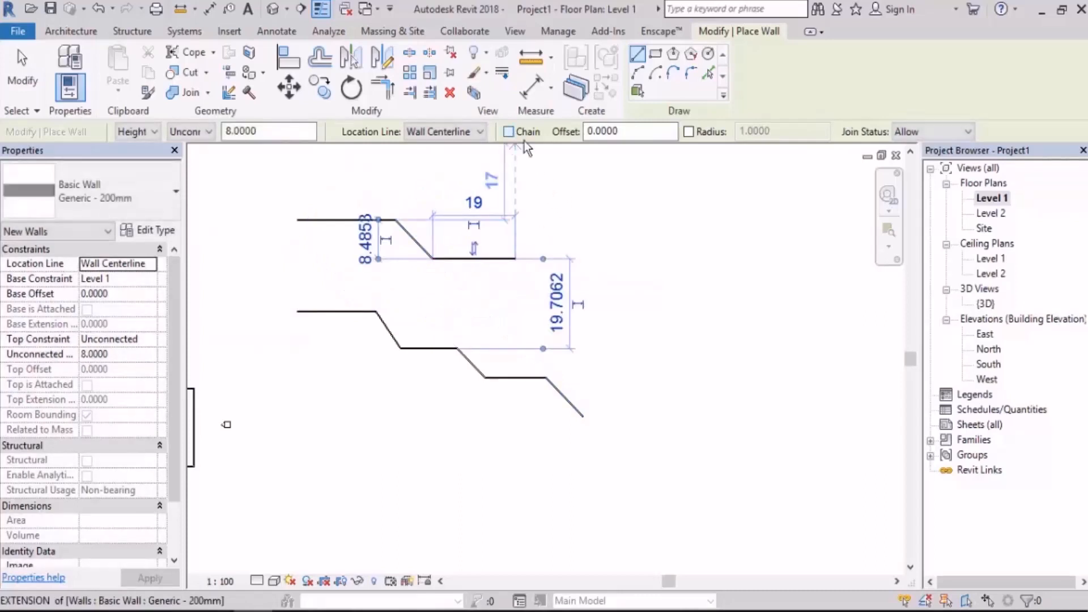
# Step: Turn Chain back on and extend the upper run from its right end with two diagonal walls alternating with two horizontal ones, and end the command
pyautogui.click(516, 259)
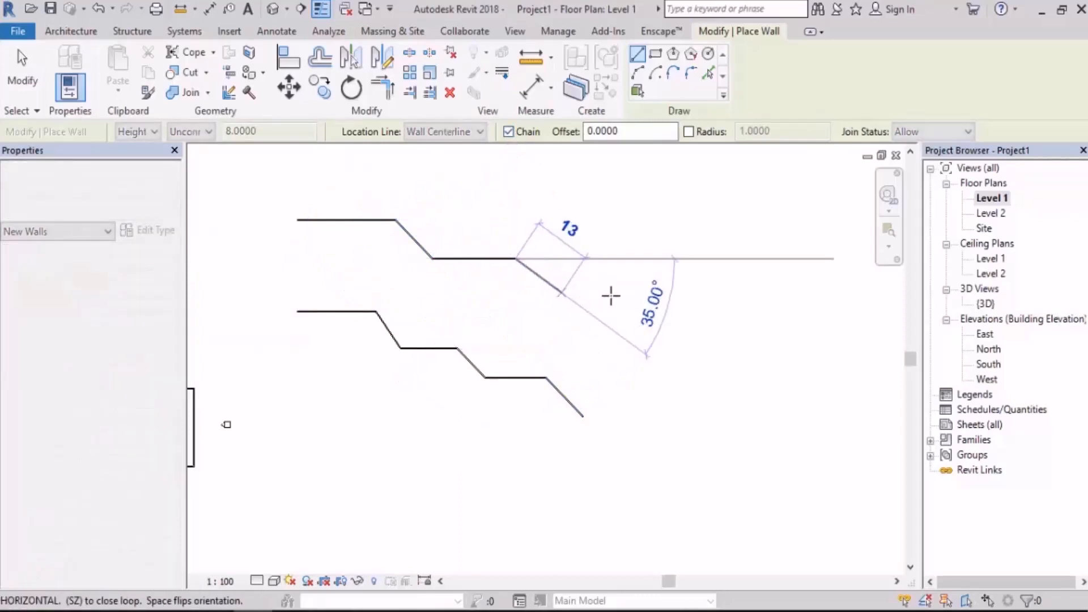
pyautogui.click(561, 292)
pyautogui.click(626, 295)
pyautogui.click(654, 325)
pyautogui.click(741, 324)
pyautogui.press('Escape')
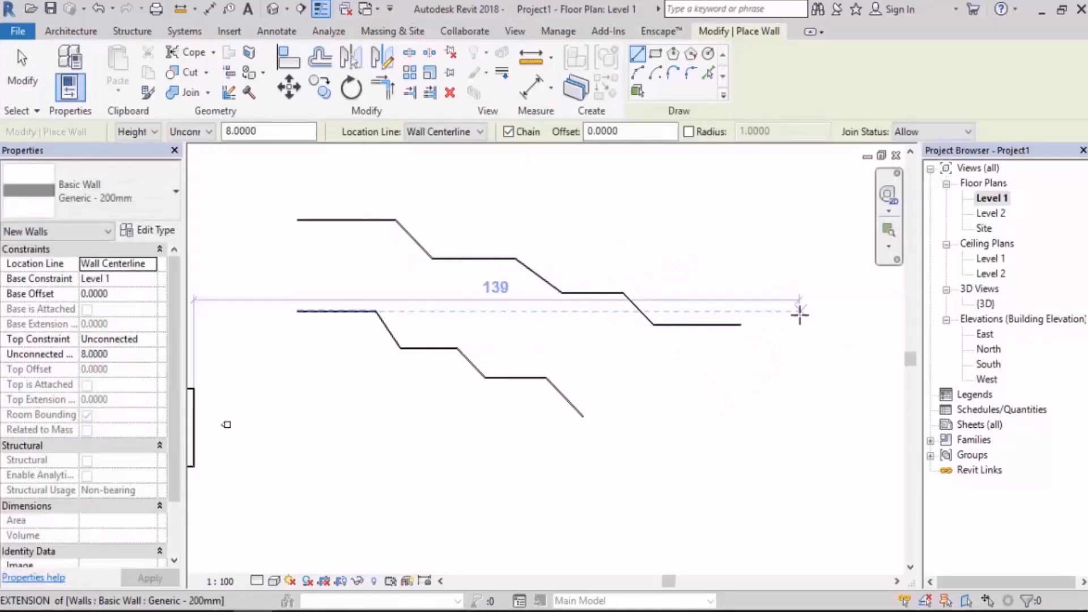
pyautogui.press('Escape')
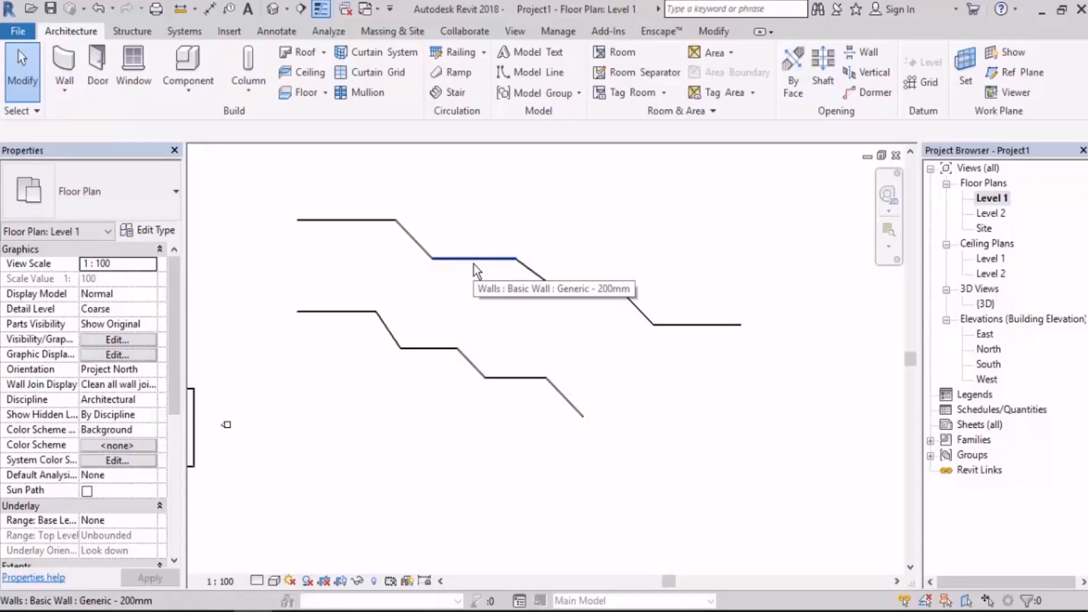
# Step: Start a new chained wall run above the existing stepped runs with a horizontal wall about 17 units long
pyautogui.moveTo(482, 261); pyautogui.dragTo(497, 344, button='middle')
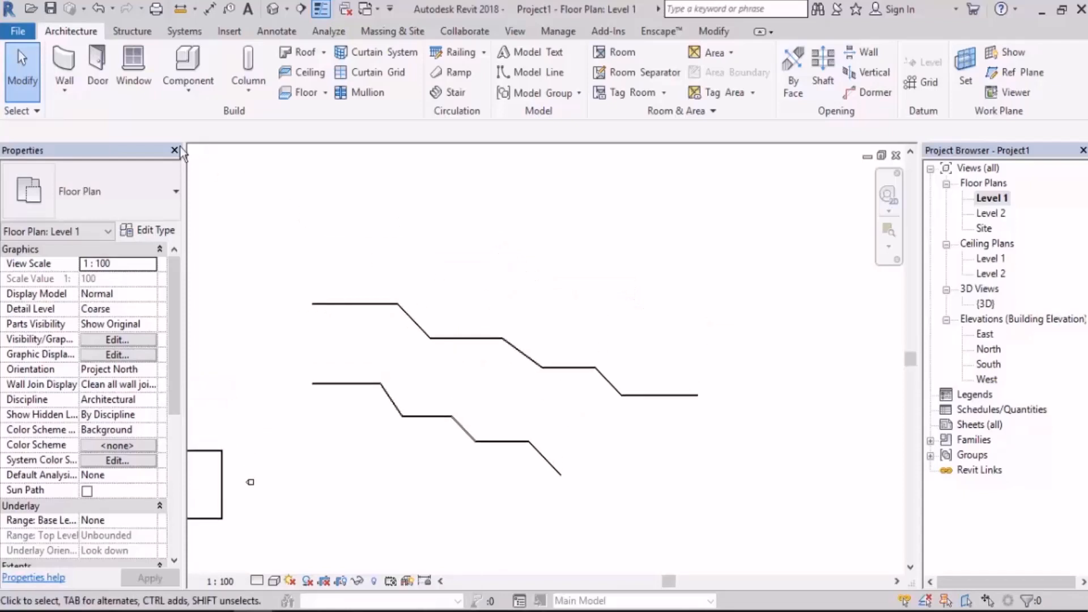
pyautogui.click(67, 57)
pyautogui.moveTo(607, 274); pyautogui.dragTo(576, 267, button='middle')
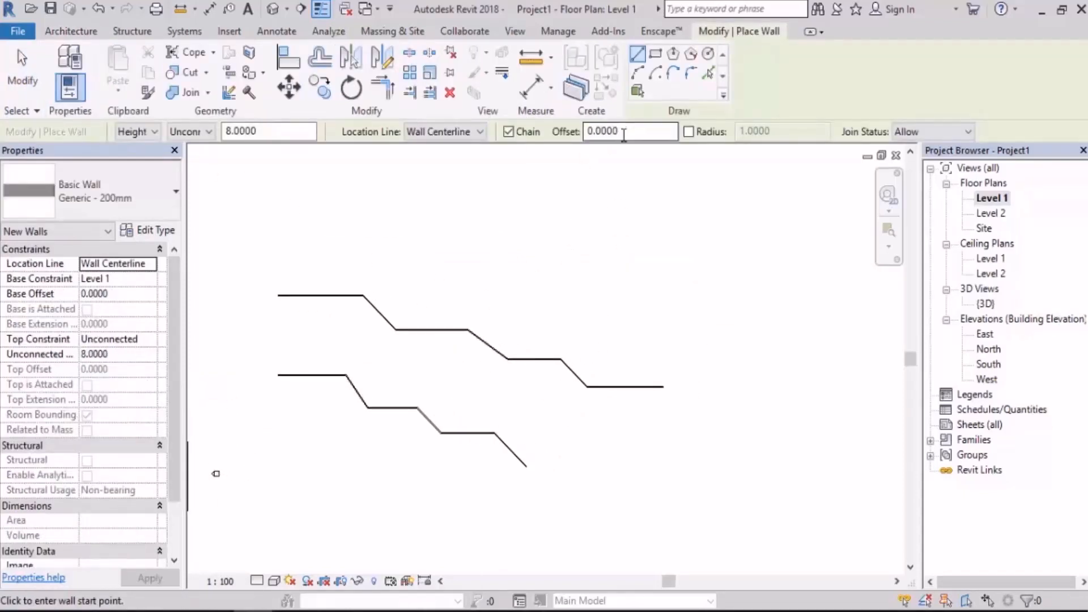
pyautogui.moveTo(406, 339); pyautogui.dragTo(467, 355, button='middle')
pyautogui.scroll(4, 344, 287)
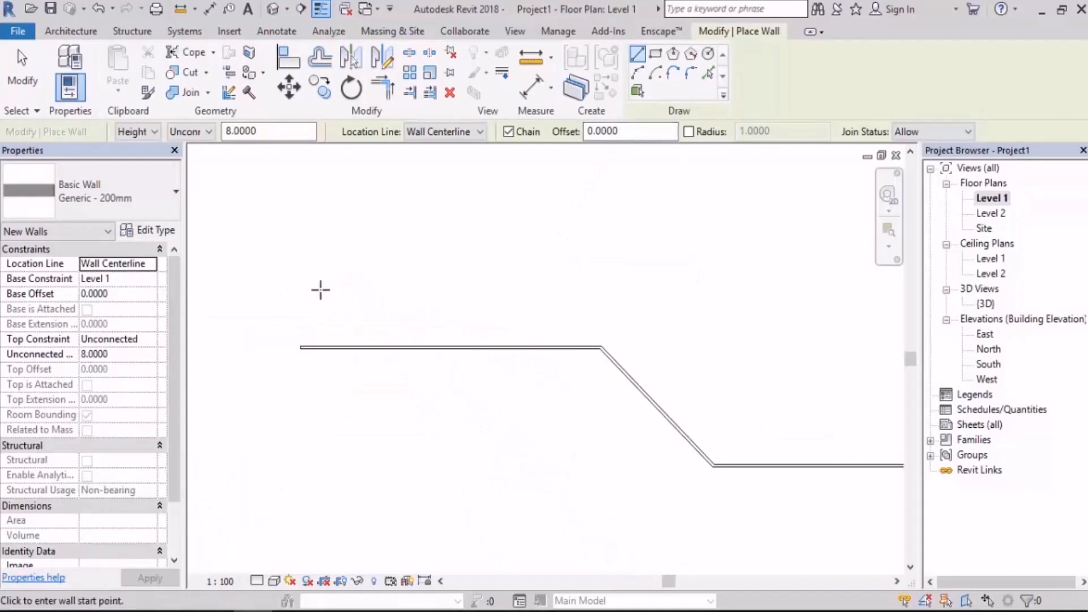
pyautogui.moveTo(304, 287); pyautogui.dragTo(363, 396, button='middle')
pyautogui.click(270, 247)
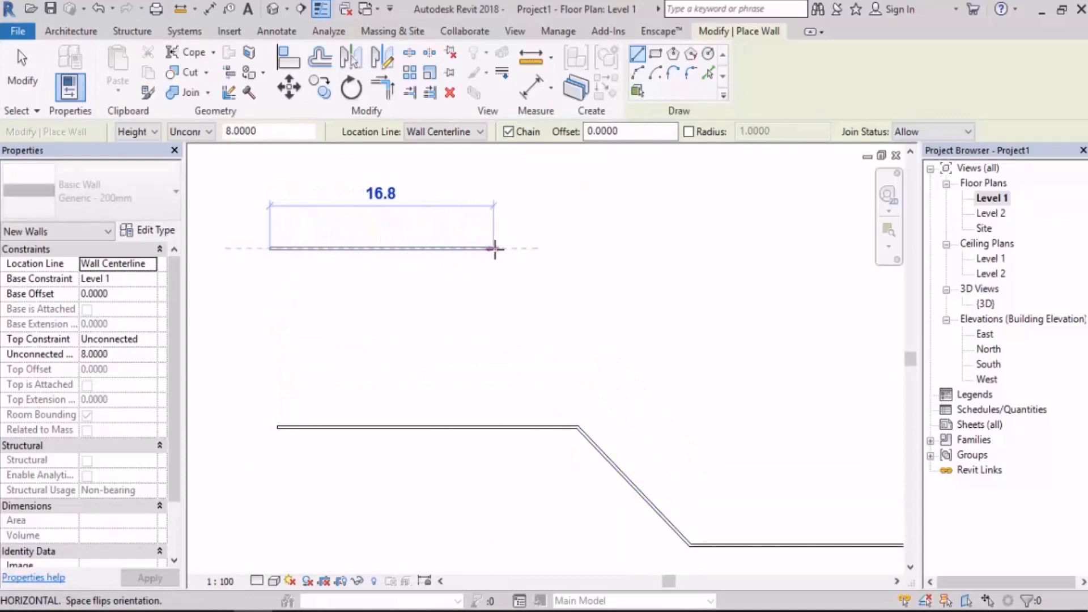
pyautogui.click(497, 248)
# Step: Continue the new run with a 6.8-unit diagonal wall down at 45°, a horizontal wall and another diagonal, and end the chain
pyautogui.click(561, 315)
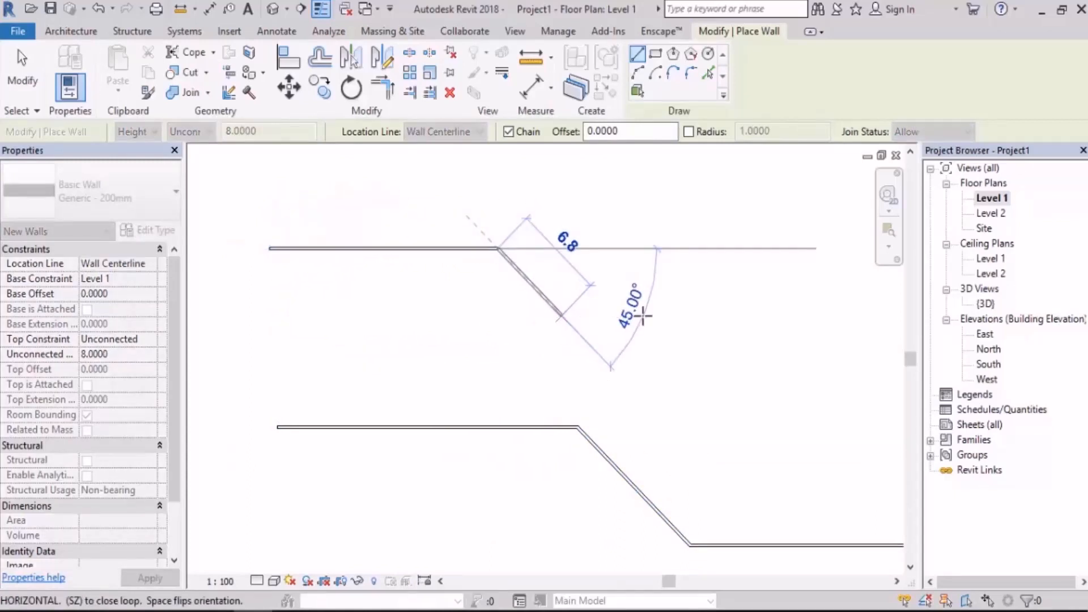
pyautogui.click(722, 361)
pyautogui.click(734, 380)
pyautogui.press('Escape')
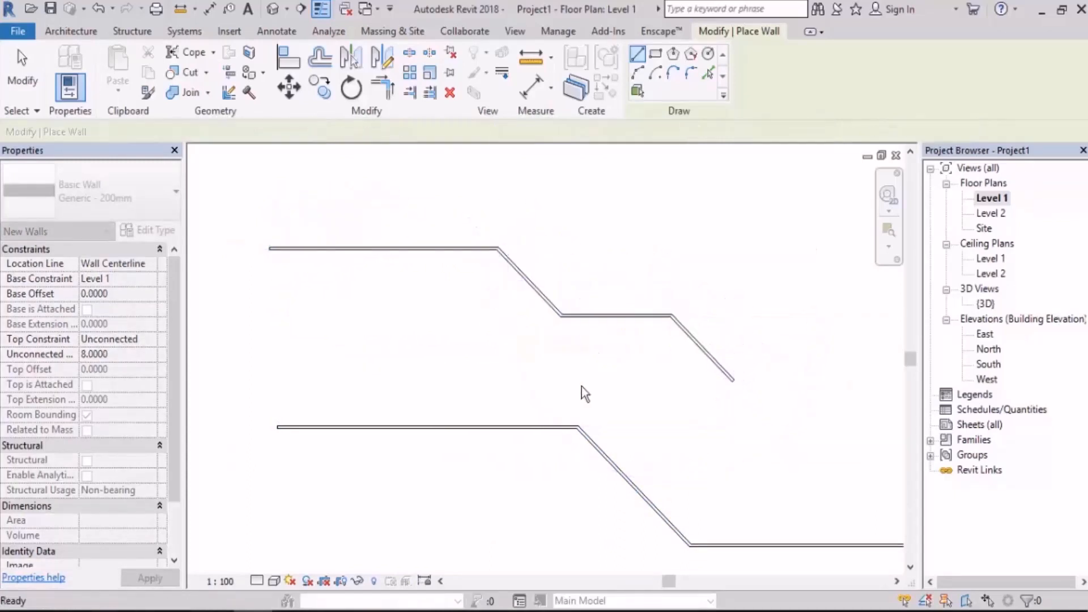
# Step: Set the wall offset to 2 and start a wall about 5.8 units above the left end of the topmost run
pyautogui.click(601, 131)
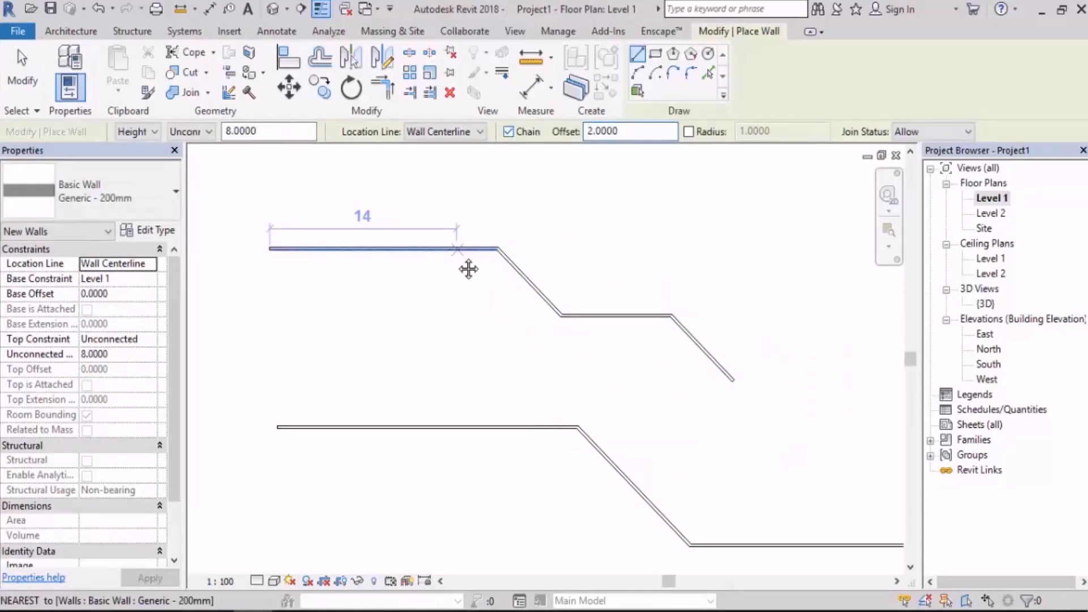
pyautogui.moveTo(469, 269); pyautogui.dragTo(454, 357, button='middle')
pyautogui.scroll(1, 307, 263)
pyautogui.moveTo(244, 261); pyautogui.dragTo(308, 302, button='middle')
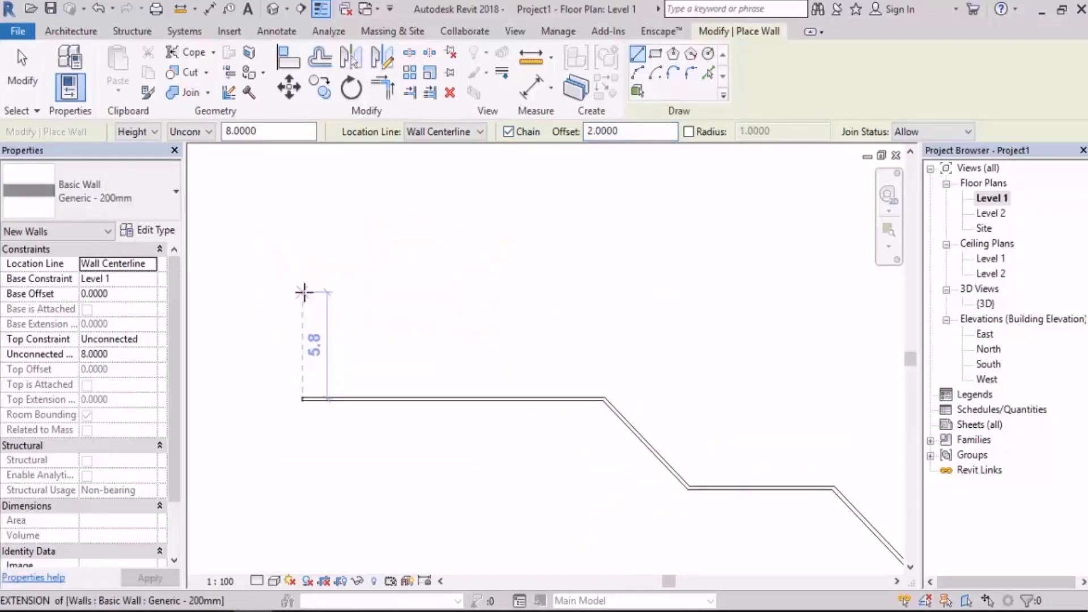
pyautogui.click(303, 291)
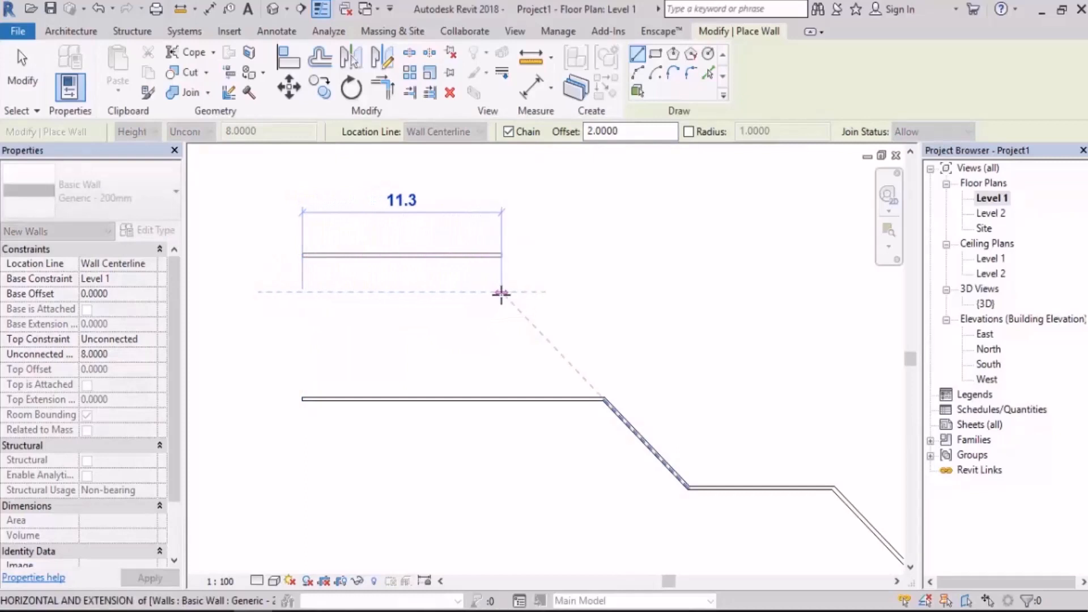
# Step: Flip the offset wall between both sides of its drawing line, and place it horizontally on the lower side, extending past the run's first corner
pyautogui.press('space')
pyautogui.press('space')
pyautogui.press('space')
pyautogui.press('space')
pyautogui.press('space')
pyautogui.press('space')
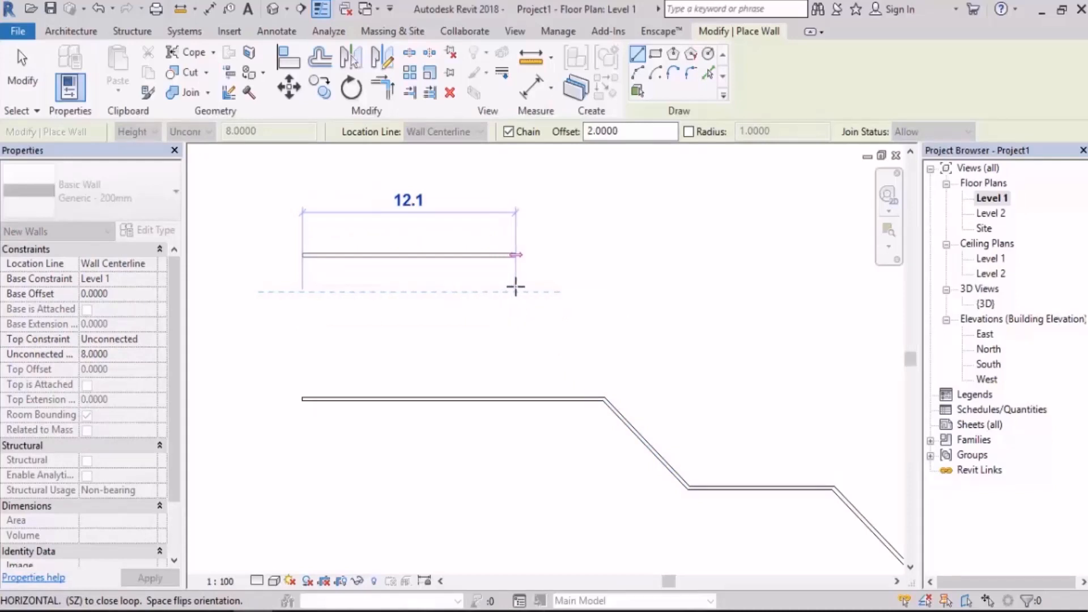
pyautogui.press('space')
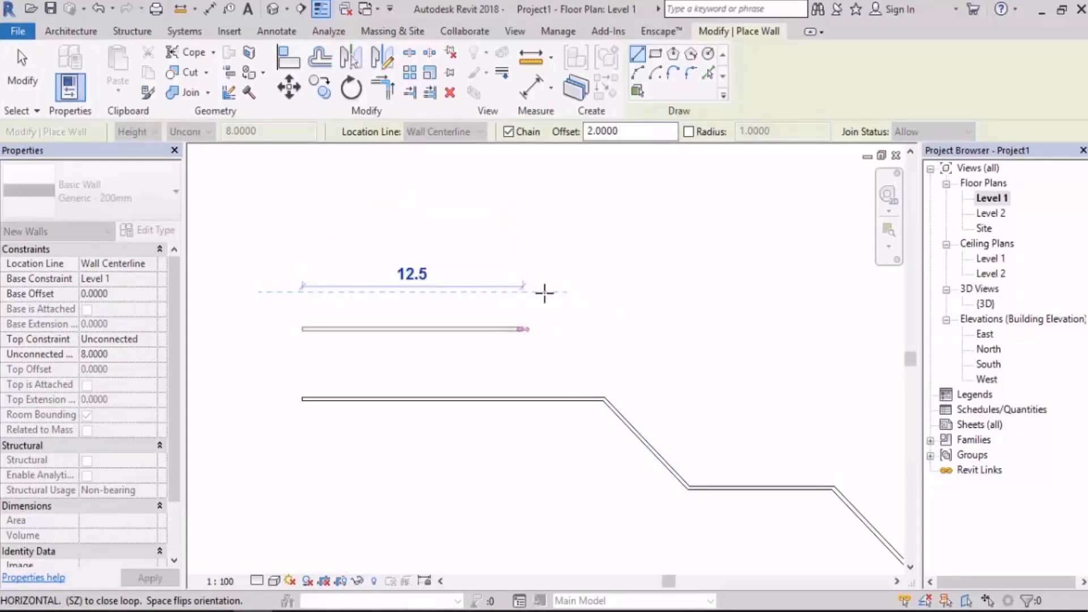
pyautogui.click(678, 292)
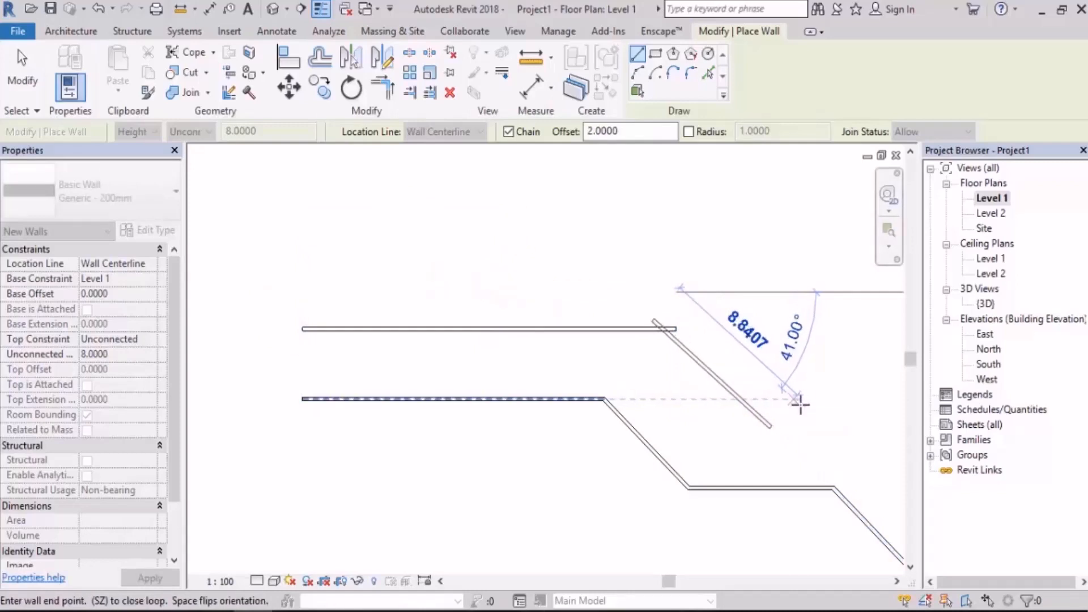
# Step: Continue the offset run with a diagonal wall about 8.8 units long down at 41° and a horizontal wall, and end the chain
pyautogui.click(799, 401)
pyautogui.moveTo(782, 413); pyautogui.dragTo(499, 381, button='middle')
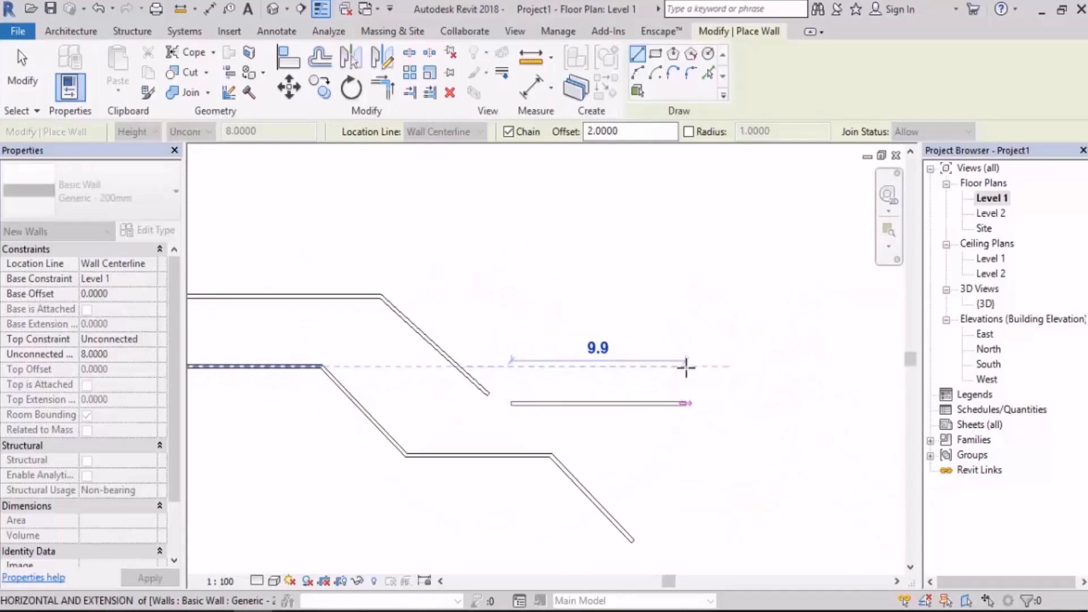
pyautogui.click(731, 366)
pyautogui.press('Escape')
# Step: Set the offset for new walls to 1.5
pyautogui.scroll(-2, 703, 334)
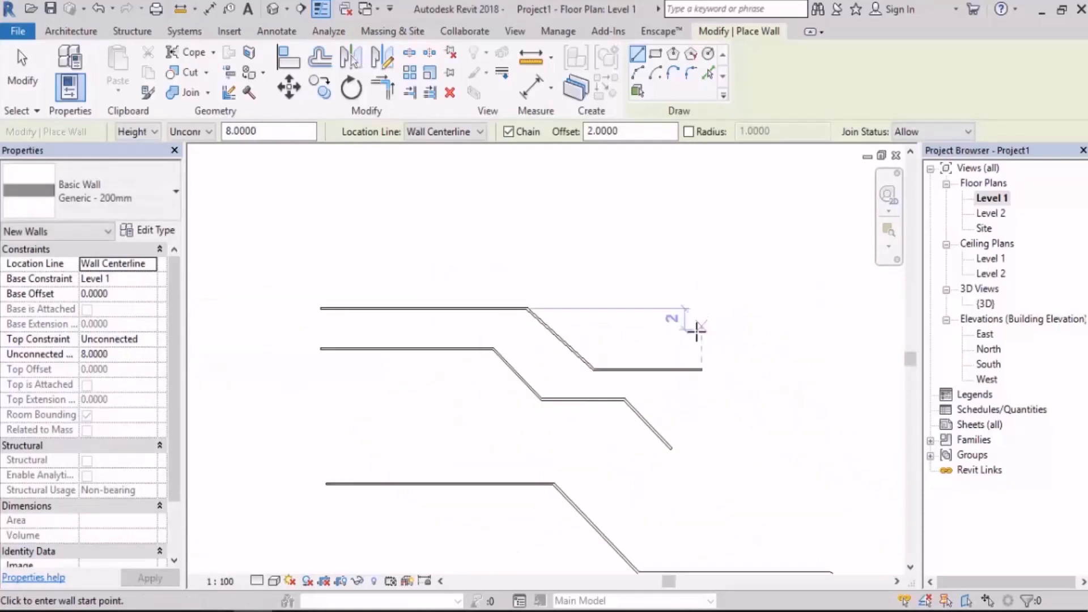
pyautogui.moveTo(660, 364); pyautogui.dragTo(660, 294, button='middle')
pyautogui.scroll(2, 544, 378)
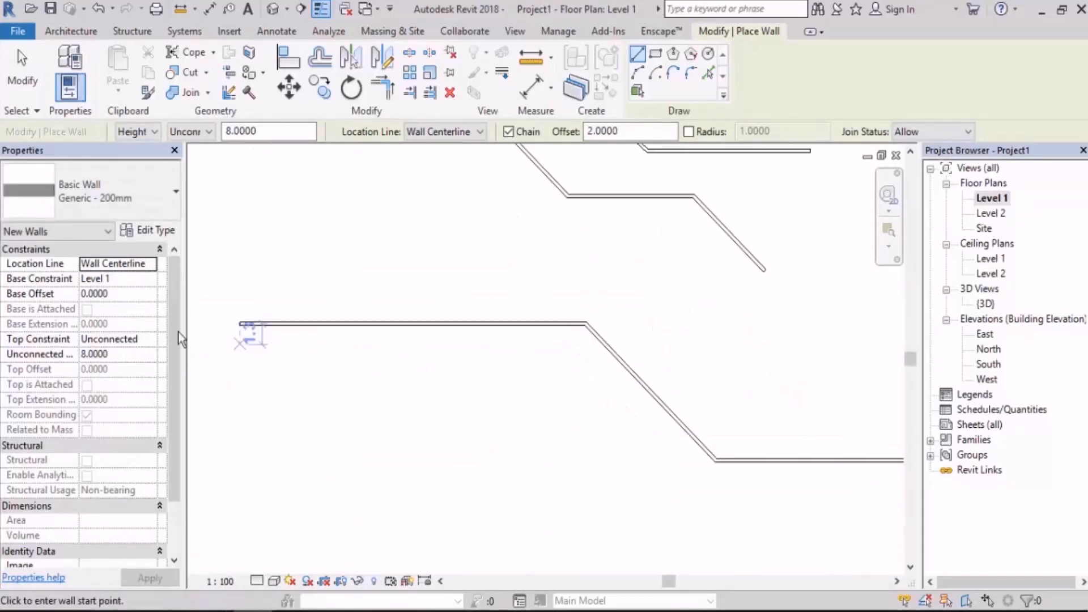
pyautogui.moveTo(287, 375); pyautogui.dragTo(320, 368, button='middle')
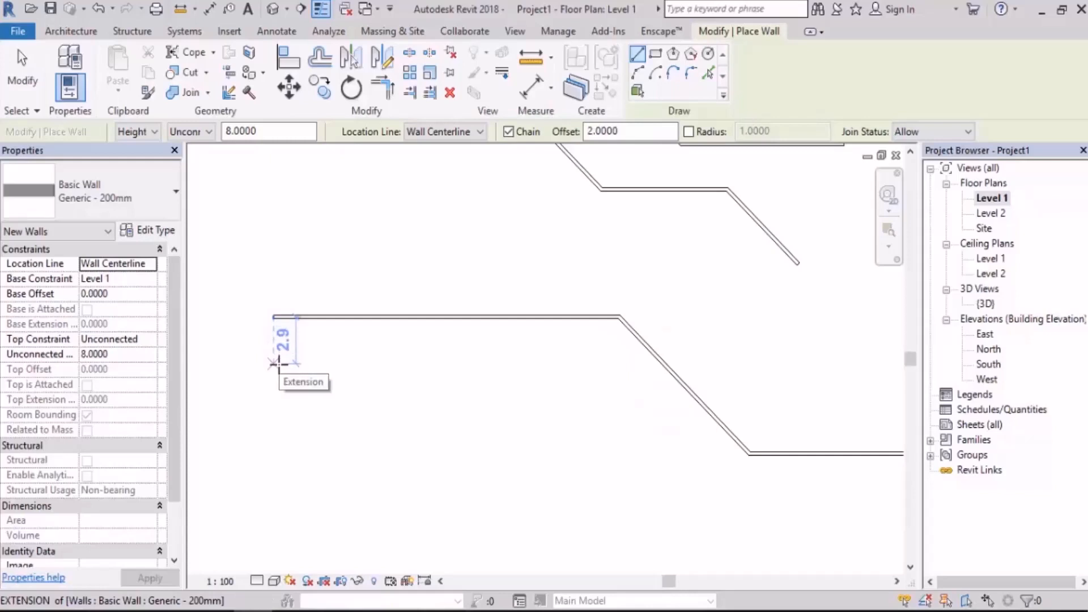
pyautogui.doubleClick(643, 132)
pyautogui.write('1.5')
pyautogui.press('Return')
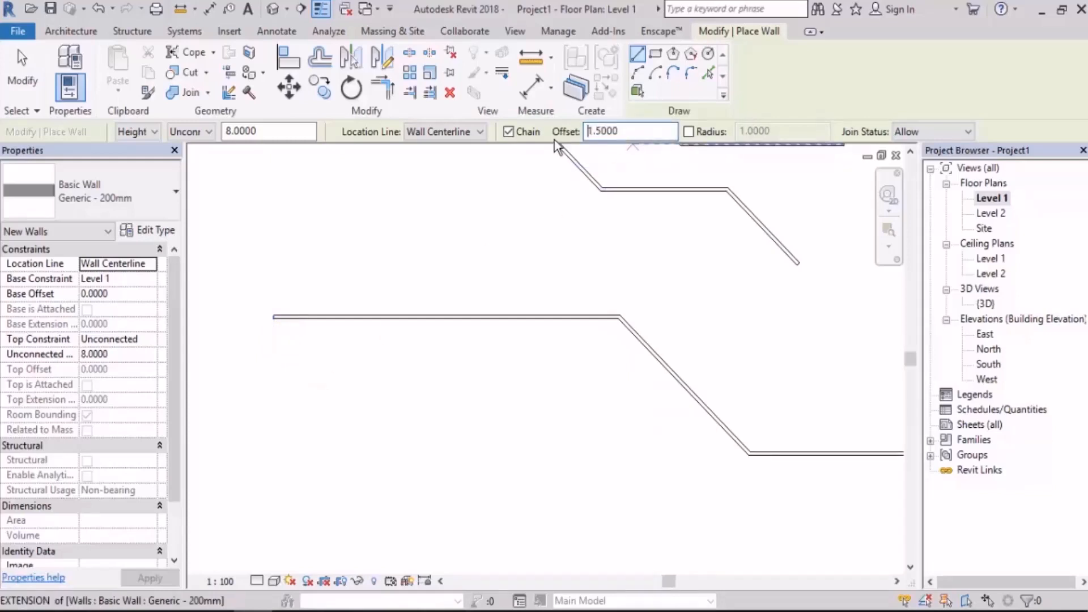
# Step: Trace the full 22.5-unit horizontal wall of the run below from its left endpoint, flipping the offset wall to its lower side
pyautogui.scroll(2, 236, 340)
pyautogui.scroll(2, 295, 300)
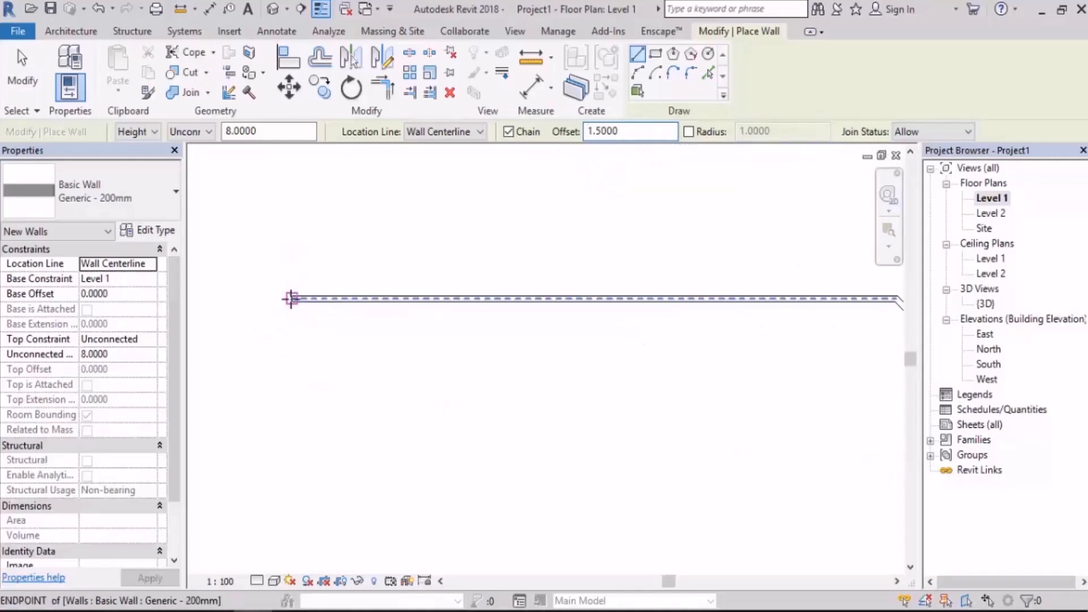
pyautogui.click(295, 299)
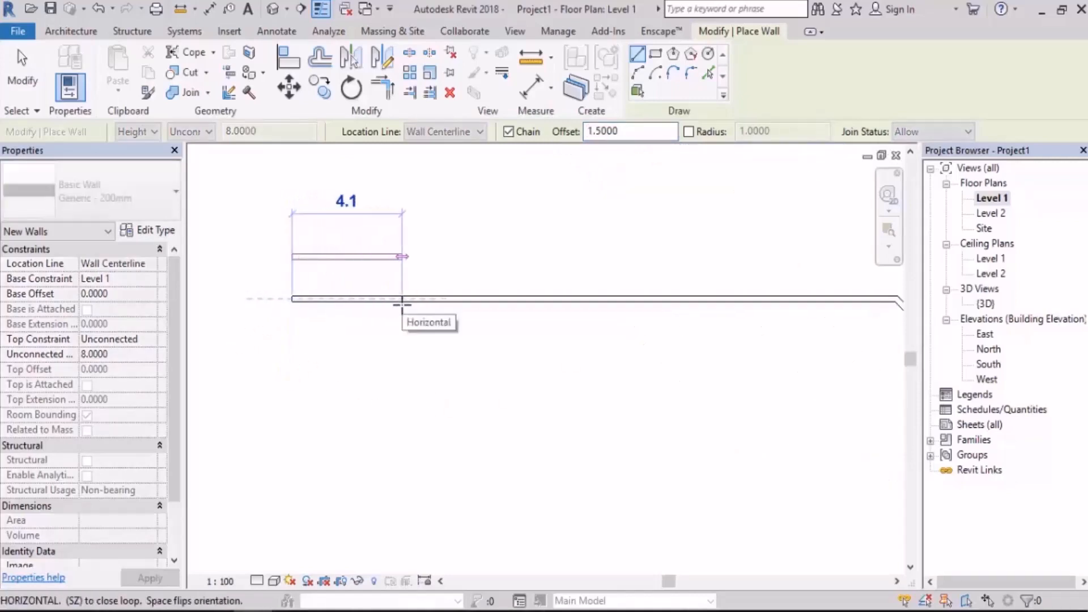
pyautogui.press('space')
pyautogui.scroll(-2, 408, 306)
pyautogui.moveTo(526, 318); pyautogui.dragTo(375, 318, button='middle')
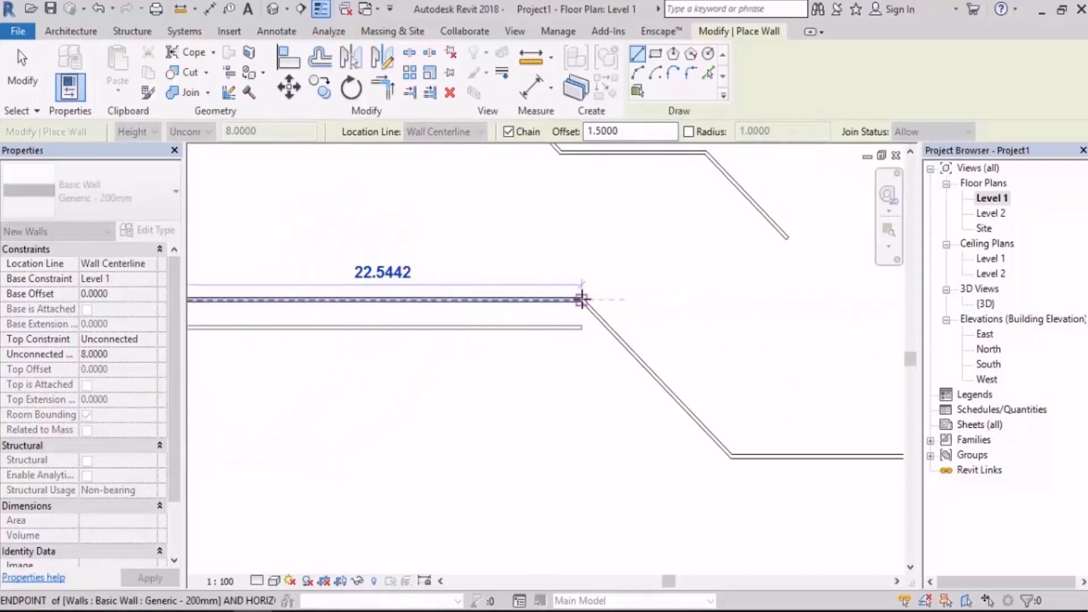
pyautogui.click(580, 301)
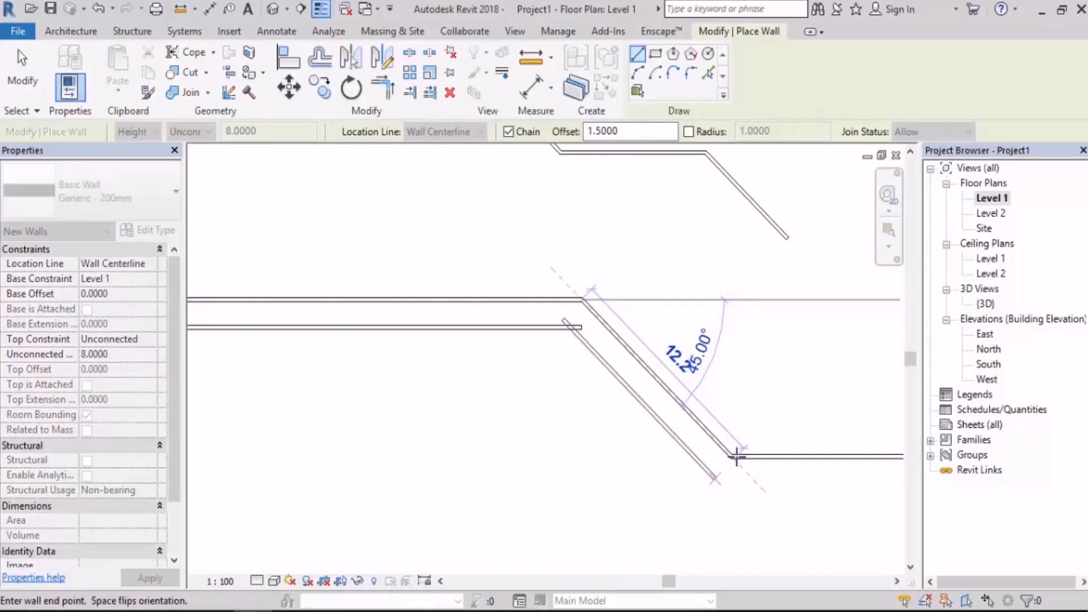
# Step: Continue the offset run parallel to the 45° diagonal and the horizontal wall about 19 units long after it, and end the chain
pyautogui.click(739, 445)
pyautogui.moveTo(738, 445); pyautogui.dragTo(412, 412, button='middle')
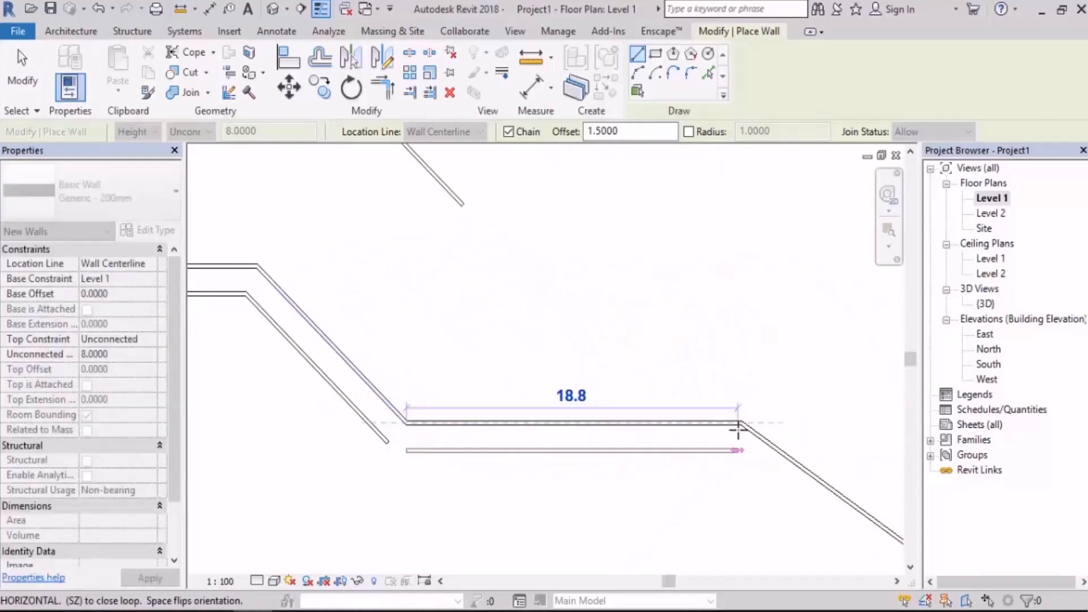
pyautogui.click(741, 423)
pyautogui.press('Escape')
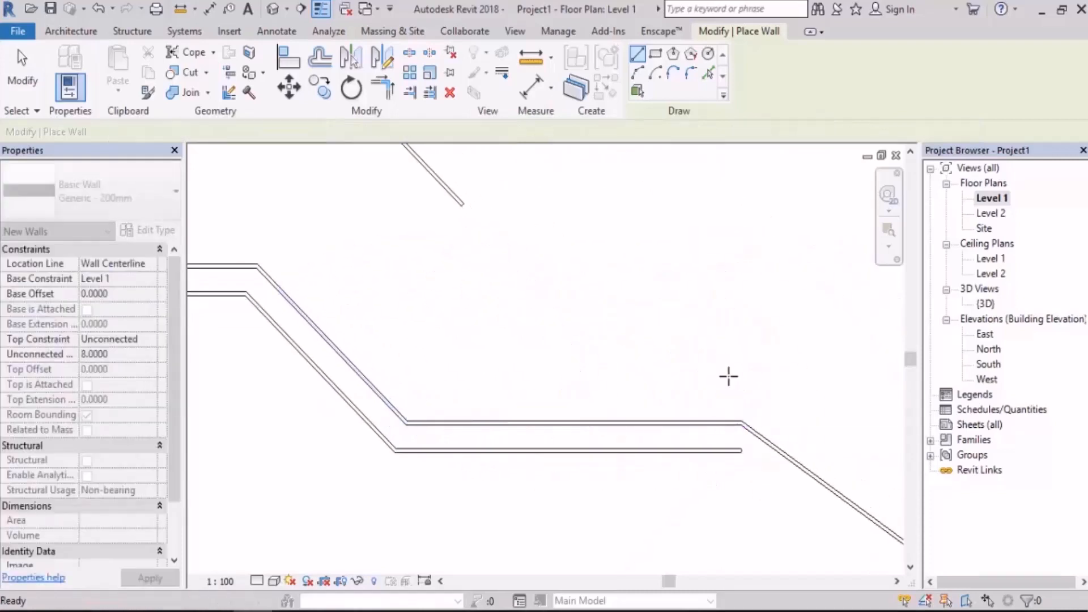
# Step: Change the type for new walls to Generic - 90mm Brick
pyautogui.scroll(-2, 729, 379)
pyautogui.moveTo(434, 350); pyautogui.dragTo(500, 332, button='middle')
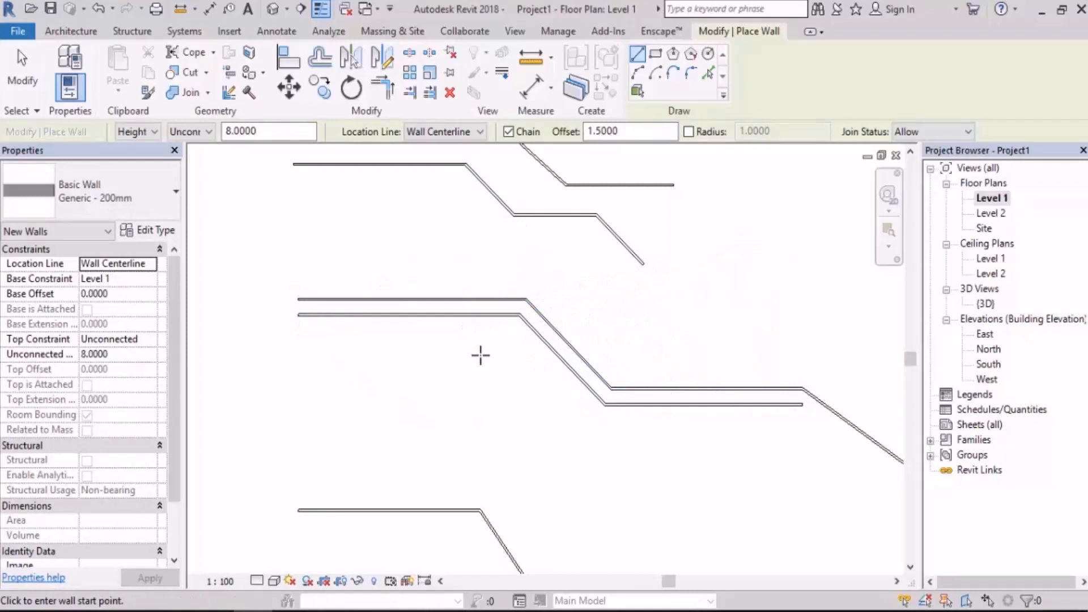
pyautogui.moveTo(445, 443); pyautogui.dragTo(403, 333, button='middle')
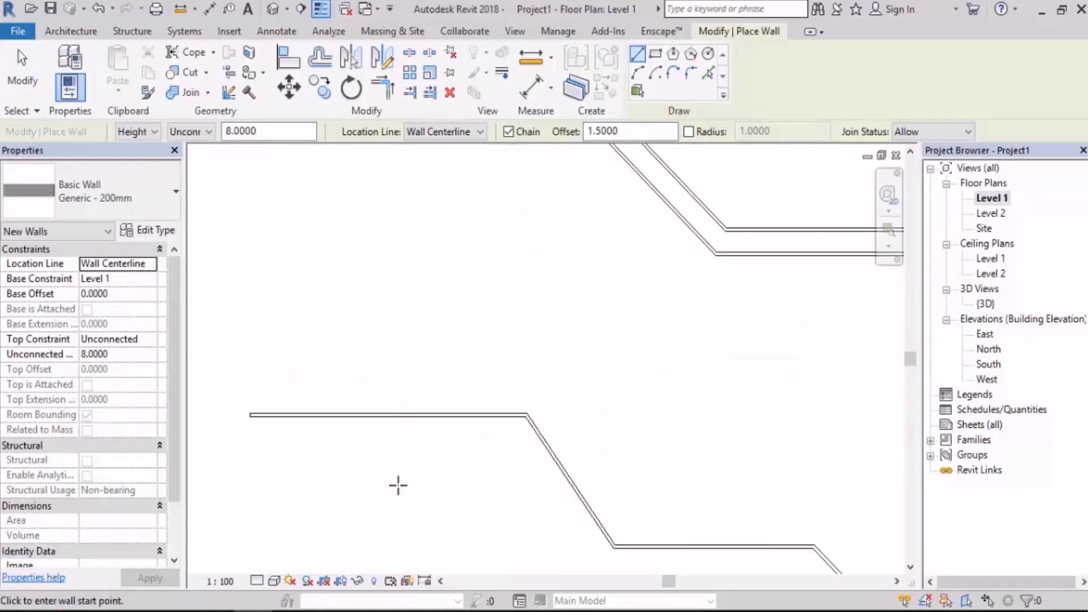
pyautogui.moveTo(396, 486); pyautogui.dragTo(449, 372, button='middle')
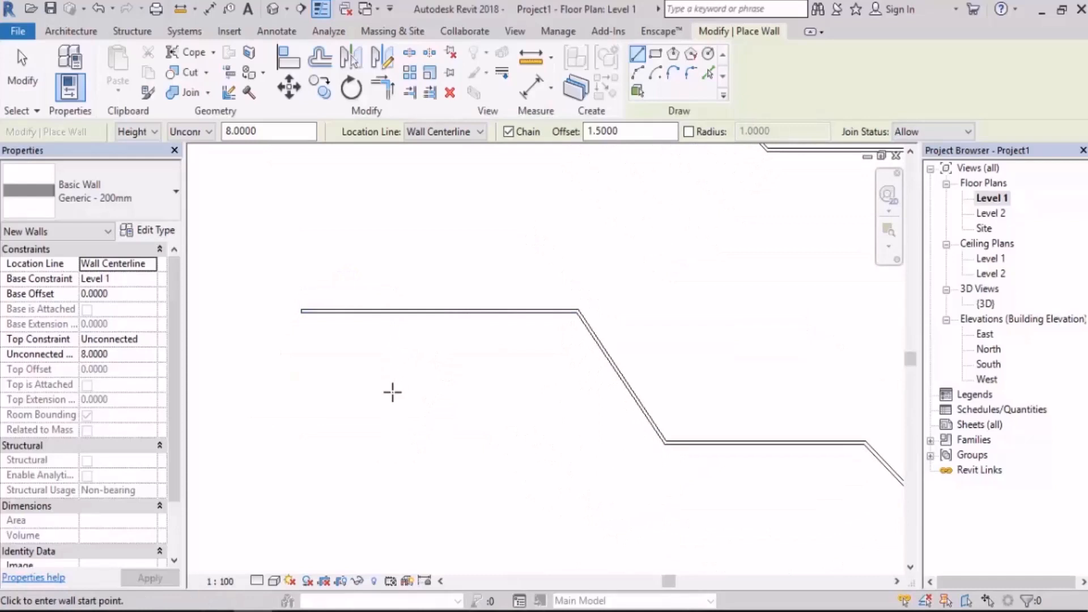
pyautogui.scroll(2, 347, 357)
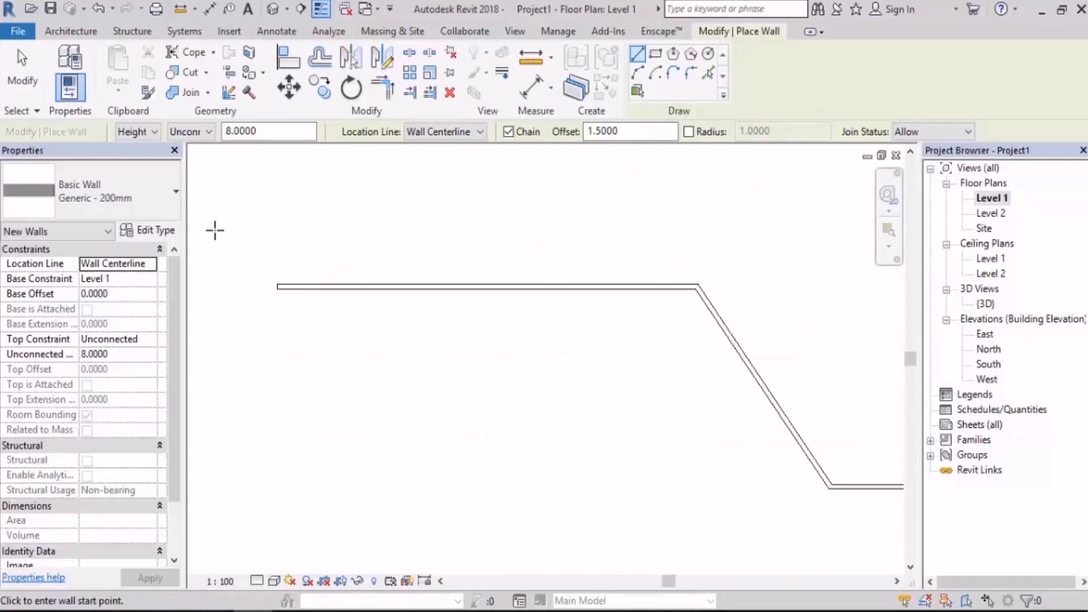
pyautogui.click(134, 198)
pyautogui.scroll(2, 110, 367)
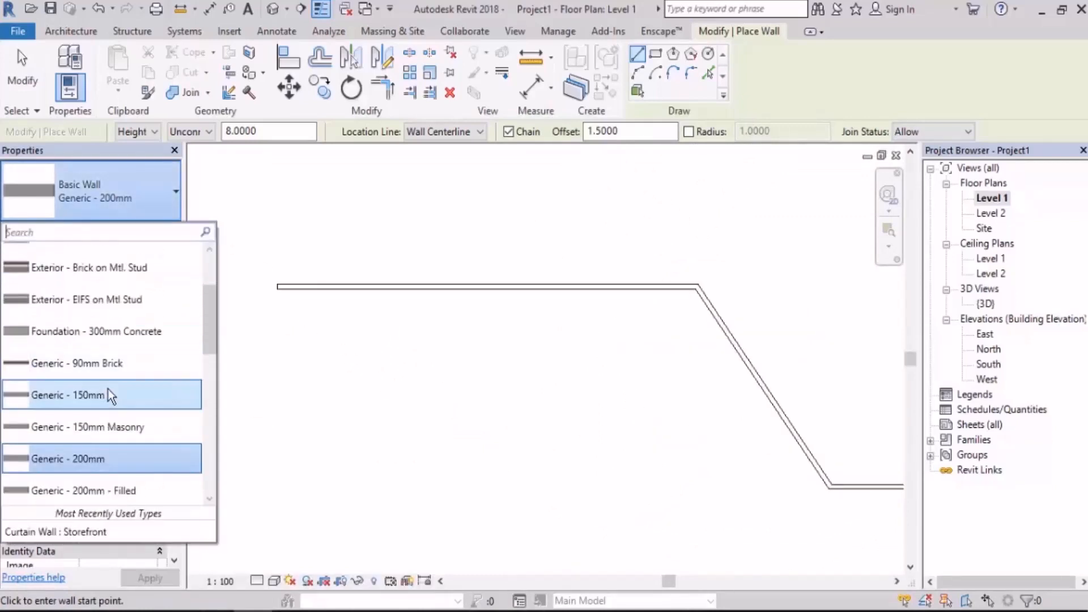
pyautogui.click(110, 365)
# Step: Draw a brick wall offset 1.5 below the lowest run's first horizontal wall, from its left end to just short of its middle
pyautogui.moveTo(353, 292); pyautogui.dragTo(377, 285, button='middle')
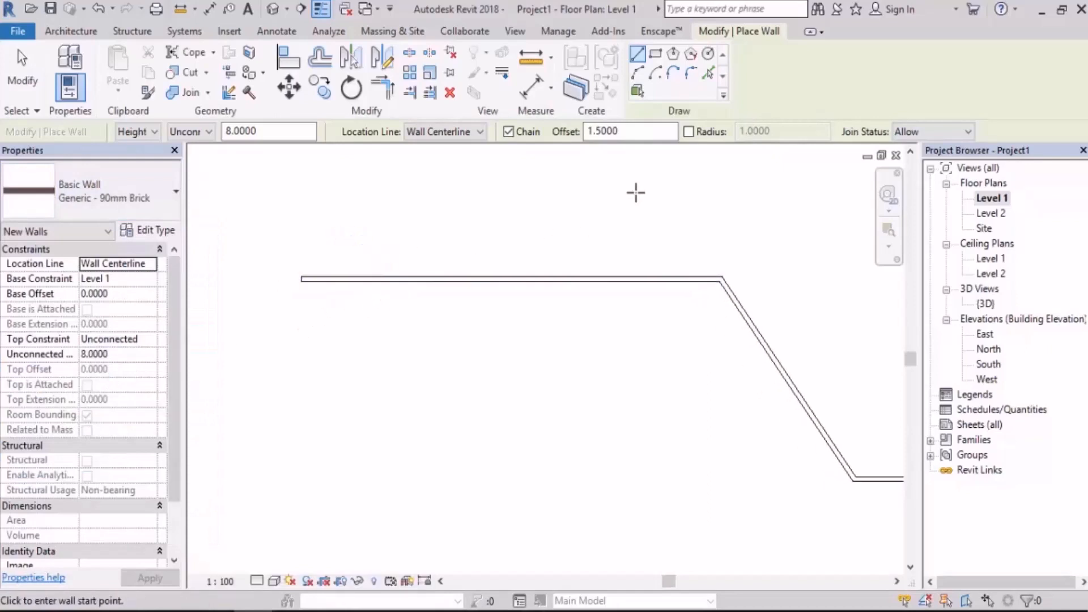
pyautogui.scroll(2, 275, 298)
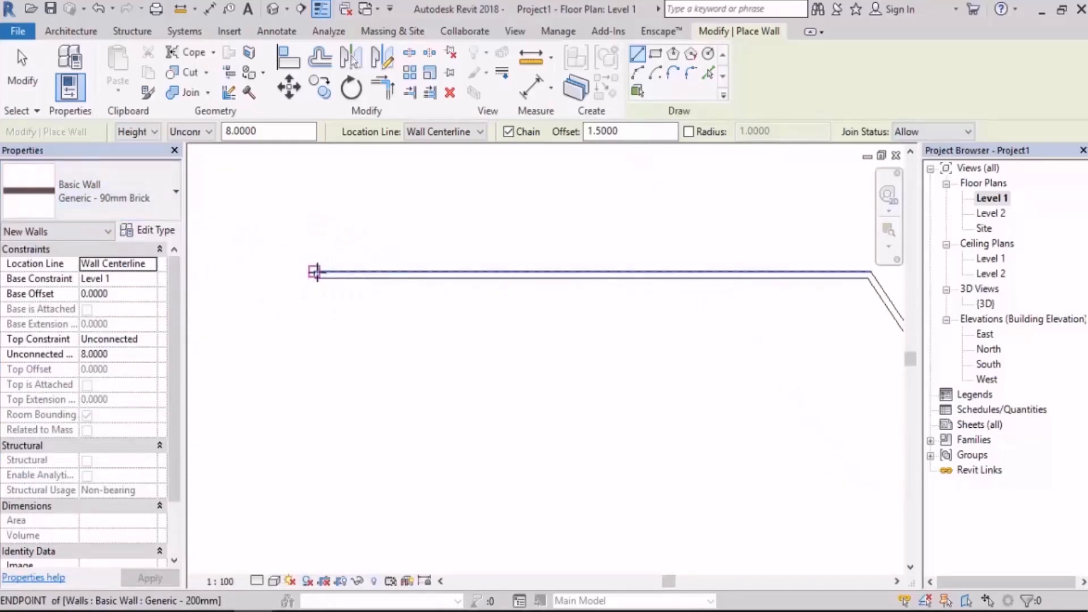
pyautogui.click(317, 276)
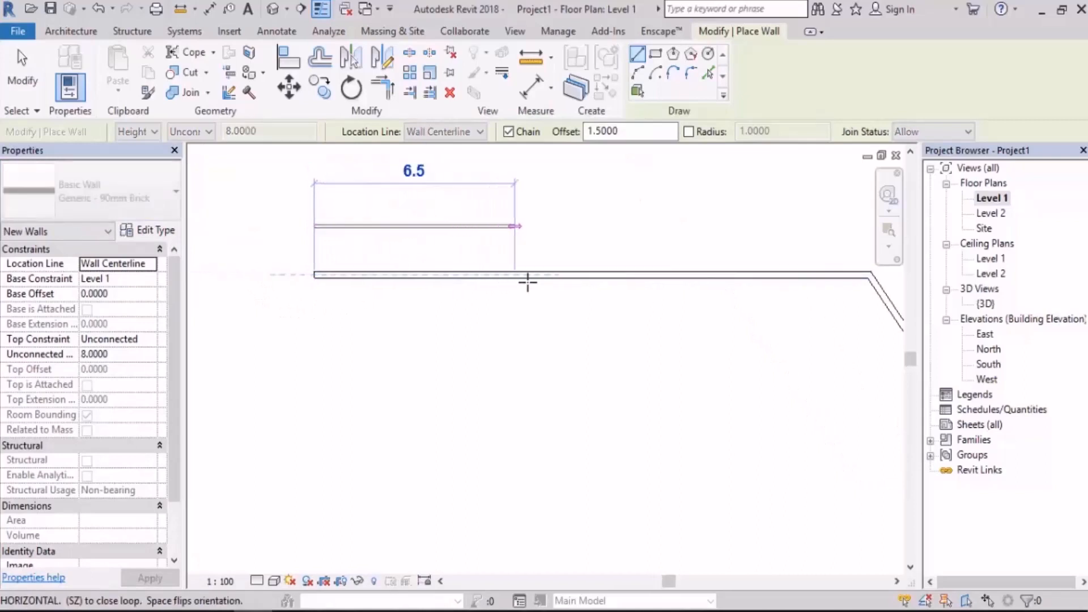
pyautogui.press('space')
pyautogui.click(573, 276)
pyautogui.press('Escape')
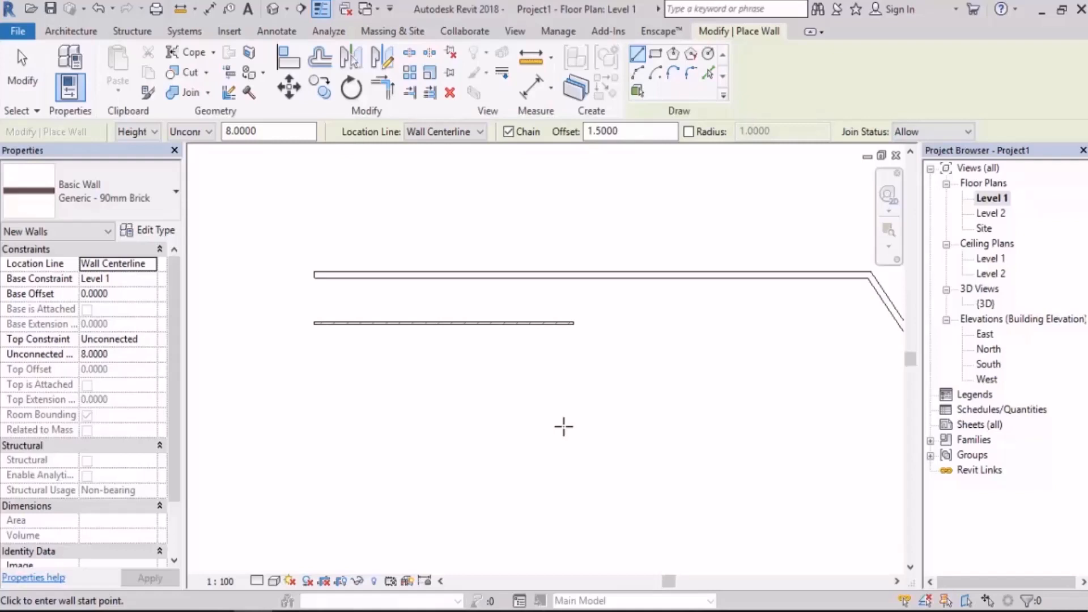
# Step: Enable a corner radius of 2 and draw a horizontal brick wall about 11.3 long above the existing wall runs
pyautogui.moveTo(480, 338); pyautogui.dragTo(682, 394, button='middle')
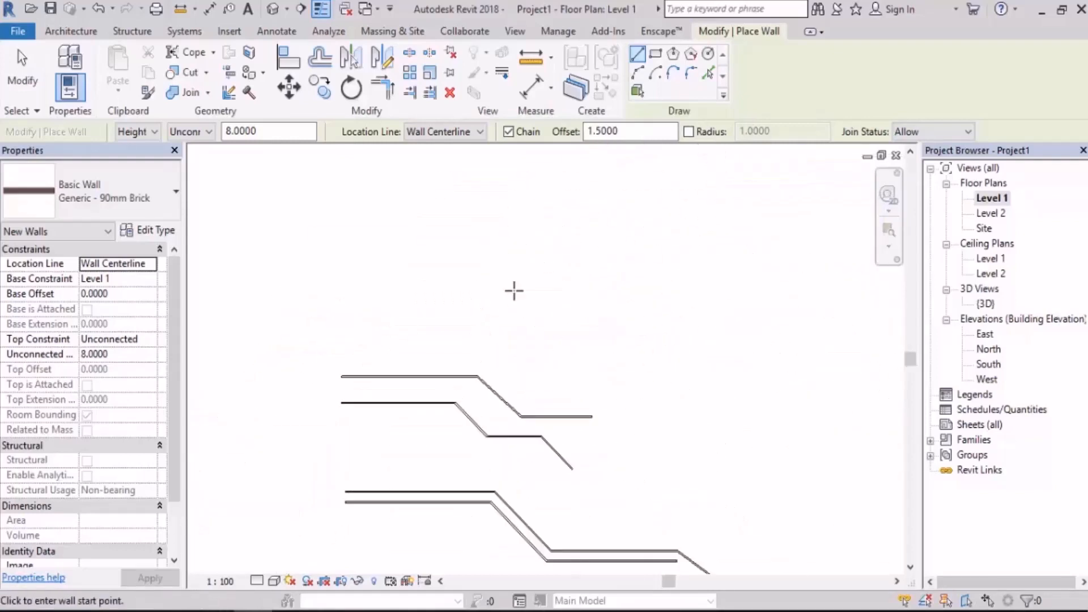
pyautogui.click(689, 134)
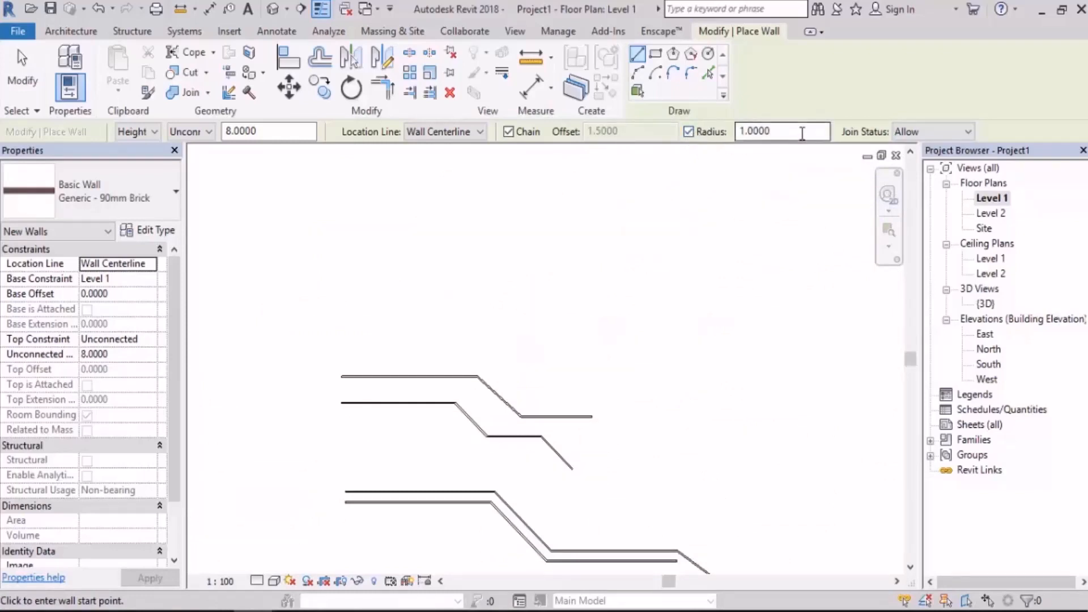
pyautogui.moveTo(797, 134); pyautogui.dragTo(721, 134)
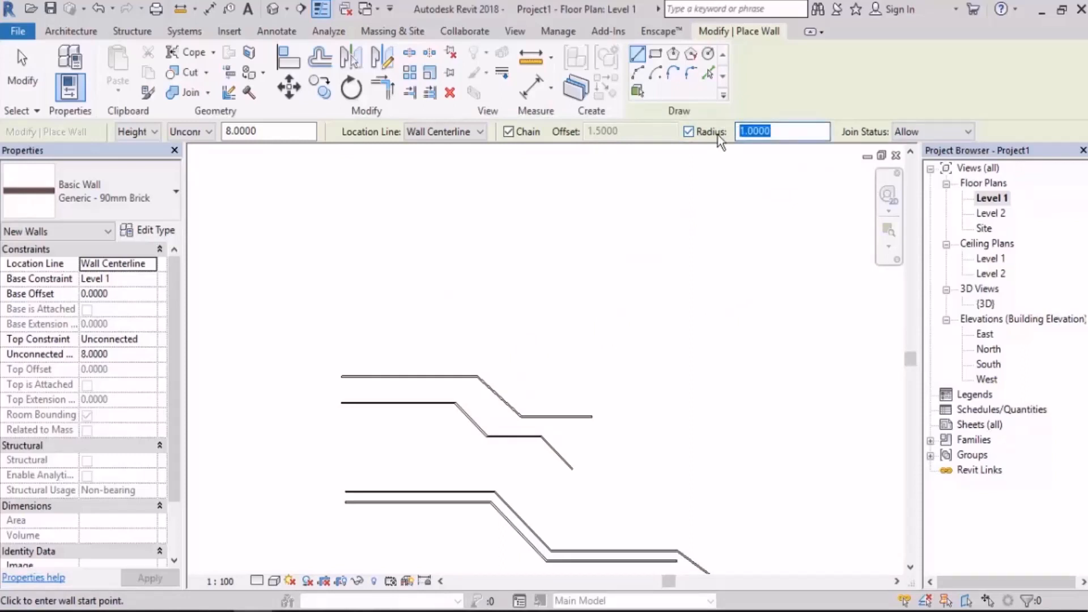
pyautogui.moveTo(641, 240); pyautogui.dragTo(632, 278, button='middle')
pyautogui.scroll(2, 407, 339)
pyautogui.click(306, 277)
pyautogui.scroll(3, 383, 282)
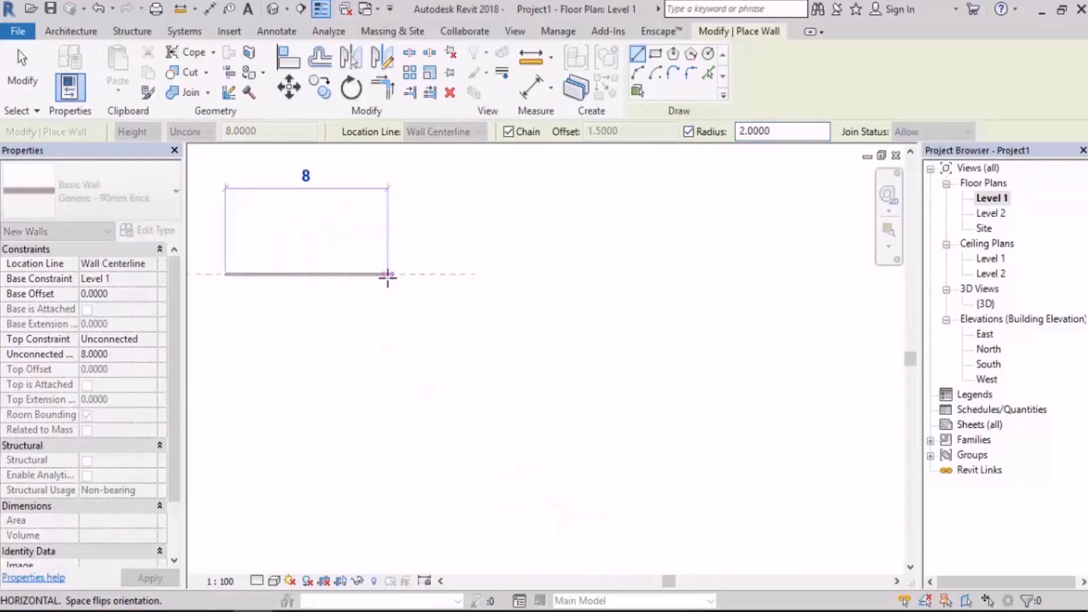
pyautogui.click(479, 274)
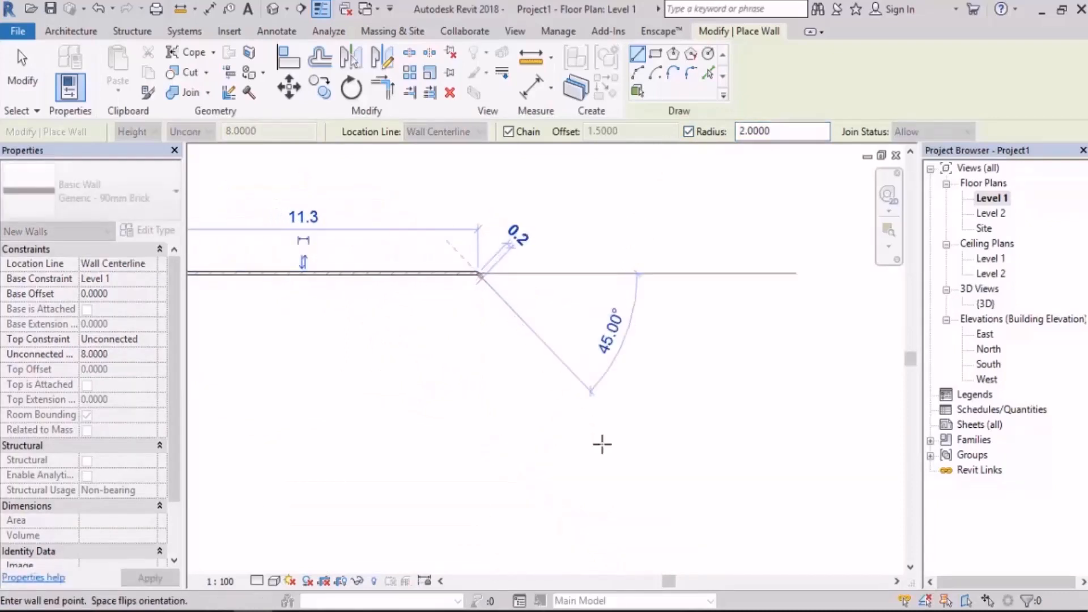
# Step: Continue the rounded-corner run with a descending diagonal about 7.1 long at 53°, a horizontal wall and a final descending diagonal, and end the chain
pyautogui.write('7.1')
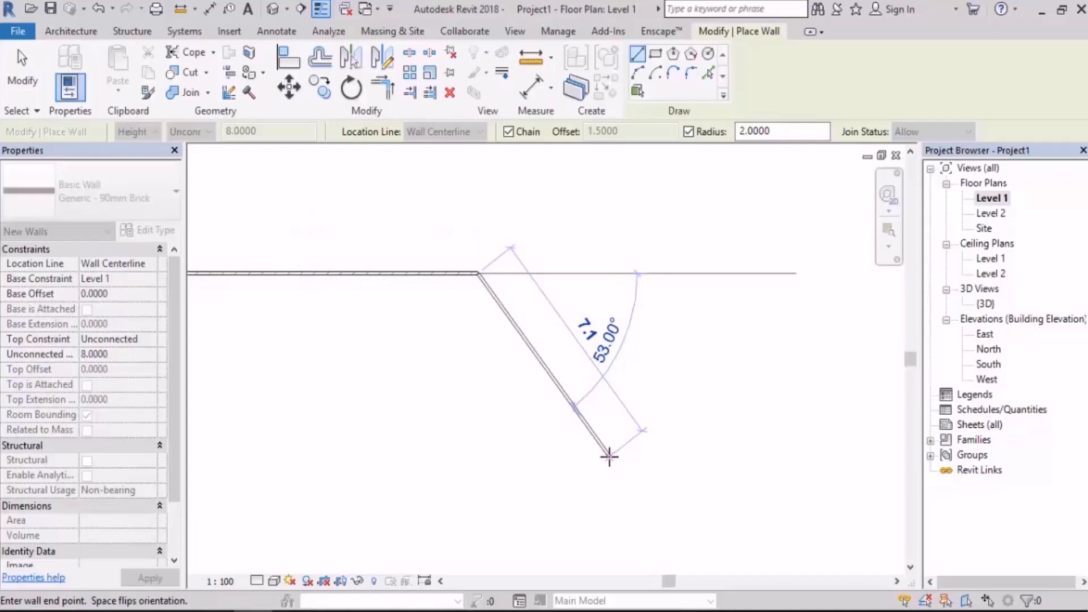
pyautogui.click(609, 457)
pyautogui.moveTo(799, 443); pyautogui.dragTo(564, 375, button='middle')
pyautogui.click(599, 390)
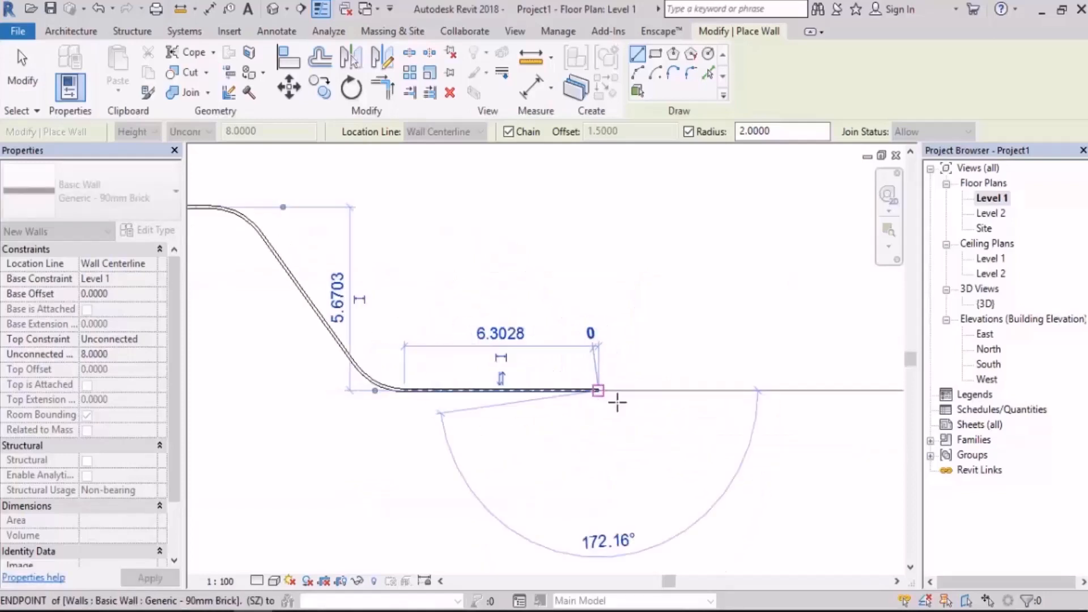
pyautogui.click(698, 496)
pyautogui.press('Escape')
pyautogui.scroll(-2, 751, 344)
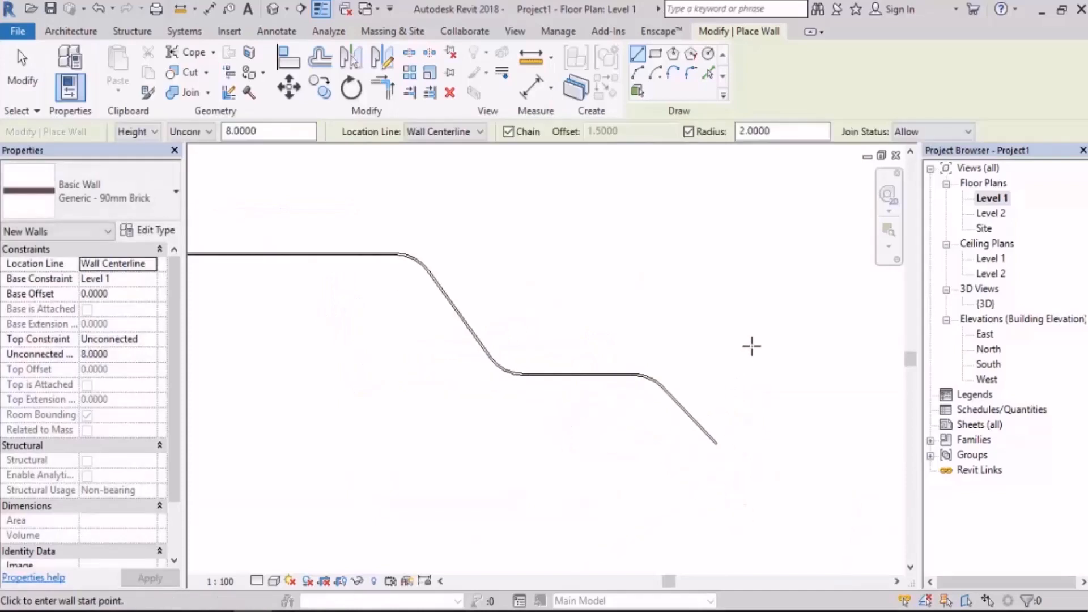
# Step: Delete all the stepped practice wall runs, keeping the notched room and the elevation markers
pyautogui.scroll(-3, 631, 284)
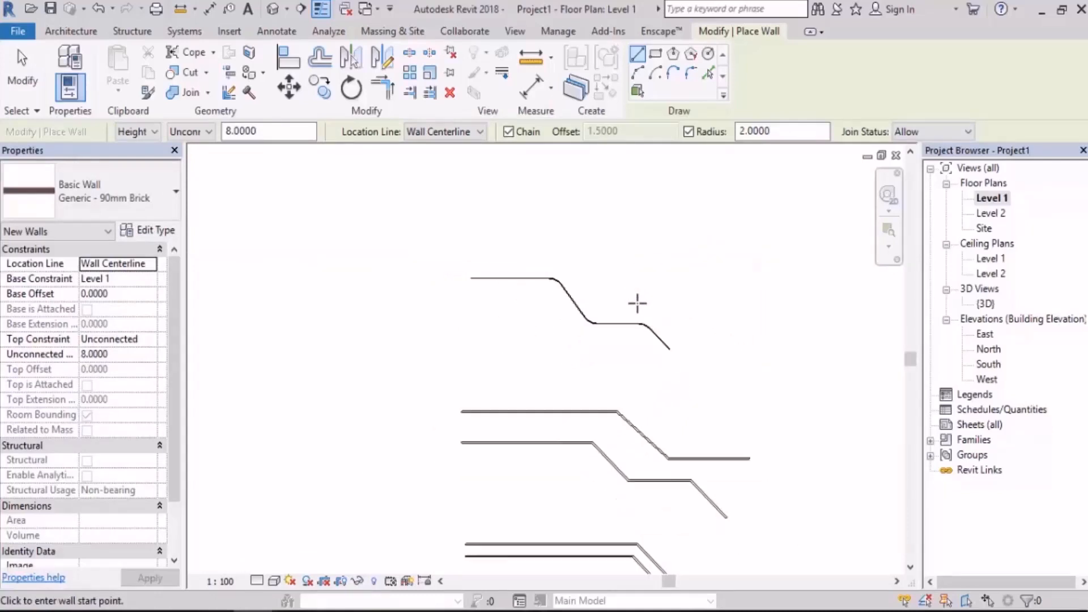
pyautogui.moveTo(636, 301); pyautogui.dragTo(532, 197, button='middle')
pyautogui.scroll(-2, 511, 238)
pyautogui.scroll(-2, 490, 287)
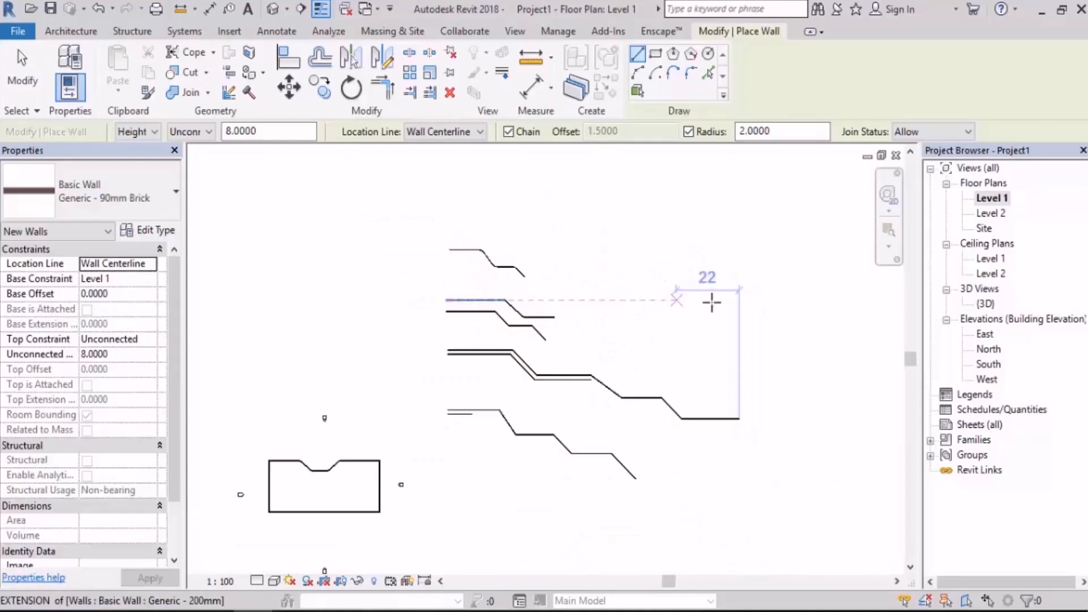
pyautogui.moveTo(712, 301); pyautogui.dragTo(663, 305, button='middle')
pyautogui.press('Escape')
pyautogui.press('Escape')
pyautogui.moveTo(720, 224); pyautogui.dragTo(392, 484)
pyautogui.press('Delete')
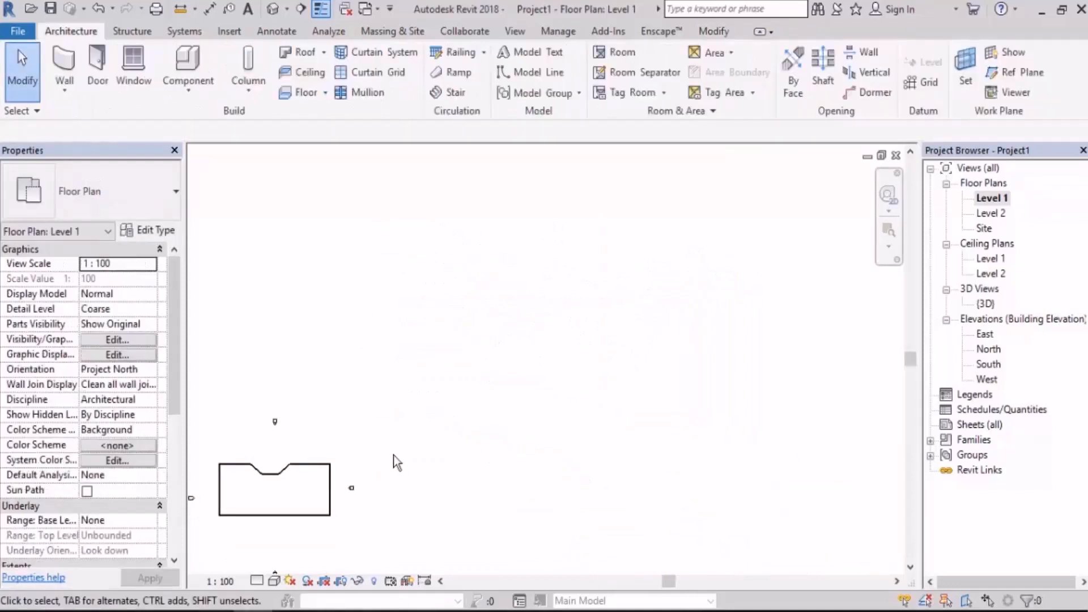
# Step: Draw a rectangular brick wall enclosure about 14.5 by 9.3 in the empty area beside the notched room
pyautogui.scroll(2, 376, 352)
pyautogui.moveTo(376, 352); pyautogui.dragTo(454, 289, button='middle')
pyautogui.scroll(2, 492, 227)
pyautogui.scroll(2, 510, 227)
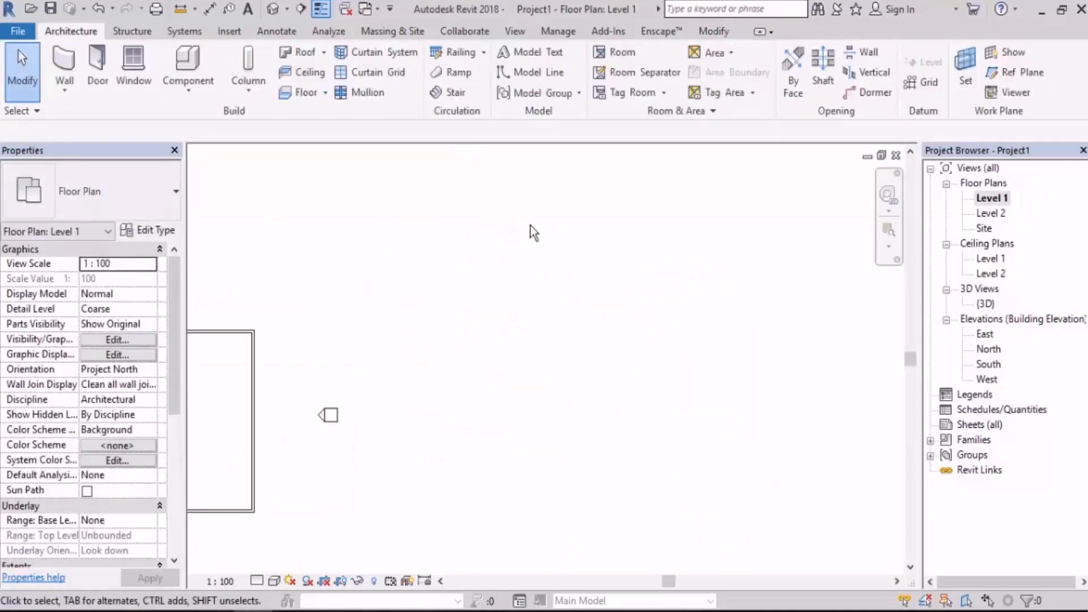
pyautogui.click(64, 63)
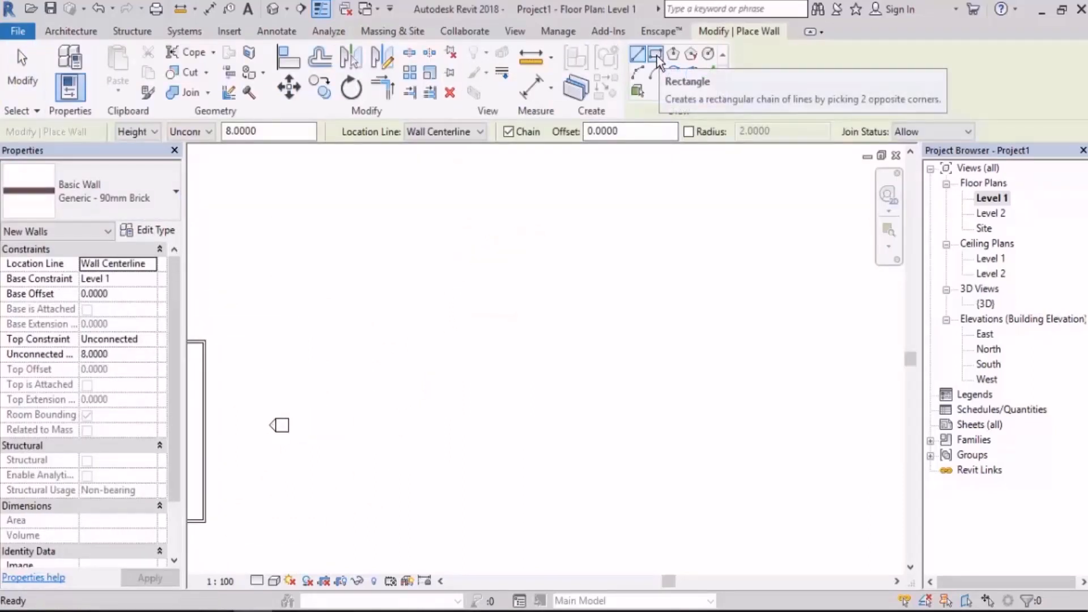
pyautogui.click(541, 248)
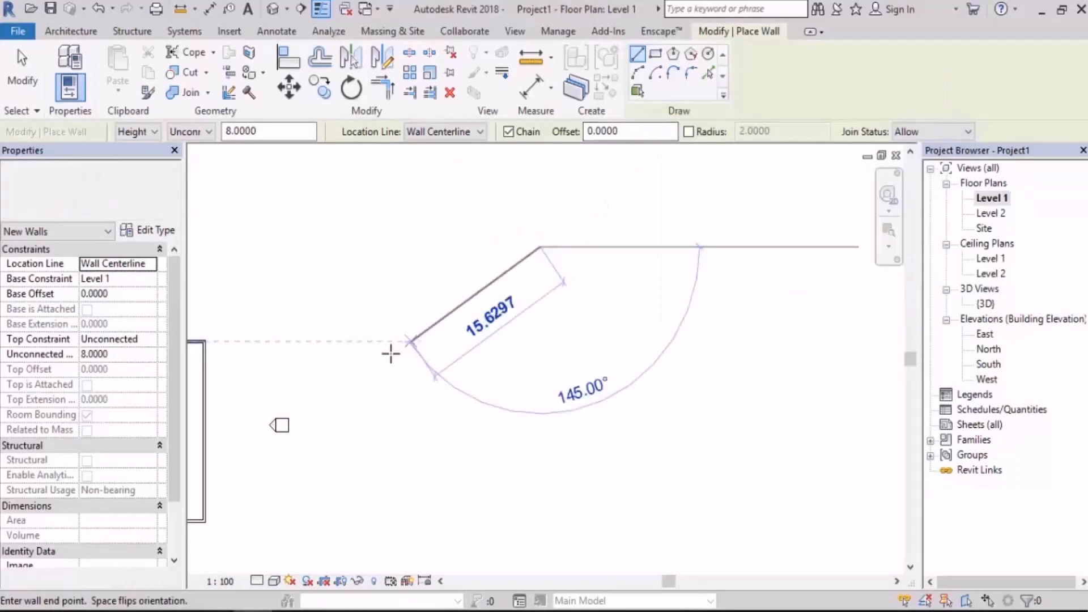
pyautogui.click(656, 54)
pyautogui.click(445, 314)
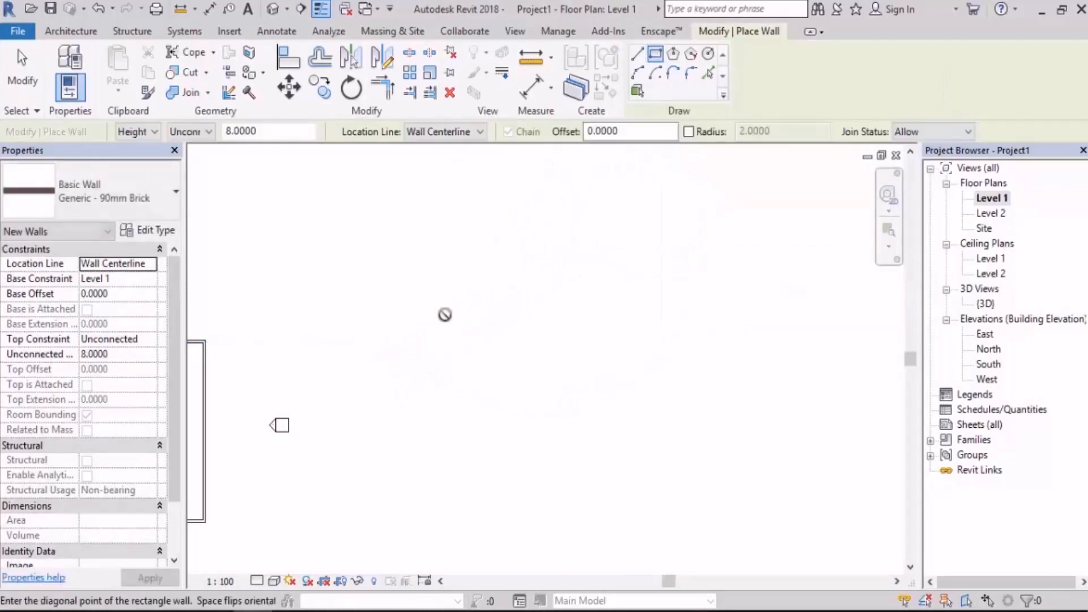
pyautogui.click(387, 341)
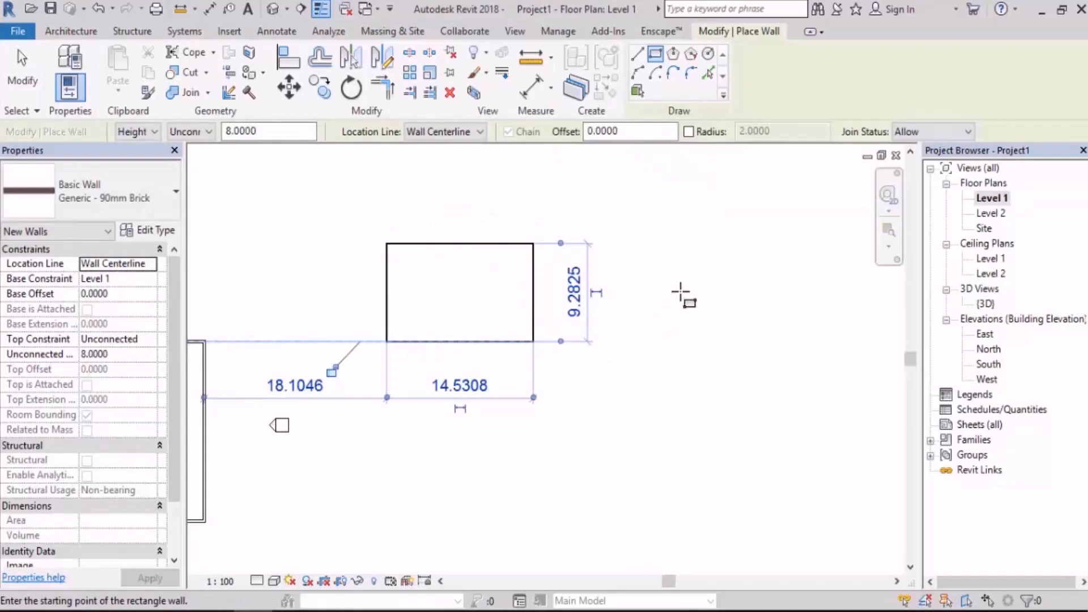
# Step: Set the rectangular enclosure's height in plan to 13 and its width to 16, and end wall placement
pyautogui.click(573, 308)
pyautogui.write('1')
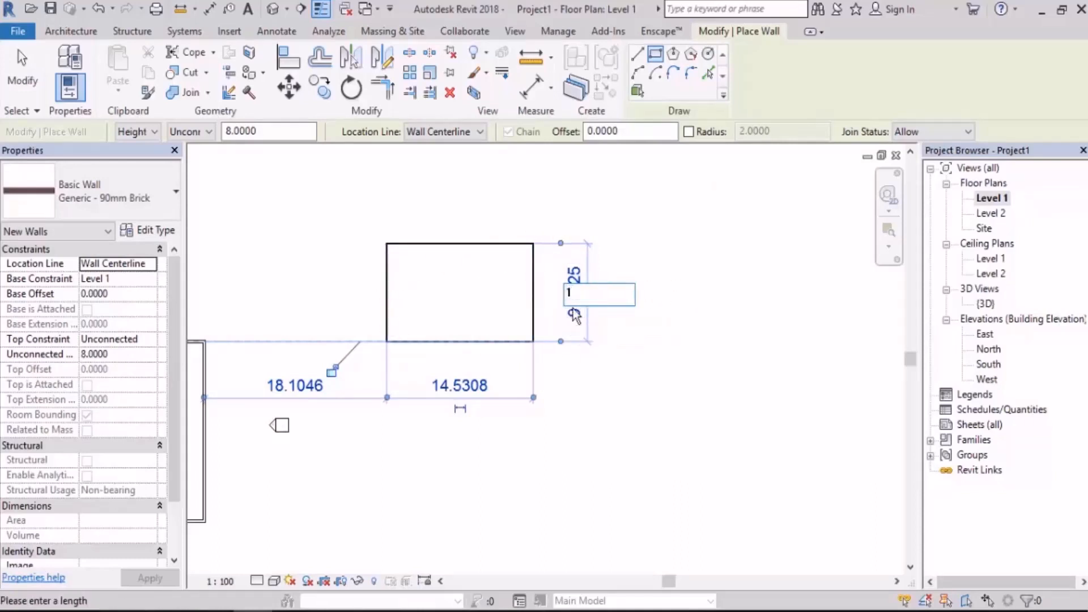
pyautogui.write('3')
pyautogui.press('Return')
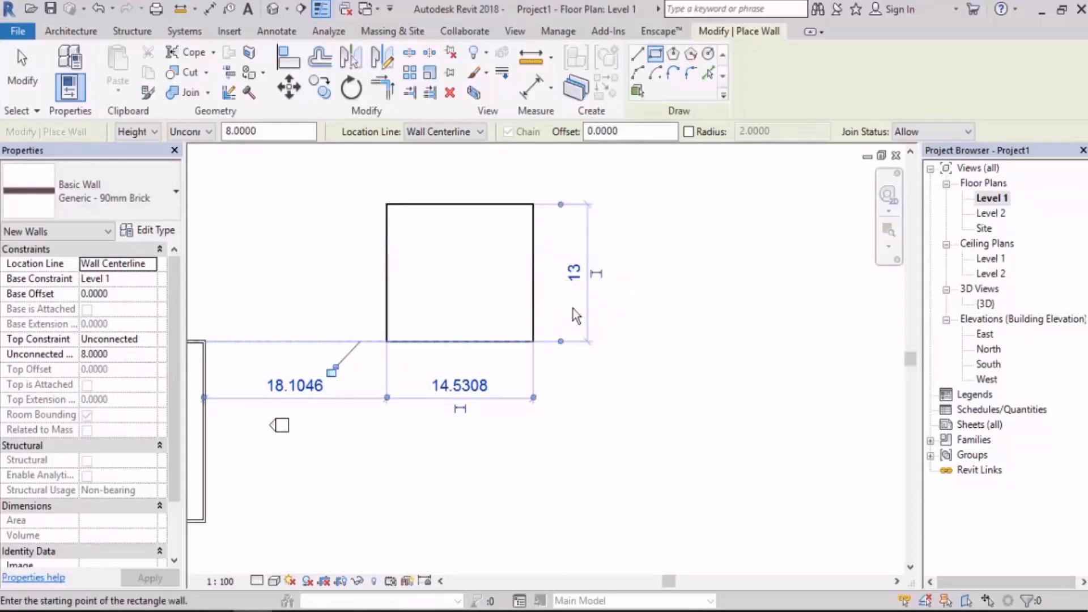
pyautogui.click(462, 386)
pyautogui.write('16')
pyautogui.press('Return')
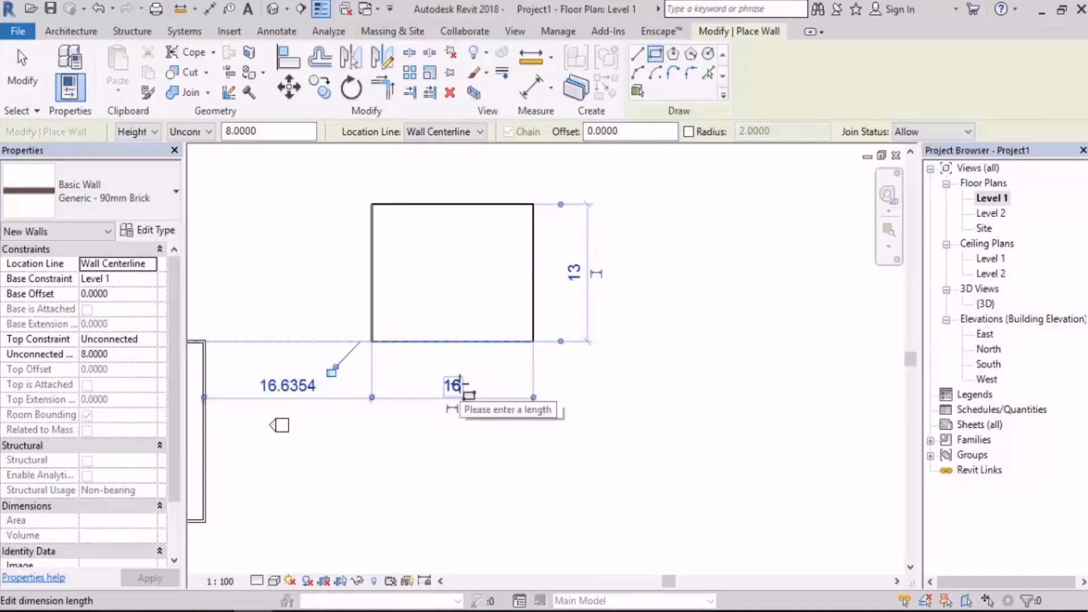
pyautogui.click(28, 71)
# Step: Draw a second rectangular wall enclosure about 17 by 9 to the right of the first one
pyautogui.scroll(-1, 397, 241)
pyautogui.moveTo(397, 241); pyautogui.dragTo(237, 252, button='middle')
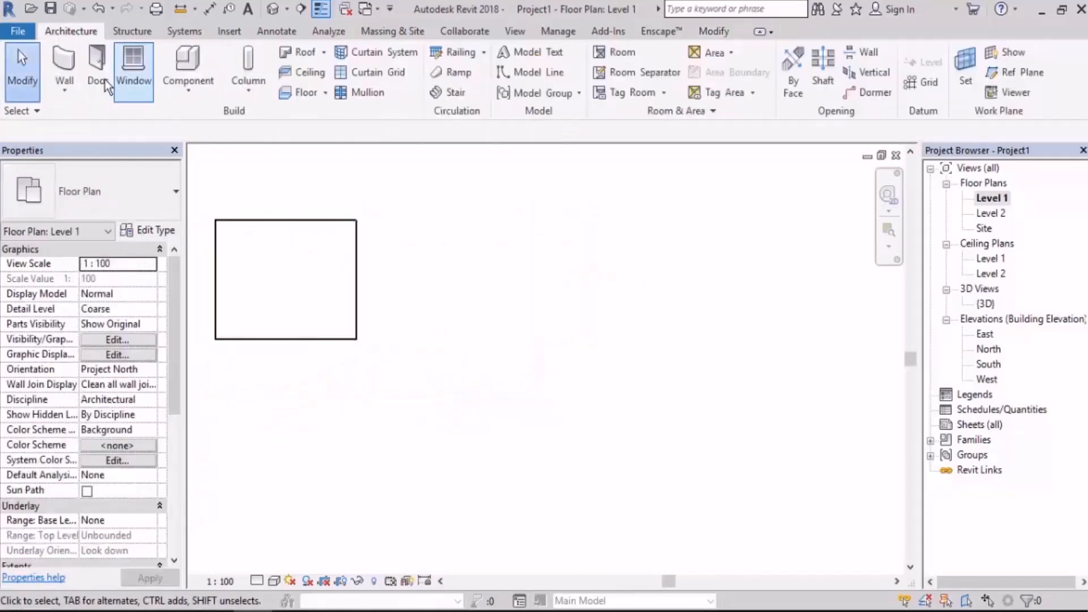
pyautogui.click(64, 68)
pyautogui.moveTo(578, 284); pyautogui.dragTo(521, 326, button='middle')
pyautogui.click(601, 272)
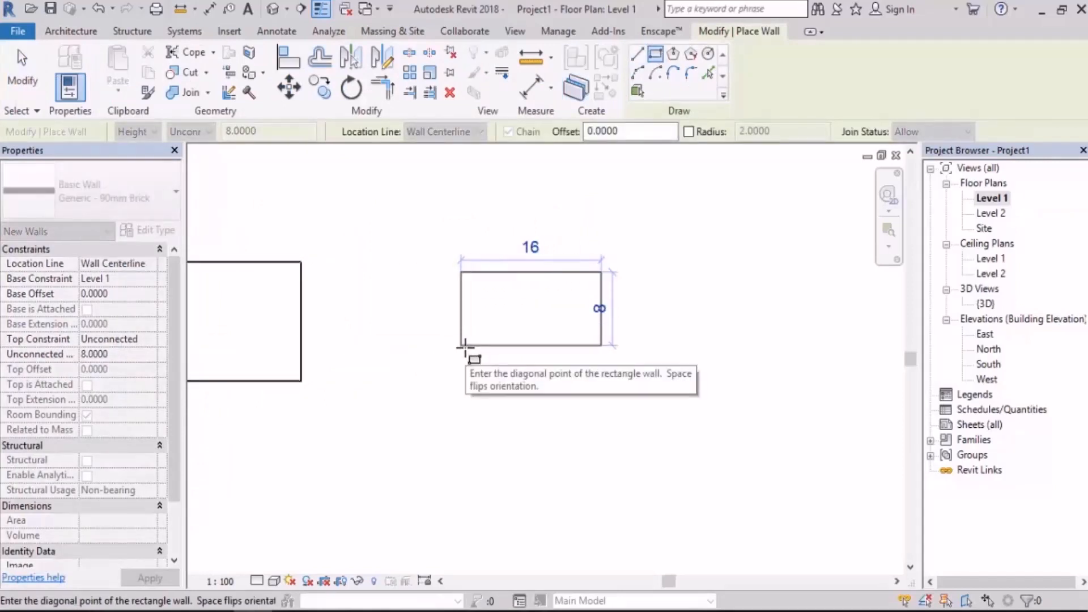
pyautogui.click(452, 355)
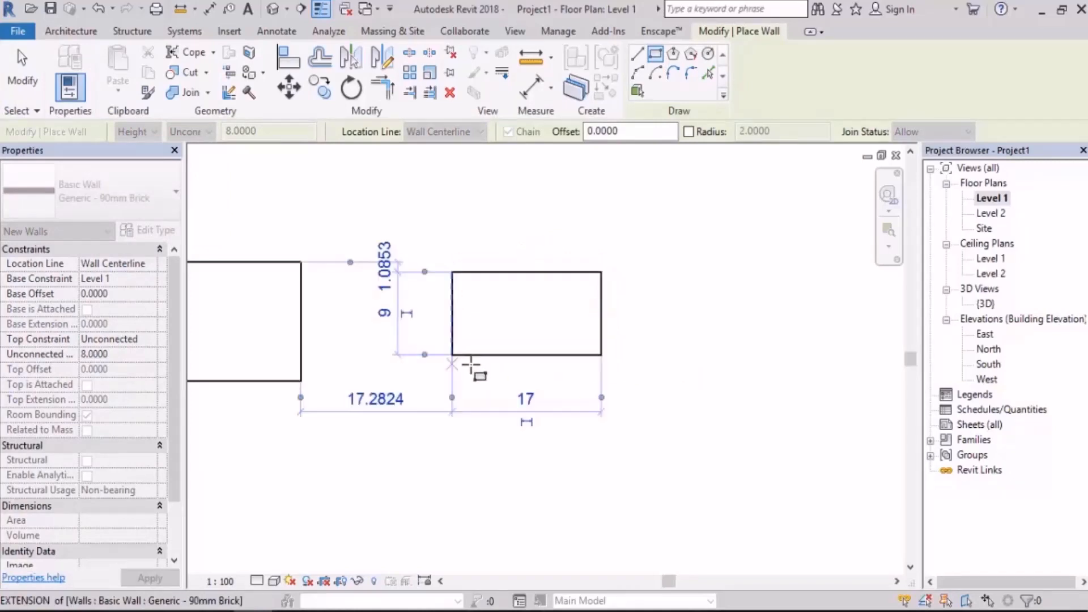
# Step: Set the second rectangle's width to 20 and confirm its plan height of 9
pyautogui.click(531, 400)
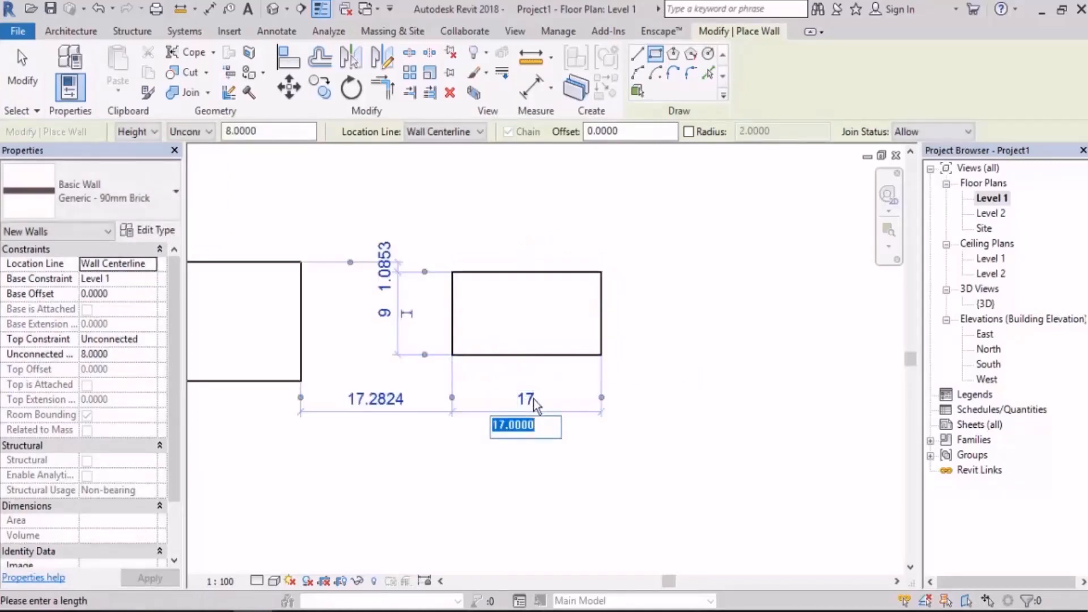
pyautogui.write('20')
pyautogui.press('Return')
pyautogui.click(387, 315)
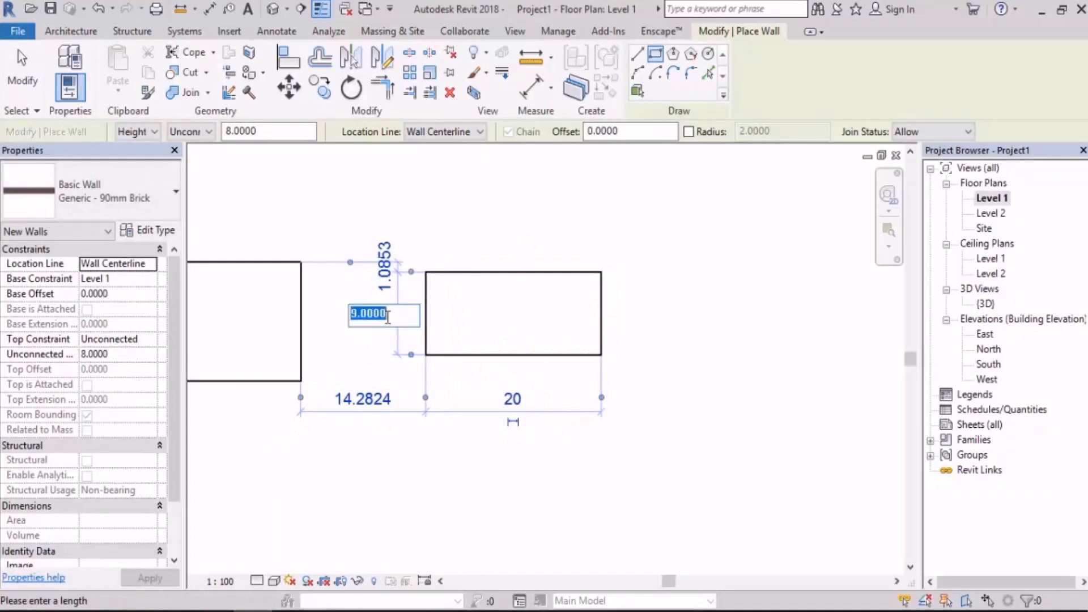
pyautogui.press('Return')
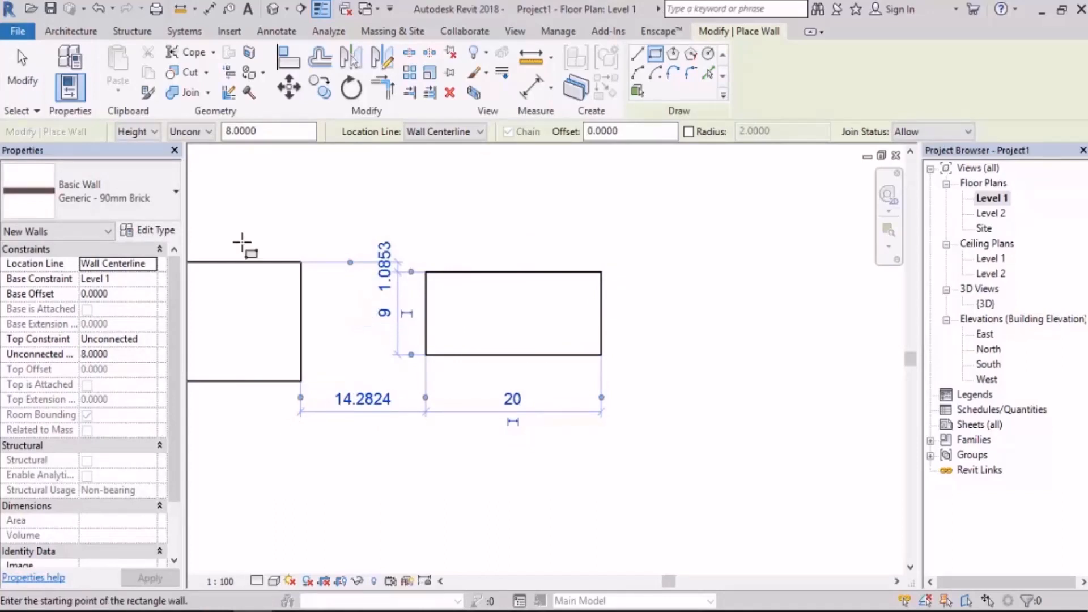
pyautogui.click(22, 71)
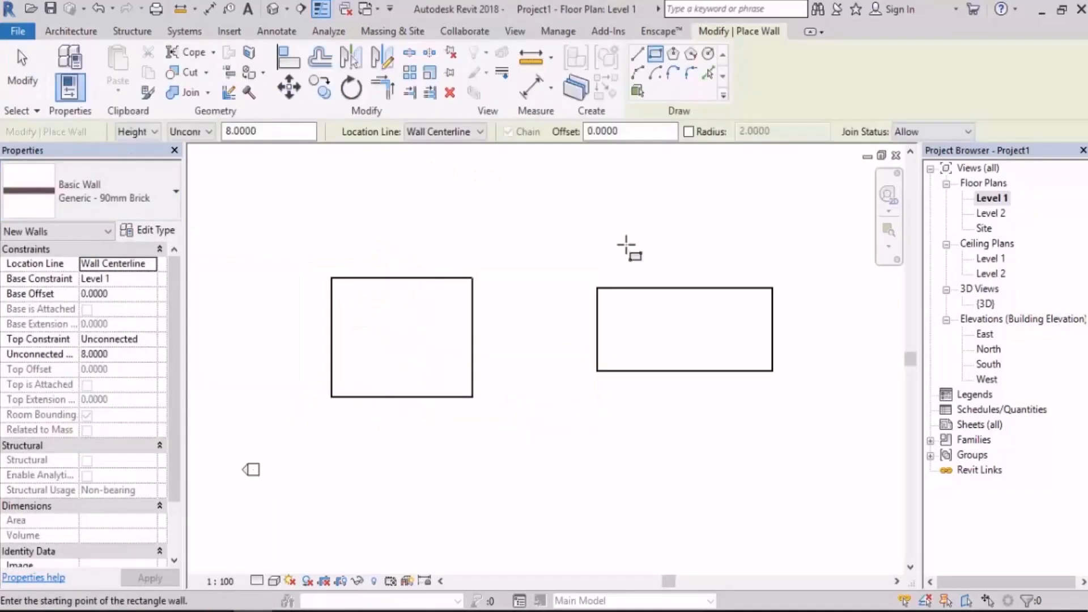
# Step: Draw a small rectangular wall enclosure about 6.9 by 8.9 between the two larger rectangles
pyautogui.scroll(3, 576, 292)
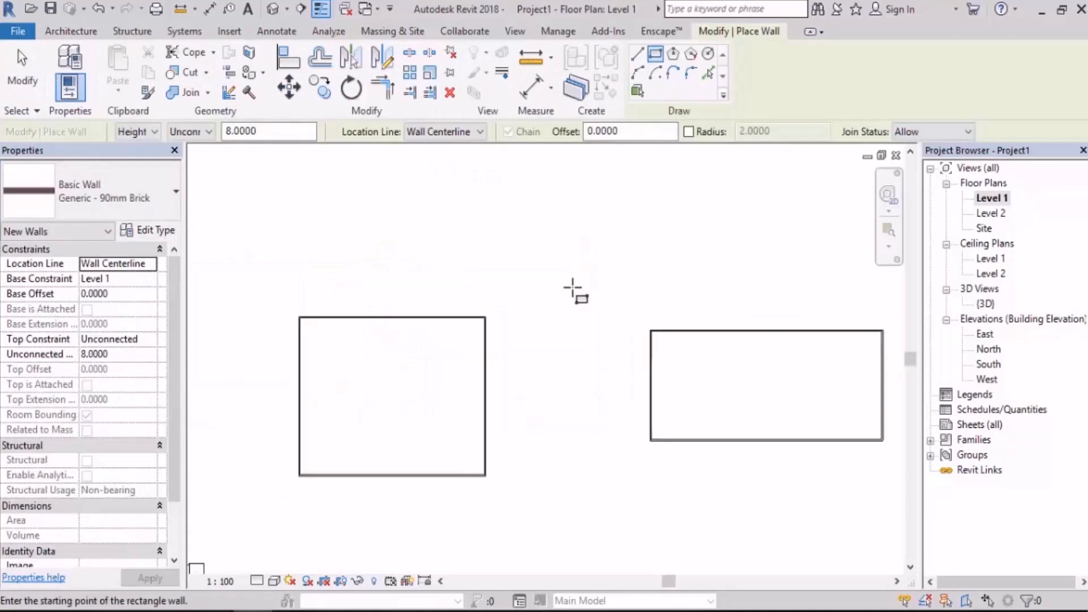
pyautogui.click(601, 253)
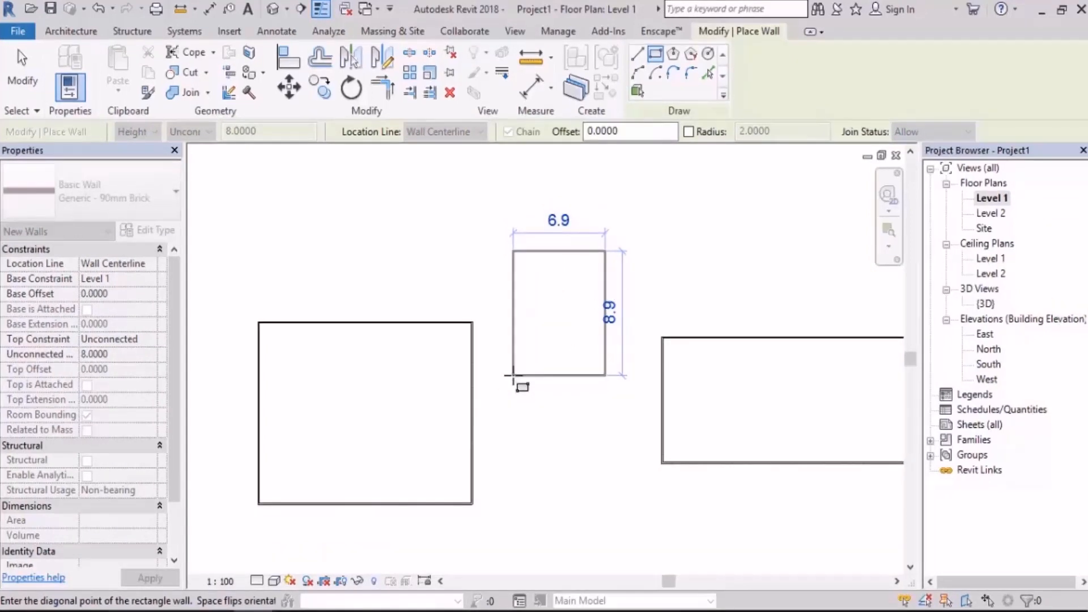
pyautogui.click(513, 375)
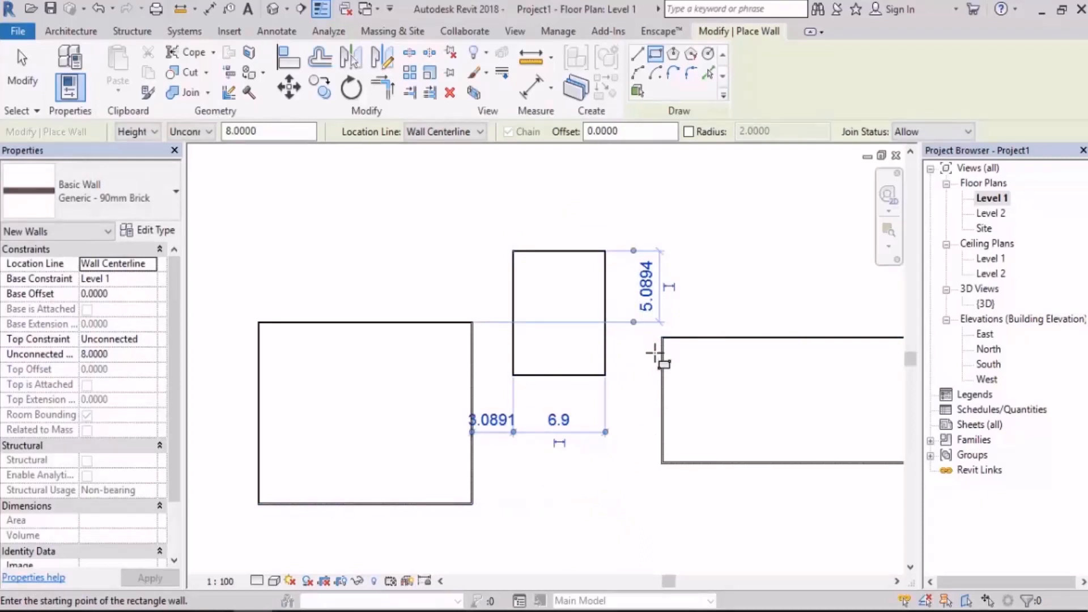
# Step: Select three of the small middle rectangle's walls one at a time, and delete the whole rectangle
pyautogui.click(24, 79)
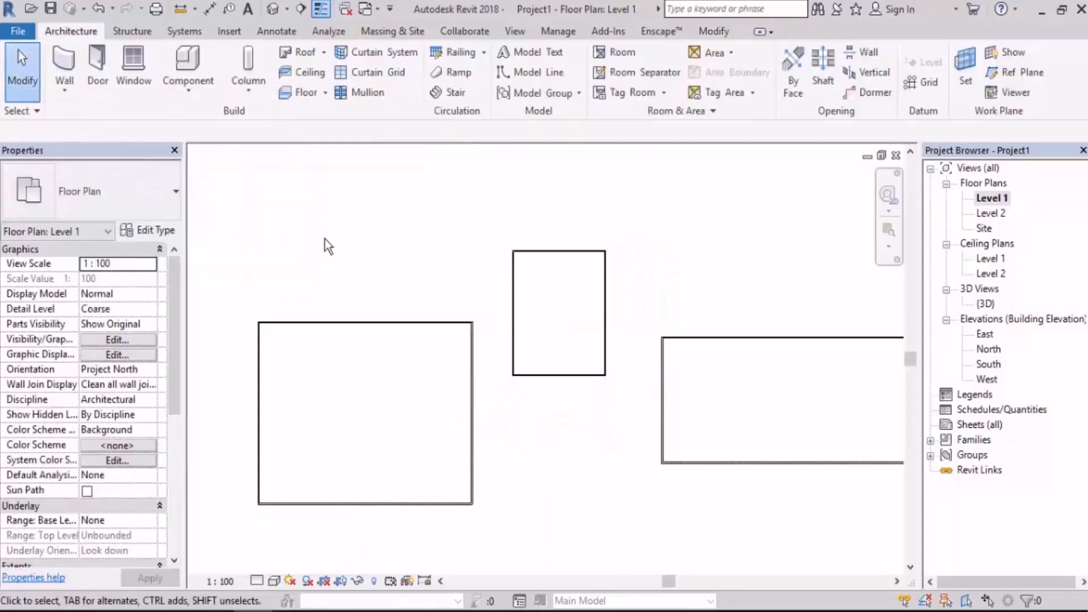
pyautogui.click(559, 252)
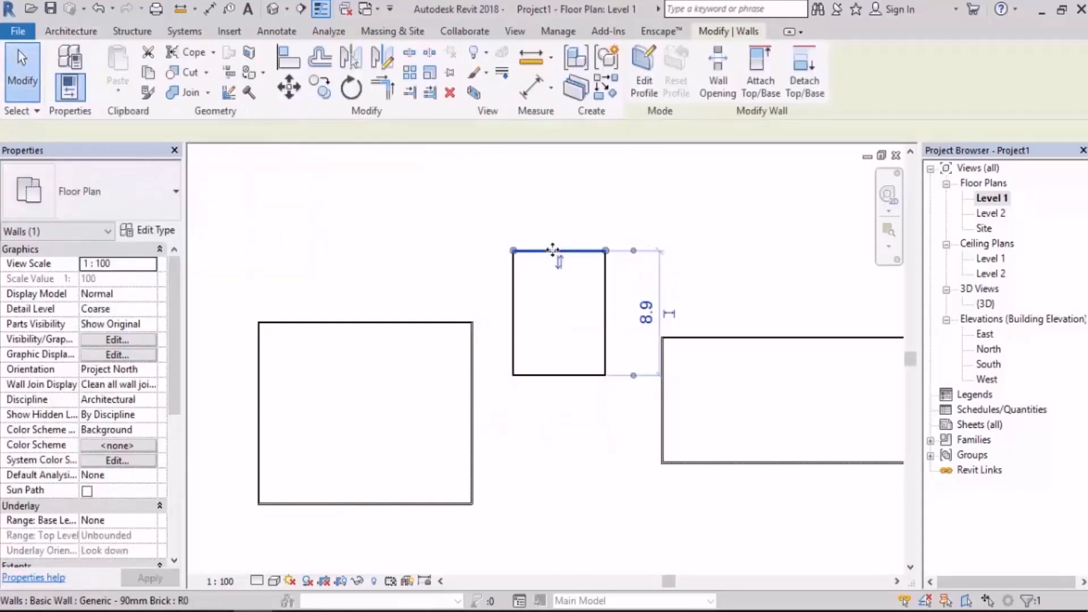
pyautogui.click(606, 327)
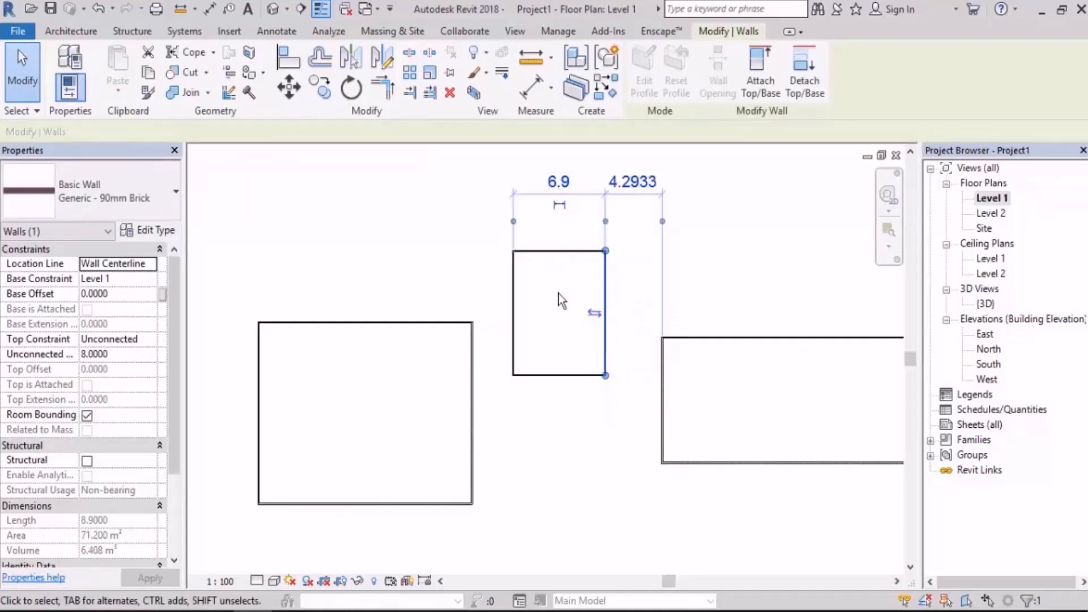
pyautogui.click(554, 375)
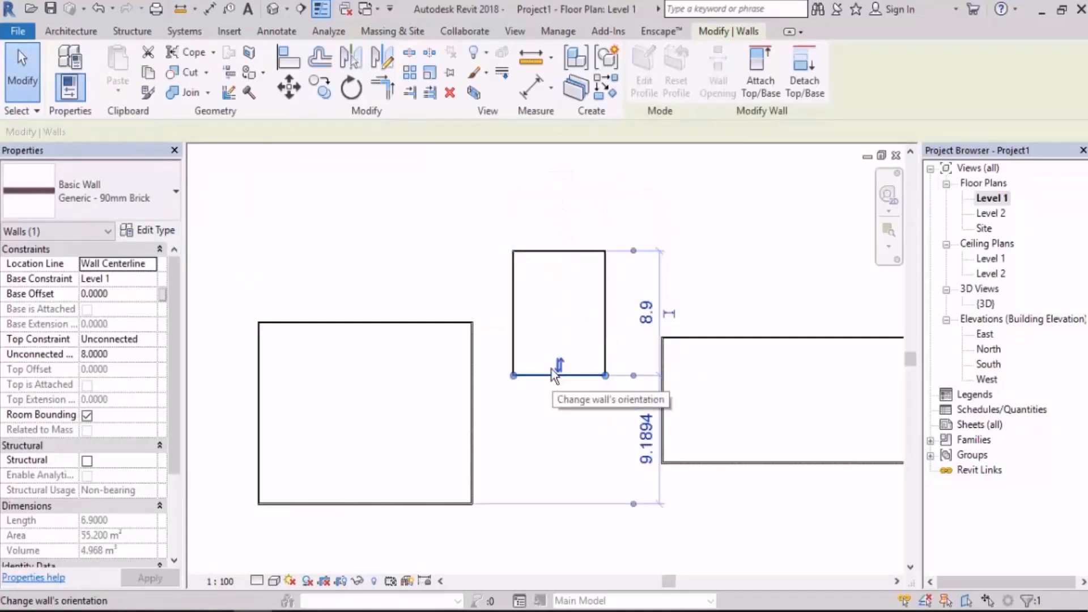
pyautogui.click(494, 199)
pyautogui.moveTo(494, 199); pyautogui.dragTo(625, 457)
pyautogui.press('Delete')
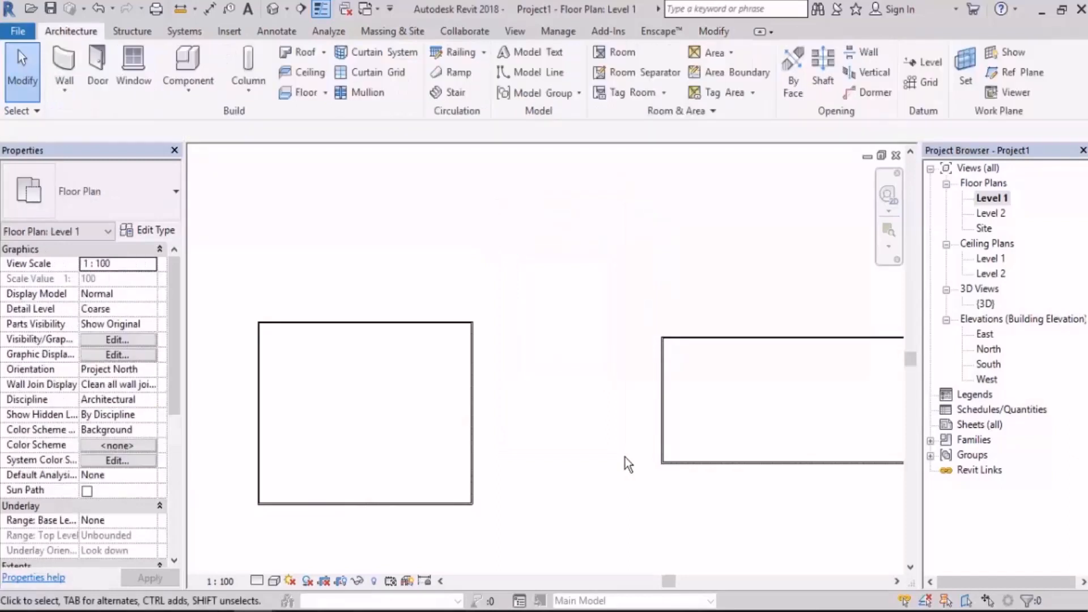
# Step: Draw a rectangular wall enclosure about 9 by 9.3 between the notched building outline and the nearest large rectangle
pyautogui.click(62, 70)
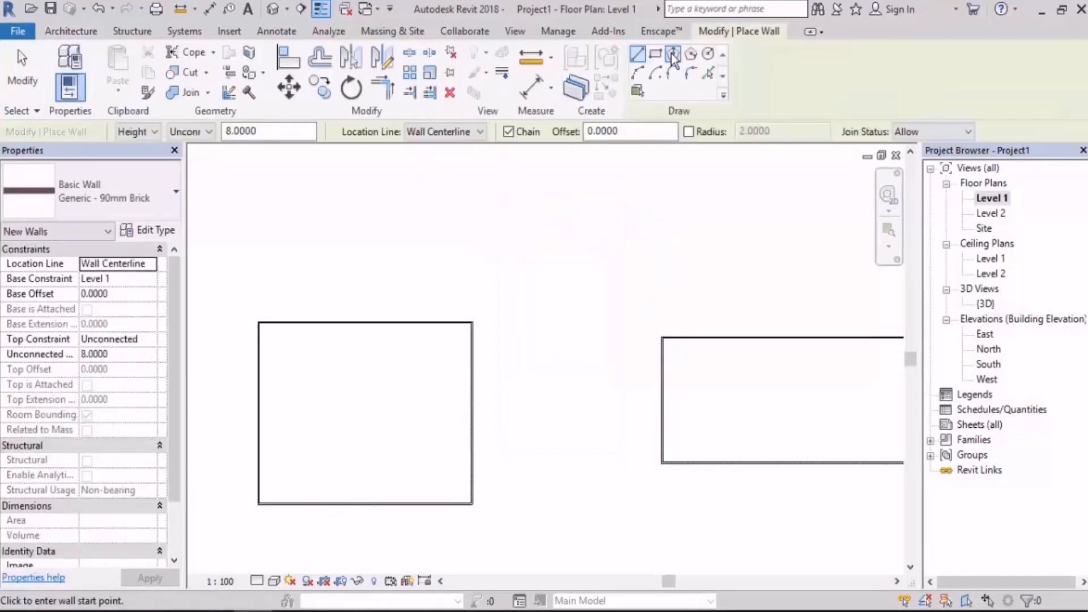
pyautogui.click(656, 54)
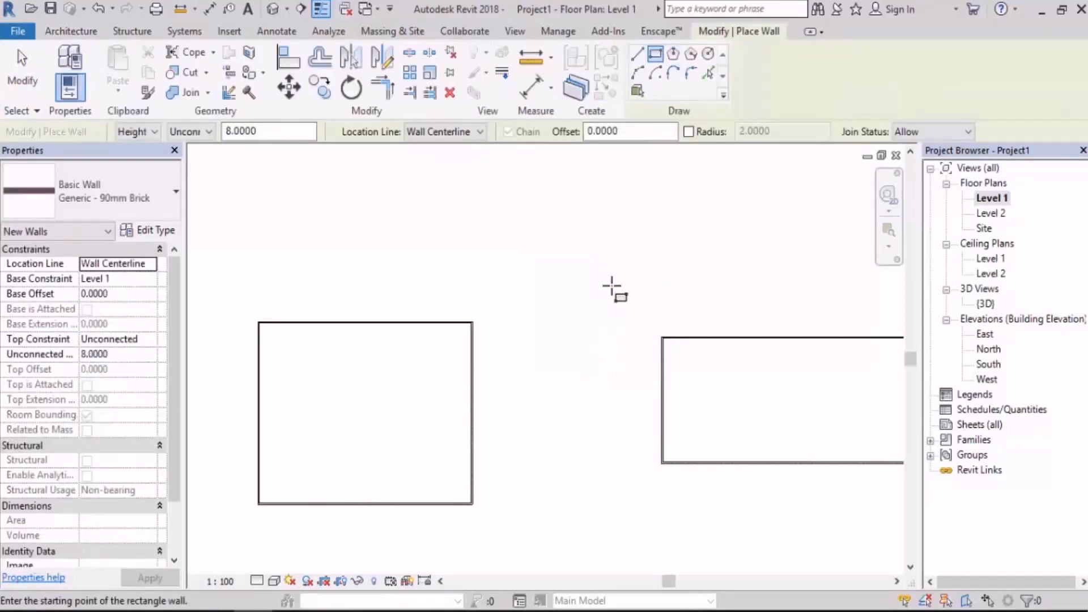
pyautogui.moveTo(597, 354); pyautogui.dragTo(582, 345, button='middle')
pyautogui.scroll(-4, 597, 345)
pyautogui.moveTo(557, 393); pyautogui.dragTo(609, 343, button='middle')
pyautogui.scroll(4, 545, 287)
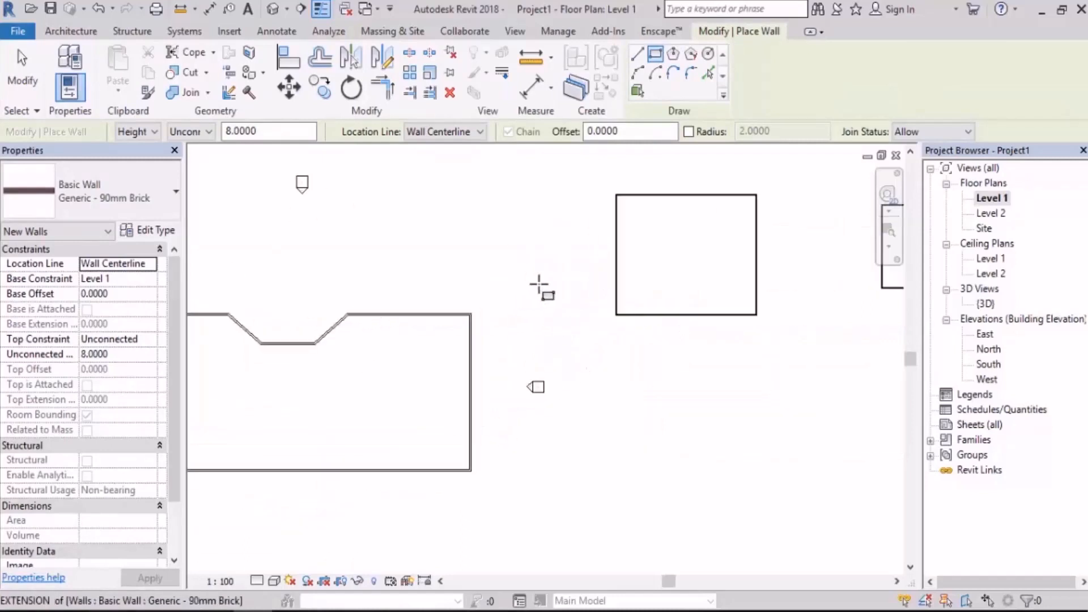
pyautogui.click(602, 257)
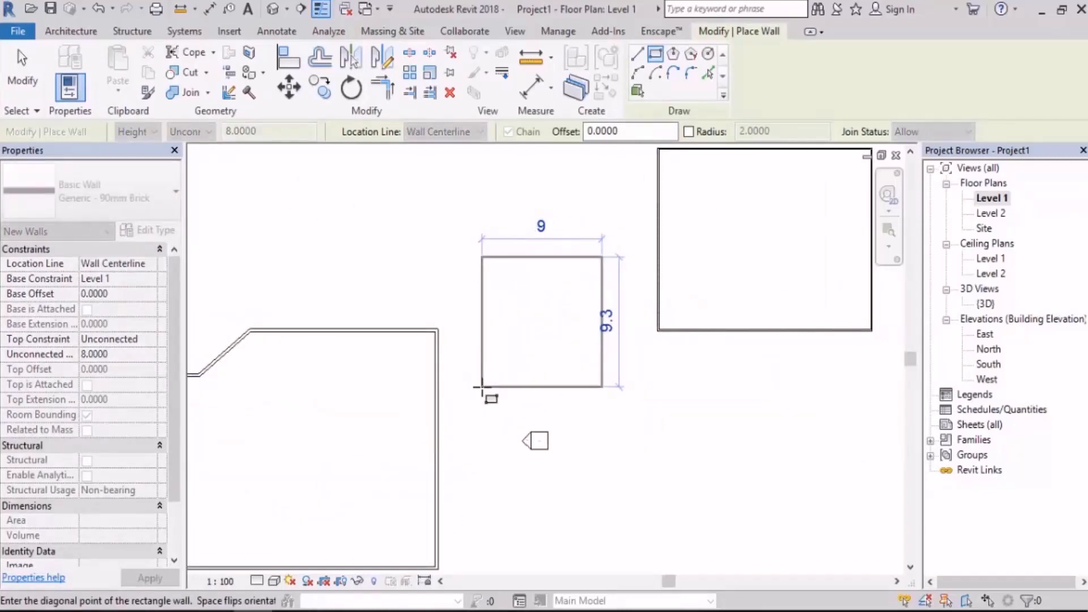
pyautogui.click(482, 387)
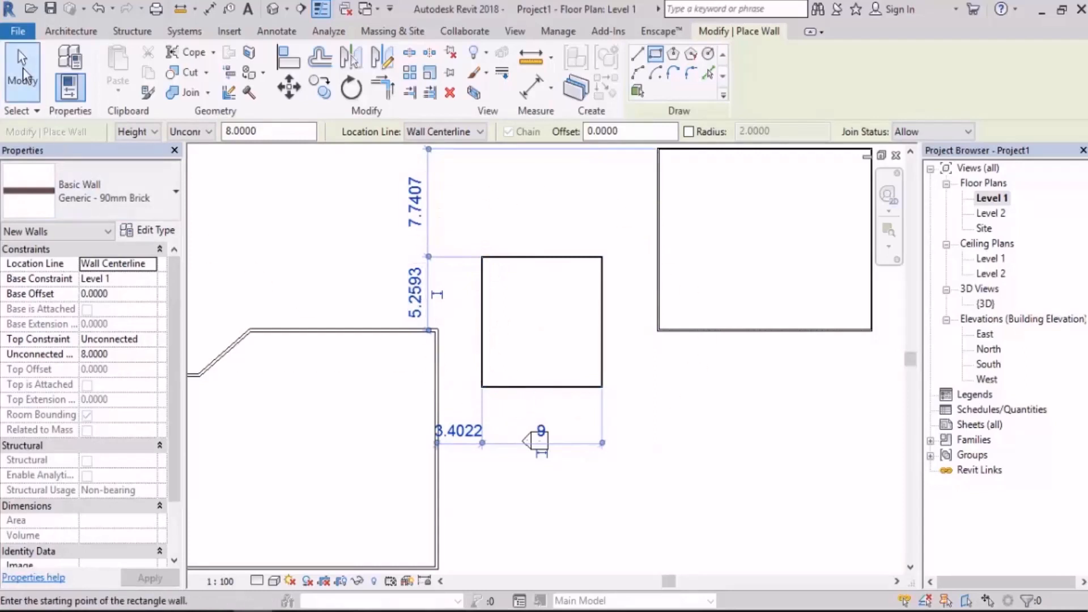
pyautogui.click(21, 71)
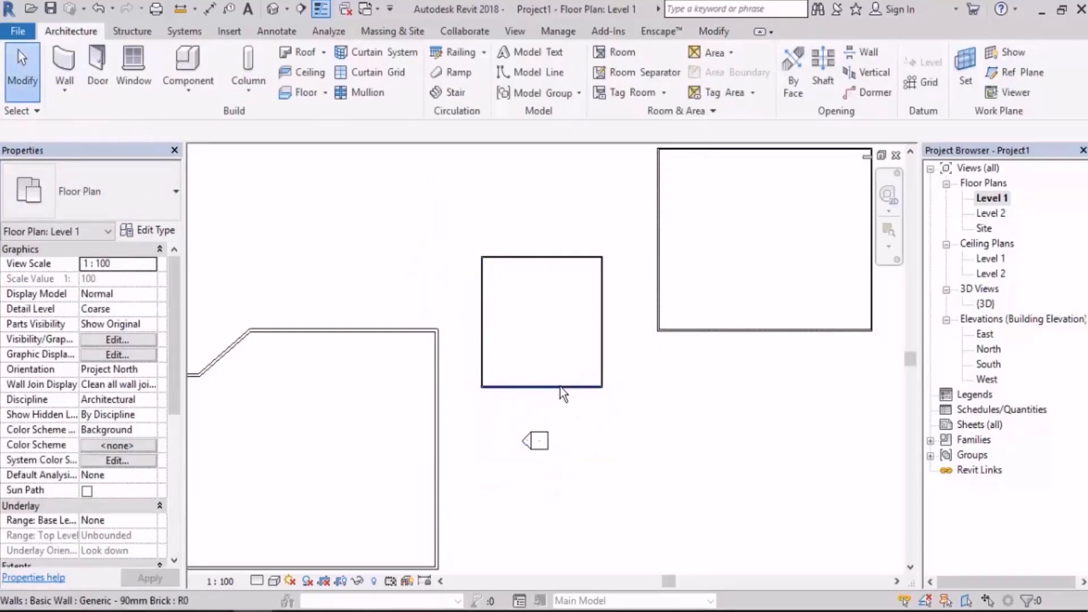
# Step: Select the new small rectangle's lower and right-hand walls one at a time to check its dimensions
pyautogui.click(560, 388)
pyautogui.click(602, 312)
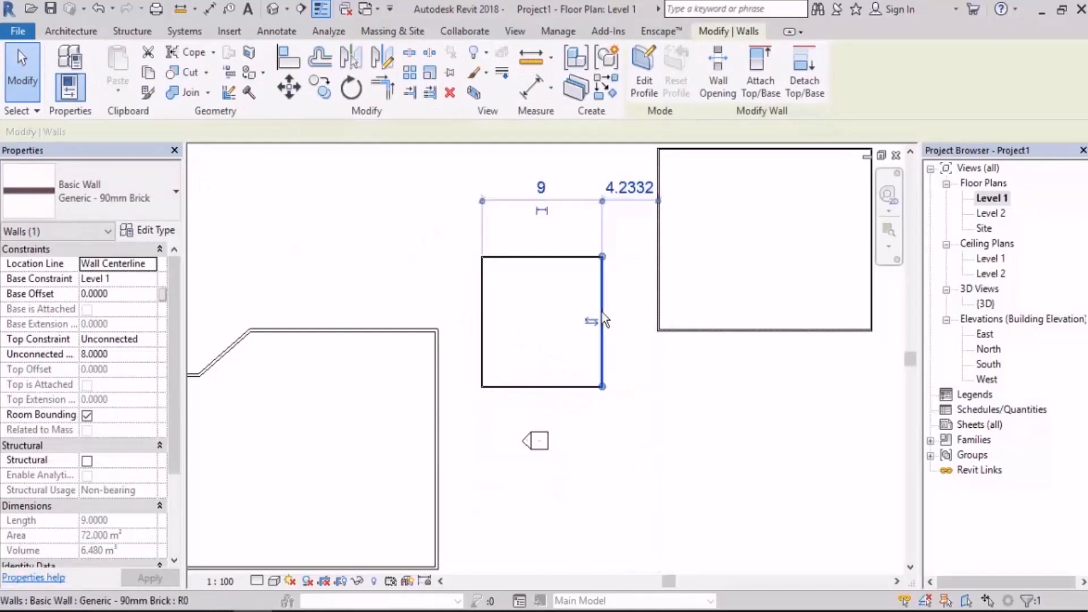
pyautogui.click(567, 387)
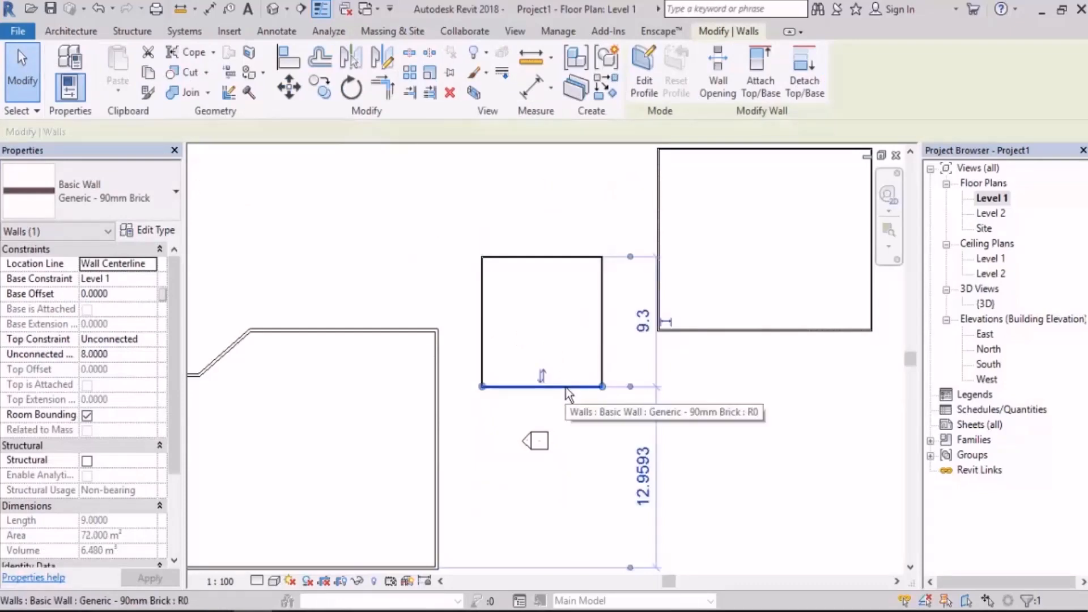
pyautogui.click(740, 398)
# Step: Draw a rectangular wall enclosure about 12.1 by 6.7 to the right of the 20 by 9 rectangle
pyautogui.scroll(-6, 559, 330)
pyautogui.moveTo(613, 340); pyautogui.dragTo(361, 344, button='middle')
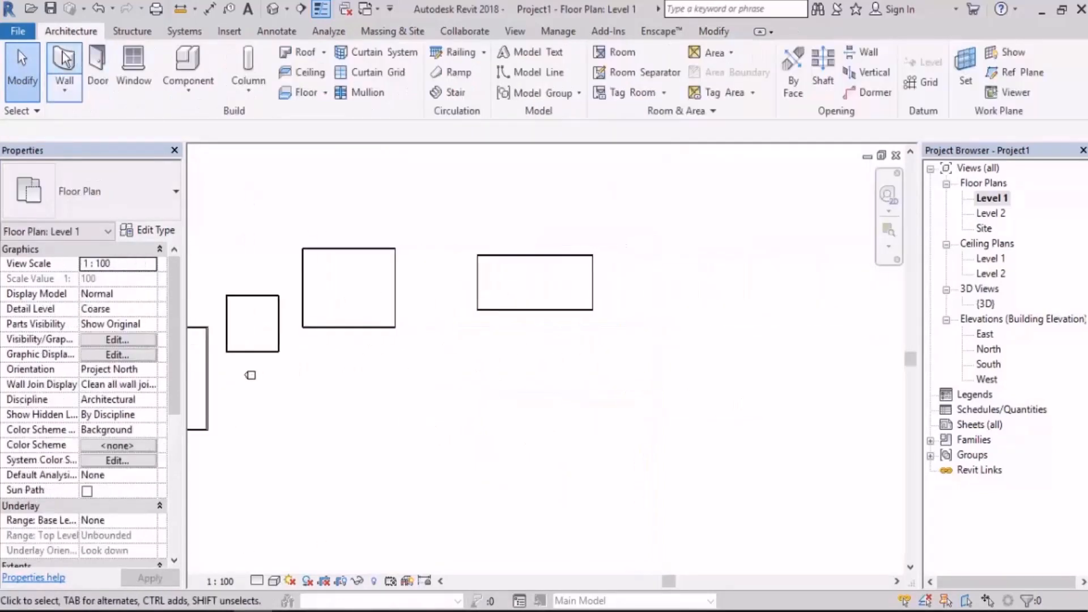
pyautogui.click(64, 67)
pyautogui.click(656, 54)
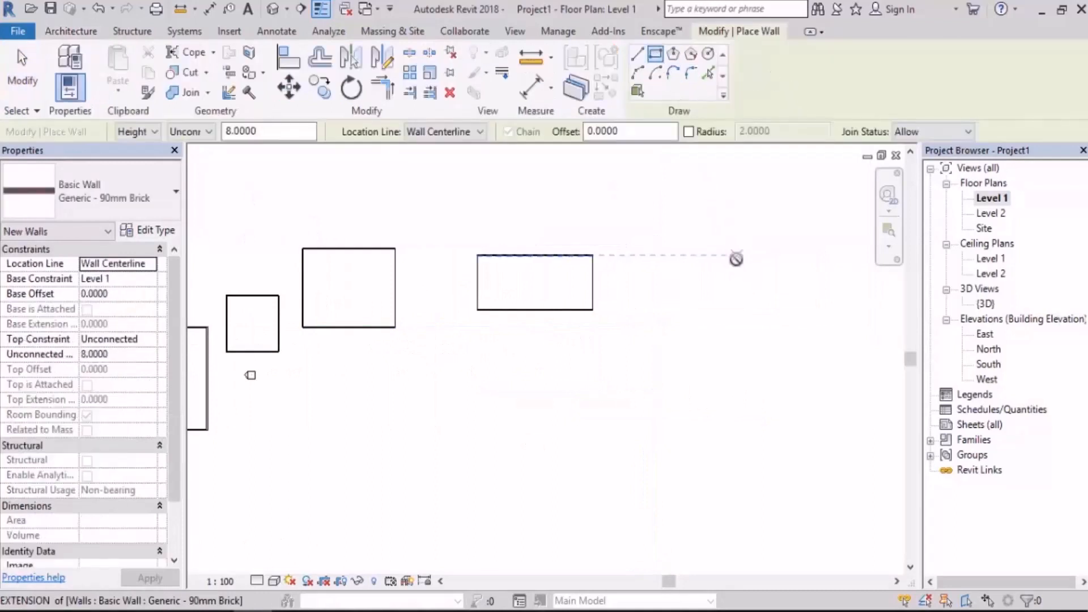
pyautogui.click(737, 255)
pyautogui.click(667, 295)
pyautogui.scroll(3, 755, 299)
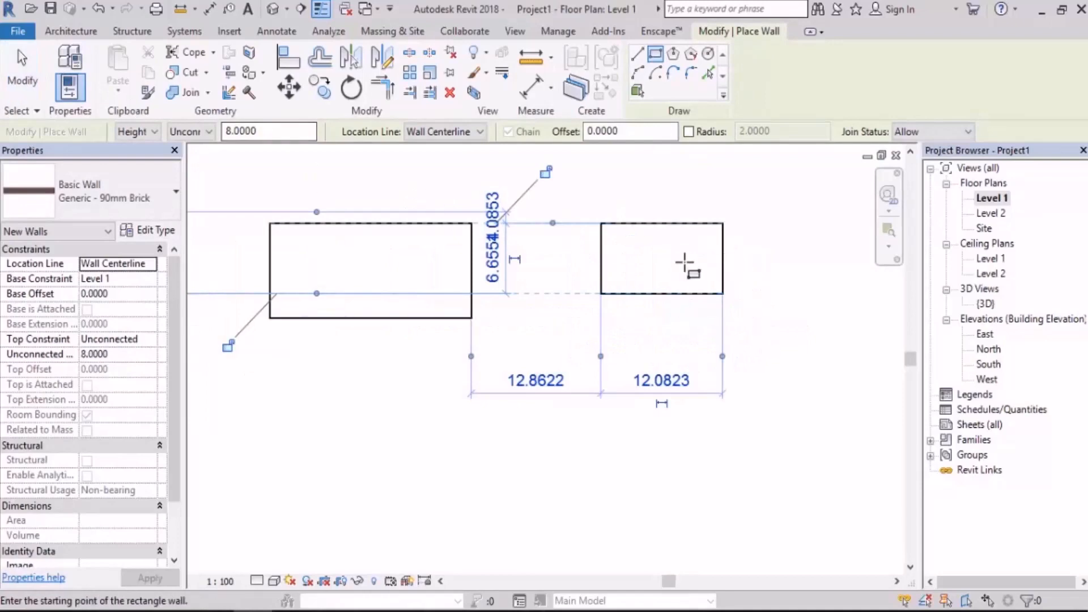
pyautogui.press('Escape')
pyautogui.press('Escape')
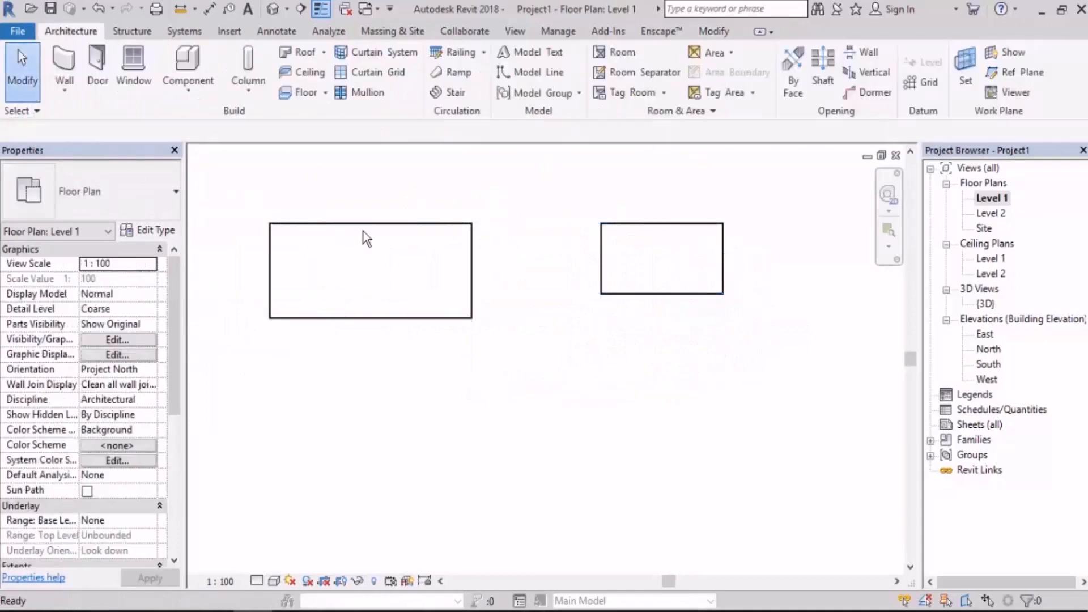
# Step: Select the newest rectangle's left and upper walls one at a time to check its dimensions
pyautogui.click(601, 252)
pyautogui.click(675, 224)
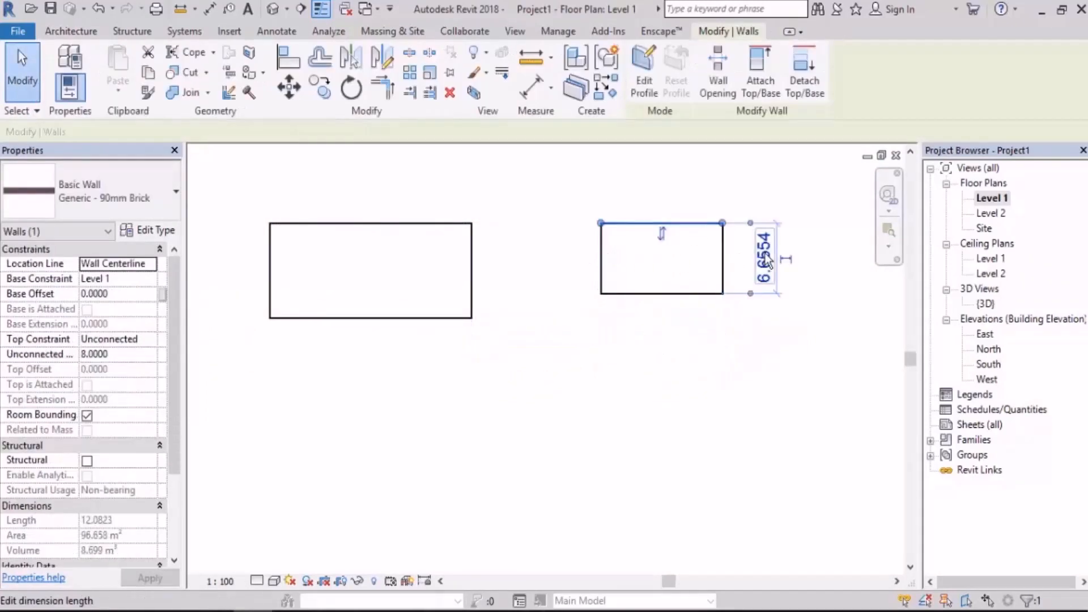
pyautogui.click(677, 338)
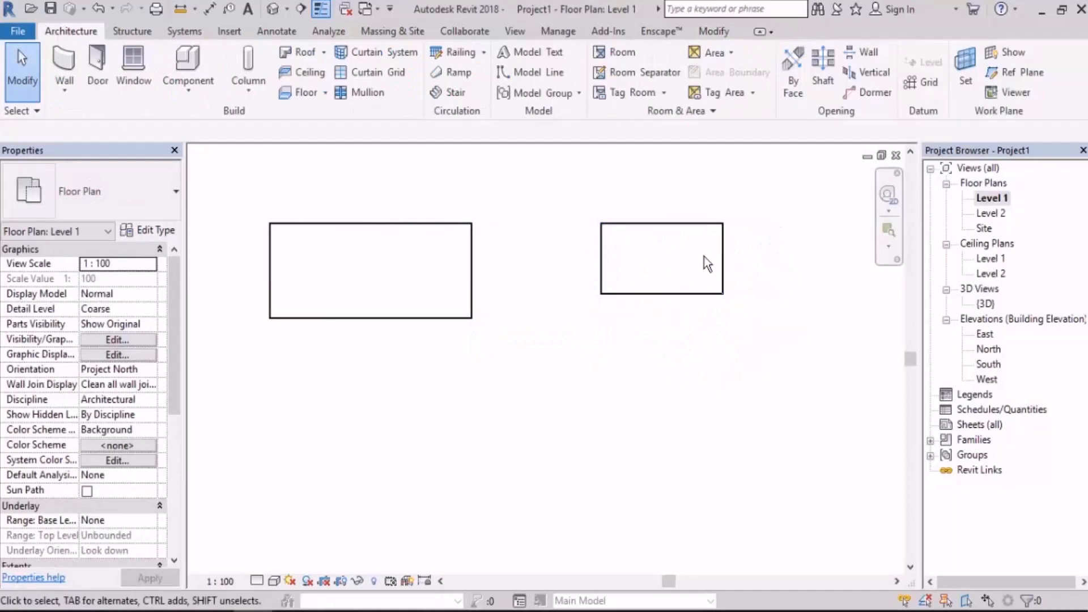
# Step: Start a new rectangular wall and set its offset to 2
pyautogui.moveTo(418, 255); pyautogui.dragTo(513, 222, button='middle')
pyautogui.click(64, 65)
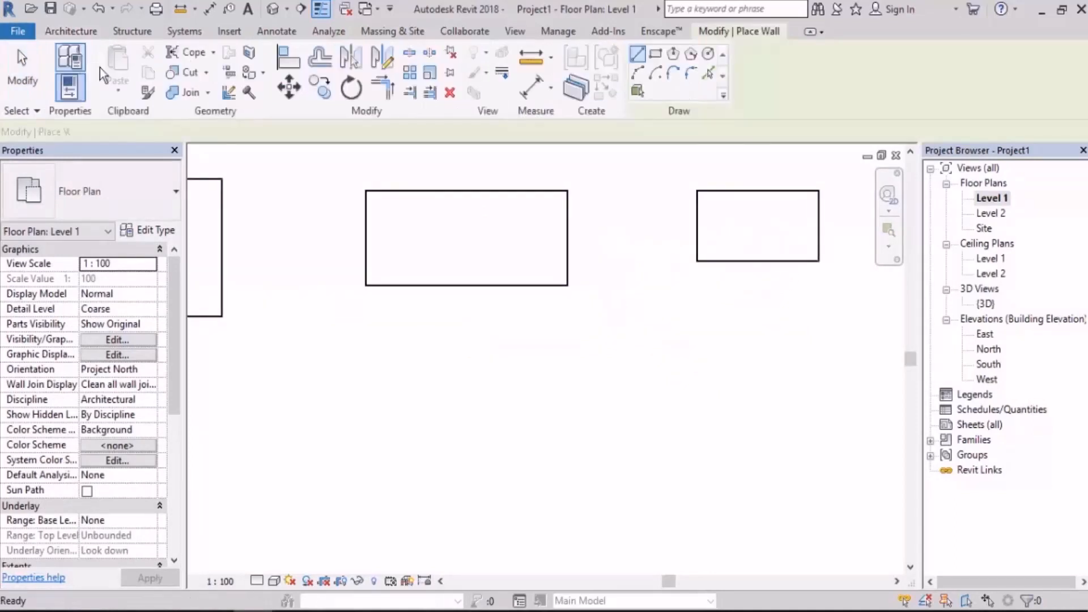
pyautogui.click(656, 54)
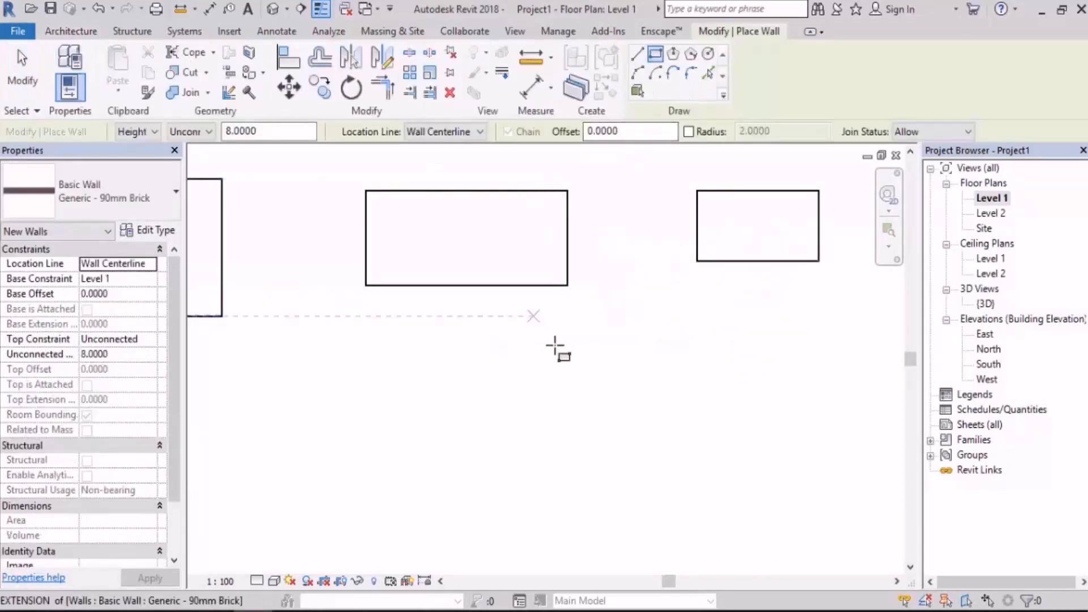
pyautogui.moveTo(578, 352); pyautogui.dragTo(544, 310, button='middle')
pyautogui.moveTo(608, 184); pyautogui.dragTo(613, 259, button='middle')
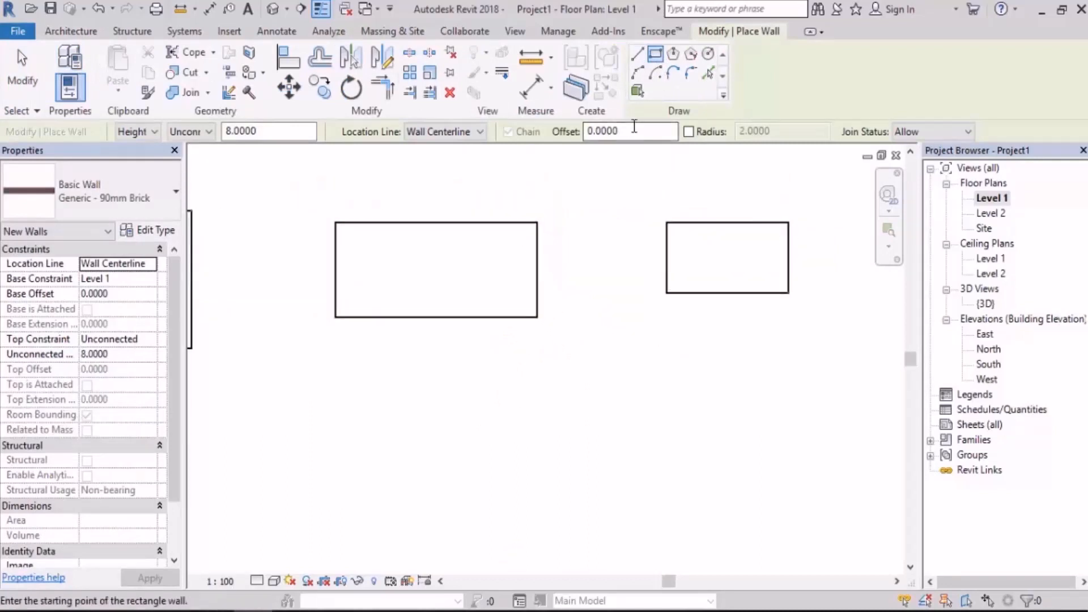
pyautogui.doubleClick(593, 132)
pyautogui.write('2')
# Step: Draw an offset wall rectangle about 12.7 by 10.2 below the 20 by 9 rectangle, and undo it
pyautogui.moveTo(484, 416); pyautogui.dragTo(590, 385, button='middle')
pyautogui.scroll(2, 590, 363)
pyautogui.click(616, 310)
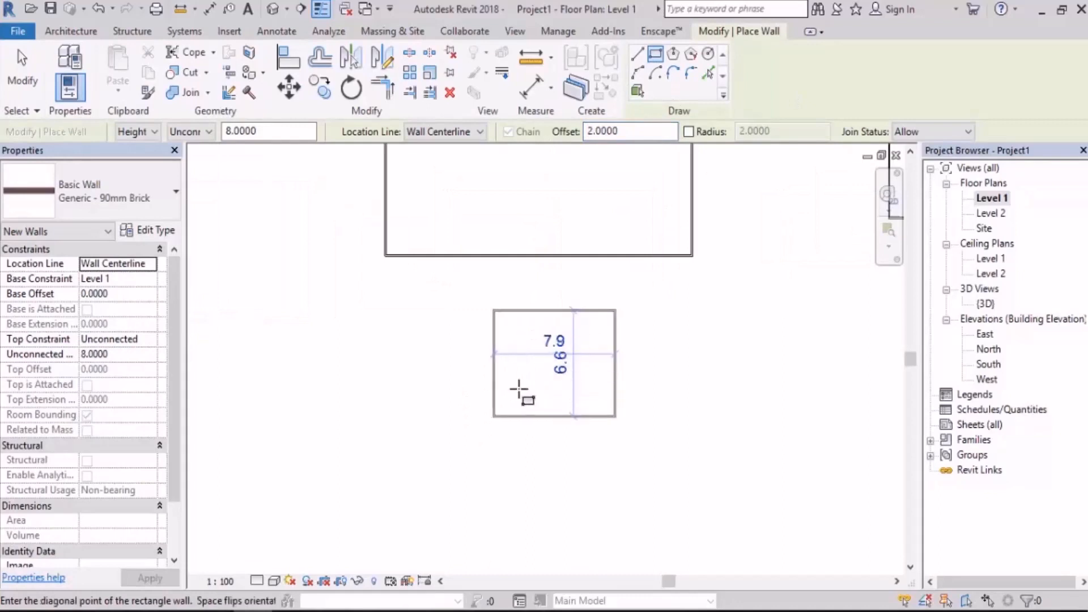
pyautogui.click(451, 442)
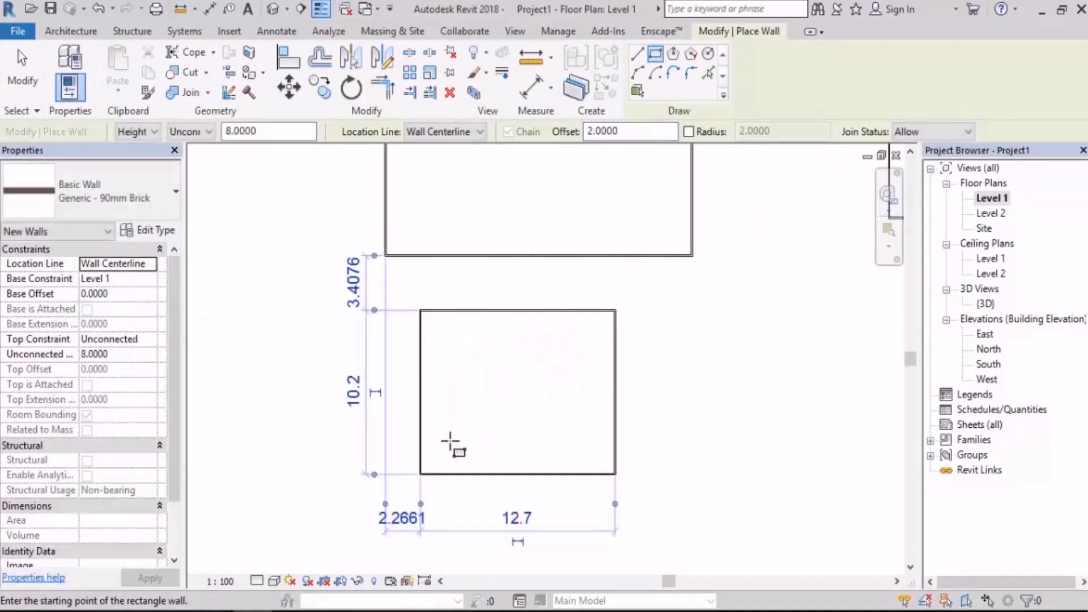
pyautogui.hotkey('ctrl', 'z')
# Step: Draw a wall rectangle offset 2 outside the rightmost enclosure by picking that enclosure's opposite corners, and undo it
pyautogui.scroll(-4, 474, 433)
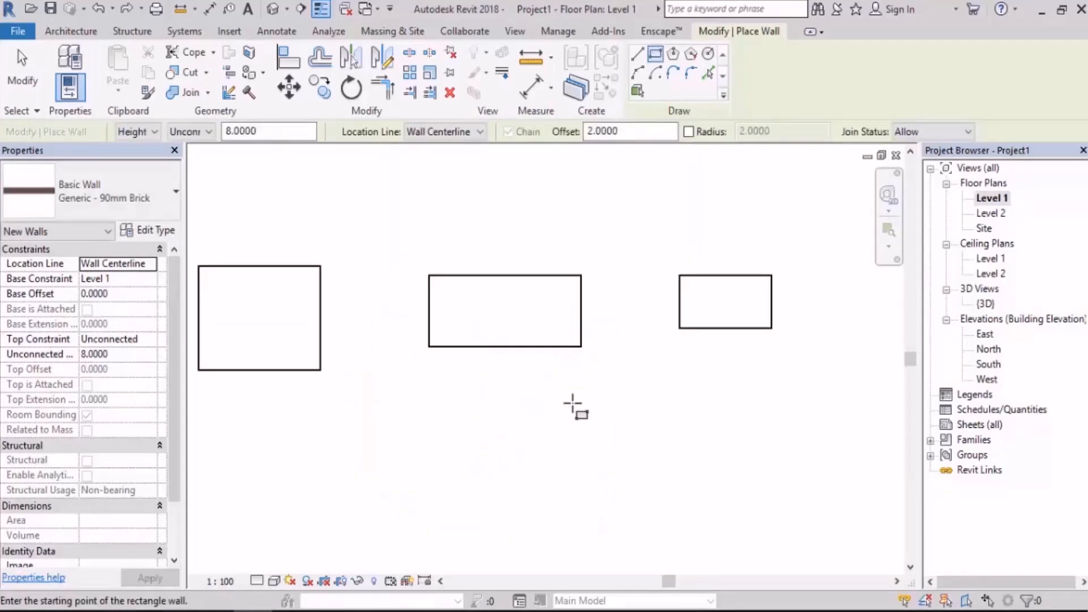
pyautogui.moveTo(573, 403); pyautogui.dragTo(487, 413, button='middle')
pyautogui.scroll(1, 624, 318)
pyautogui.scroll(4, 731, 275)
pyautogui.click(644, 293)
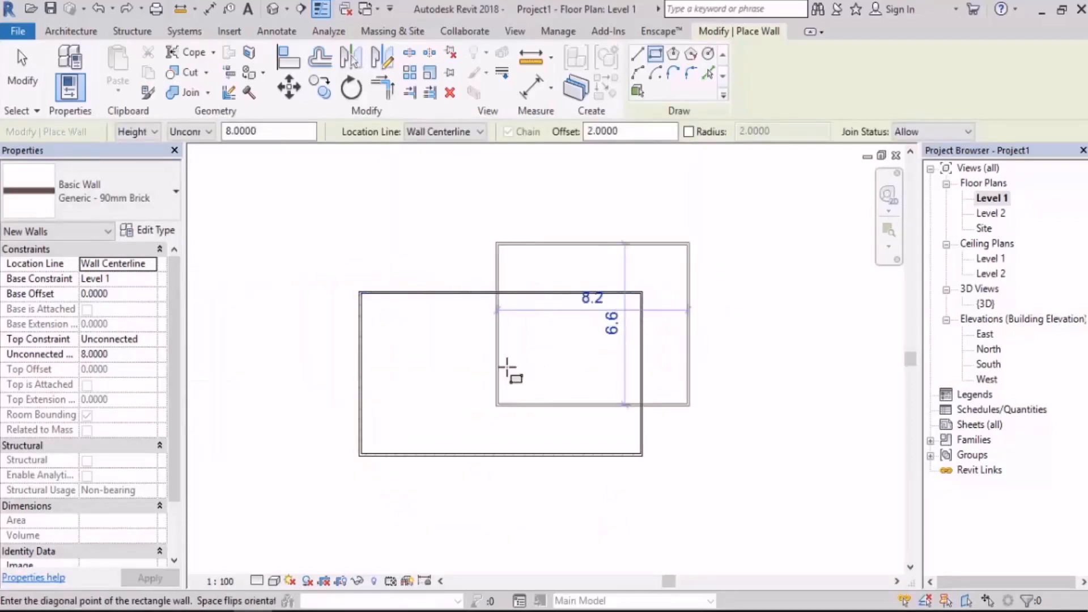
pyautogui.click(363, 453)
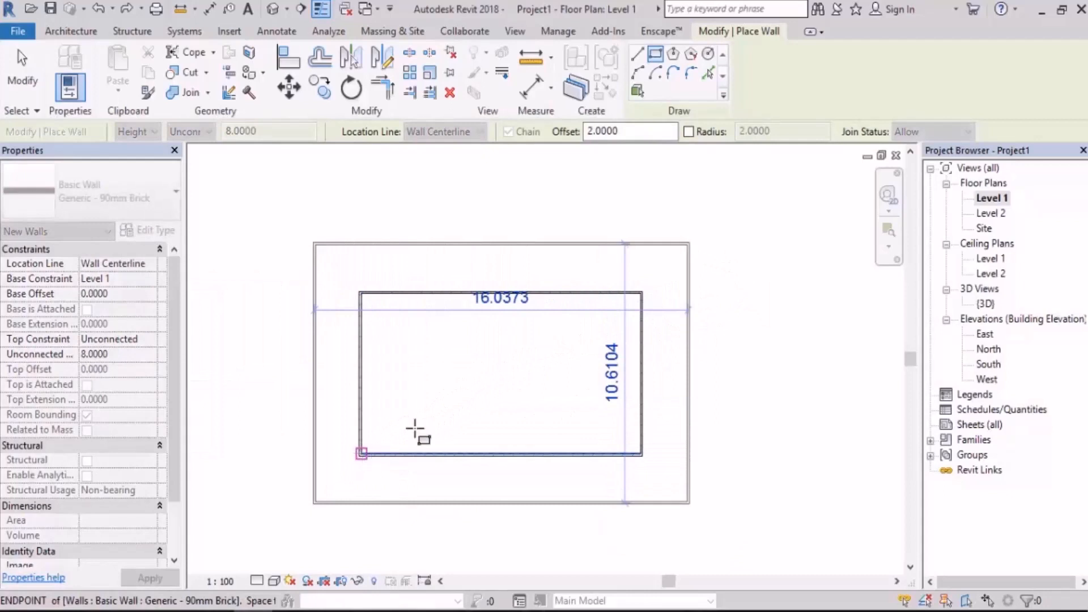
pyautogui.click(365, 456)
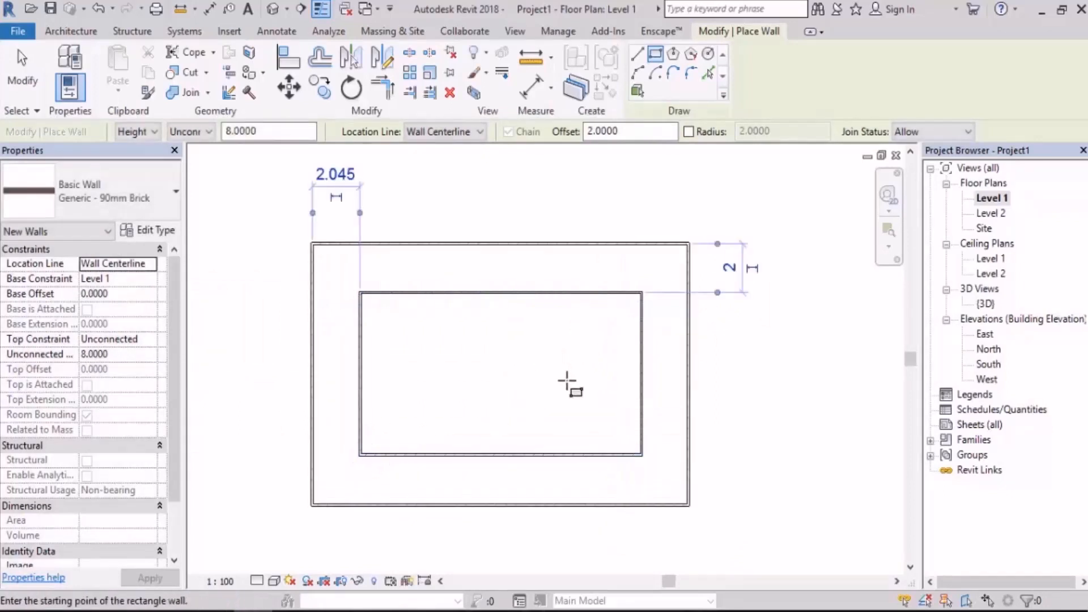
pyautogui.hotkey('ctrl', 'z')
# Step: Draw a rectangular wall enclosure about 9.8 by 6.9 with corner radius 2 to the right of the last rectangle
pyautogui.scroll(-1, 555, 247)
pyautogui.moveTo(755, 310); pyautogui.dragTo(620, 310, button='middle')
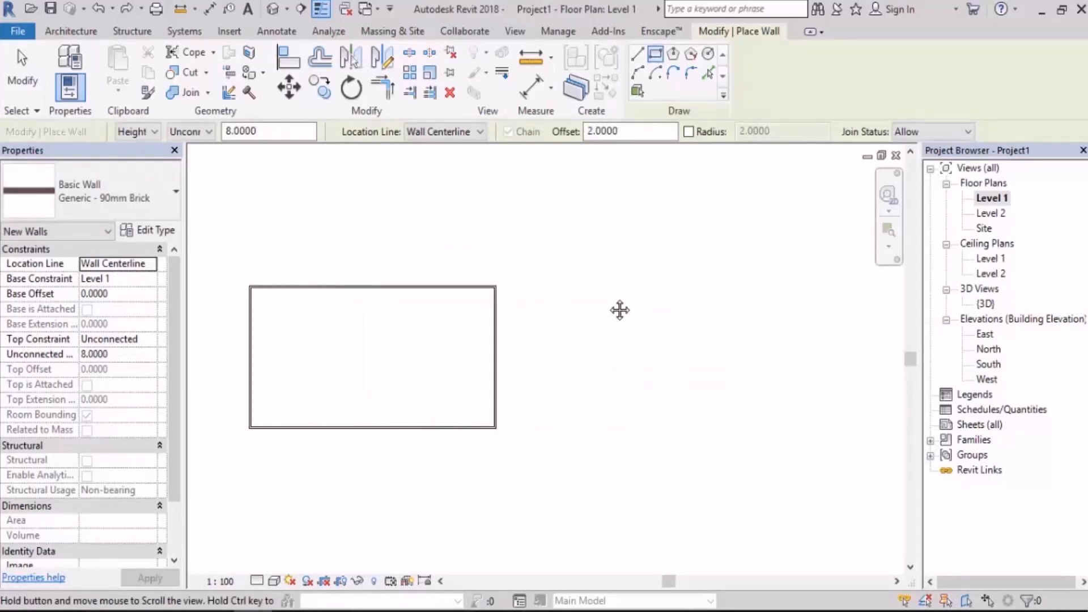
pyautogui.click(689, 132)
pyautogui.moveTo(590, 480); pyautogui.dragTo(405, 470, button='middle')
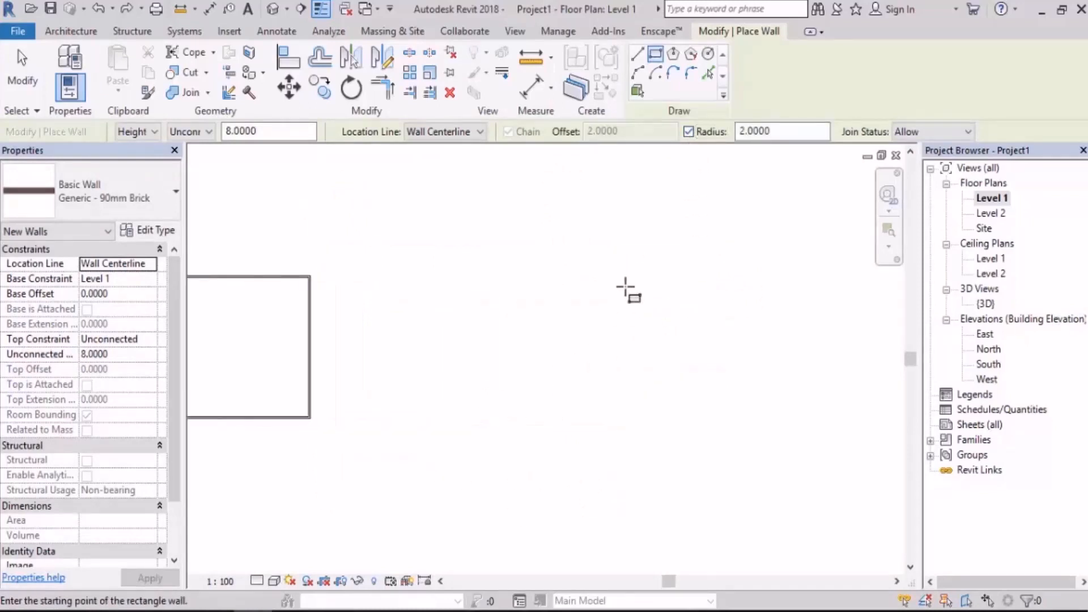
pyautogui.click(591, 286)
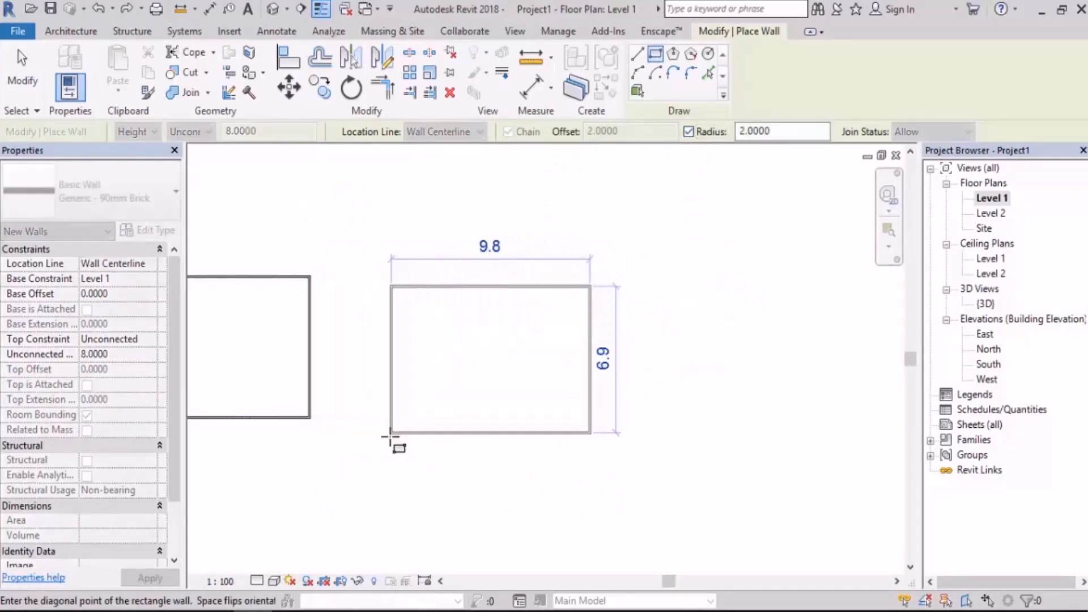
pyautogui.click(391, 435)
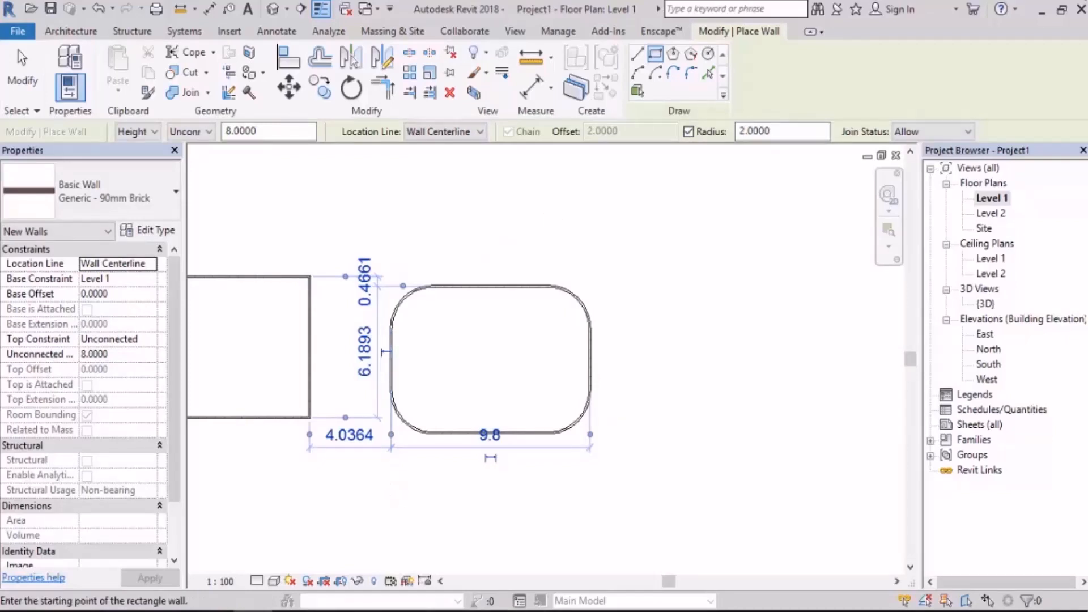
pyautogui.click(675, 57)
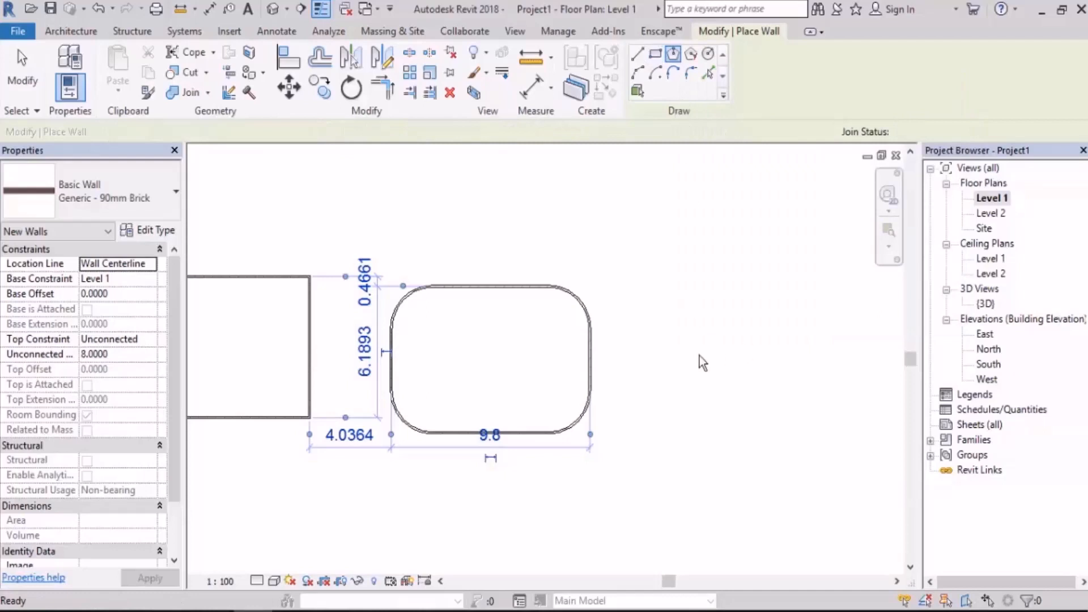
pyautogui.moveTo(699, 356); pyautogui.dragTo(564, 322, button='middle')
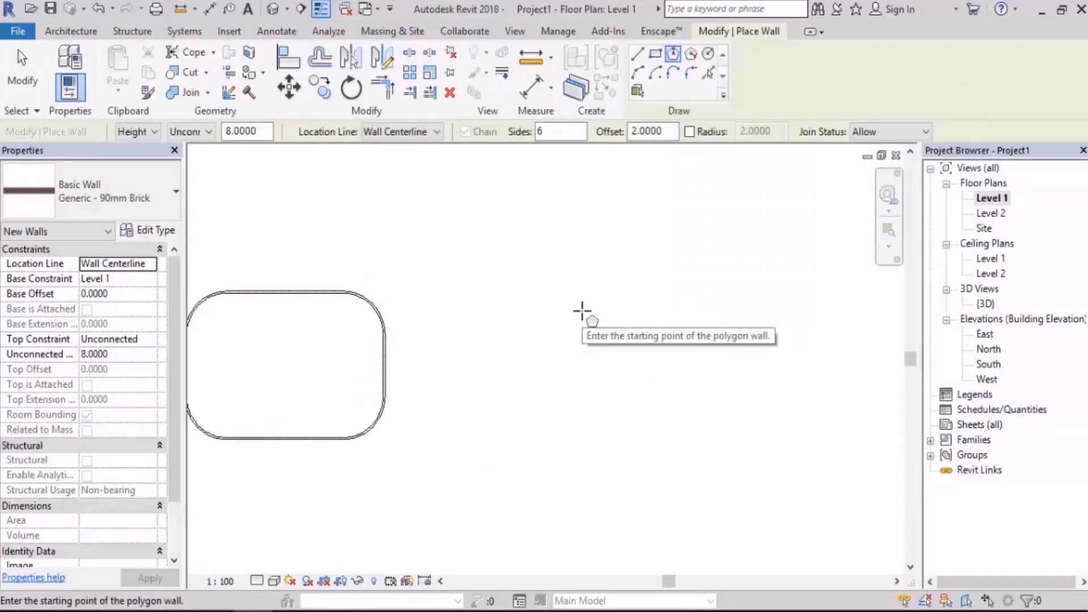
pyautogui.moveTo(630, 359); pyautogui.dragTo(595, 367, button='middle')
pyautogui.click(583, 374)
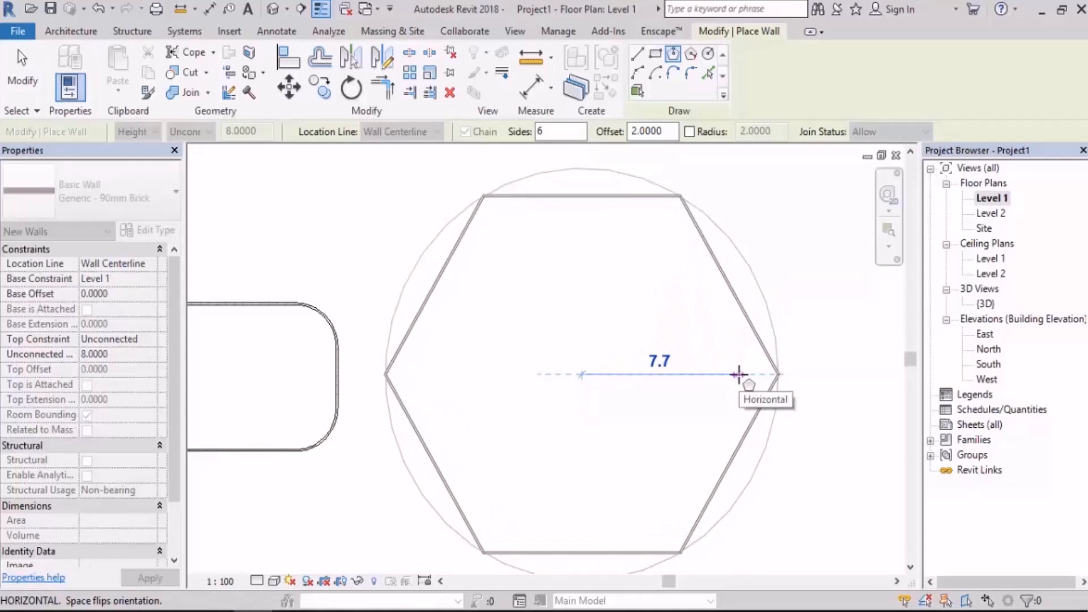
pyautogui.press('Escape')
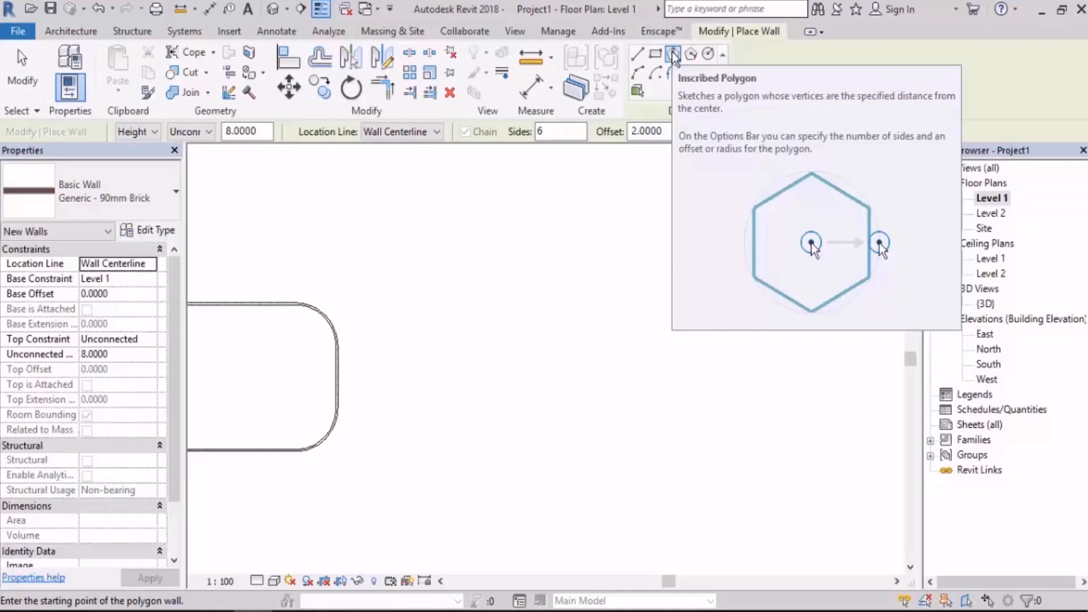
# Step: Draw an eight-sided inscribed polygon wall with a centre-to-vertex length of 10, beside the rounded-corner enclosure
pyautogui.click(673, 53)
pyautogui.moveTo(552, 212); pyautogui.dragTo(544, 249, button='middle')
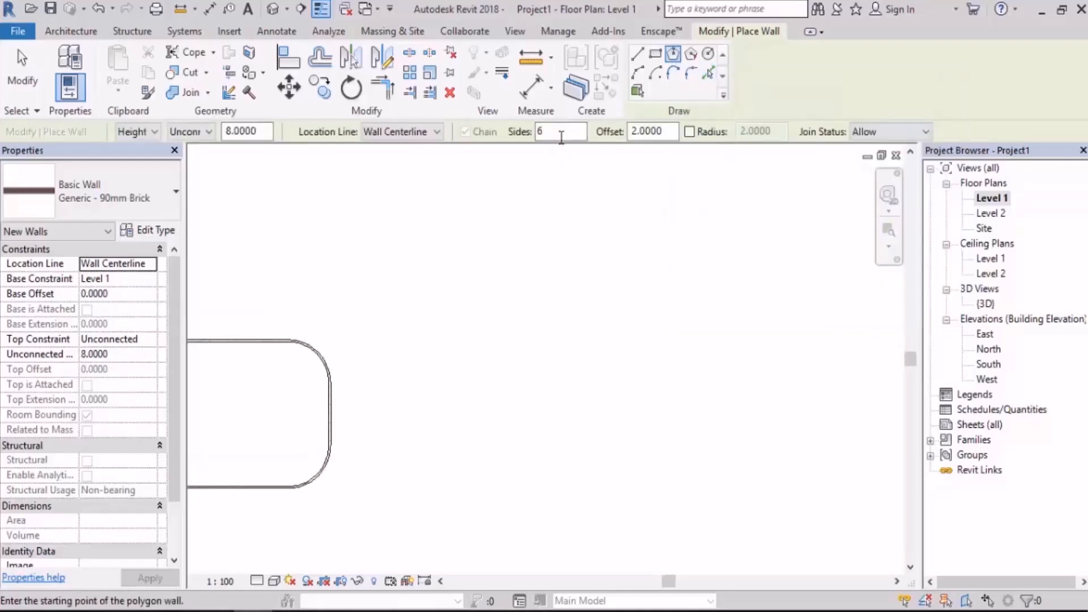
pyautogui.doubleClick(562, 136)
pyautogui.write('8')
pyautogui.moveTo(601, 348); pyautogui.dragTo(564, 321, button='middle')
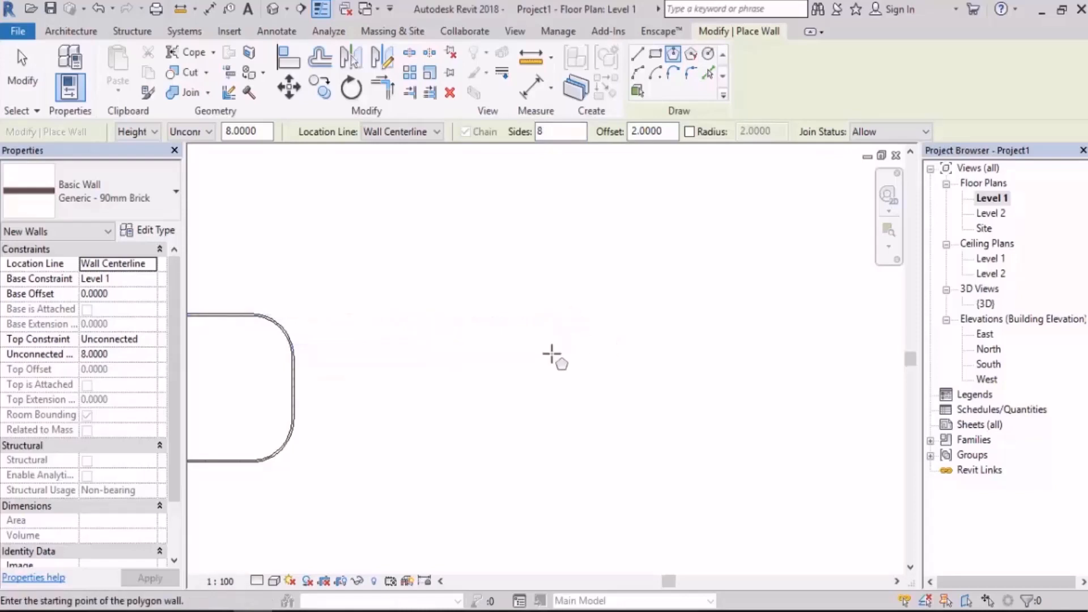
pyautogui.click(528, 359)
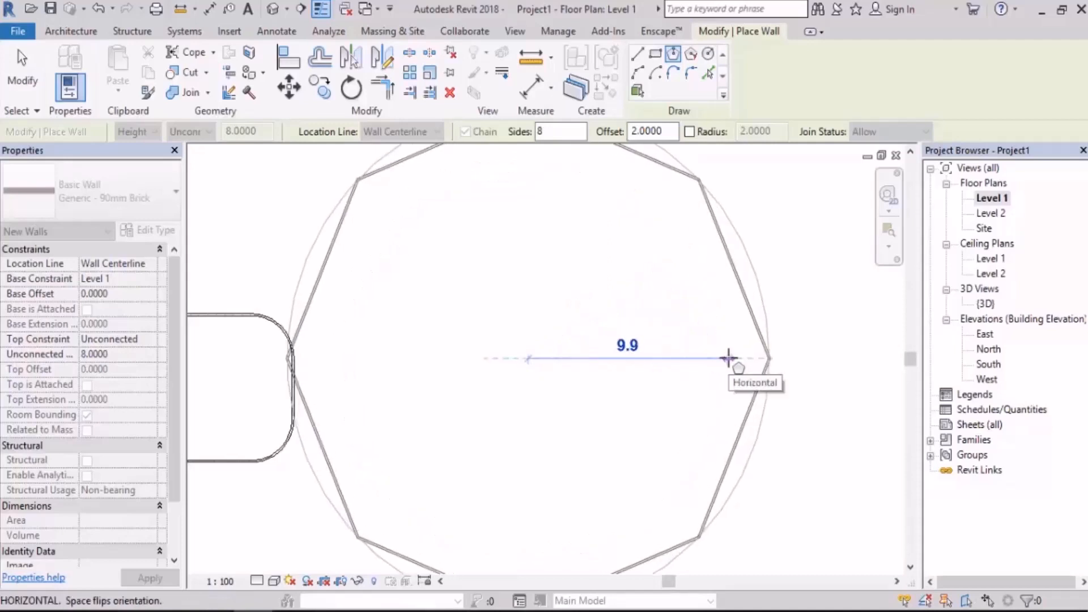
pyautogui.write('10')
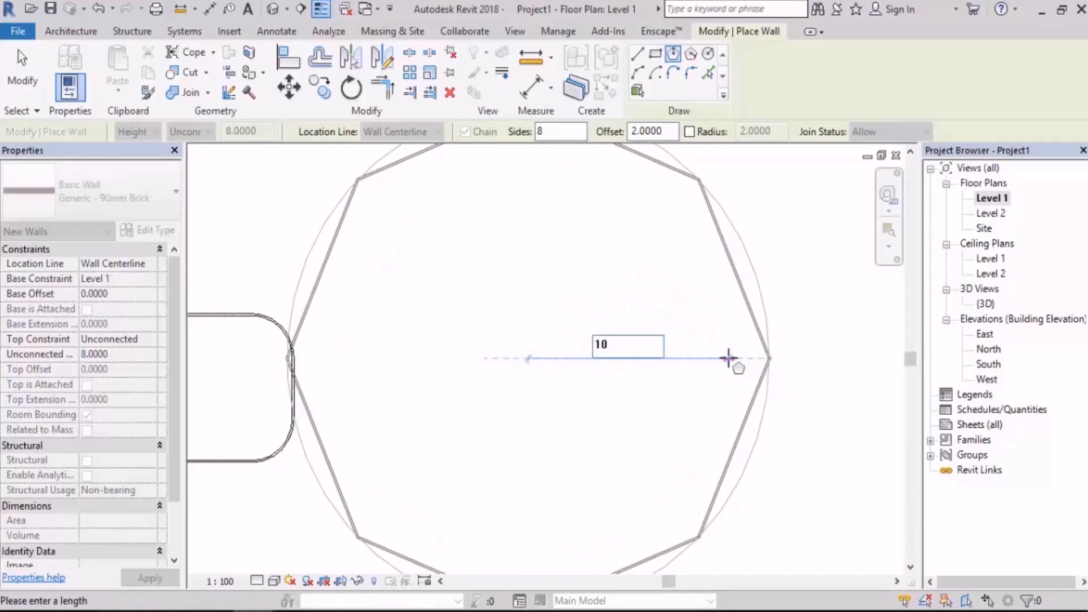
pyautogui.press('Return')
# Step: Draw a five-sided inscribed polygon wall to the right of the octagon, with a vertical length of 8 from its centre
pyautogui.scroll(-3, 666, 358)
pyautogui.moveTo(666, 358)
pyautogui.mouseDown(button='middle')
pyautogui.moveTo(648, 389)
pyautogui.moveTo(516, 370)
pyautogui.mouseUp(button='middle')
pyautogui.click(674, 57)
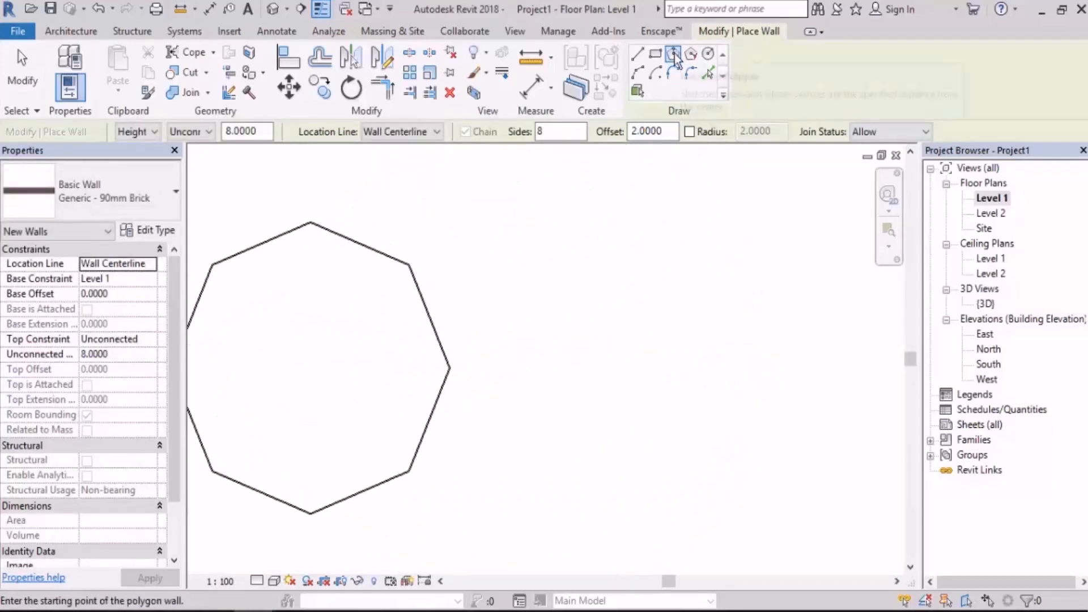
pyautogui.click(570, 131)
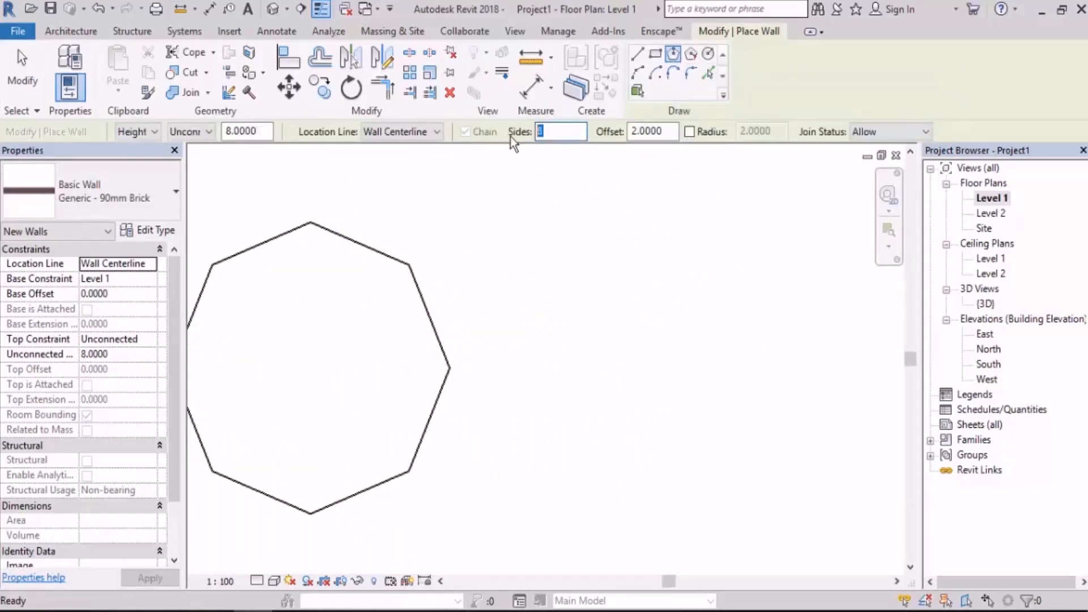
pyautogui.write('5')
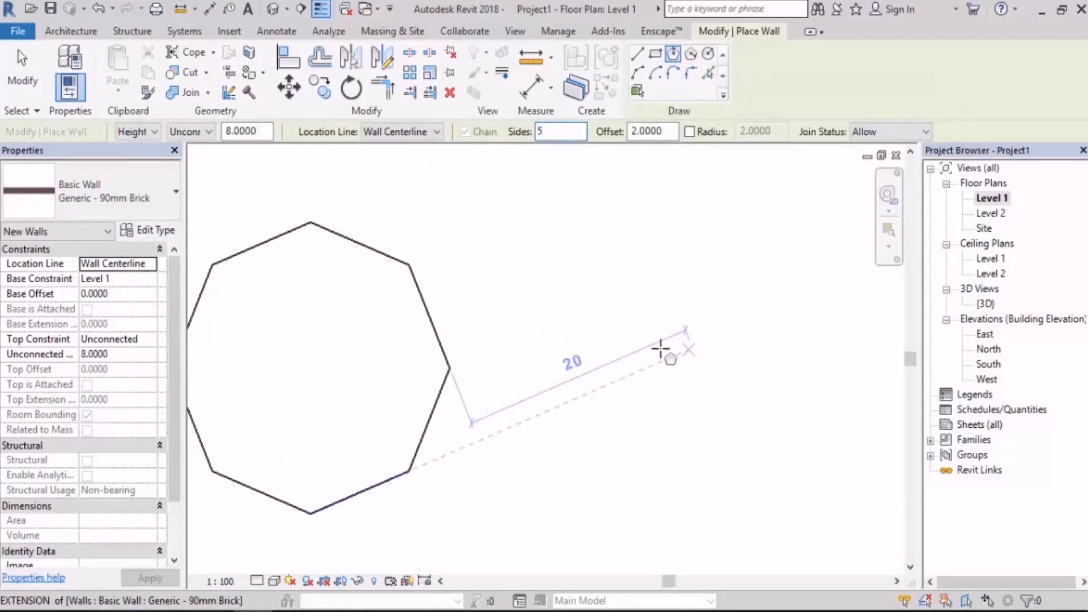
pyautogui.moveTo(670, 350); pyautogui.dragTo(503, 389, button='middle')
pyautogui.click(503, 387)
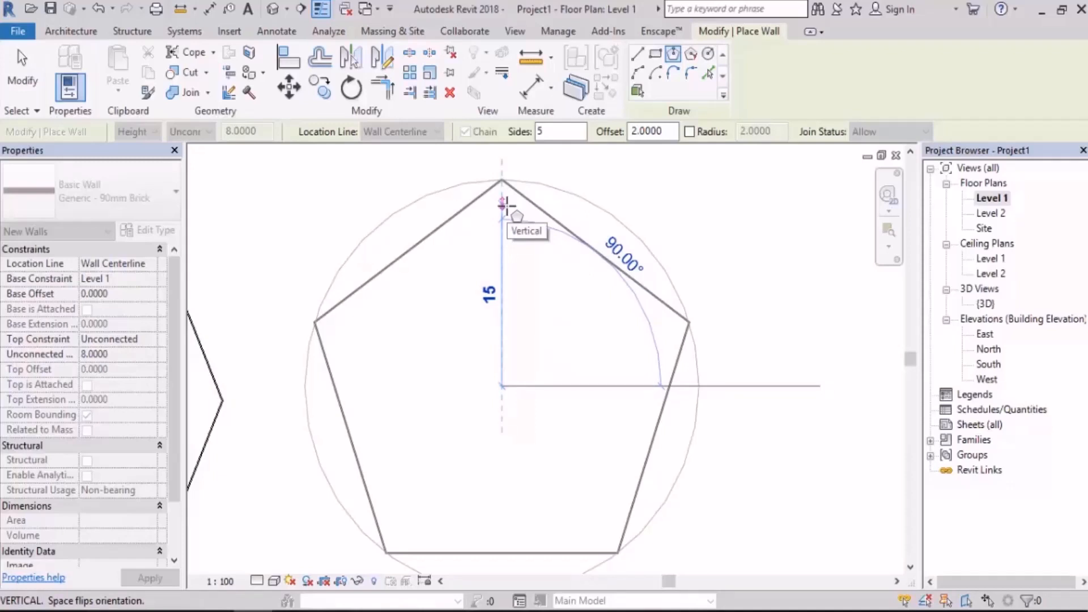
pyautogui.write('8')
pyautogui.press('Return')
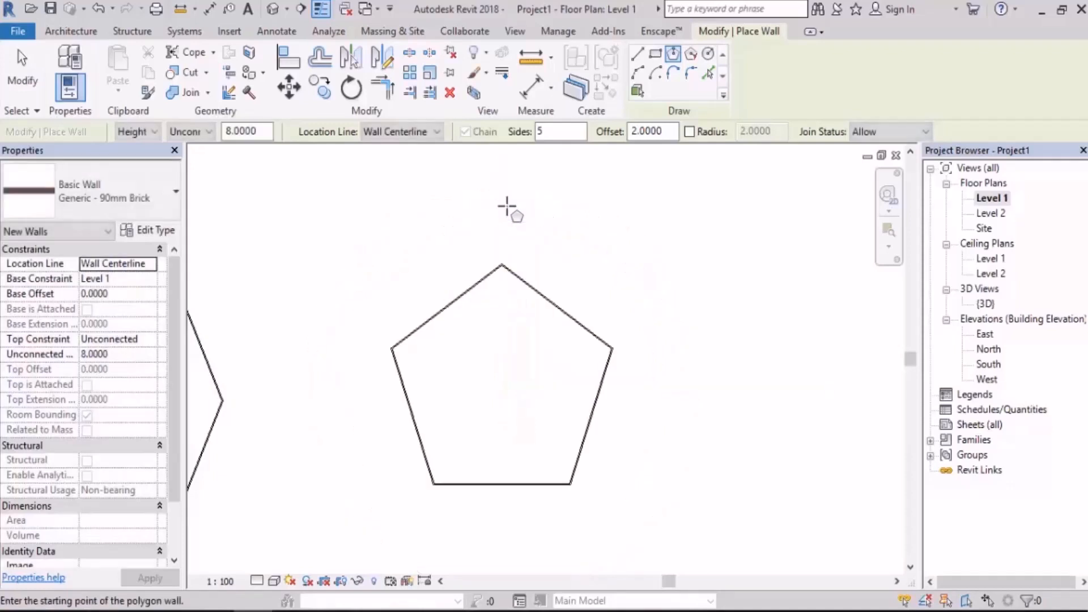
pyautogui.scroll(-4, 510, 250)
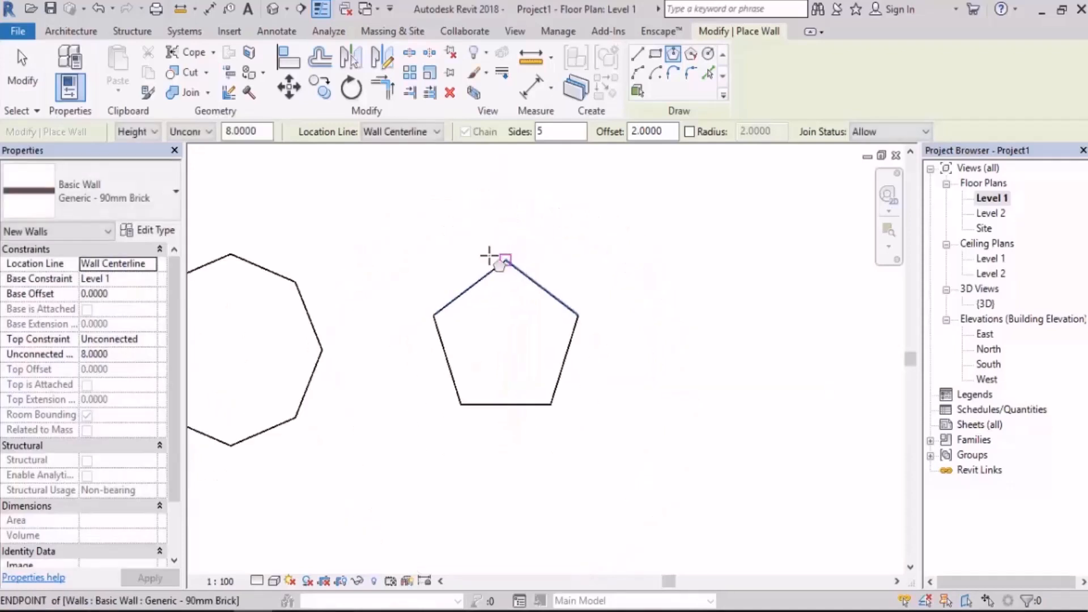
pyautogui.moveTo(681, 244); pyautogui.dragTo(599, 236, button='middle')
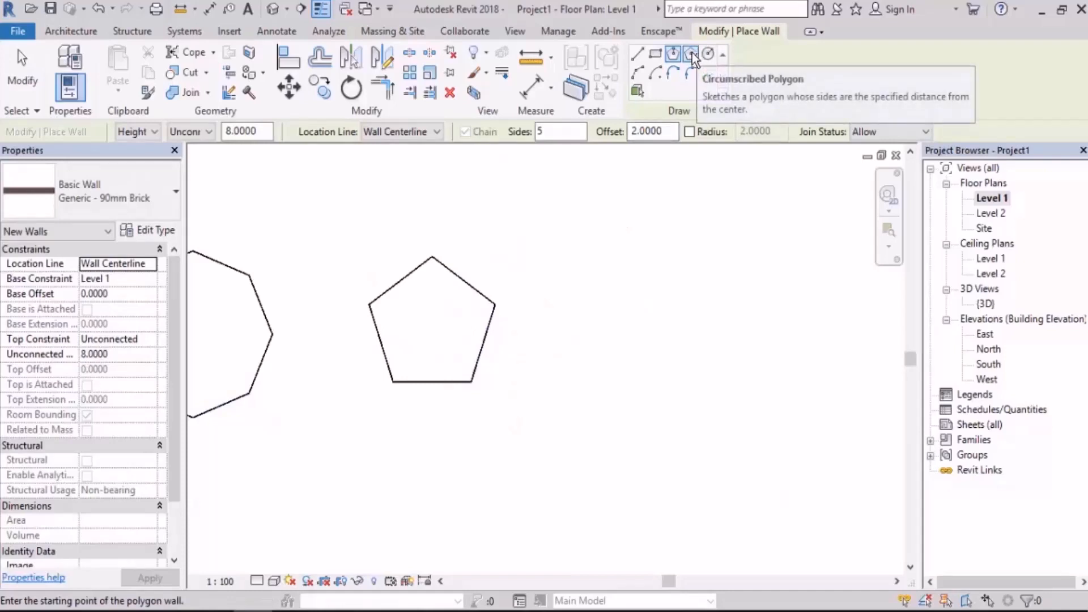
pyautogui.click(692, 54)
pyautogui.moveTo(645, 319); pyautogui.dragTo(547, 357, button='middle')
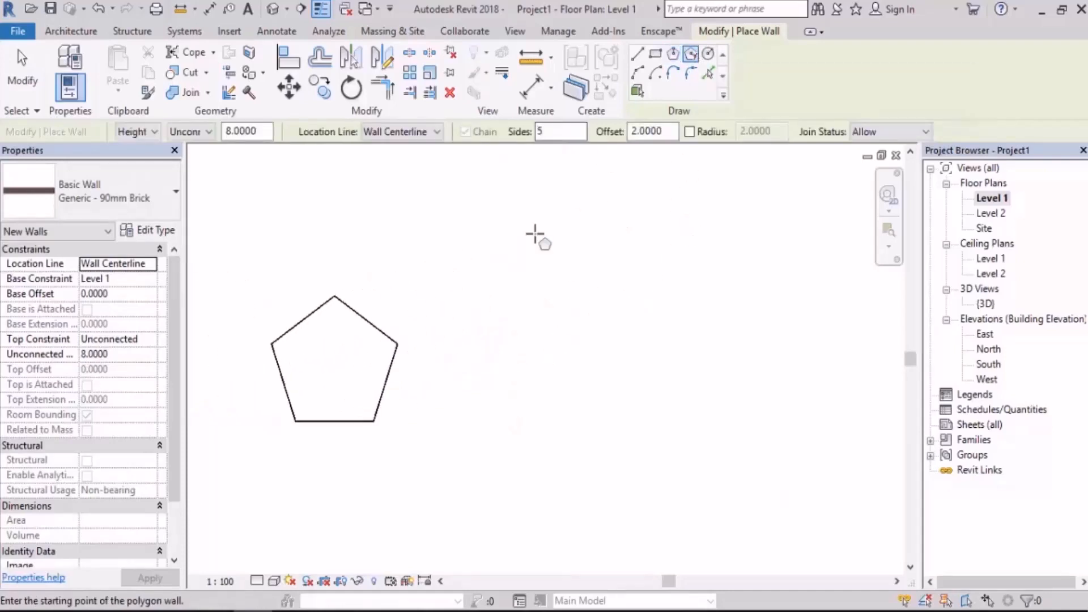
pyautogui.click(536, 368)
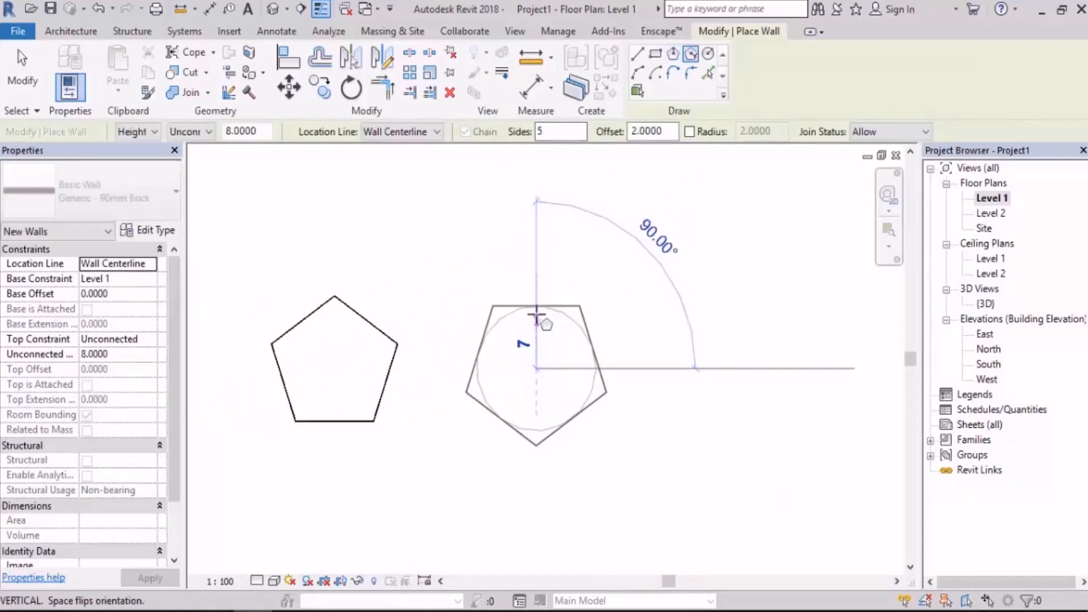
pyautogui.click(673, 55)
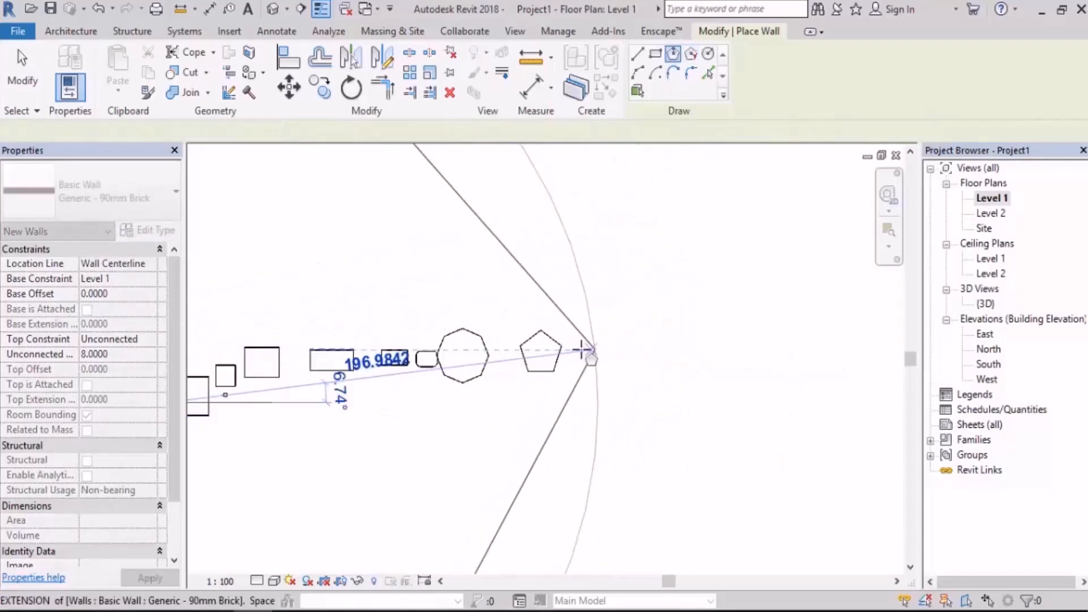
pyautogui.press('Escape')
pyautogui.scroll(7, 609, 344)
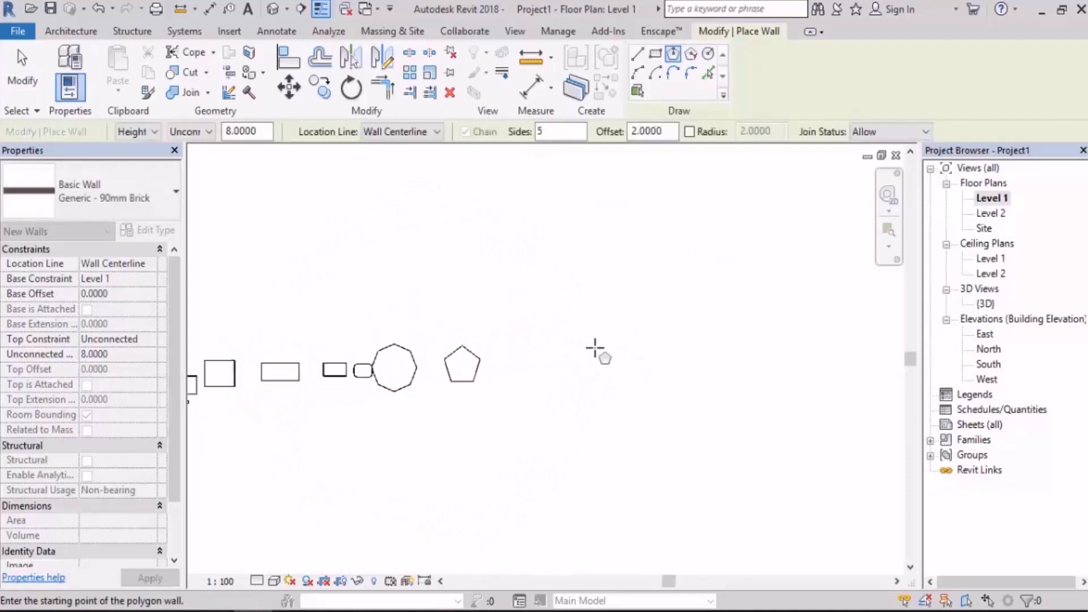
pyautogui.click(521, 396)
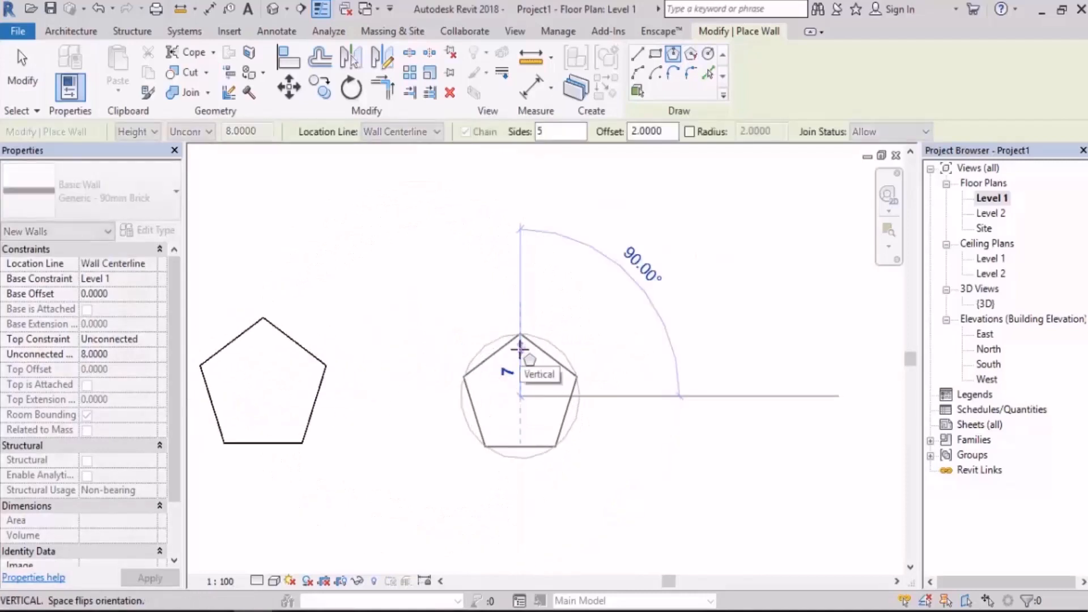
pyautogui.press('Escape')
# Step: Draw a five-sided circumscribed polygon wall to the right of the pentagon, with a vertical length of 10 from its centre
pyautogui.click(690, 56)
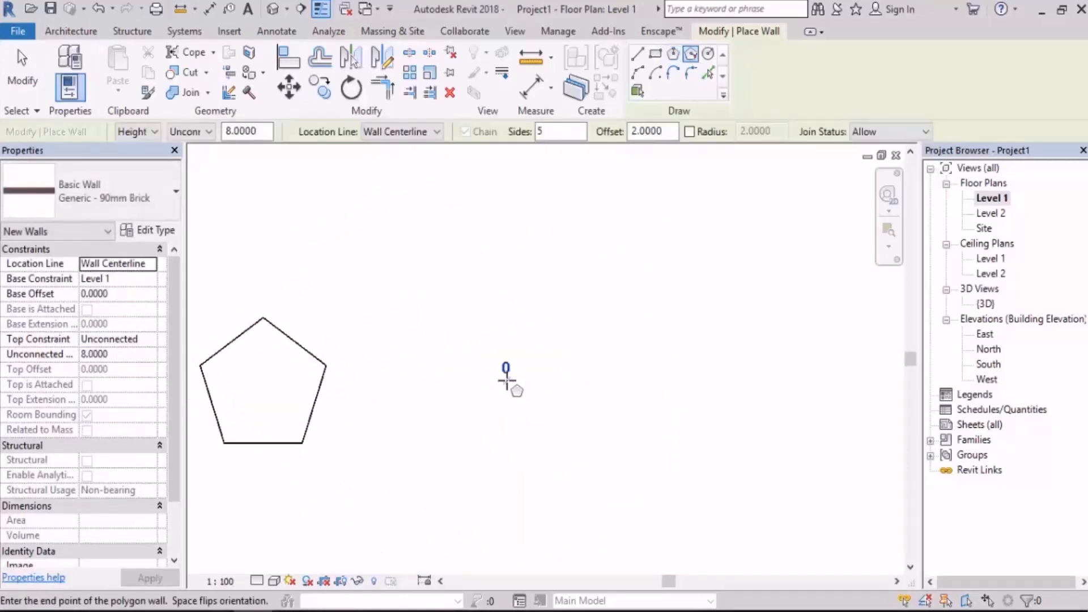
pyautogui.click(507, 381)
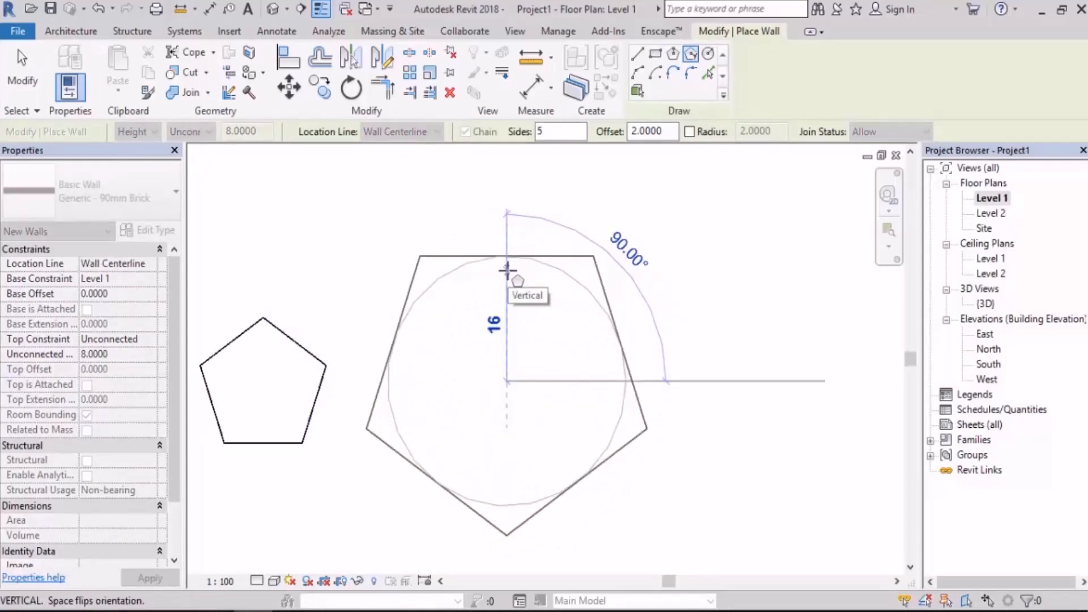
pyautogui.write('10')
pyautogui.press('Return')
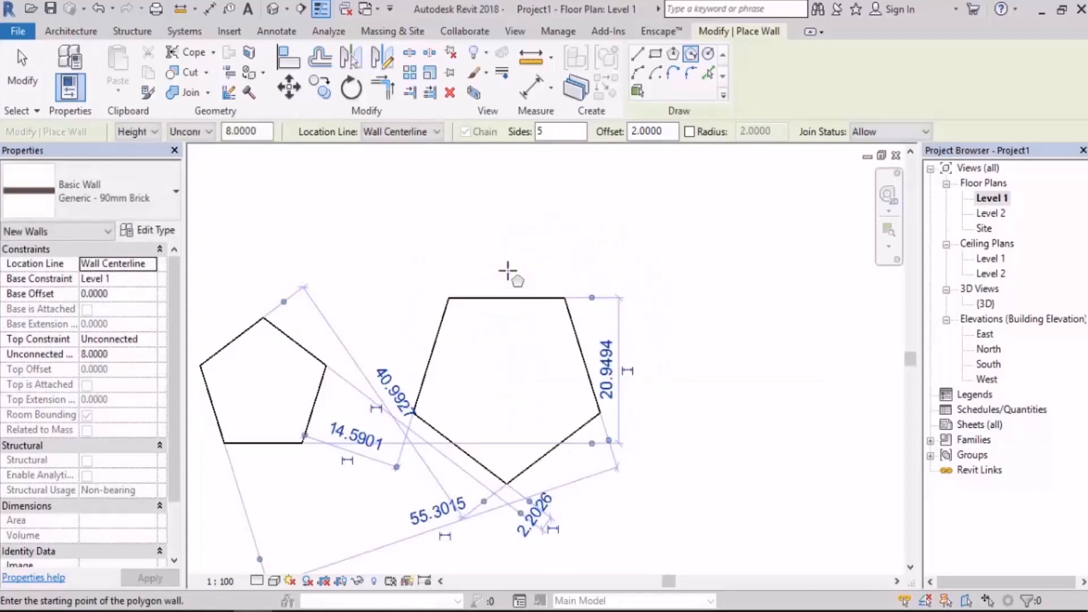
pyautogui.click(29, 75)
# Step: Examine the individual side walls of the circumscribed pentagon and their dimensions
pyautogui.moveTo(476, 315); pyautogui.dragTo(567, 291, button='middle')
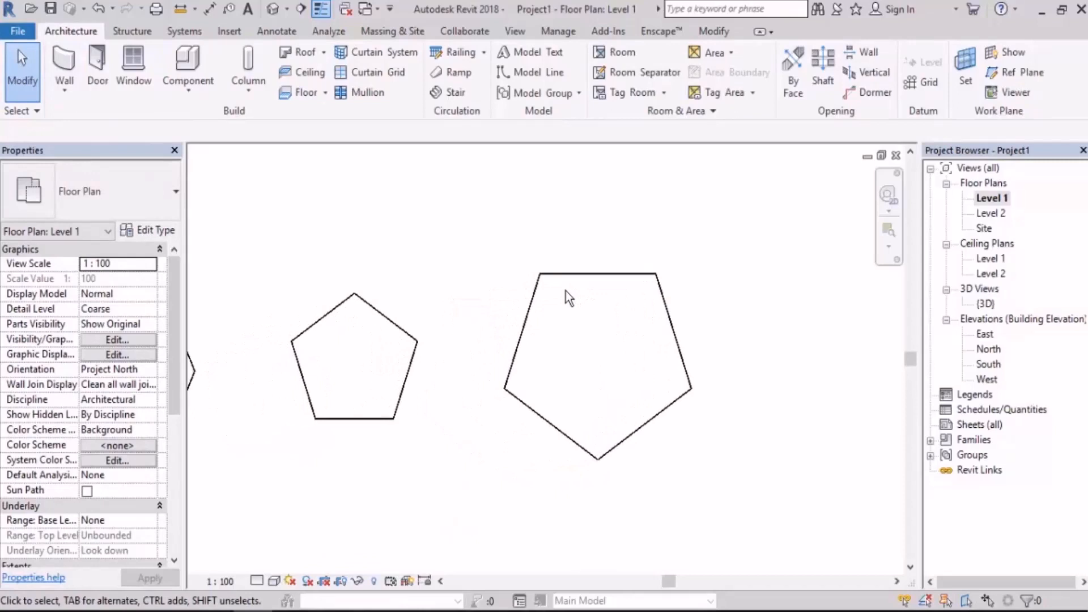
pyautogui.scroll(2, 639, 351)
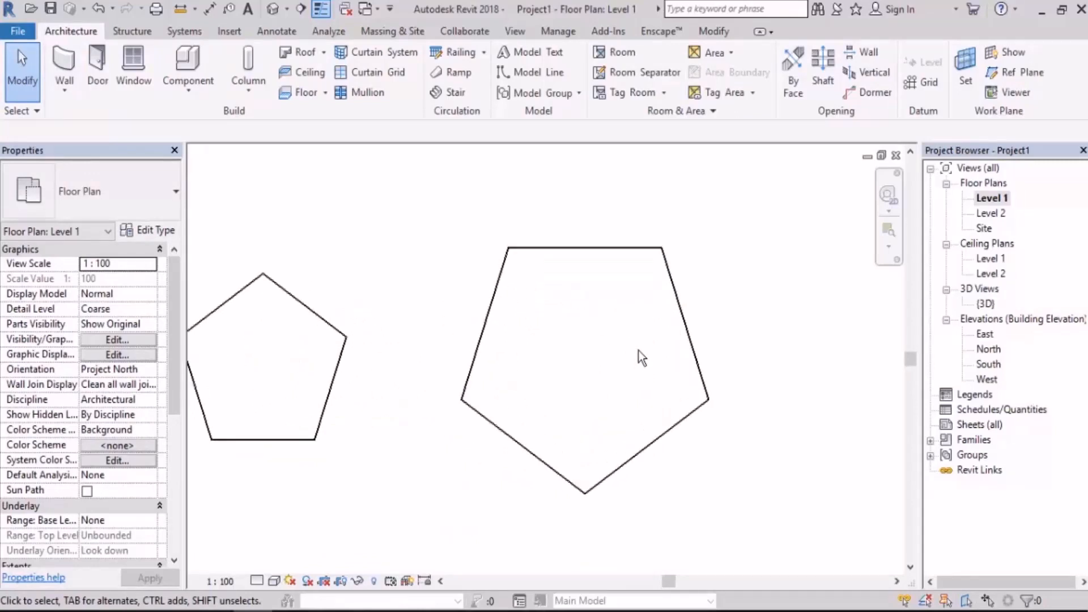
pyautogui.click(677, 307)
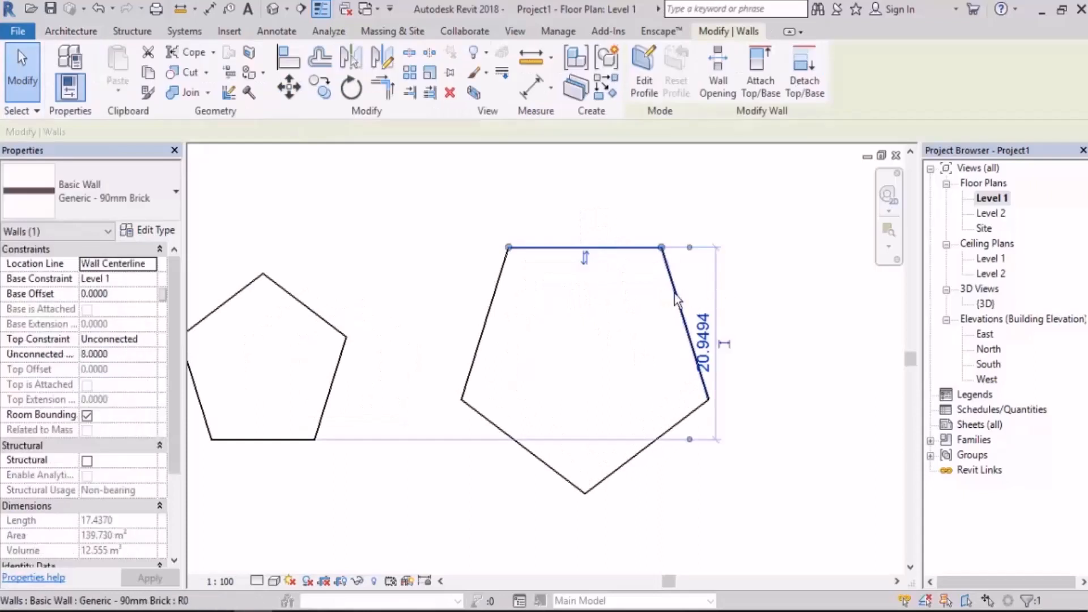
pyautogui.click(780, 471)
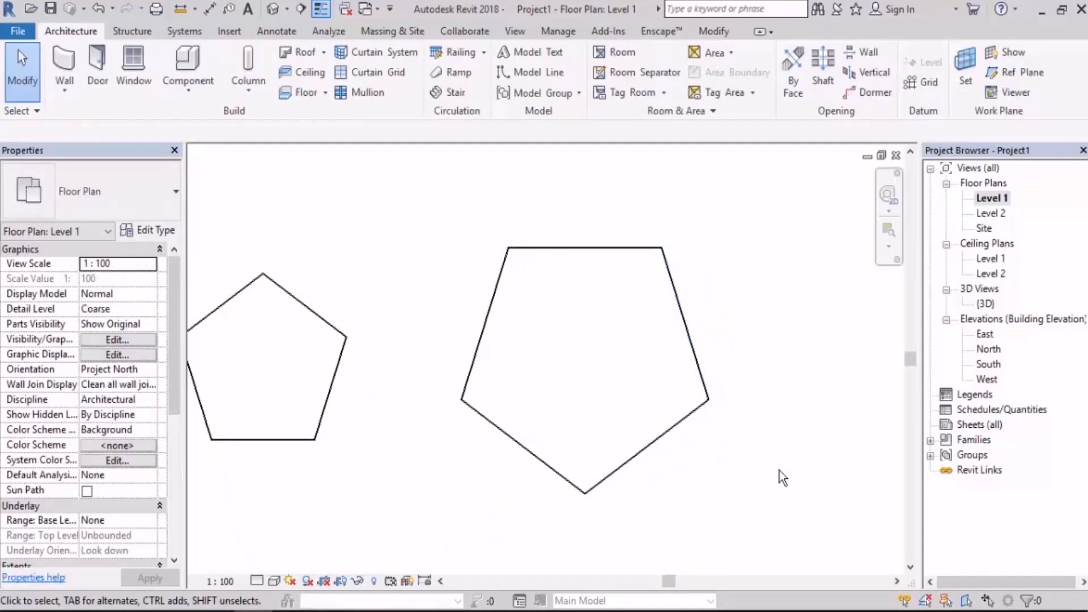
pyautogui.click(692, 413)
pyautogui.click(702, 373)
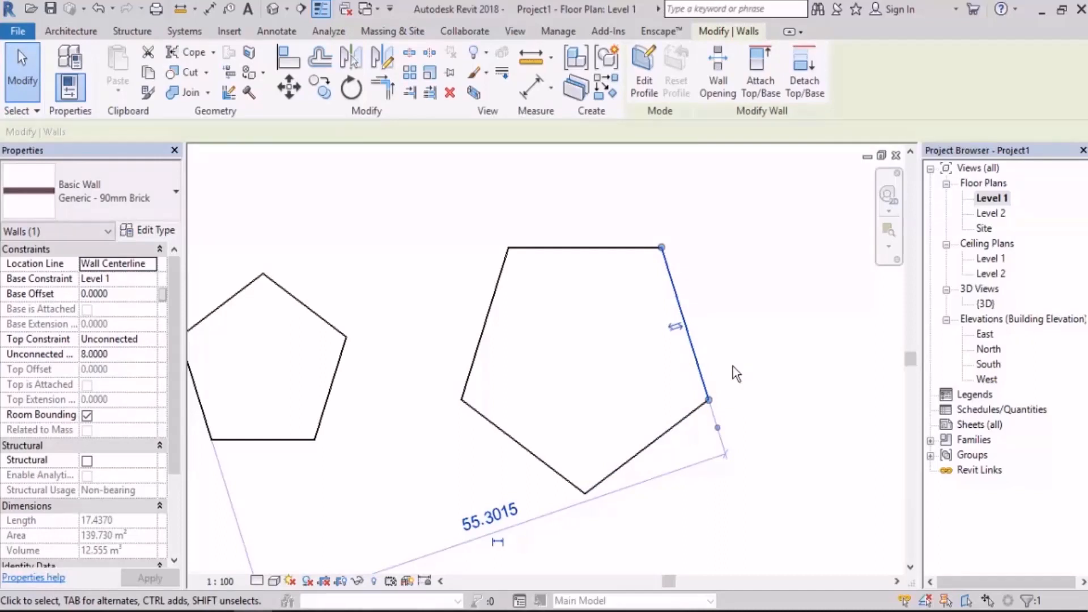
pyautogui.click(753, 301)
pyautogui.scroll(-2, 462, 250)
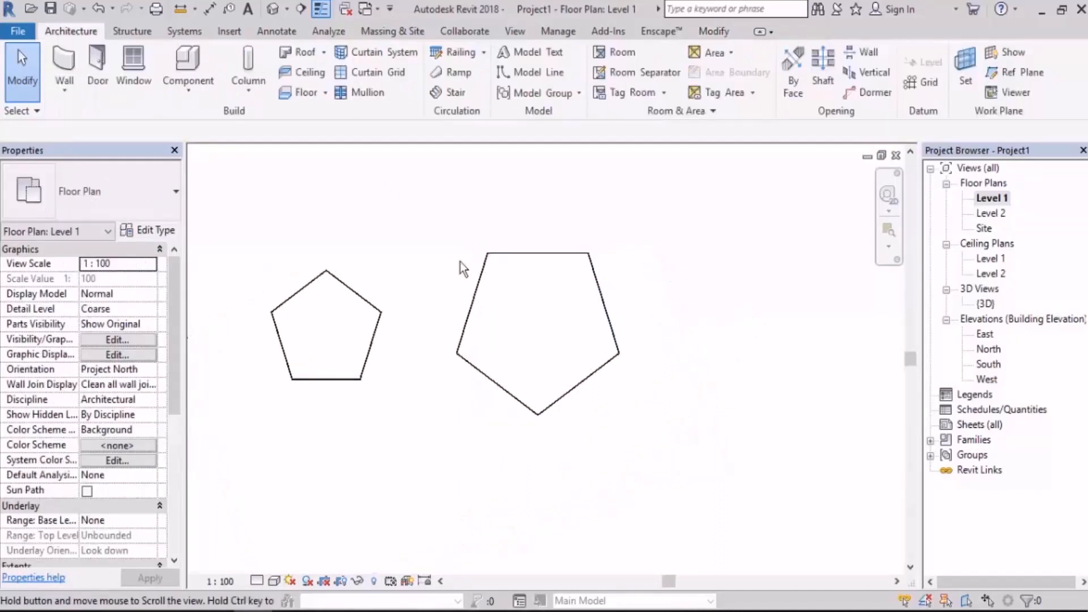
# Step: Start a new architectural wall using the Generic - 200mm type
pyautogui.click(64, 62)
pyautogui.click(100, 199)
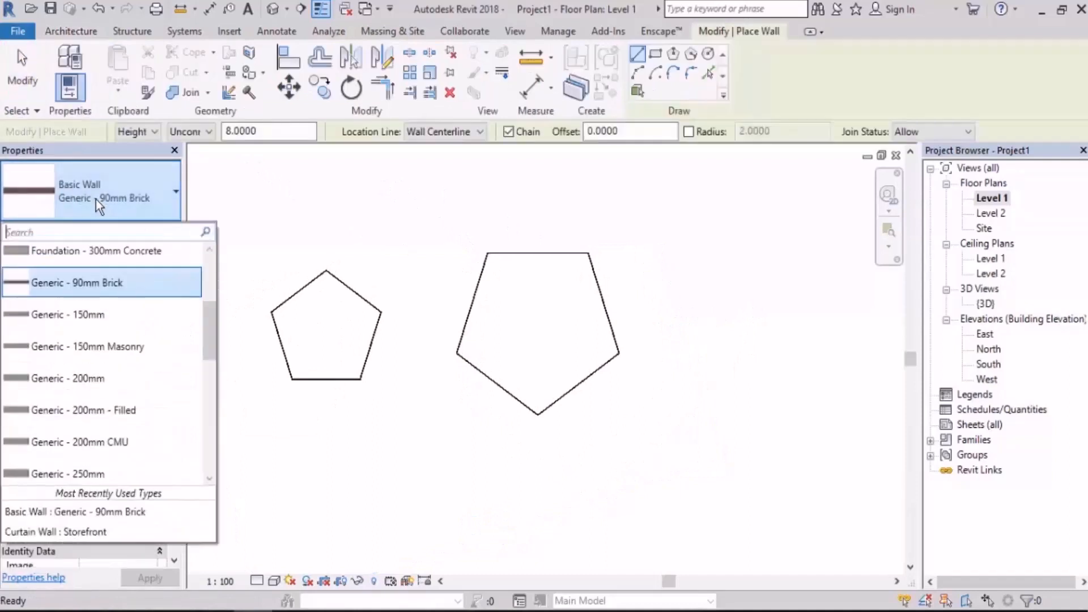
pyautogui.scroll(-1, 134, 373)
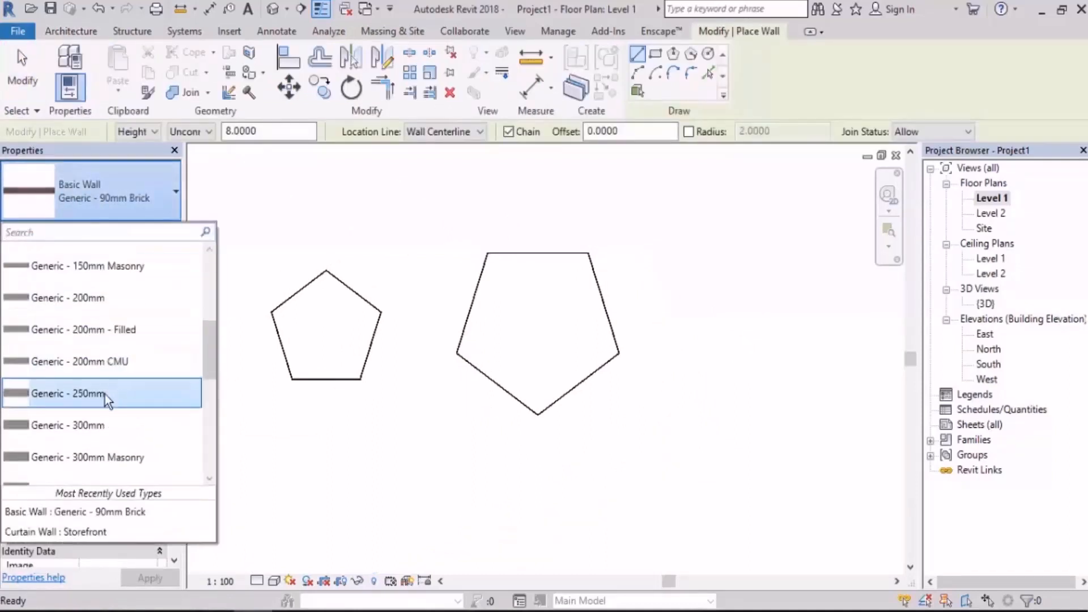
pyautogui.click(100, 304)
# Step: Draw a circular wall with a radius of 10 to the right of the circumscribed pentagon
pyautogui.moveTo(683, 337); pyautogui.dragTo(589, 350, button='middle')
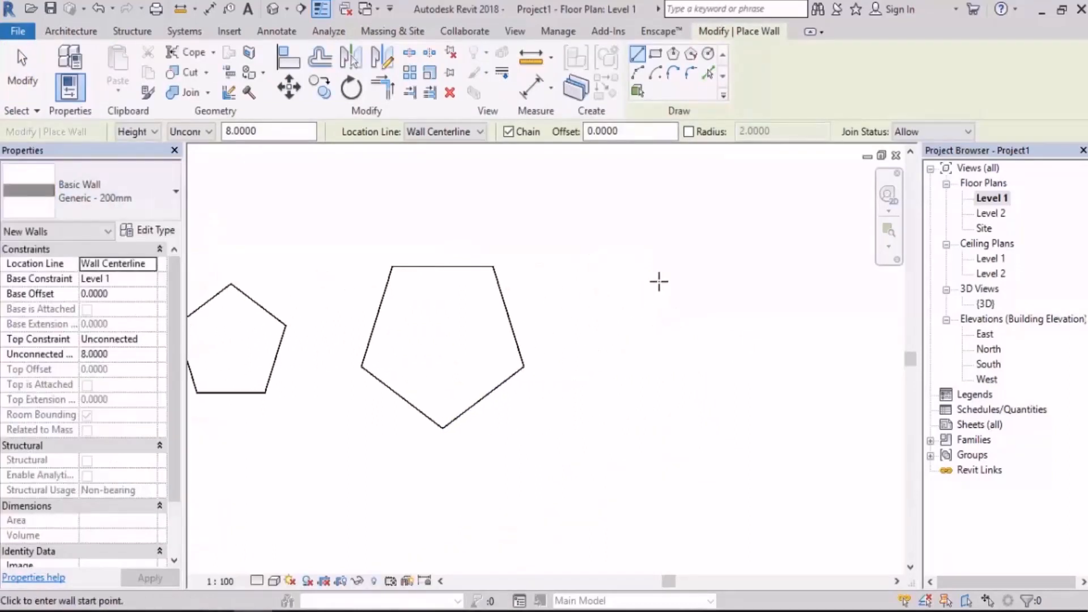
pyautogui.click(708, 54)
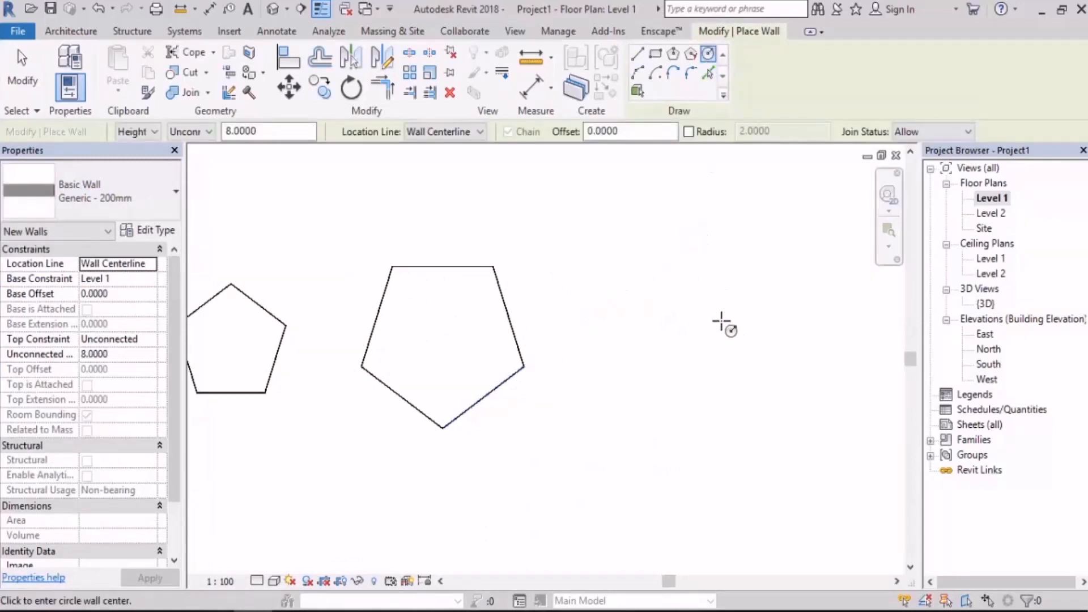
pyautogui.moveTo(717, 321); pyautogui.dragTo(616, 330, button='middle')
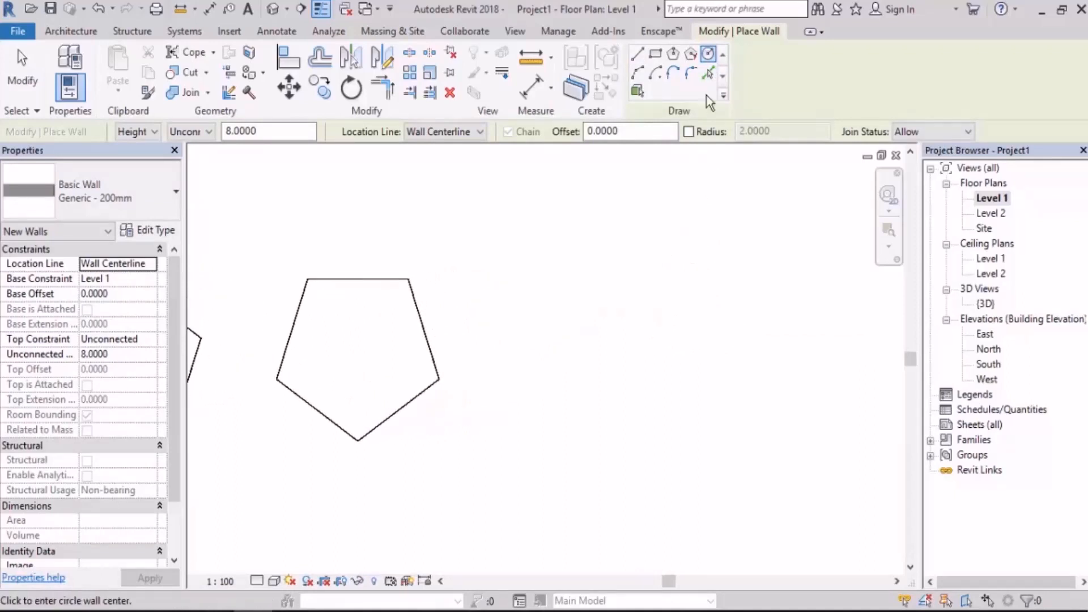
pyautogui.click(636, 349)
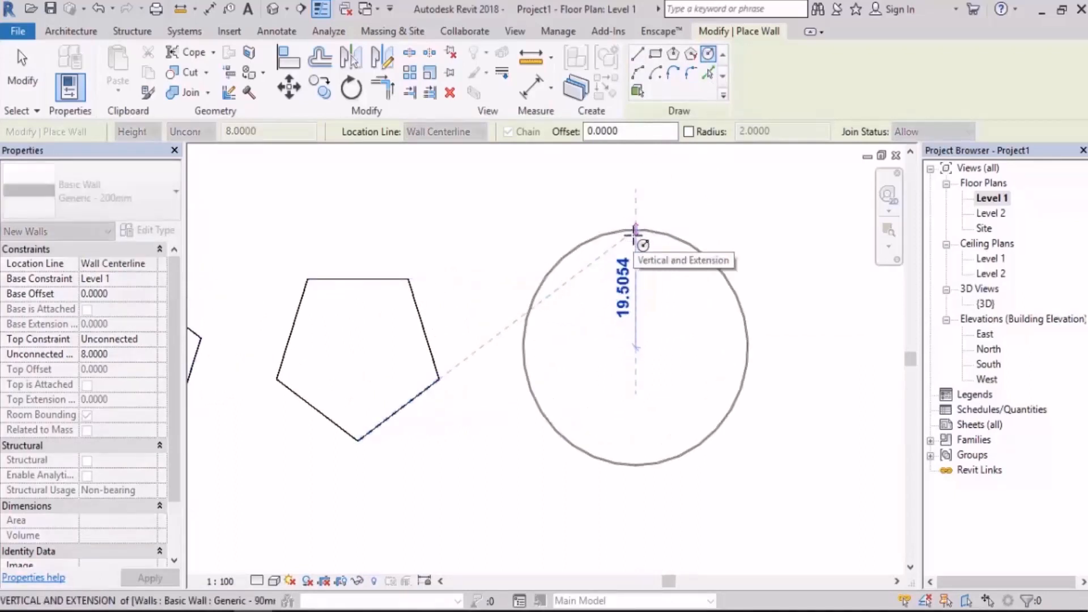
pyautogui.write('1')
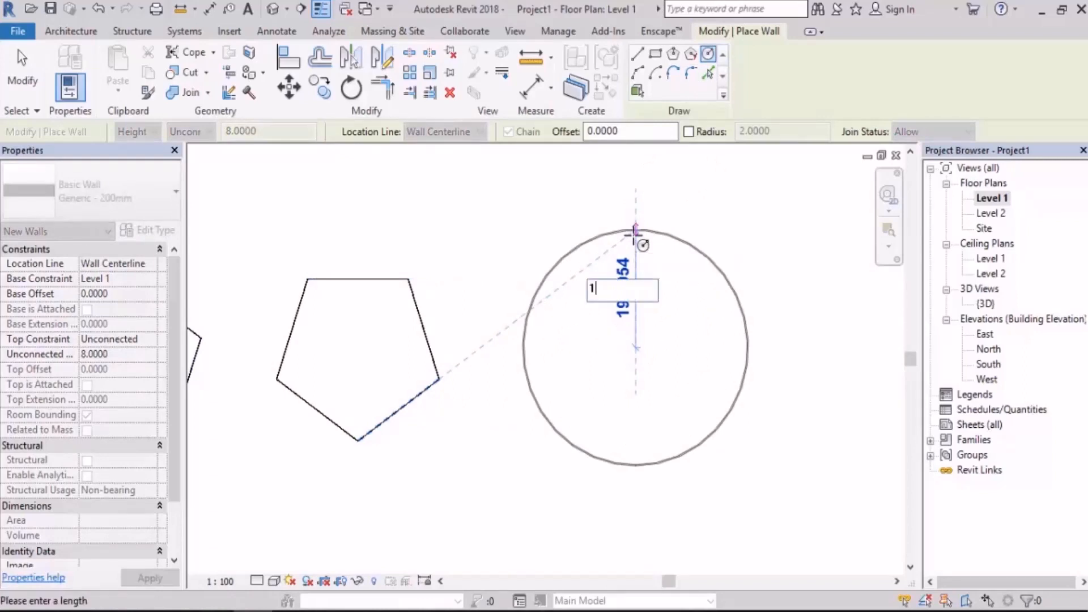
pyautogui.write('0')
pyautogui.press('Return')
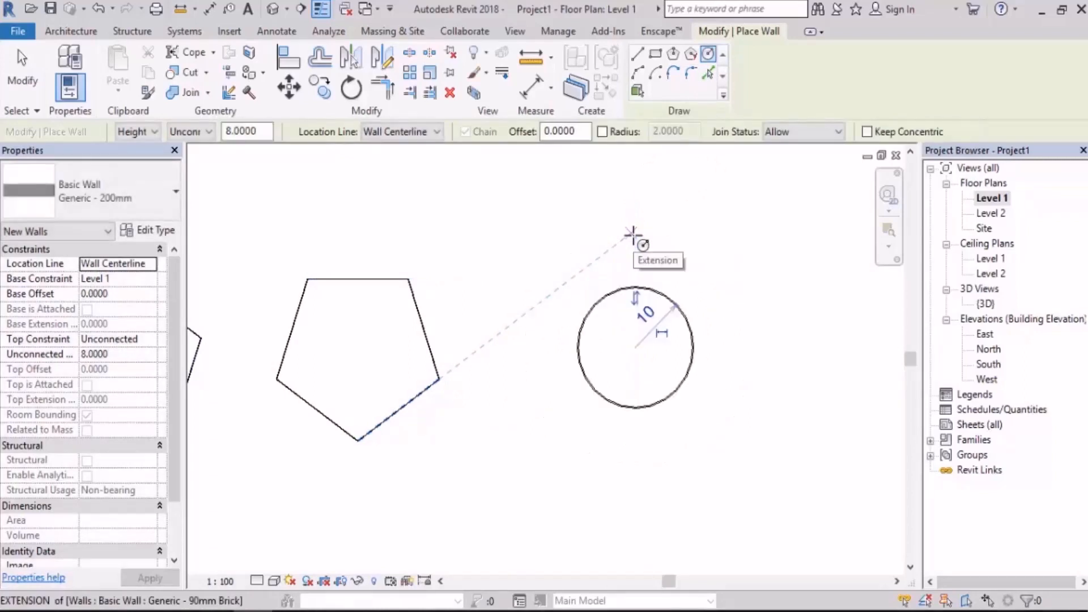
# Step: Place six circular walls with a fixed radius of 6 in the open area to the right of the larger circle
pyautogui.moveTo(680, 339); pyautogui.dragTo(475, 332, button='middle')
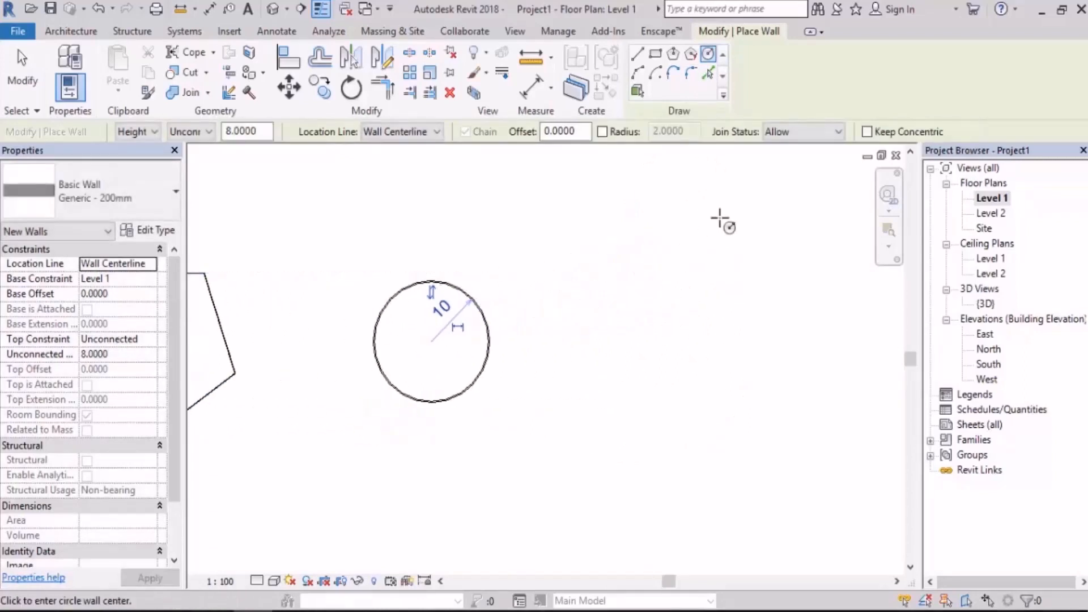
pyautogui.moveTo(662, 248); pyautogui.dragTo(588, 279, button='middle')
pyautogui.click(603, 132)
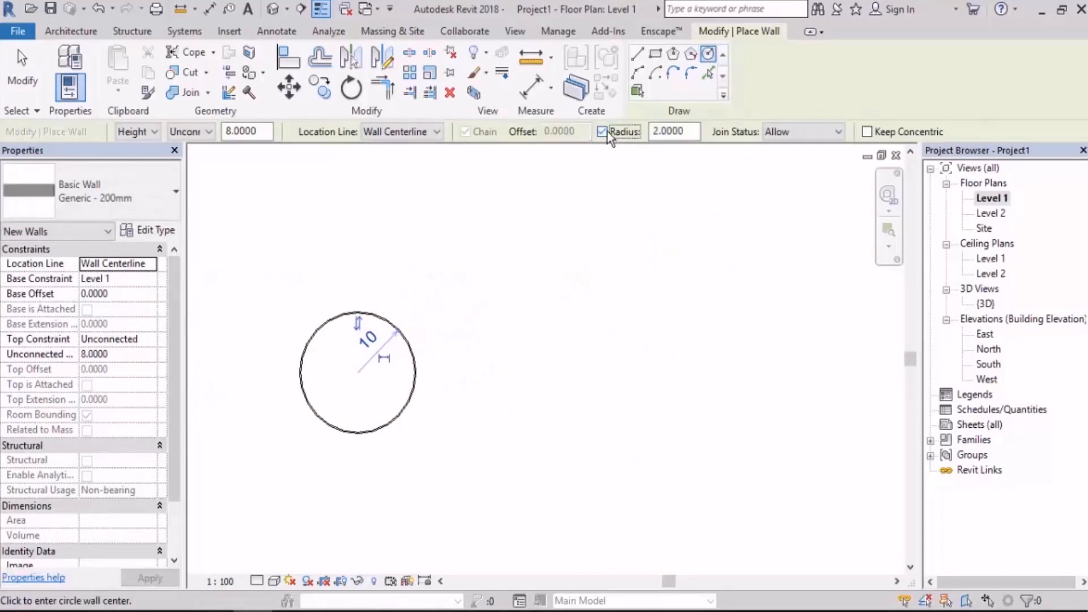
pyautogui.write('6')
pyautogui.press('Return')
pyautogui.moveTo(623, 334); pyautogui.dragTo(557, 364, button='middle')
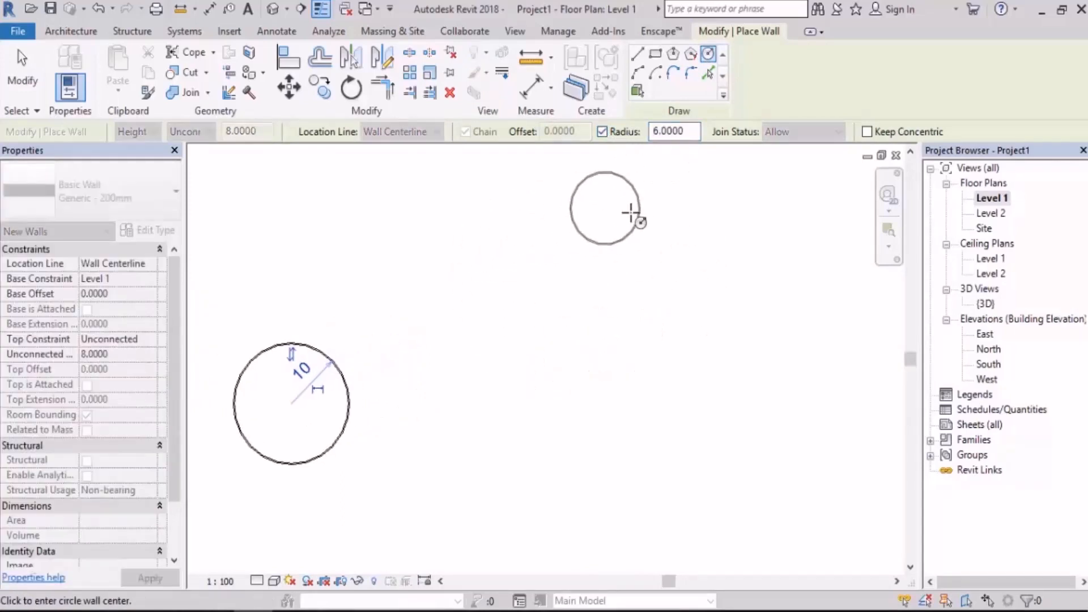
pyautogui.click(428, 258)
pyautogui.click(578, 261)
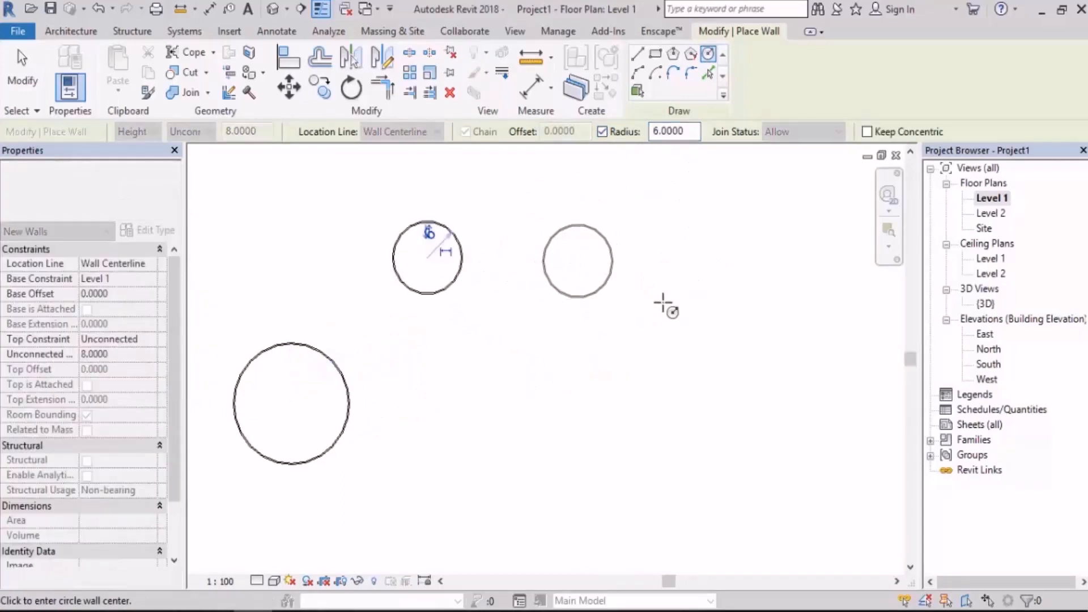
pyautogui.click(695, 333)
pyautogui.click(648, 471)
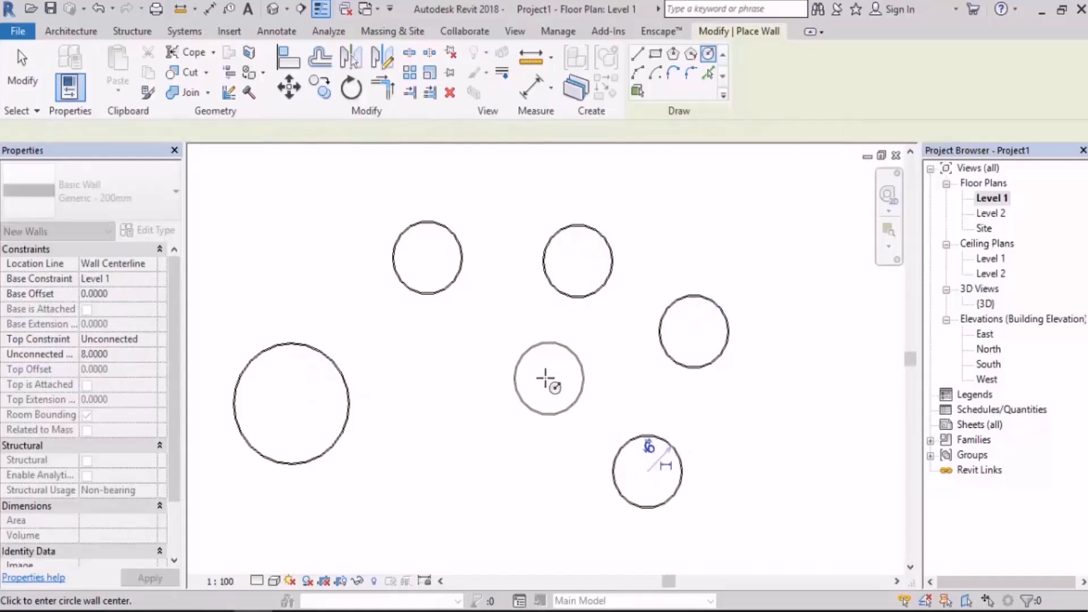
pyautogui.click(454, 471)
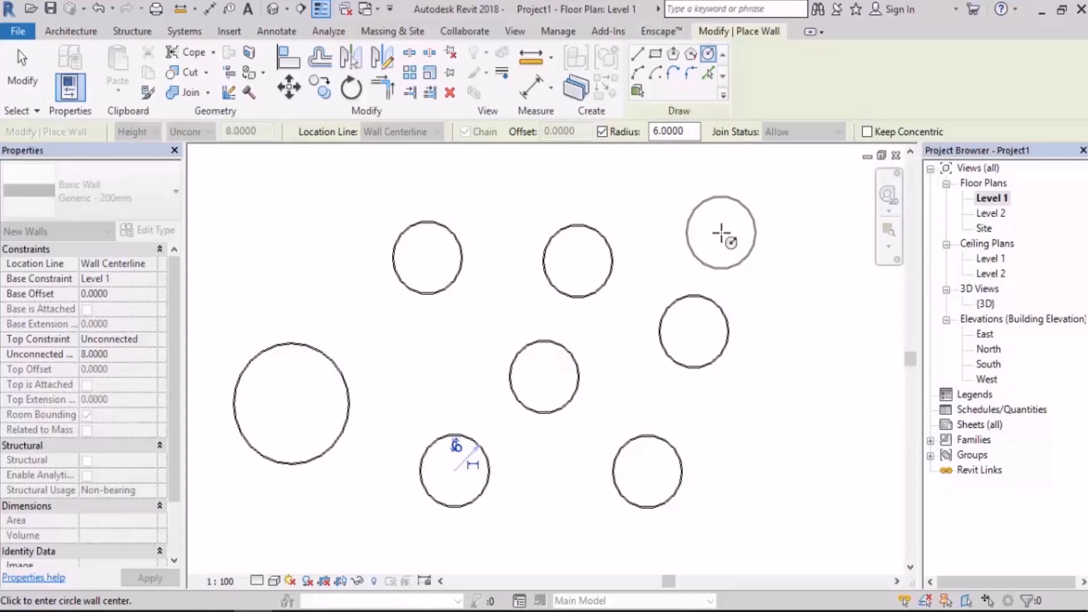
pyautogui.moveTo(730, 264); pyautogui.dragTo(716, 319, button='middle')
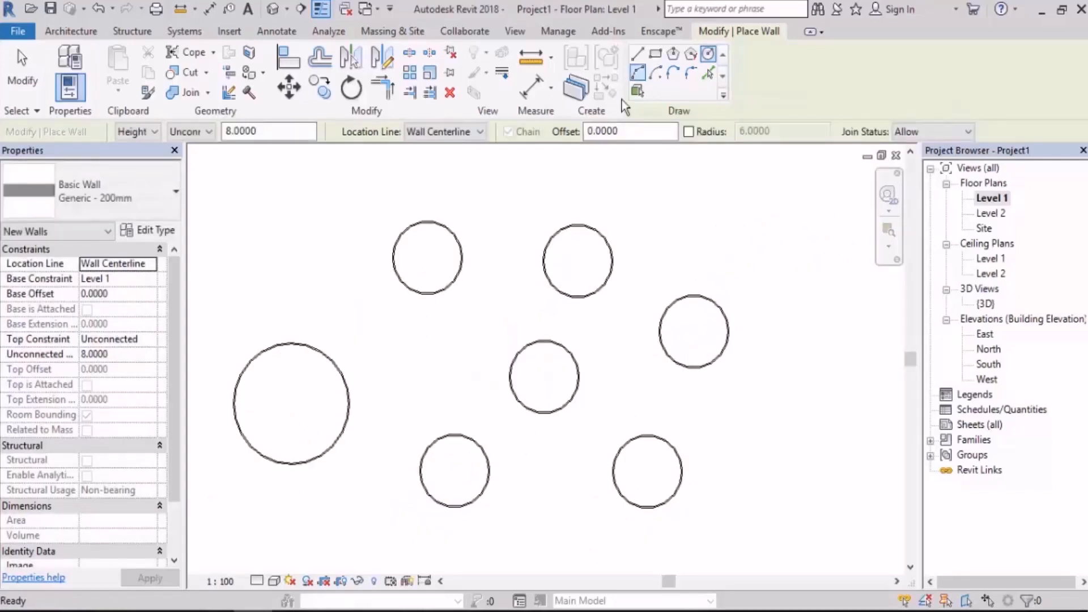
# Step: Draw a start-end-radius arc wall from the small pentagon's right corner to the large pentagon's upper-left corner, with a radius of about 15
pyautogui.moveTo(560, 204); pyautogui.dragTo(653, 197, button='middle')
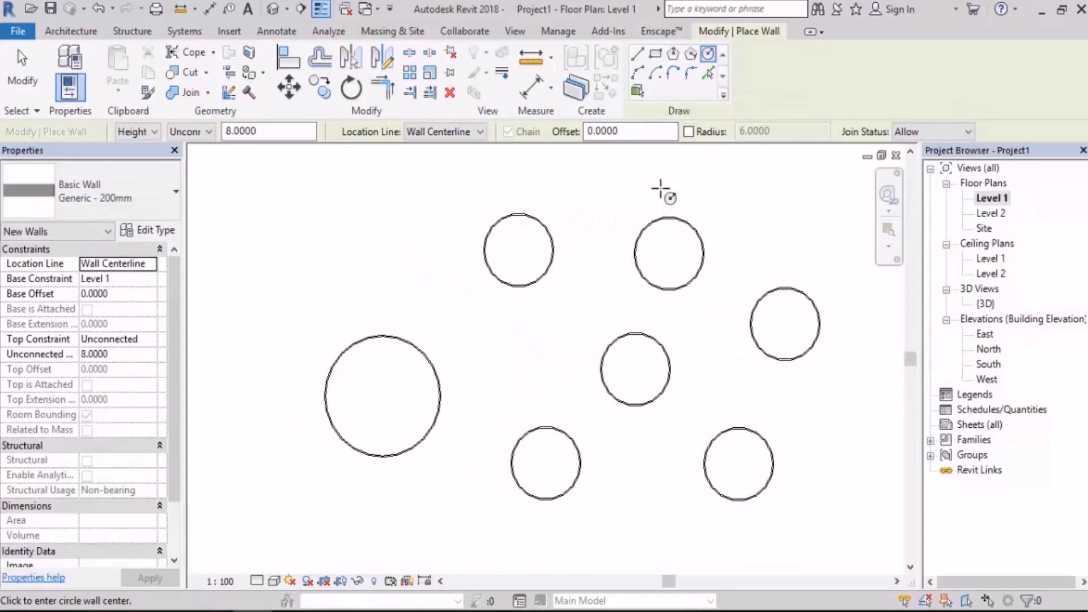
pyautogui.click(638, 73)
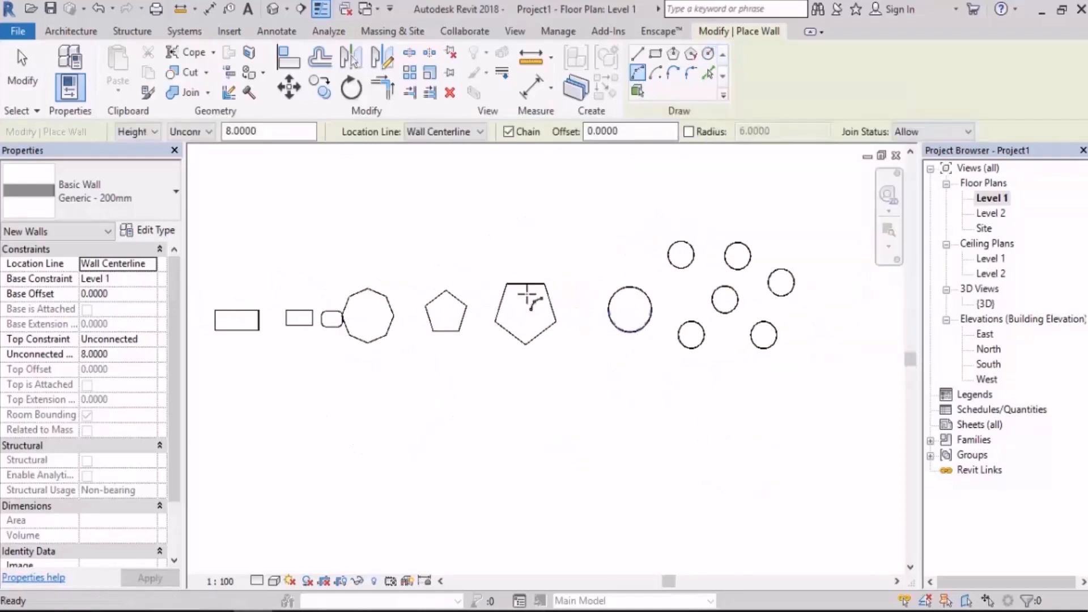
pyautogui.scroll(5, 527, 295)
pyautogui.moveTo(459, 291); pyautogui.dragTo(531, 452, button='middle')
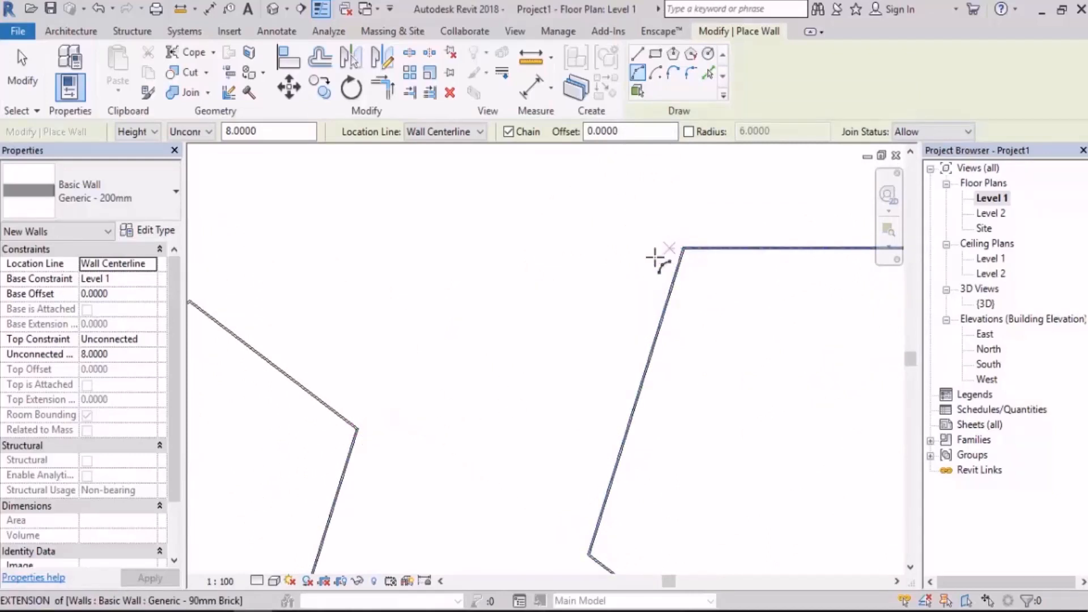
pyautogui.moveTo(558, 381); pyautogui.dragTo(543, 345, button='middle')
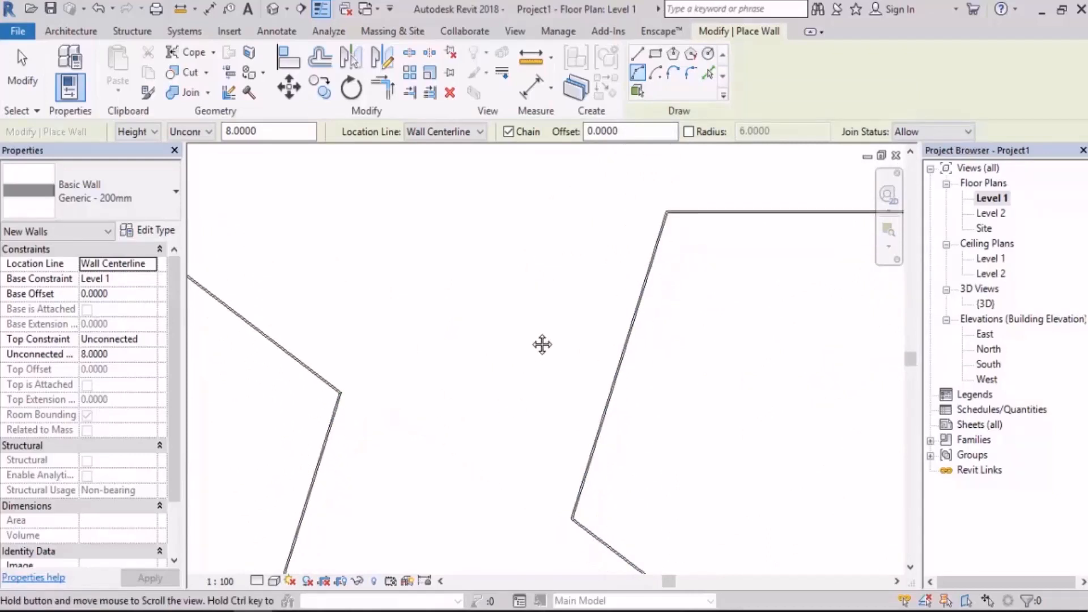
pyautogui.click(340, 392)
pyautogui.moveTo(485, 311); pyautogui.dragTo(453, 385, button='middle')
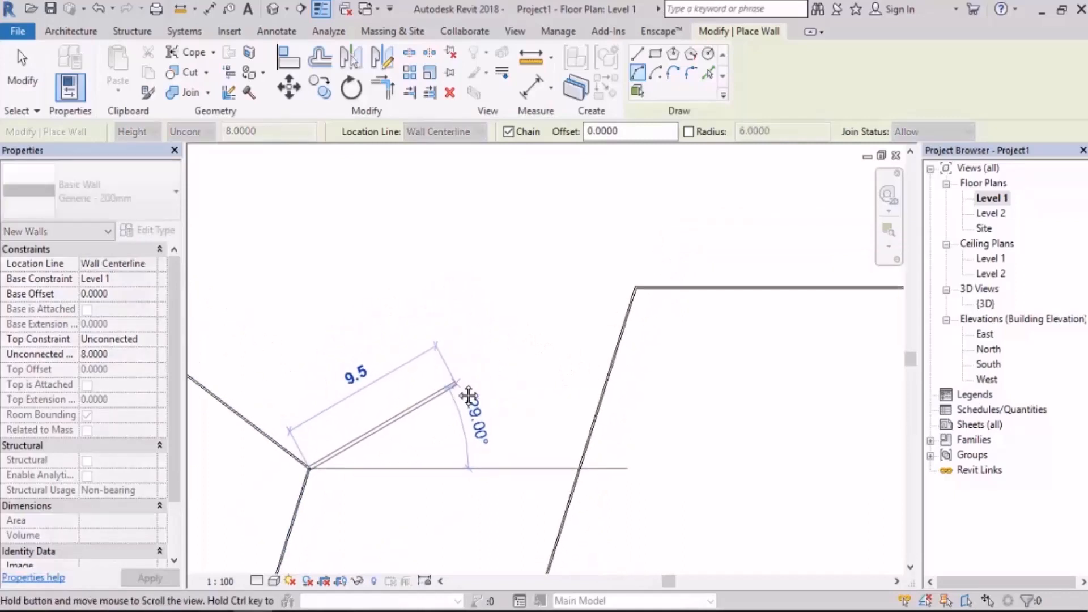
pyautogui.click(636, 289)
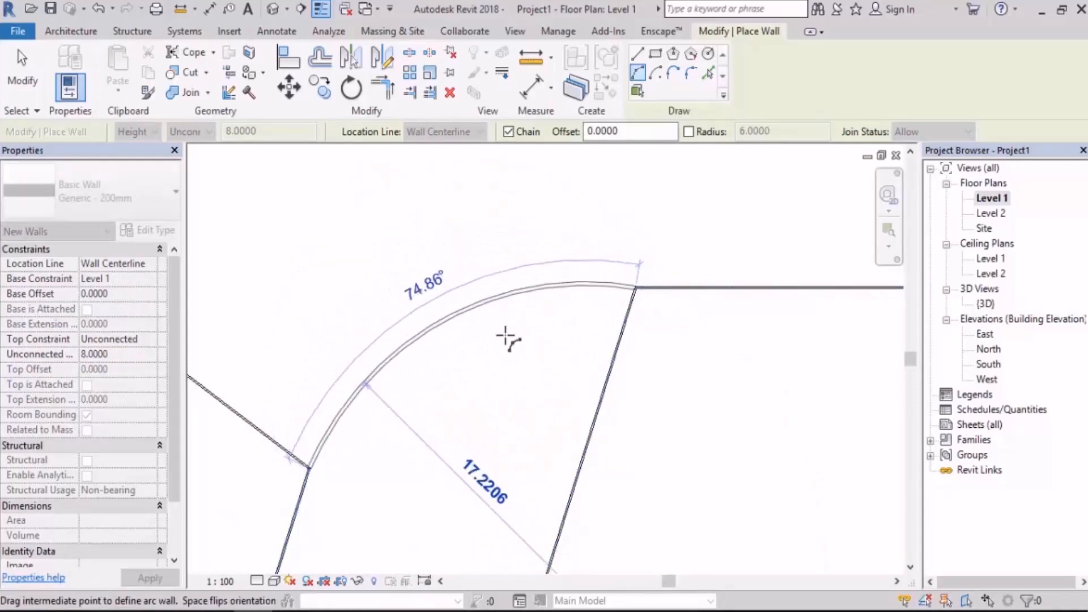
pyautogui.scroll(-2, 512, 401)
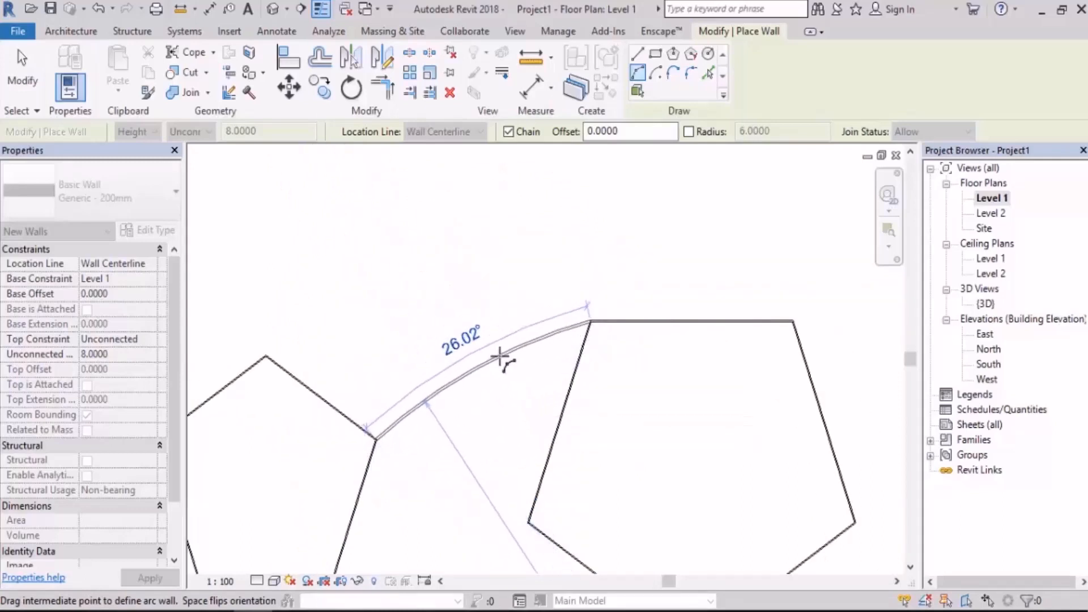
pyautogui.scroll(2, 498, 359)
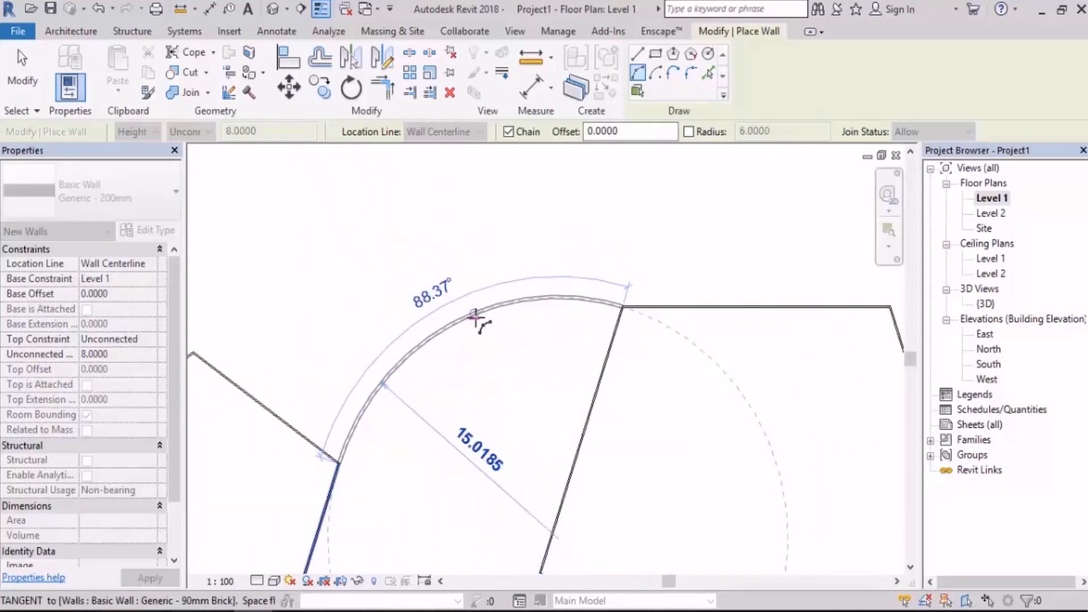
pyautogui.click(477, 316)
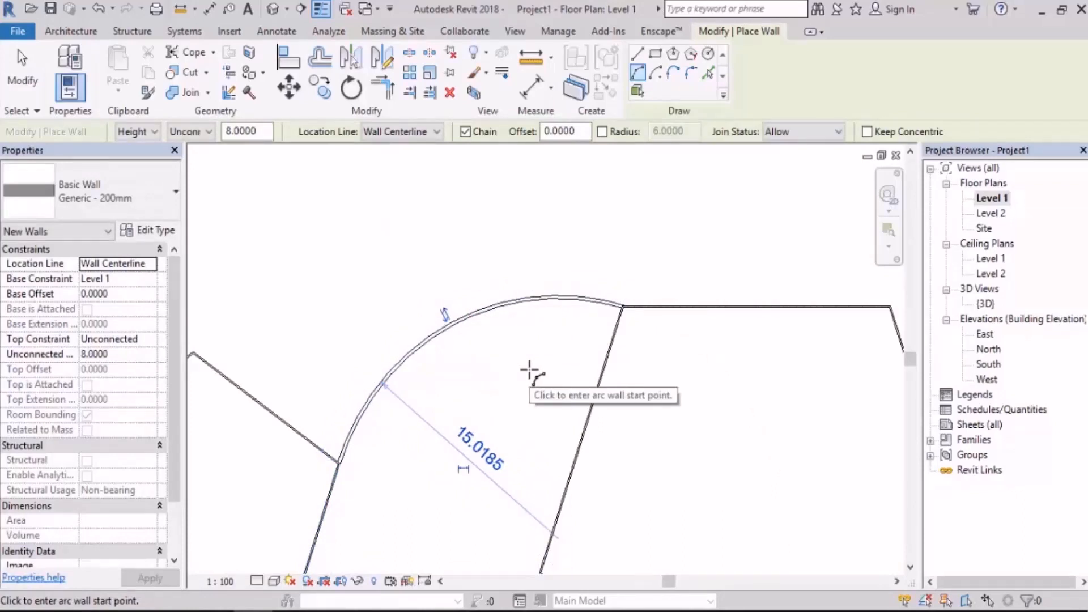
# Step: Draw an arc wall bulging downward from the small pentagon's lower-right corner to the large pentagon's lower-left corner, with a radius of 12.5
pyautogui.scroll(-3, 561, 413)
pyautogui.scroll(4, 563, 357)
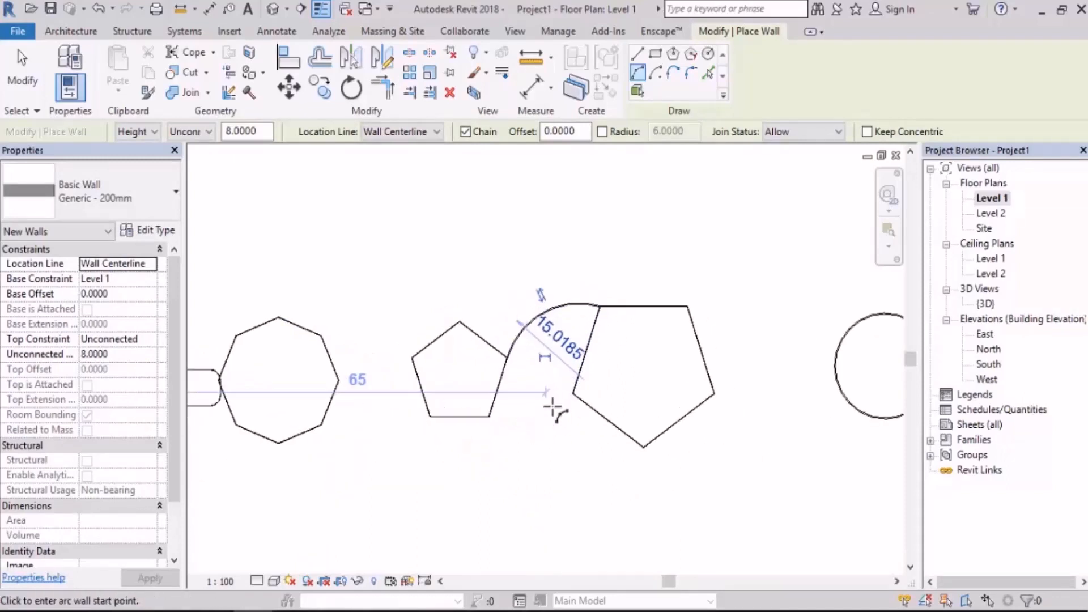
pyautogui.moveTo(510, 411); pyautogui.dragTo(486, 452, button='middle')
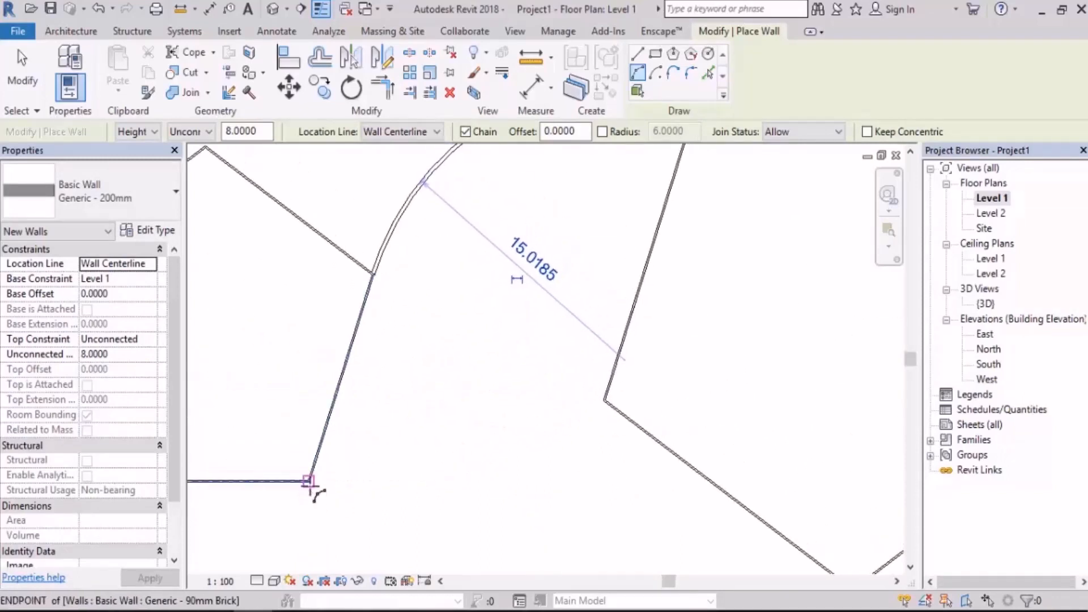
pyautogui.click(309, 482)
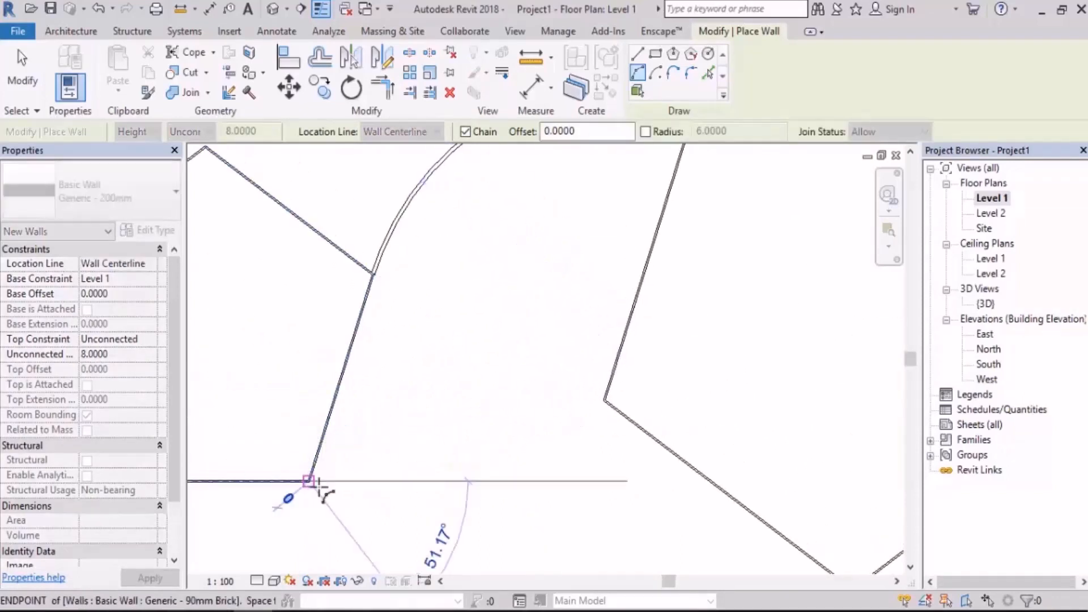
pyautogui.click(604, 402)
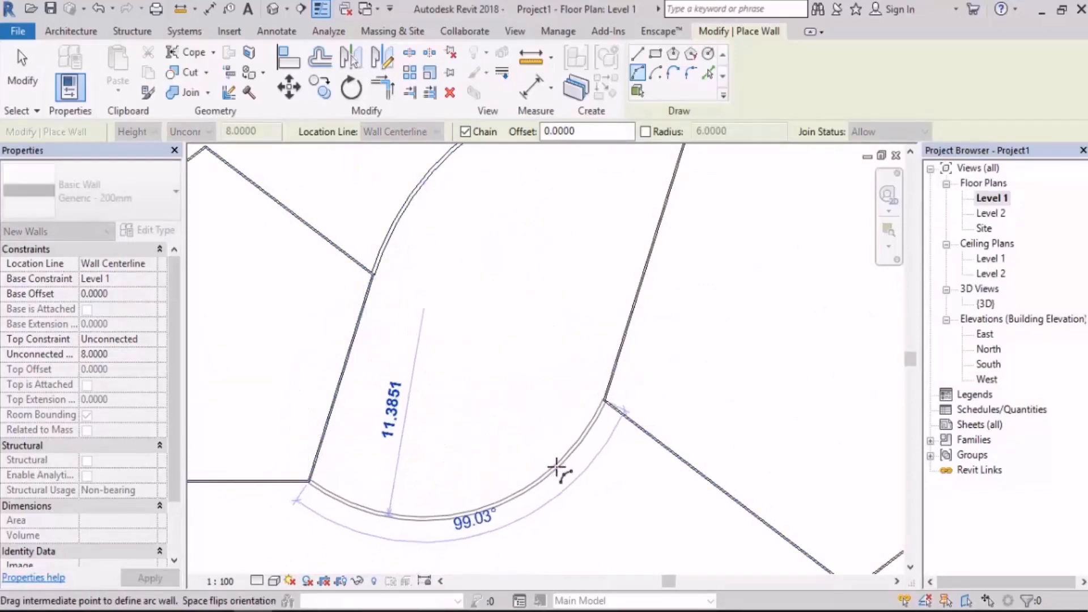
pyautogui.write('12.5')
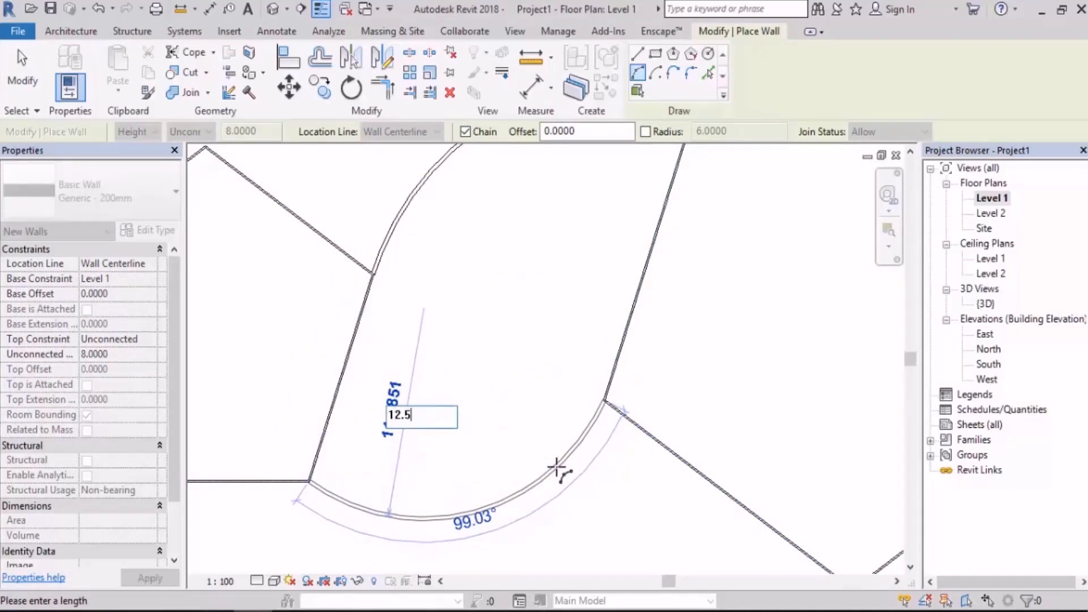
pyautogui.press('Return')
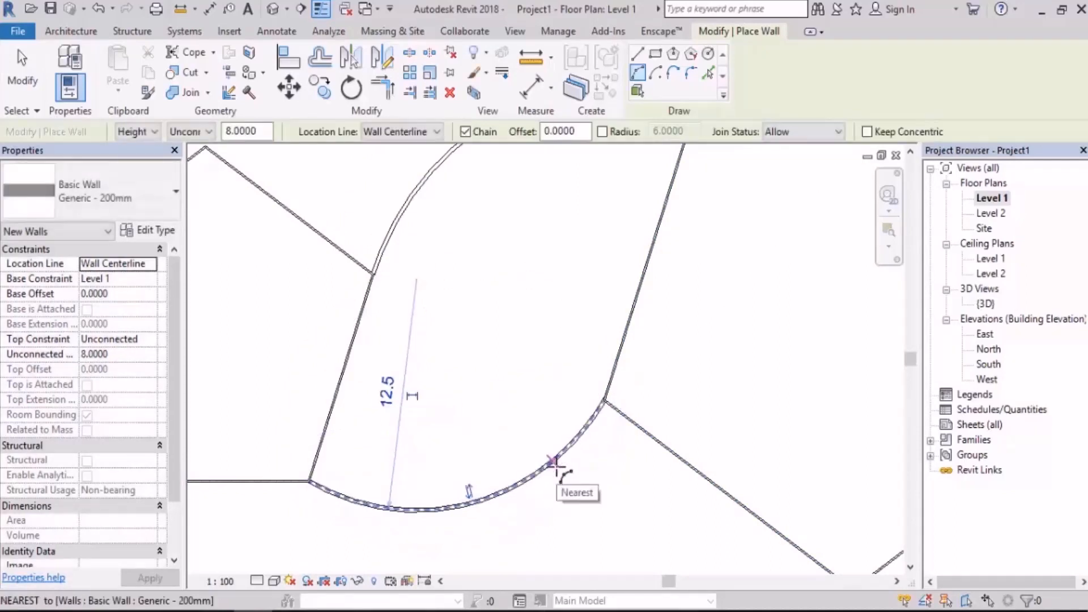
# Step: Set the radius of the lower arc wall between the two pentagons to 15
pyautogui.click(388, 392)
pyautogui.write('15')
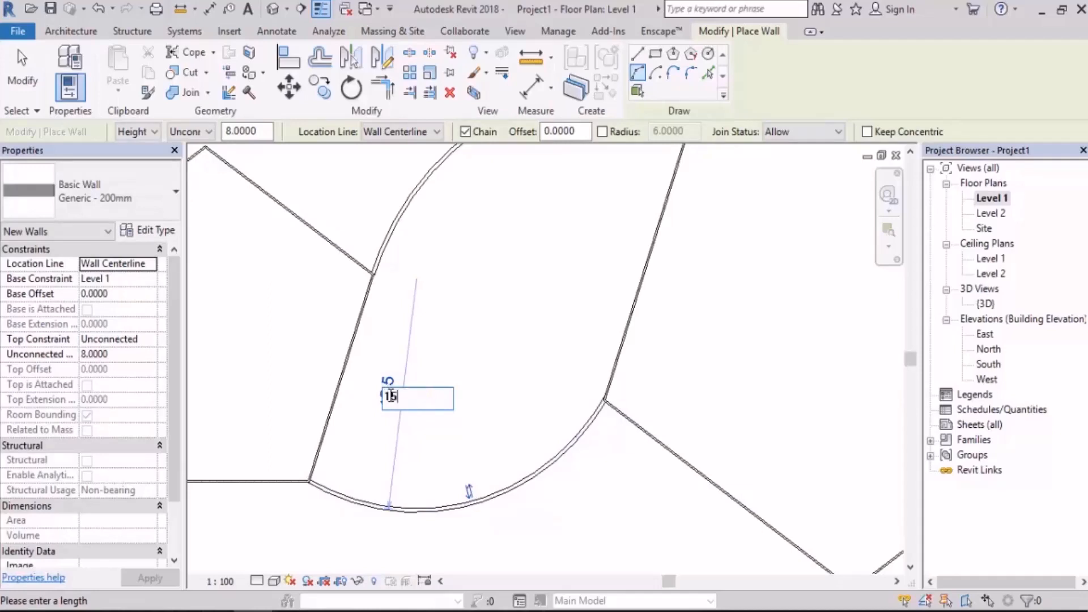
pyautogui.press('Return')
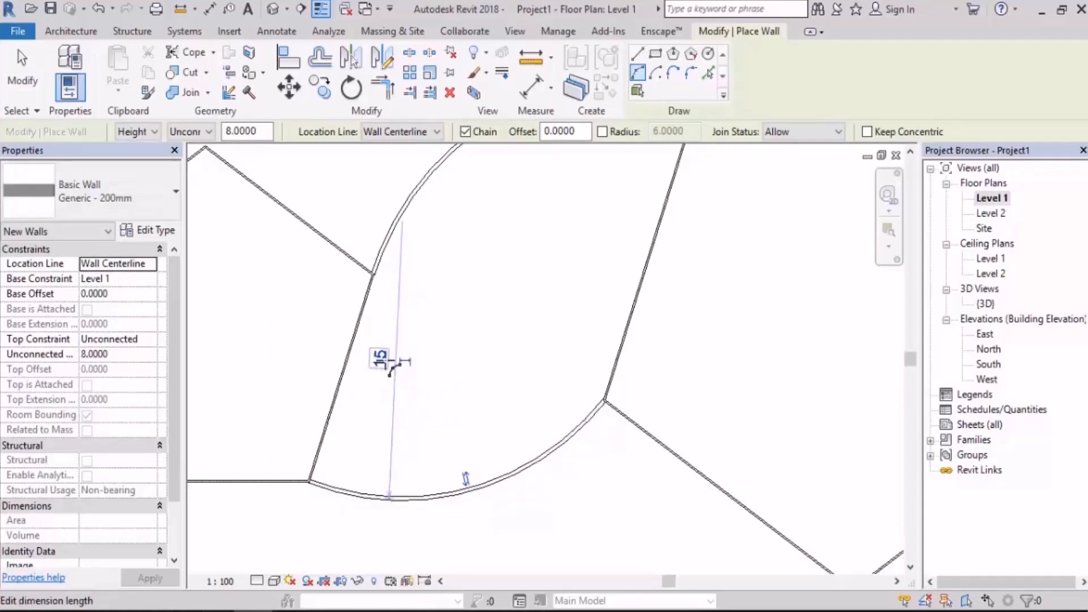
# Step: Set the radius of the lower arc wall between the two pentagons to 9
pyautogui.click(380, 358)
pyautogui.write('9')
pyautogui.press('Return')
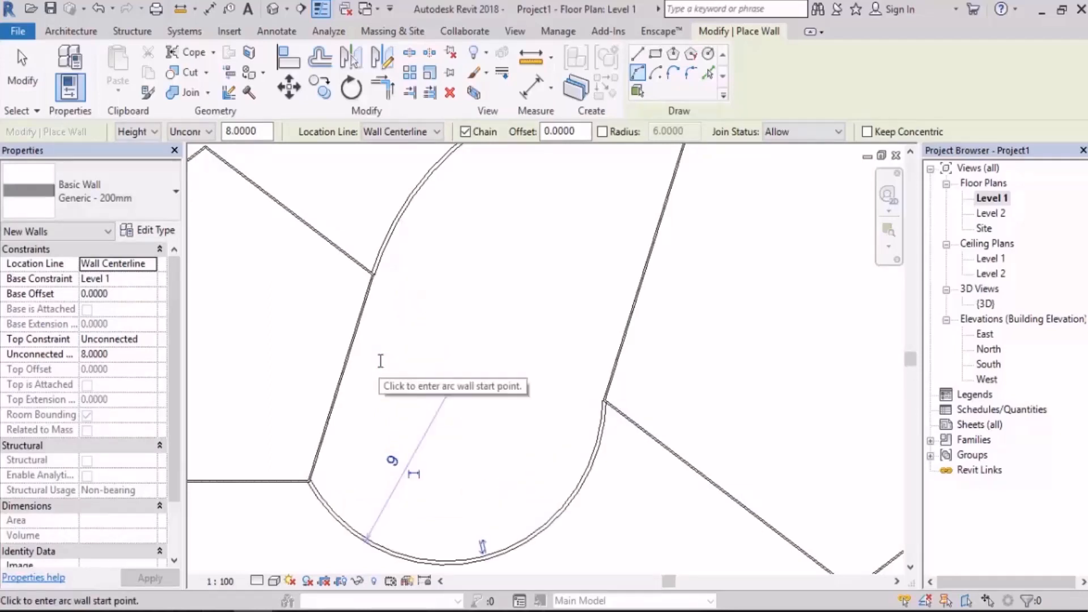
# Step: Try to change the lower arc wall's radius once more, and cancel the change
pyautogui.moveTo(432, 459); pyautogui.dragTo(420, 359, button='middle')
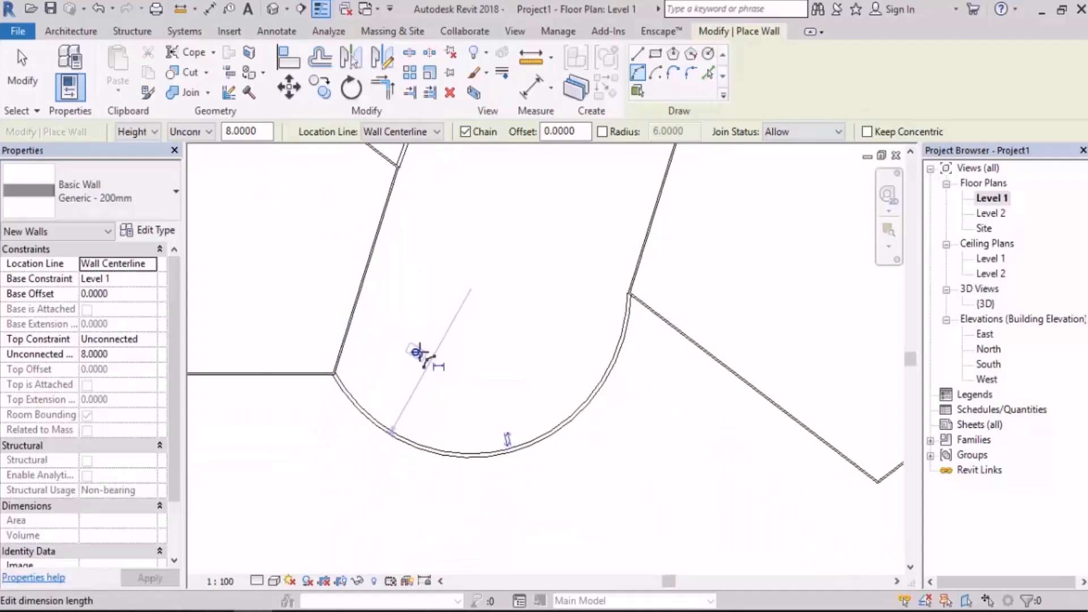
pyautogui.click(418, 355)
pyautogui.press('Return')
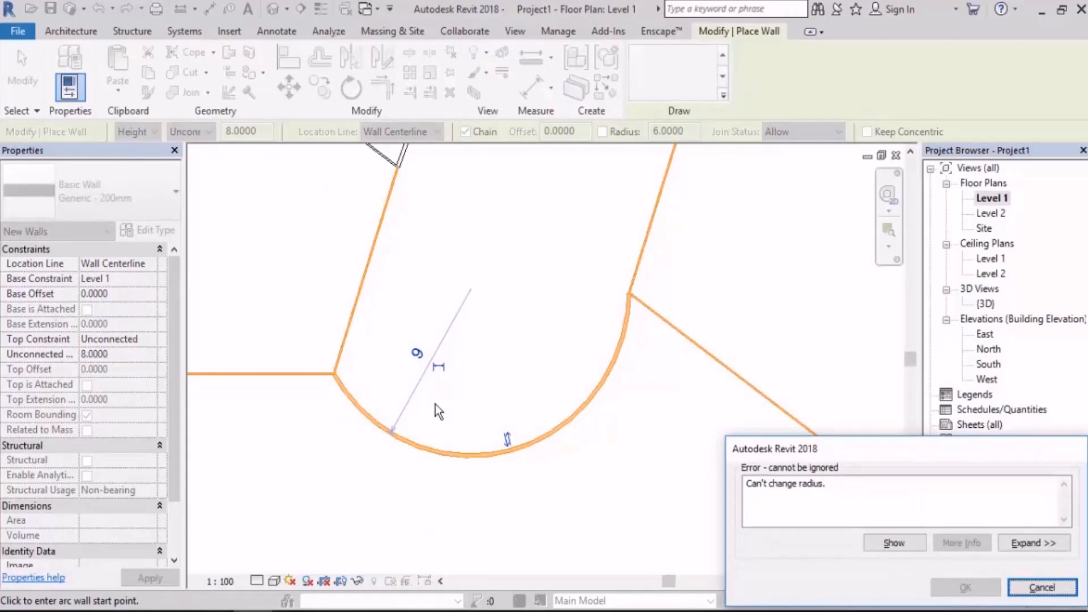
pyautogui.click(1042, 588)
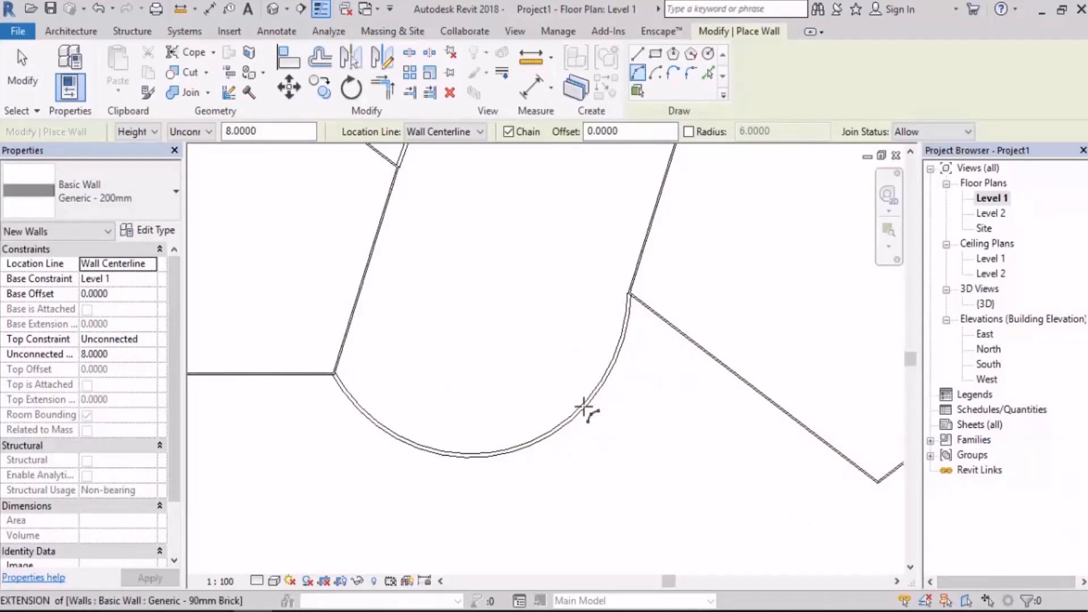
# Step: Draw an arc wall bulging upward from the octagon's right corner to the small pentagon's upper-left corner, with a radius of about 9.7
pyautogui.scroll(-3, 539, 414)
pyautogui.moveTo(539, 413); pyautogui.dragTo(620, 418, button='middle')
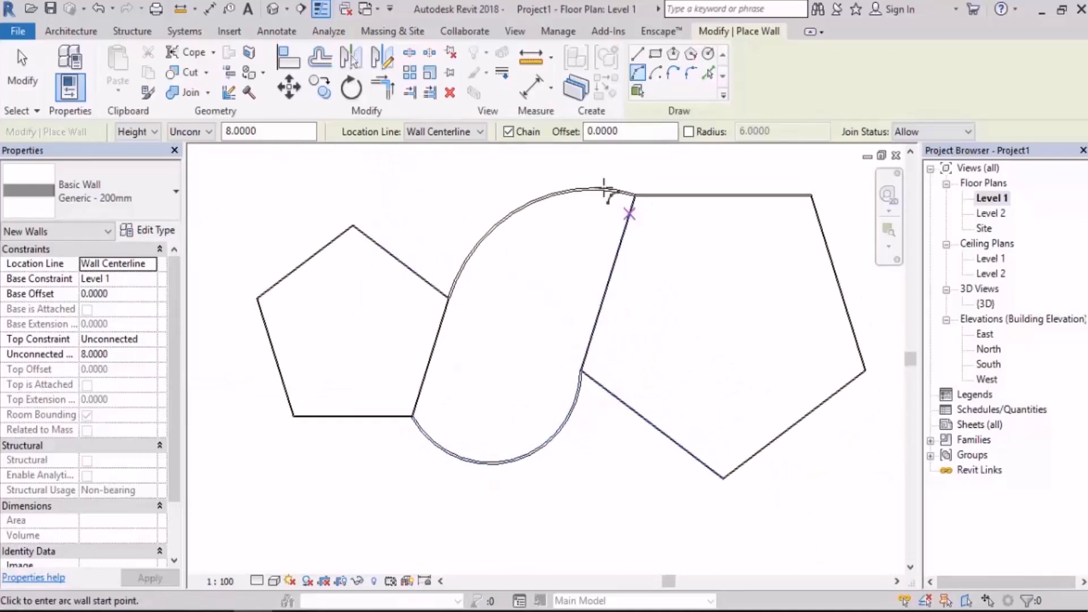
pyautogui.moveTo(632, 370); pyautogui.dragTo(747, 360, button='middle')
pyautogui.scroll(-4, 558, 393)
pyautogui.scroll(8, 450, 301)
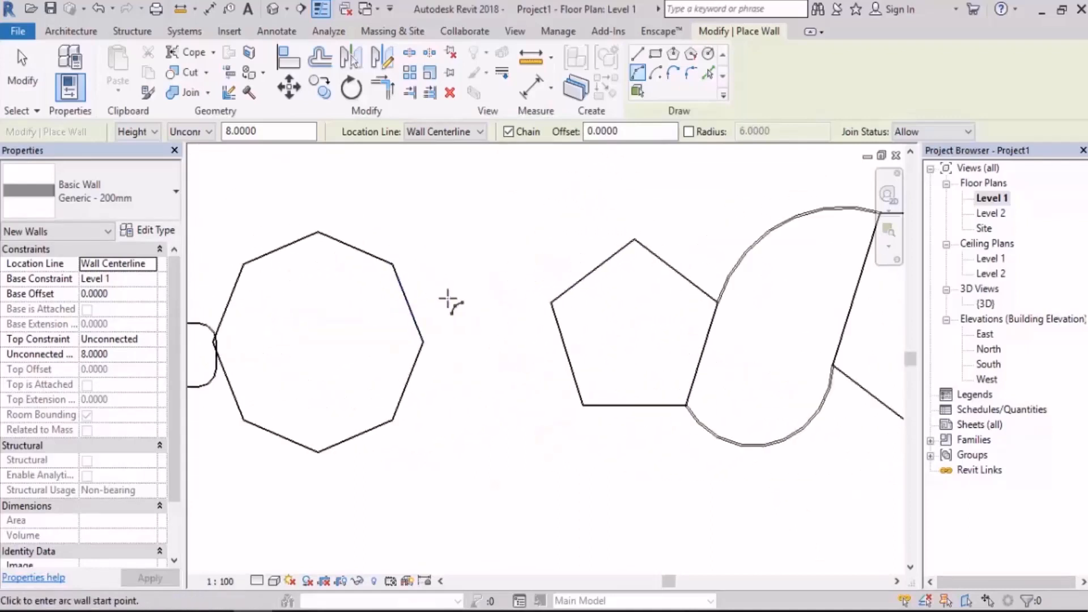
pyautogui.moveTo(363, 397); pyautogui.dragTo(350, 435, button='middle')
pyautogui.click(339, 437)
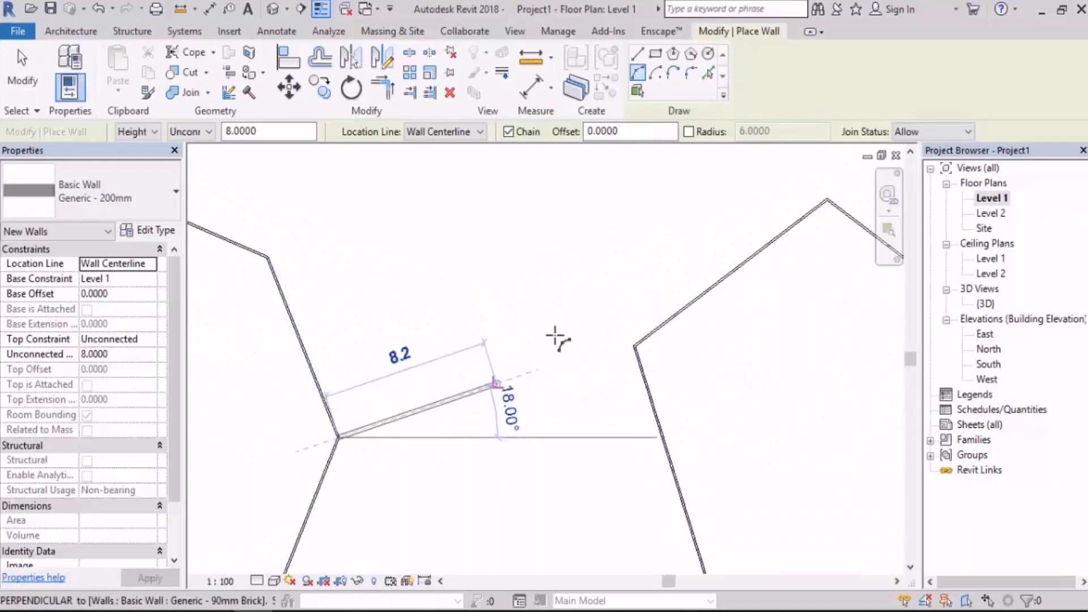
pyautogui.click(635, 347)
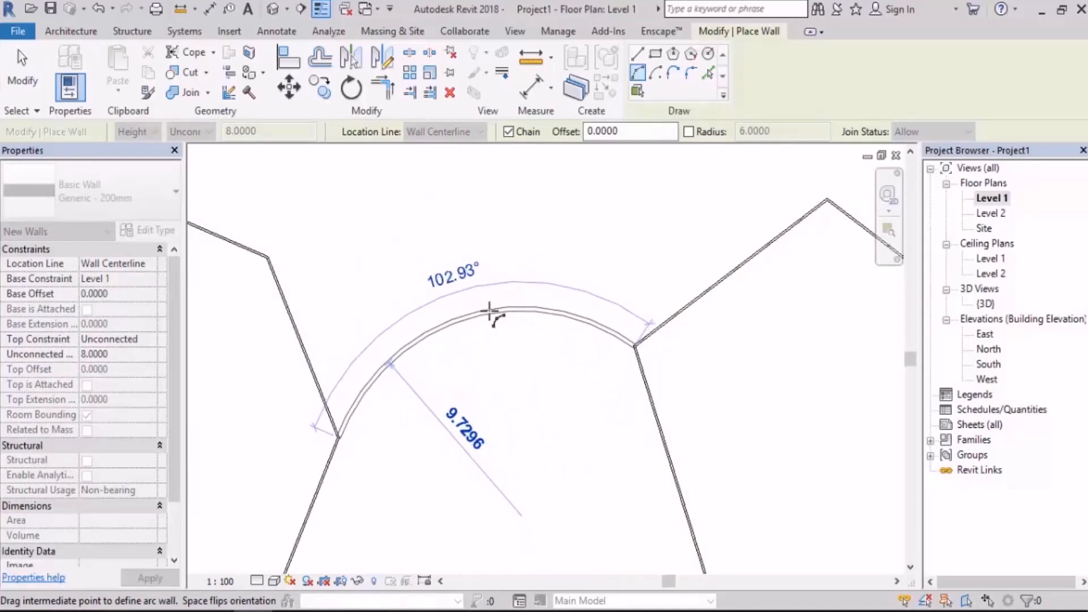
pyautogui.click(489, 311)
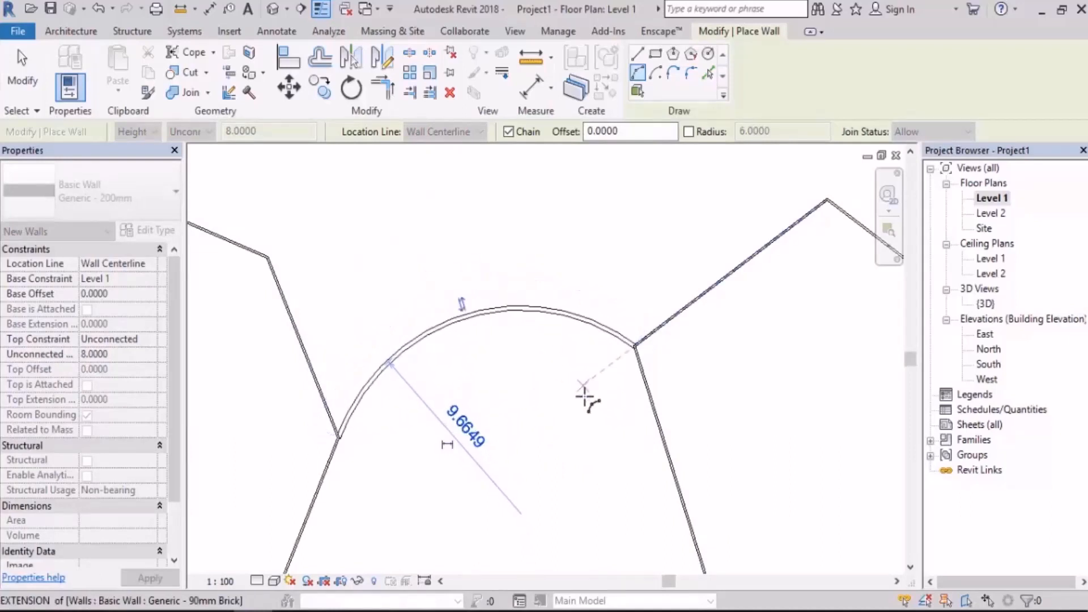
# Step: Draw a downward-bulging arc wall from the octagon's lower-right corner to the small pentagon's lower-left corner, with a radius of 16
pyautogui.scroll(-3, 567, 420)
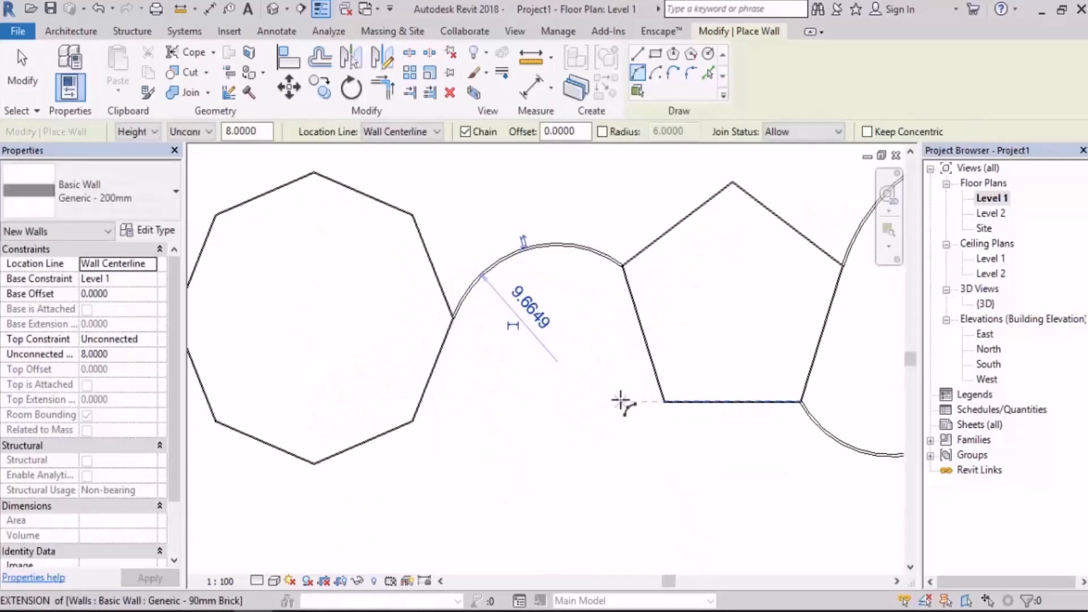
pyautogui.scroll(2, 620, 396)
pyautogui.click(346, 428)
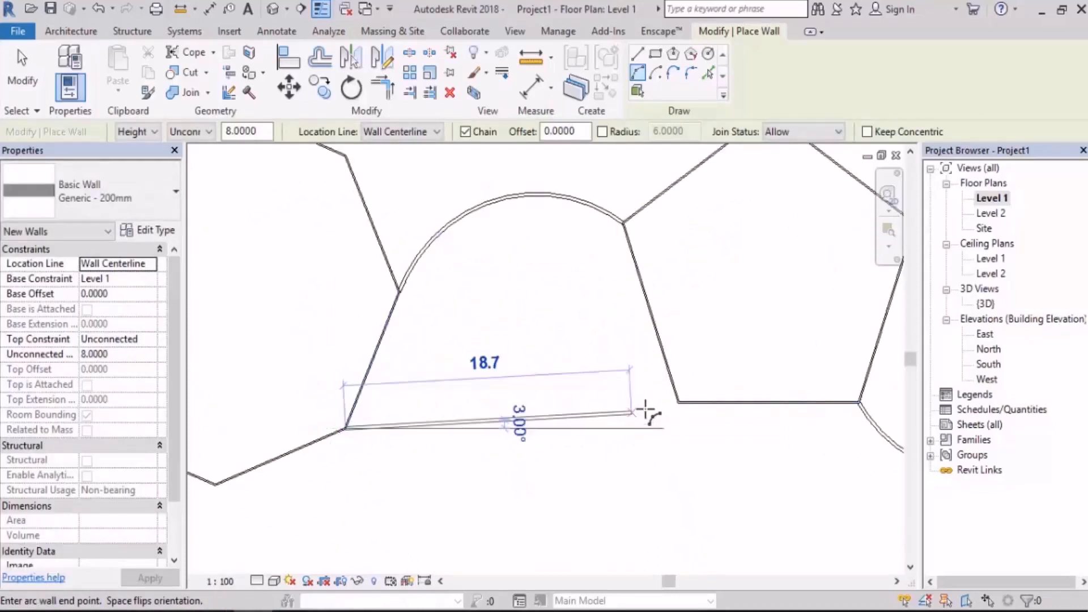
pyautogui.click(678, 402)
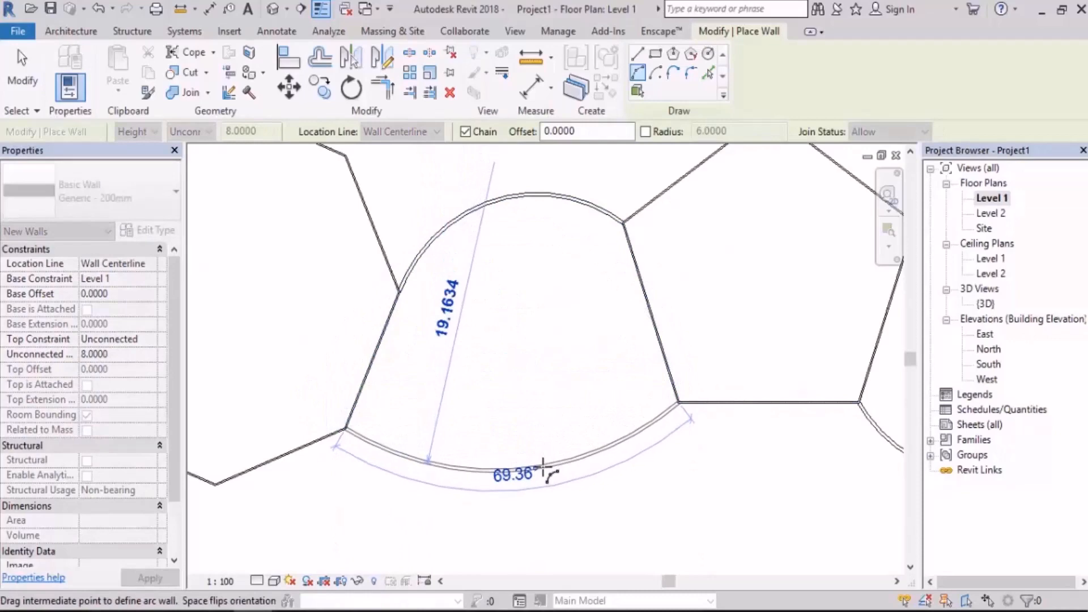
pyautogui.write('16')
pyautogui.press('Return')
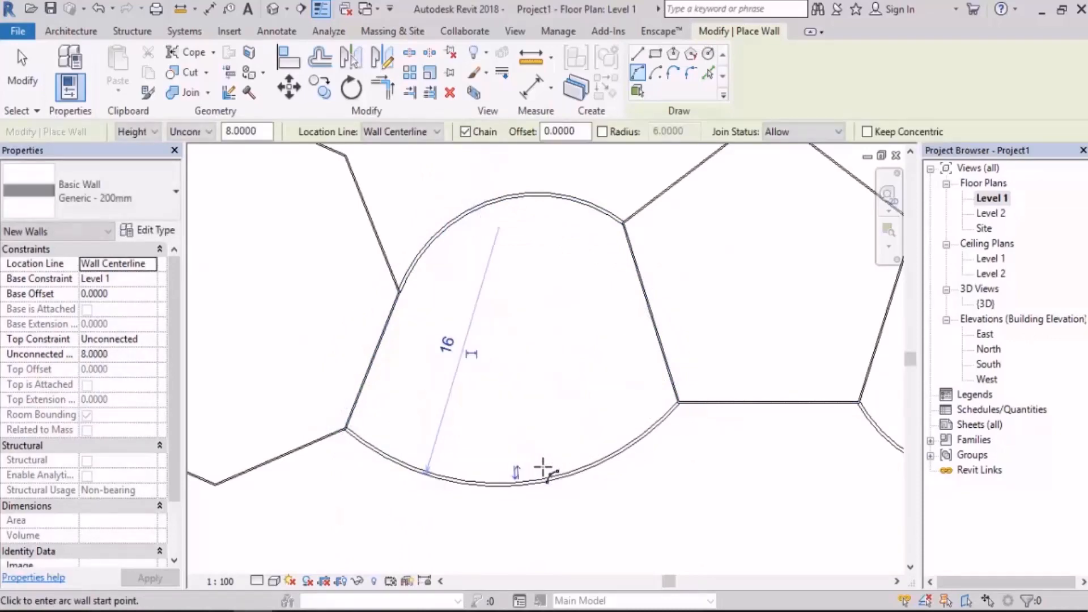
pyautogui.press('Escape')
pyautogui.press('Escape')
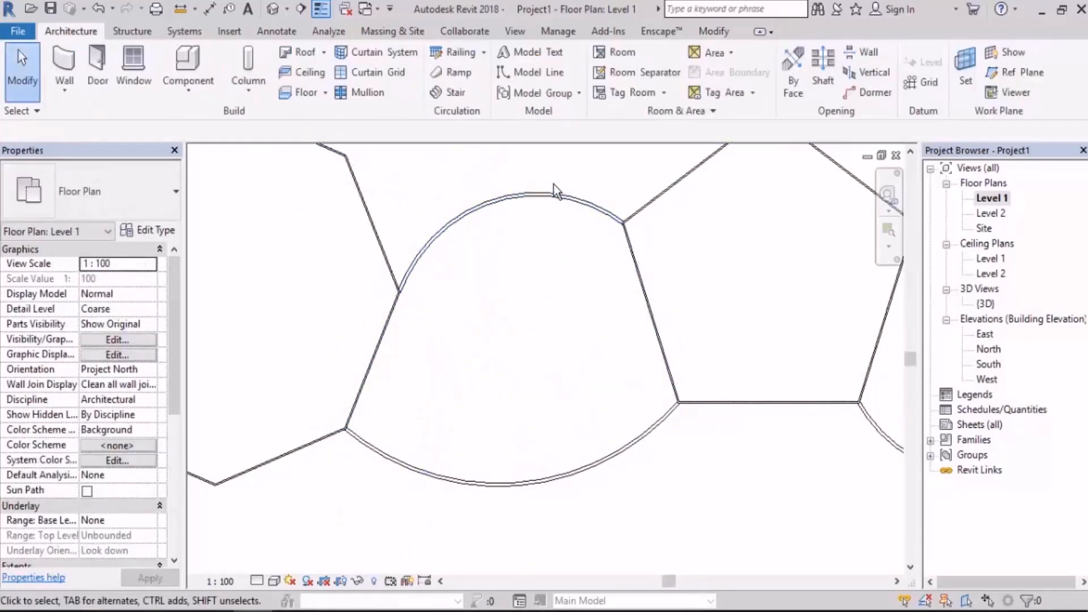
# Step: Set the radius of the upper arc wall between the octagon and the small pentagon to 10
pyautogui.click(549, 194)
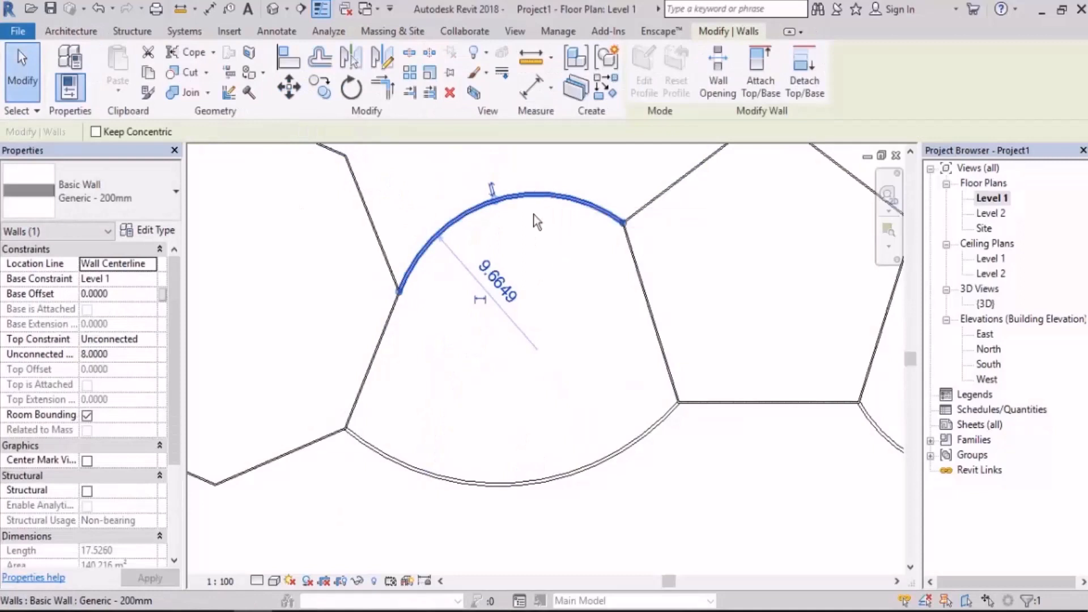
pyautogui.click(512, 292)
pyautogui.write('10')
pyautogui.press('Return')
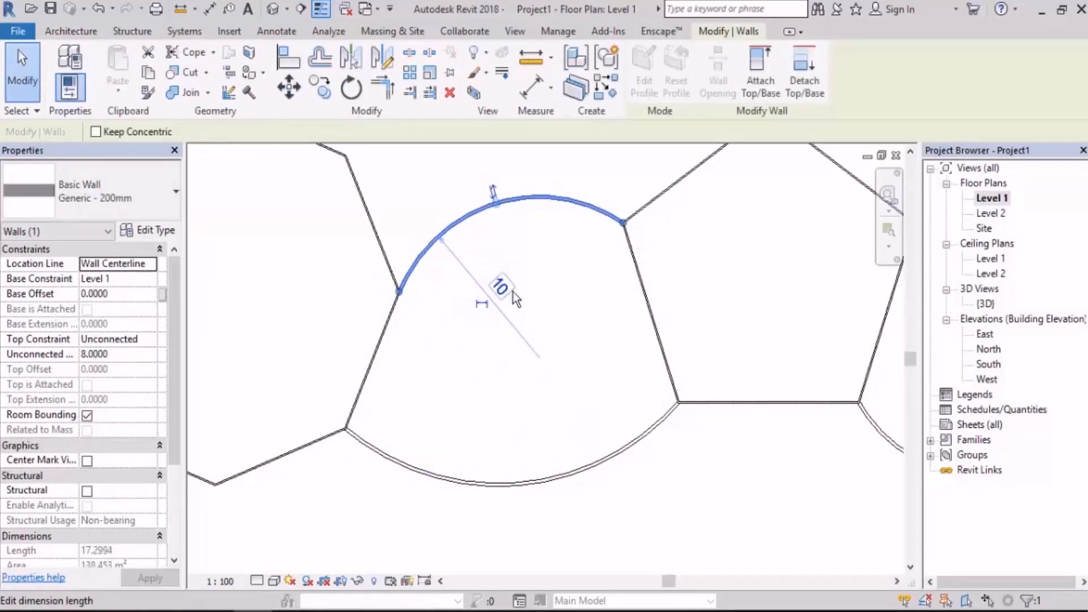
# Step: Set the radius of the upper arc wall between the octagon and the small pentagon to 12
pyautogui.click(508, 290)
pyautogui.write('12')
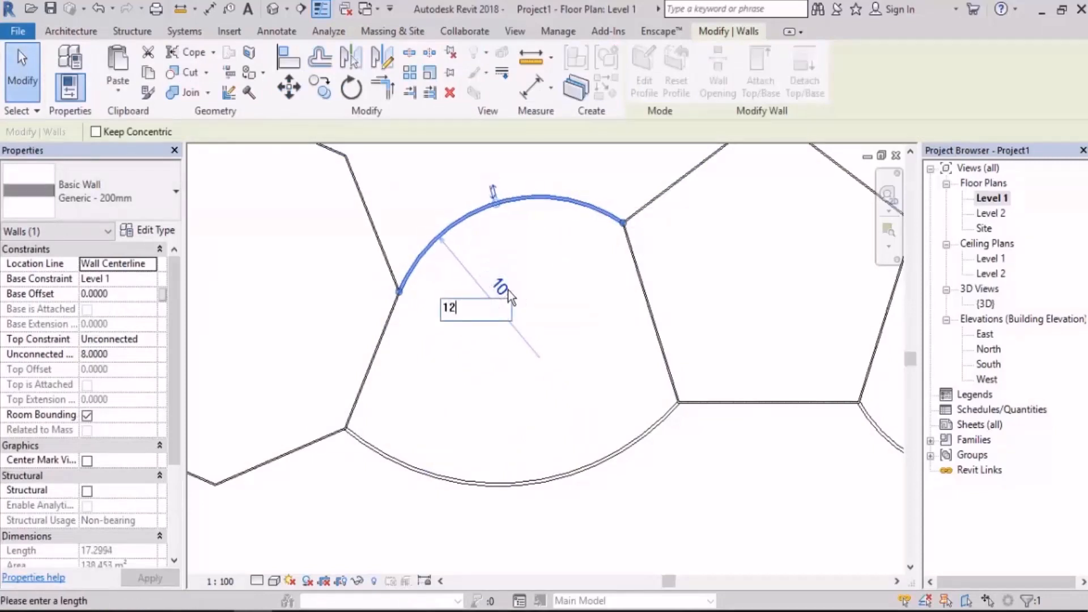
pyautogui.press('Return')
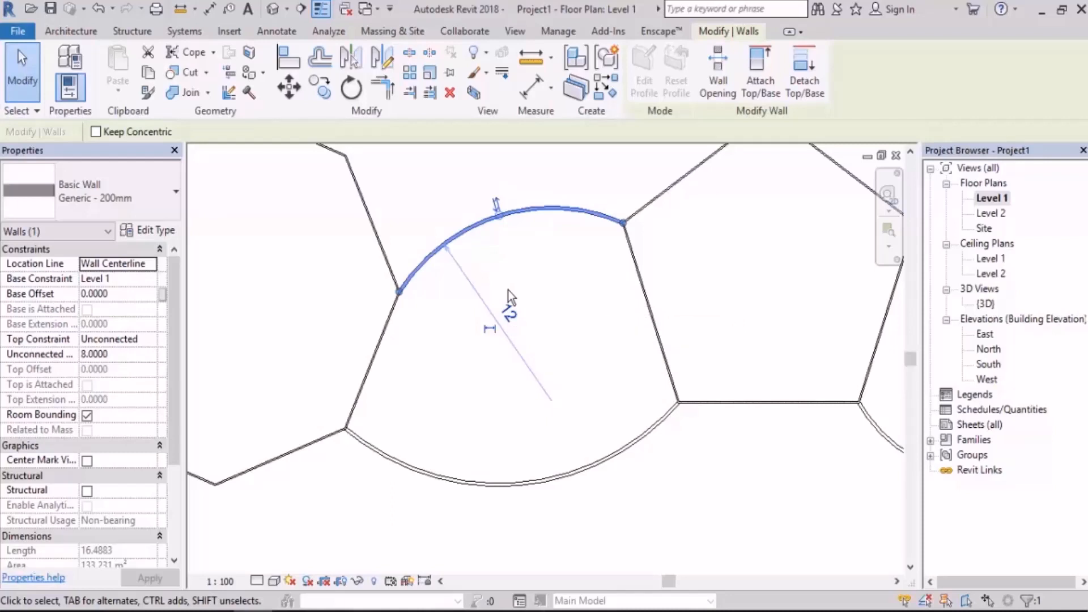
# Step: Delete the upper arc wall between the two pentagons
pyautogui.scroll(-5, 489, 403)
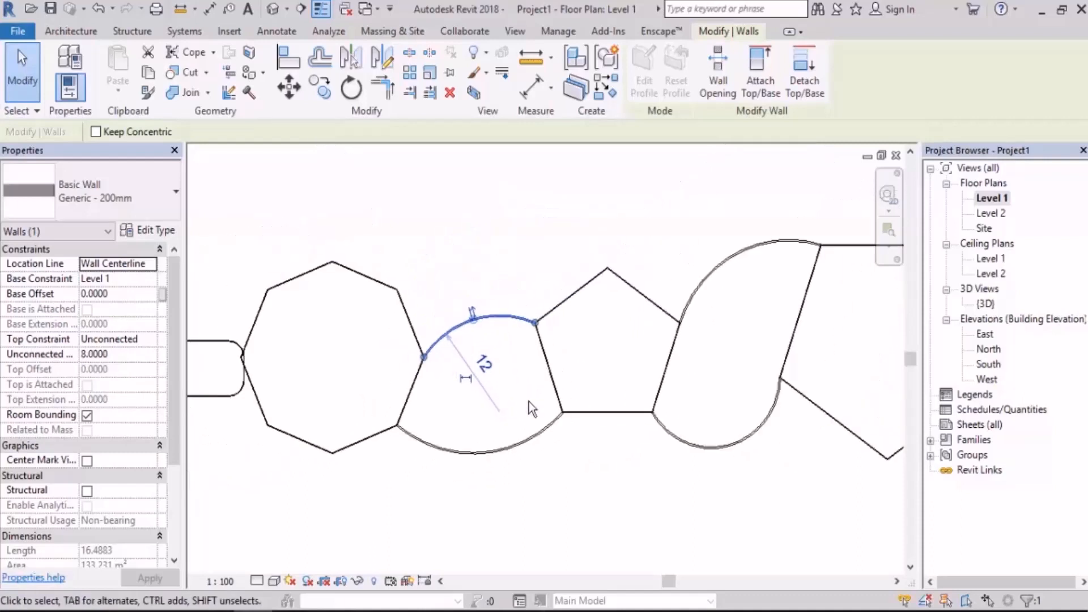
pyautogui.scroll(2, 782, 265)
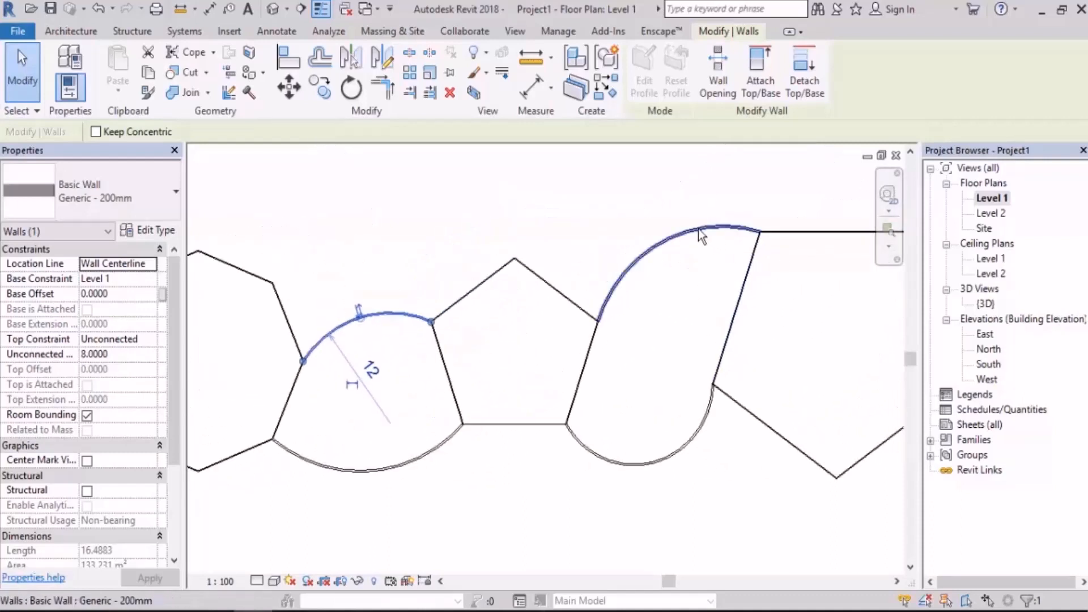
pyautogui.click(699, 229)
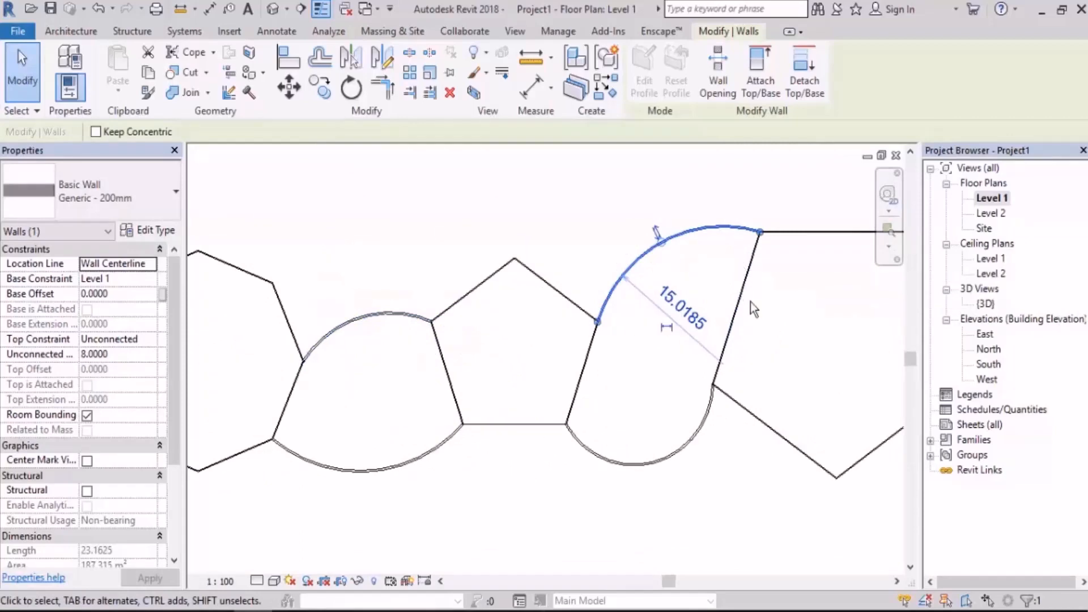
pyautogui.click(798, 333)
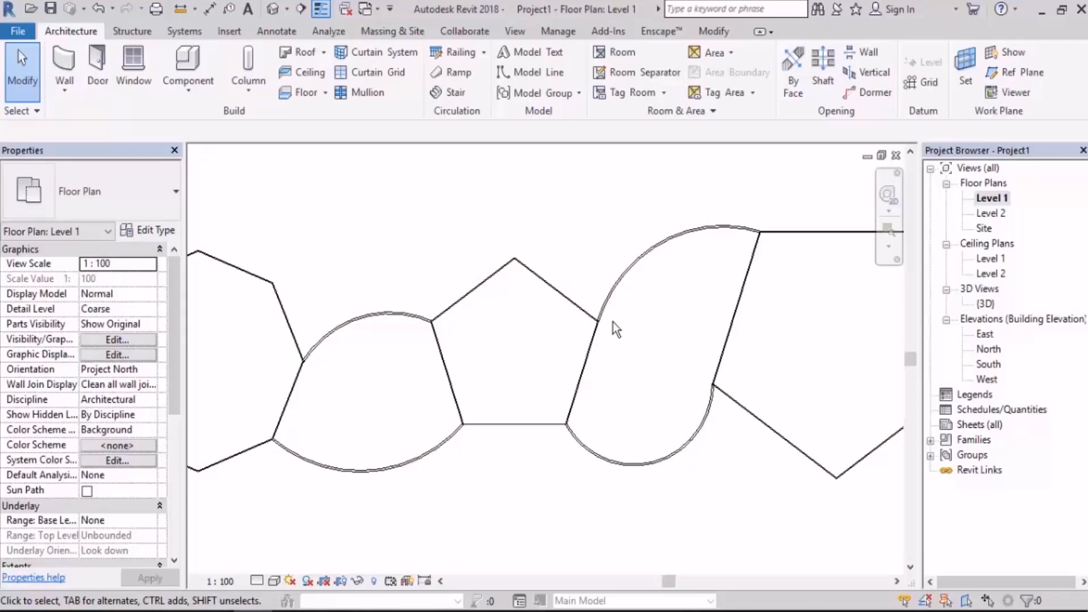
pyautogui.click(688, 231)
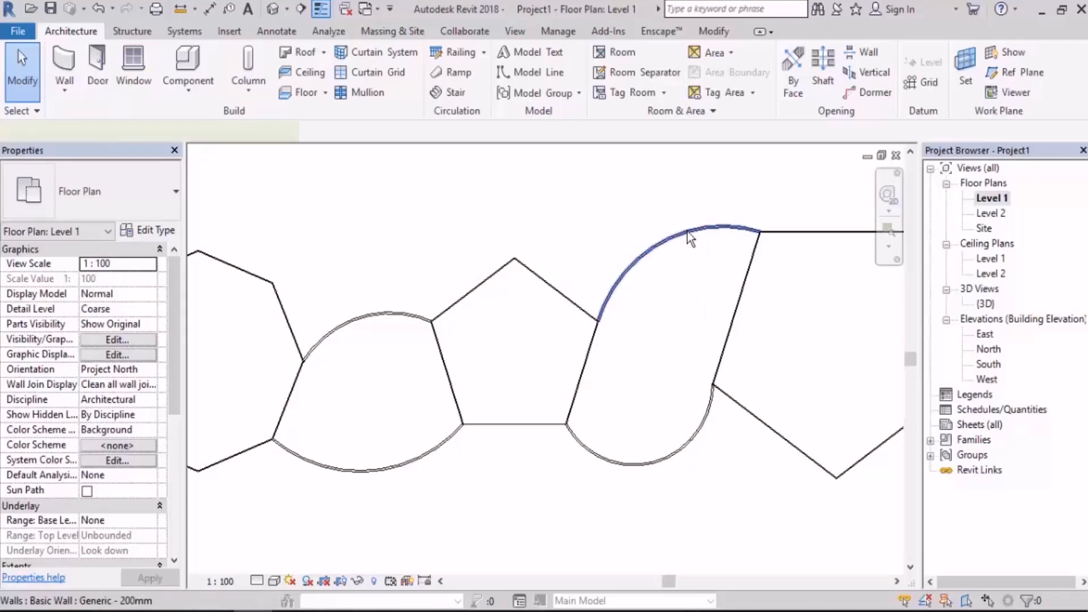
pyautogui.press('Delete')
# Step: Dismiss the save reminder and try an arc wall from the small pentagon's right corner to the large pentagon's upper-left corner, cancelling it before completion
pyautogui.scroll(3, 782, 238)
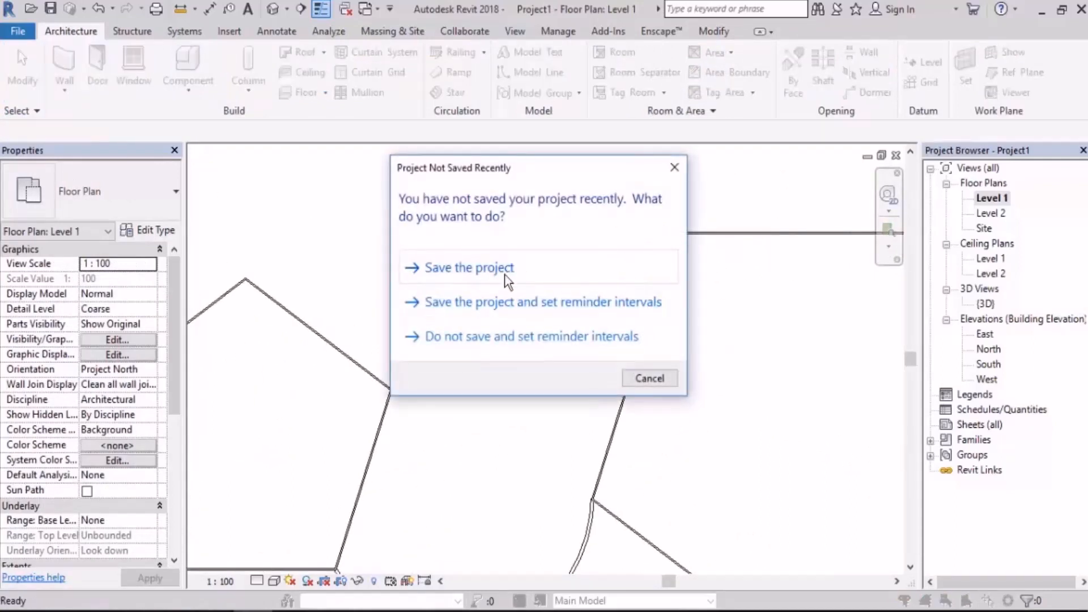
pyautogui.click(649, 379)
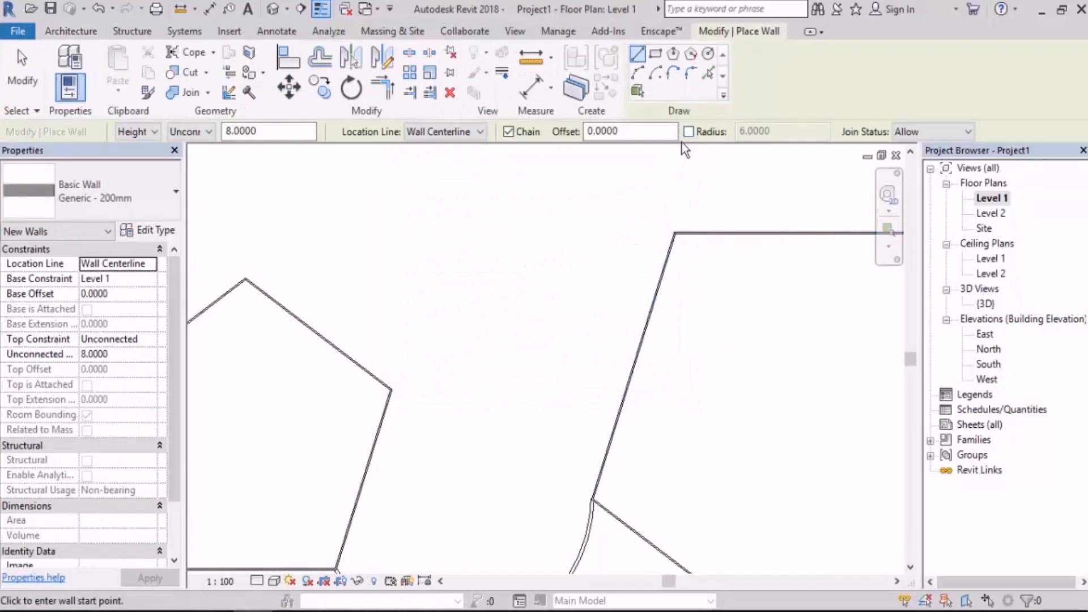
pyautogui.click(637, 72)
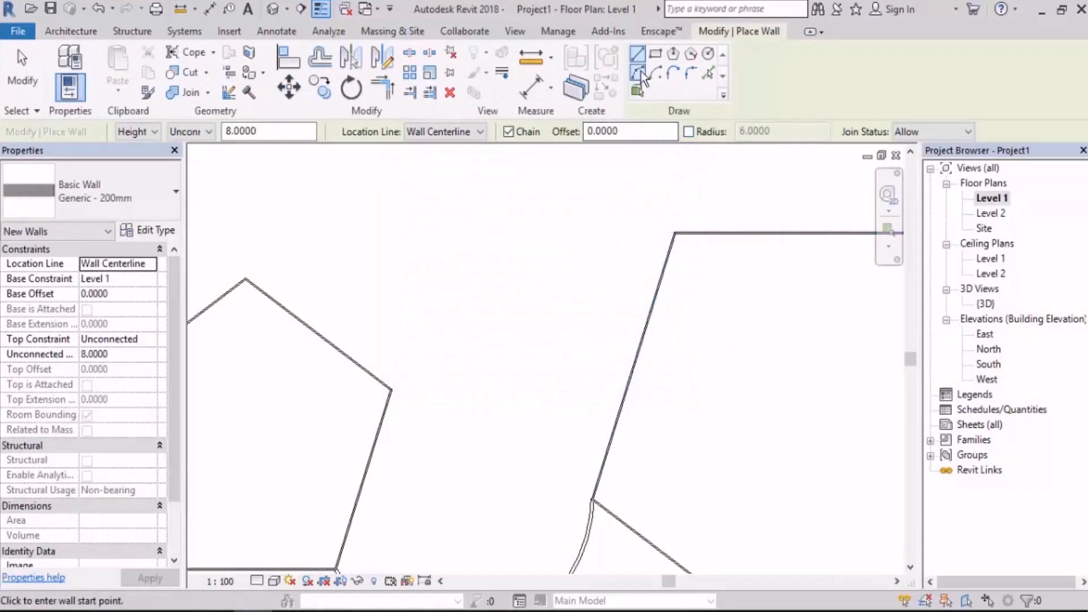
pyautogui.click(391, 390)
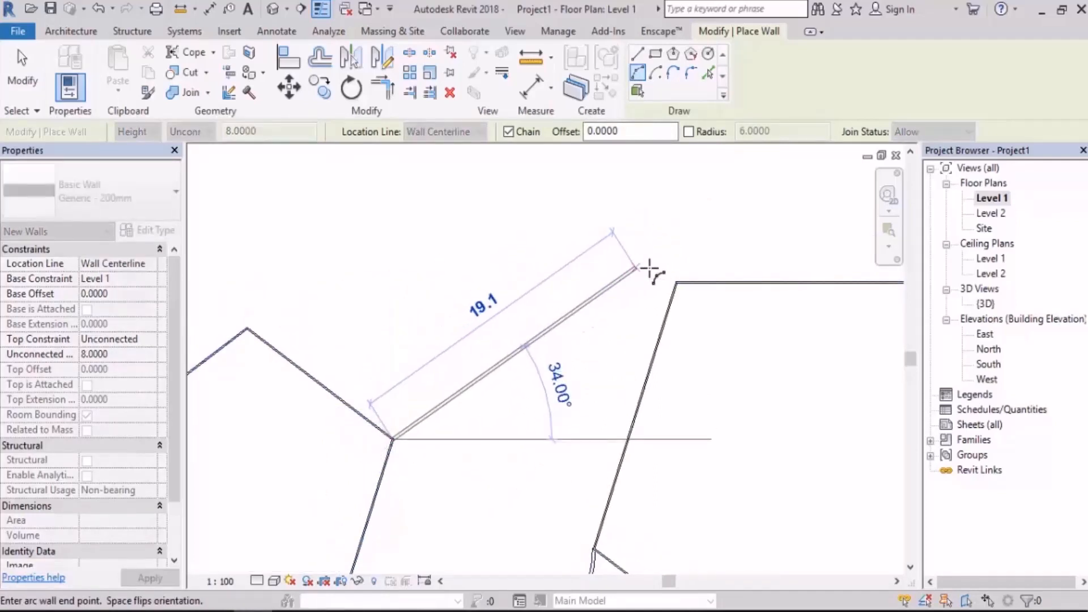
pyautogui.click(676, 282)
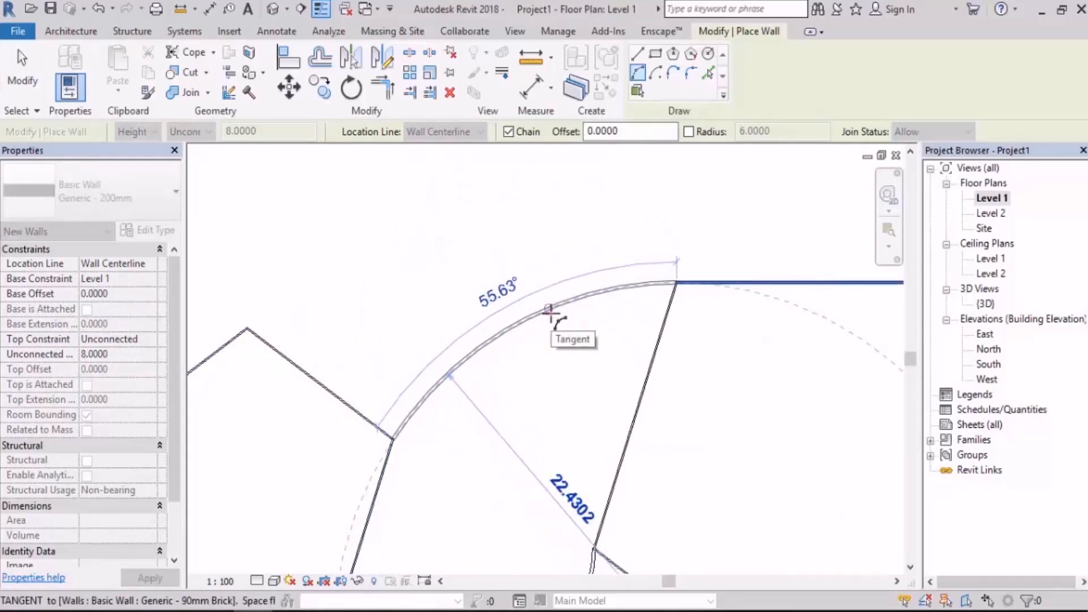
pyautogui.moveTo(549, 311); pyautogui.dragTo(442, 265, button='middle')
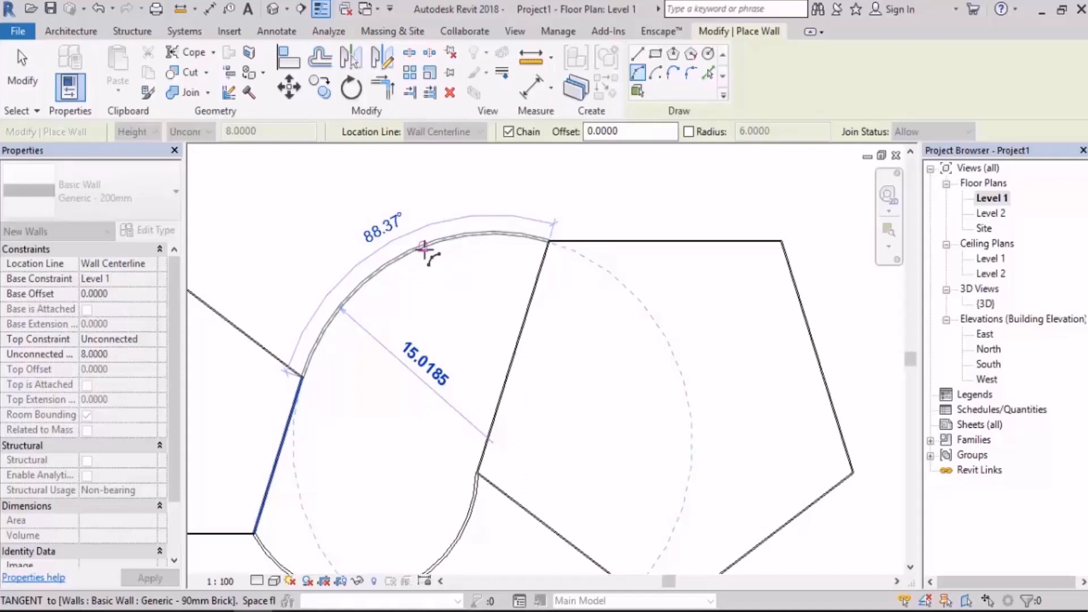
pyautogui.click(23, 72)
# Step: Start a new wall with the Center-ends Arc method at the plain rectangular walls
pyautogui.scroll(1, 399, 244)
pyautogui.moveTo(399, 244); pyautogui.dragTo(504, 286, button='middle')
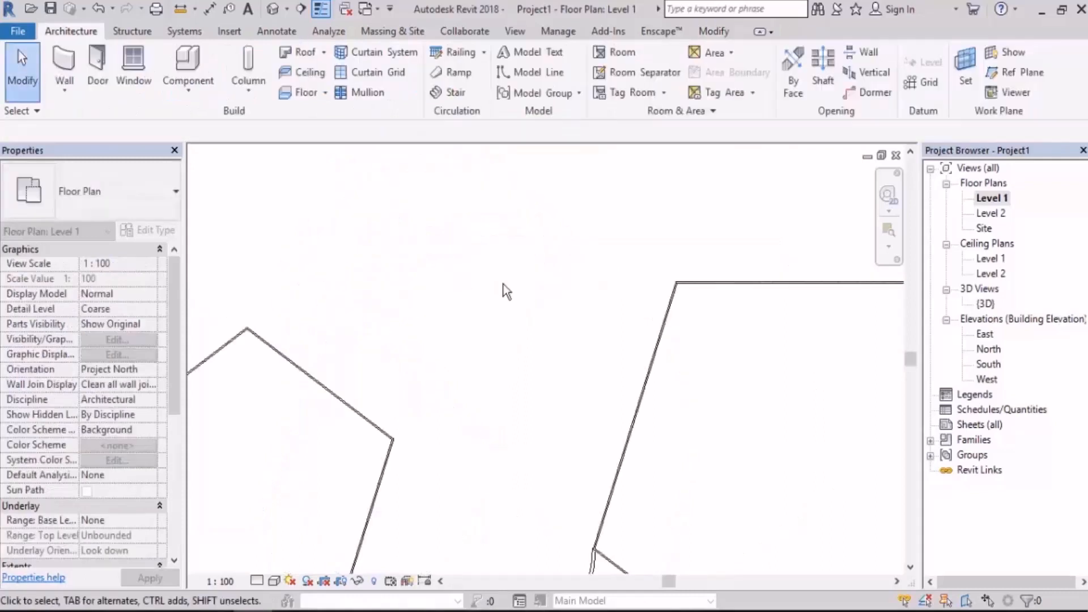
pyautogui.scroll(-4, 504, 286)
pyautogui.moveTo(502, 341); pyautogui.dragTo(510, 317, button='middle')
pyautogui.click(64, 65)
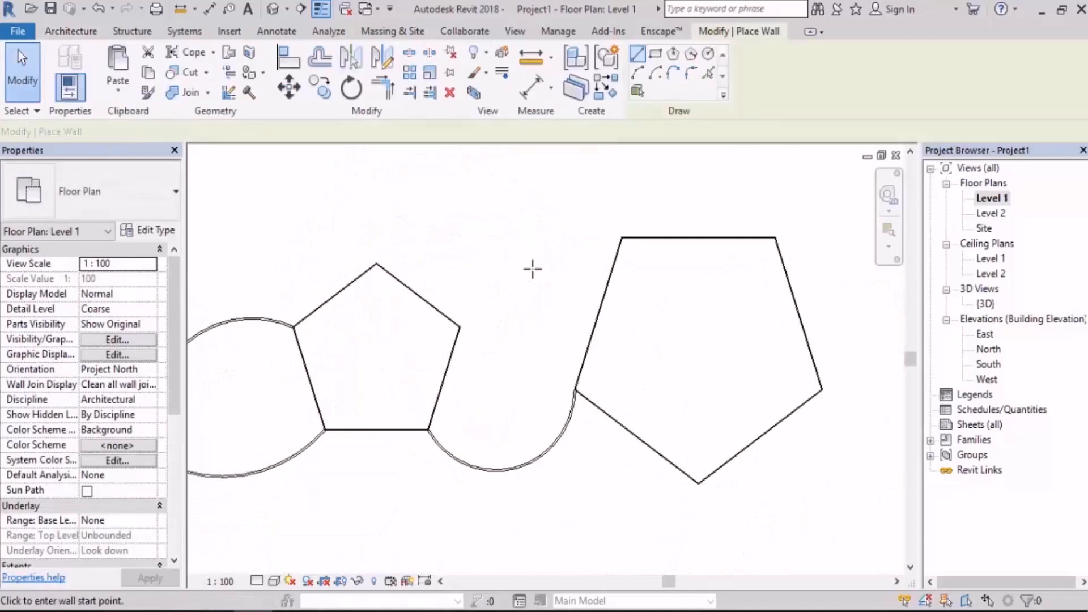
pyautogui.moveTo(593, 202); pyautogui.dragTo(659, 151, button='middle')
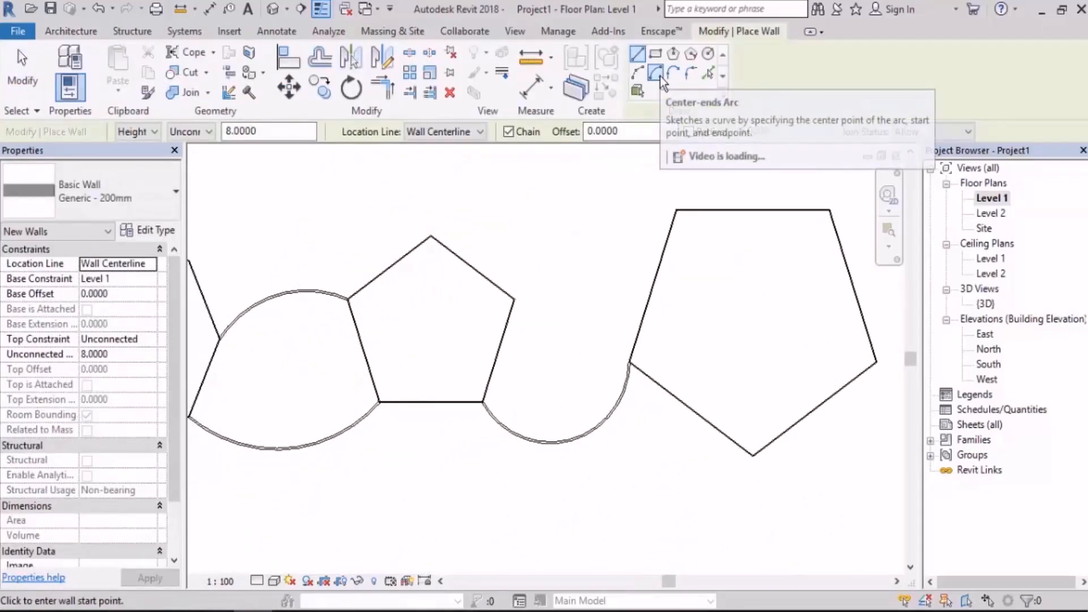
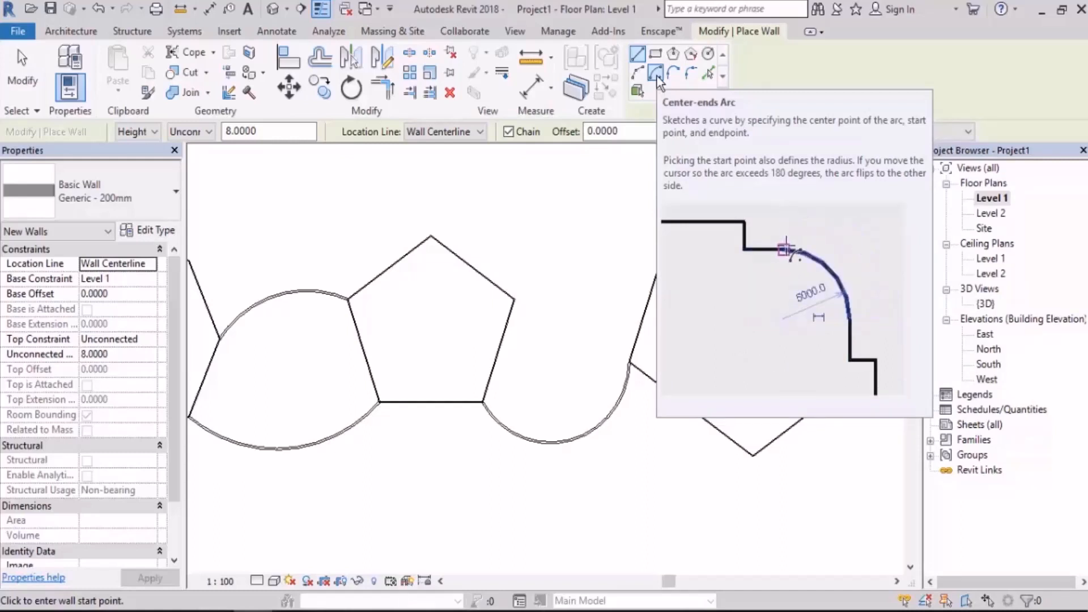
pyautogui.click(656, 74)
pyautogui.scroll(-2, 745, 389)
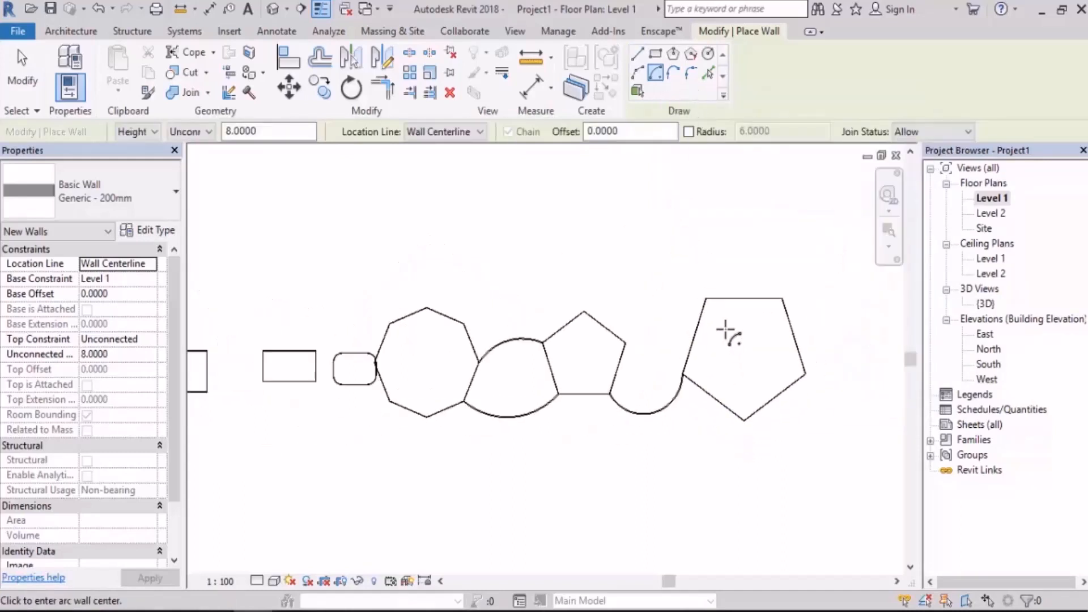
pyautogui.scroll(-1, 746, 372)
pyautogui.scroll(5, 408, 340)
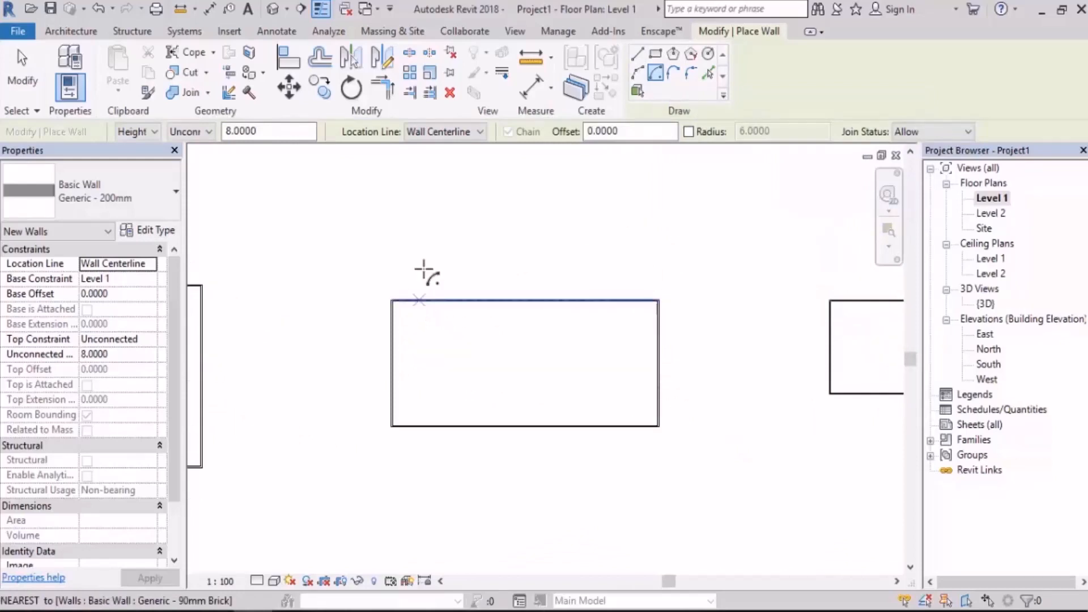
pyautogui.moveTo(598, 310); pyautogui.dragTo(577, 396, button='middle')
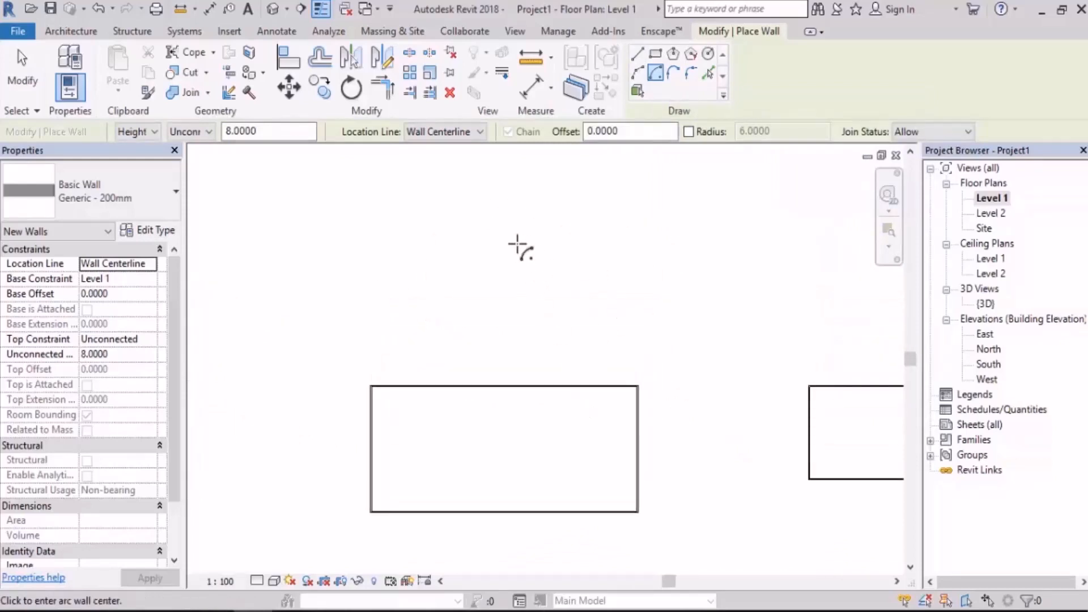
pyautogui.scroll(1, 534, 337)
pyautogui.moveTo(541, 353); pyautogui.dragTo(514, 374, button='middle')
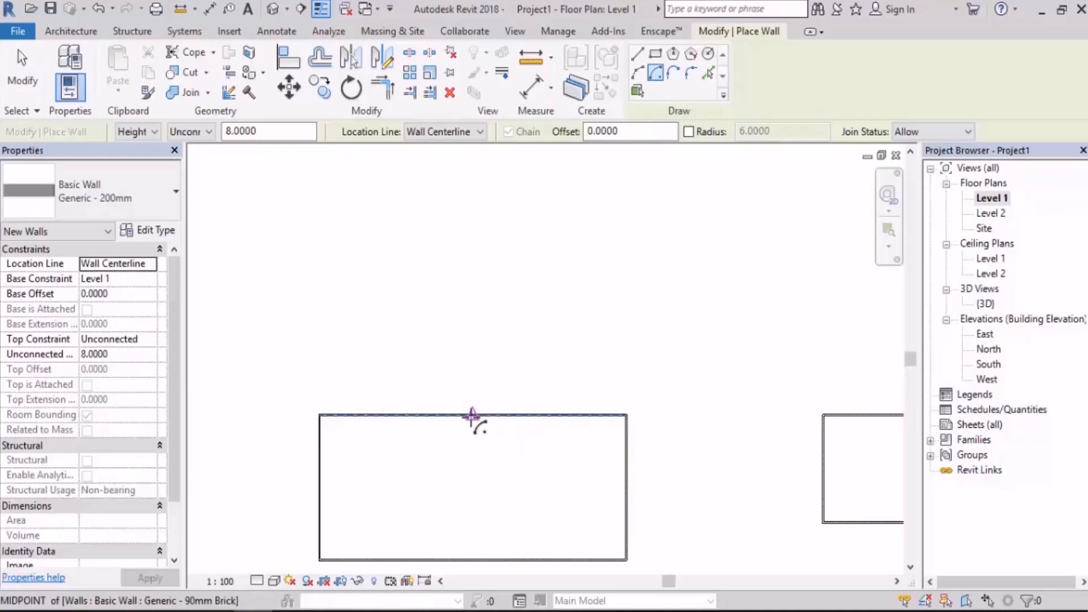
# Step: Try a center-ends arc wall with radius 6 centred on the midpoint of the rectangle's upper wall, and cancel it
pyautogui.click(474, 416)
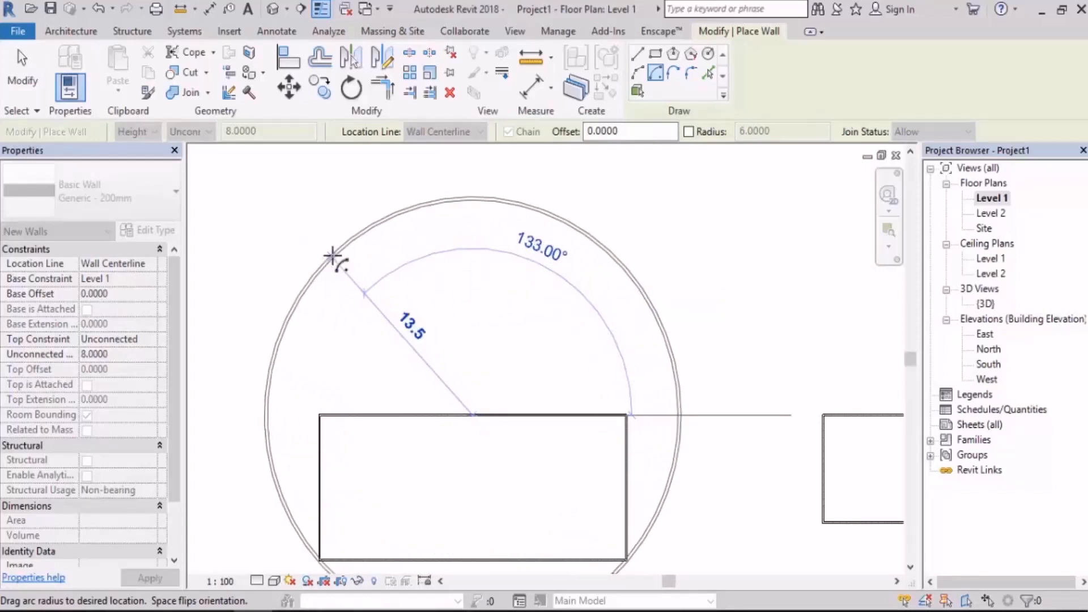
pyautogui.write('6')
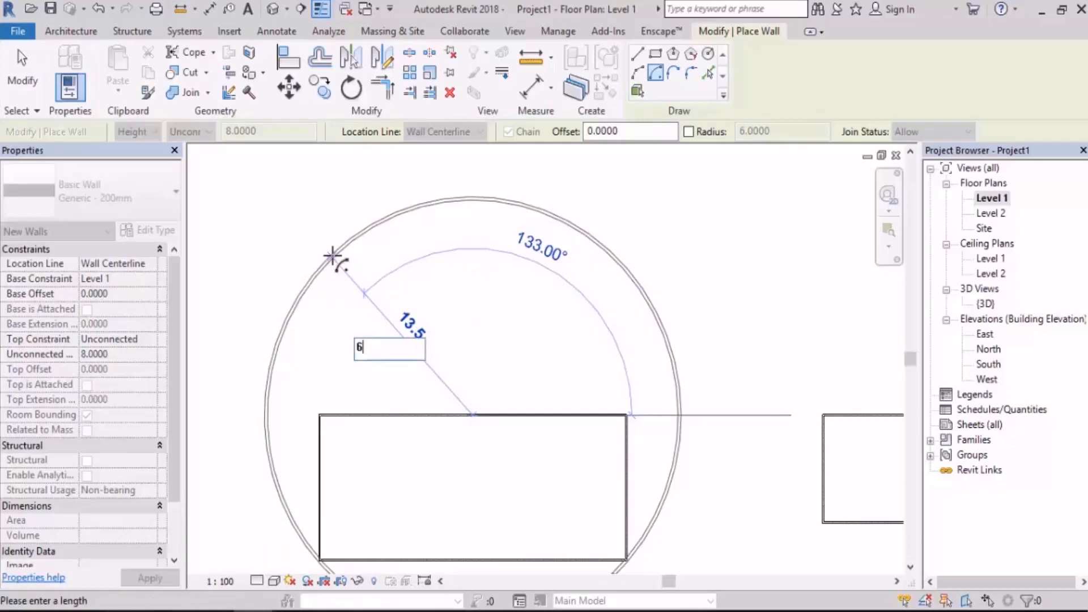
pyautogui.press('Return')
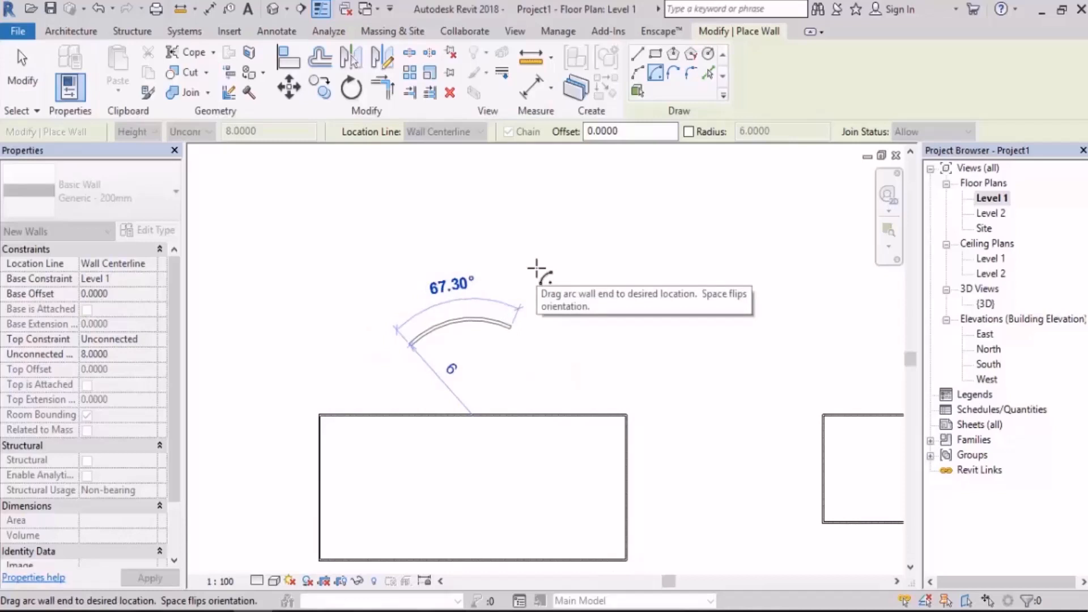
pyautogui.press('Escape')
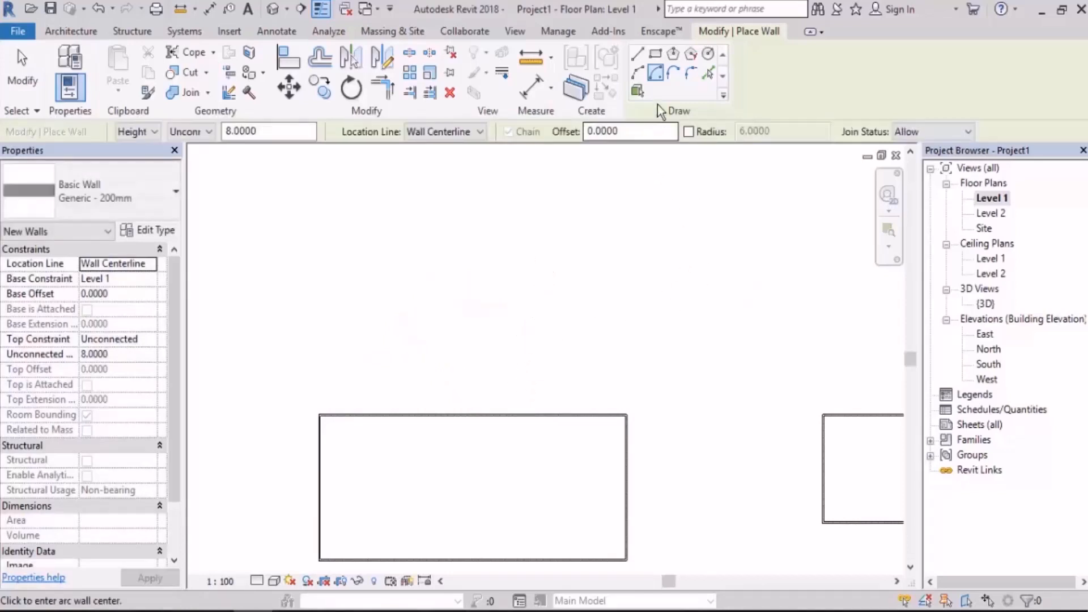
# Step: Draw a center-ends arc wall centred on the midpoint of the rectangle's upper wall, with radius 7 and a 180° sweep above it
pyautogui.moveTo(498, 376); pyautogui.dragTo(502, 316, button='middle')
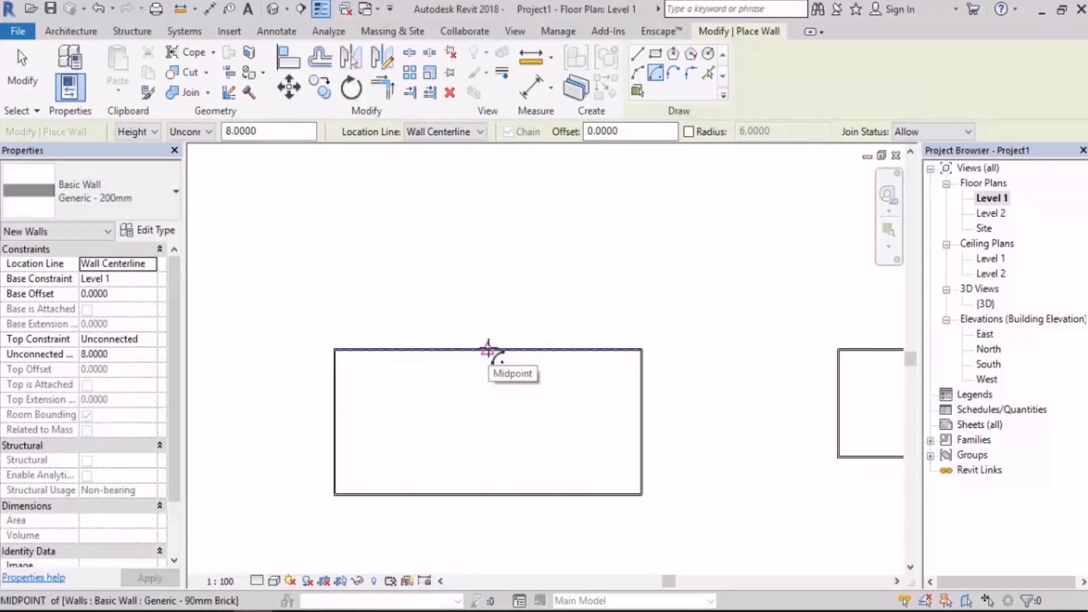
pyautogui.click(489, 351)
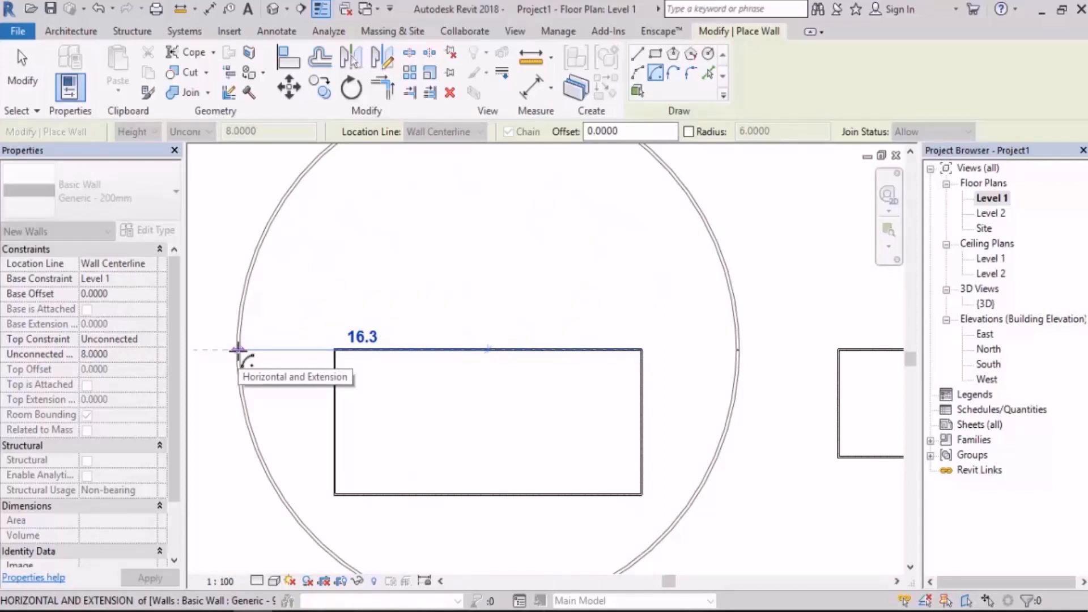
pyautogui.write('7')
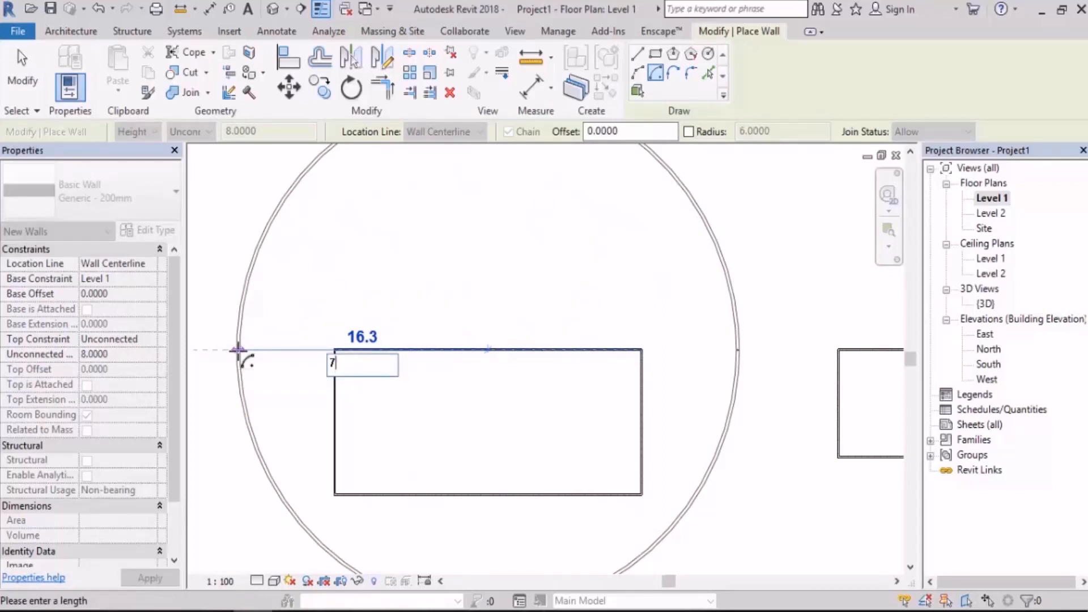
pyautogui.press('Return')
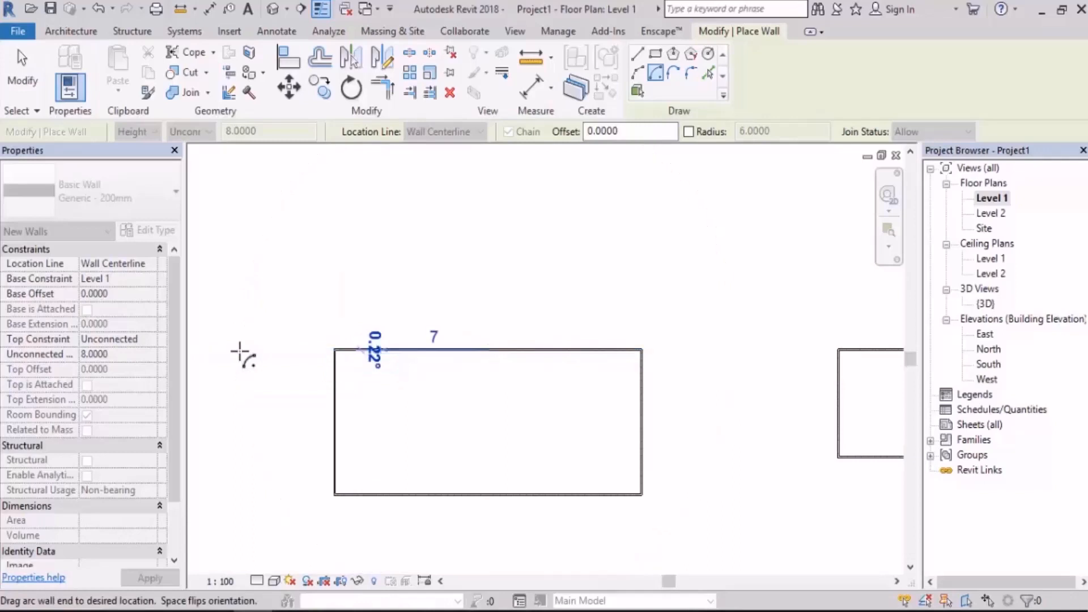
pyautogui.scroll(1, 277, 340)
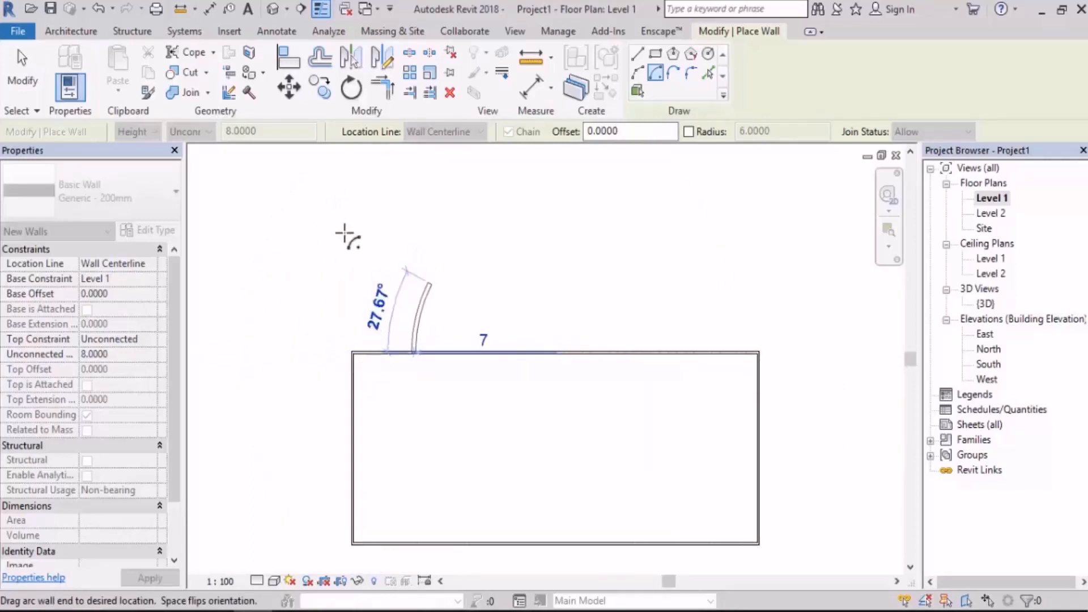
pyautogui.moveTo(343, 234); pyautogui.dragTo(246, 335, button='middle')
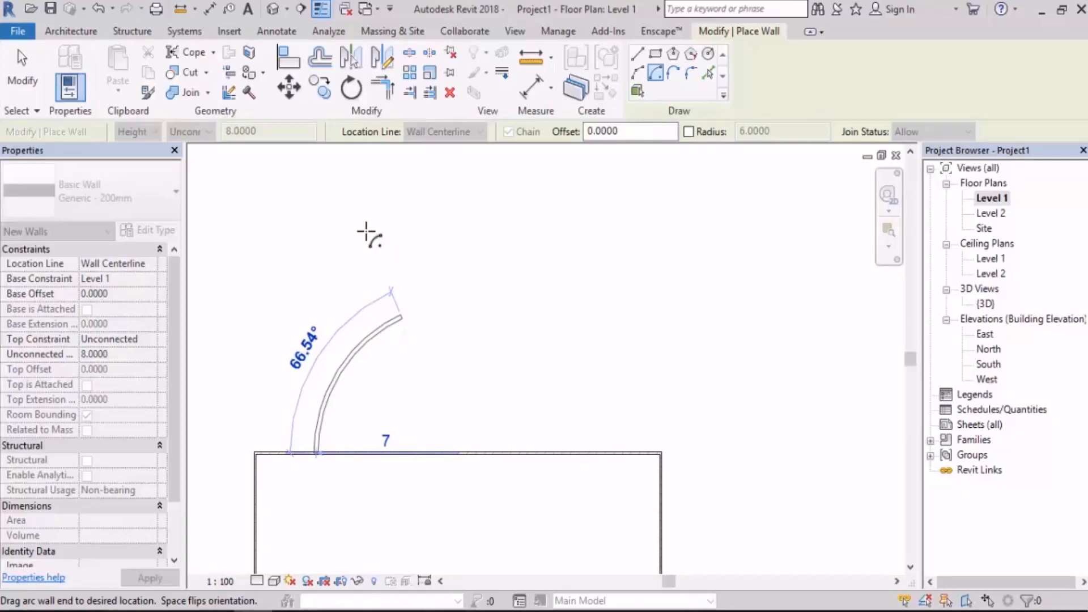
pyautogui.write('180')
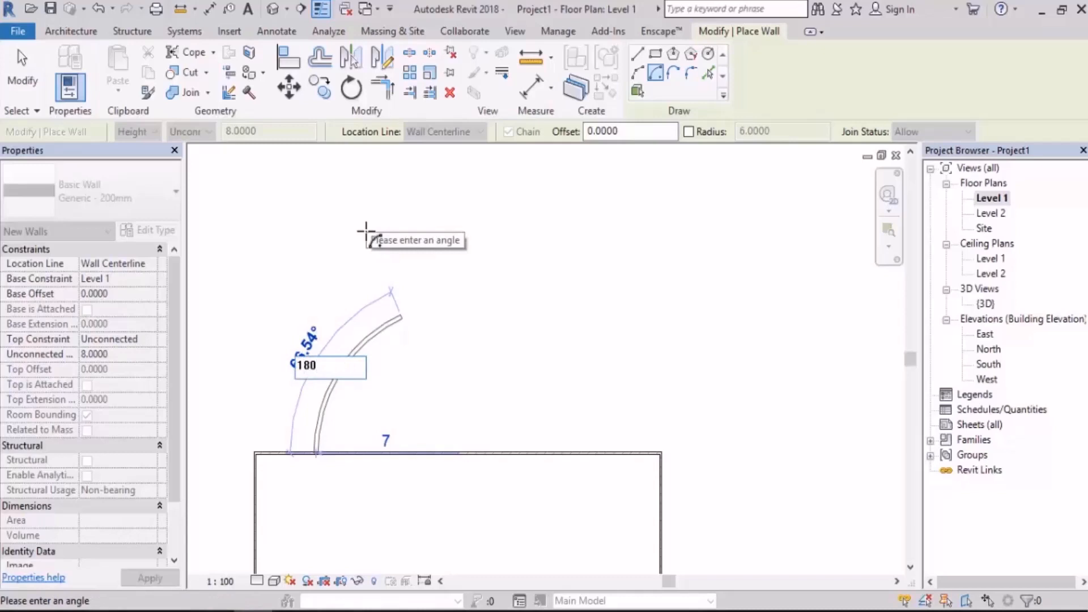
pyautogui.press('Return')
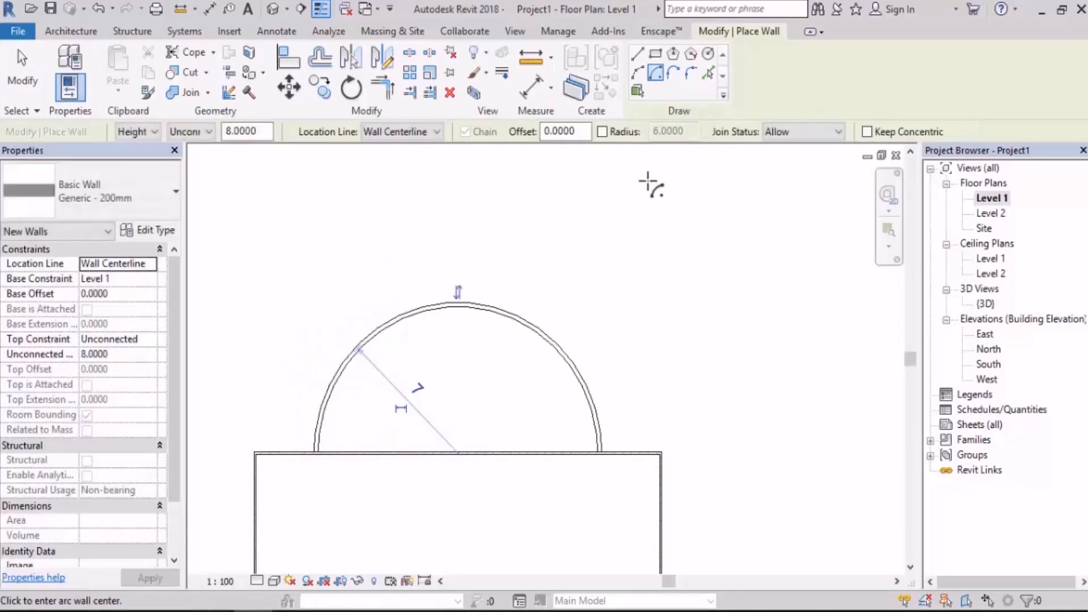
# Step: Draw a center-ends arc wall centred on the midpoint of the same rectangle's lower wall, with radius 6 and a 180° sweep below it
pyautogui.scroll(-2, 615, 250)
pyautogui.moveTo(637, 440); pyautogui.dragTo(627, 366, button='middle')
pyautogui.scroll(2, 546, 417)
pyautogui.moveTo(546, 420); pyautogui.dragTo(593, 349, button='middle')
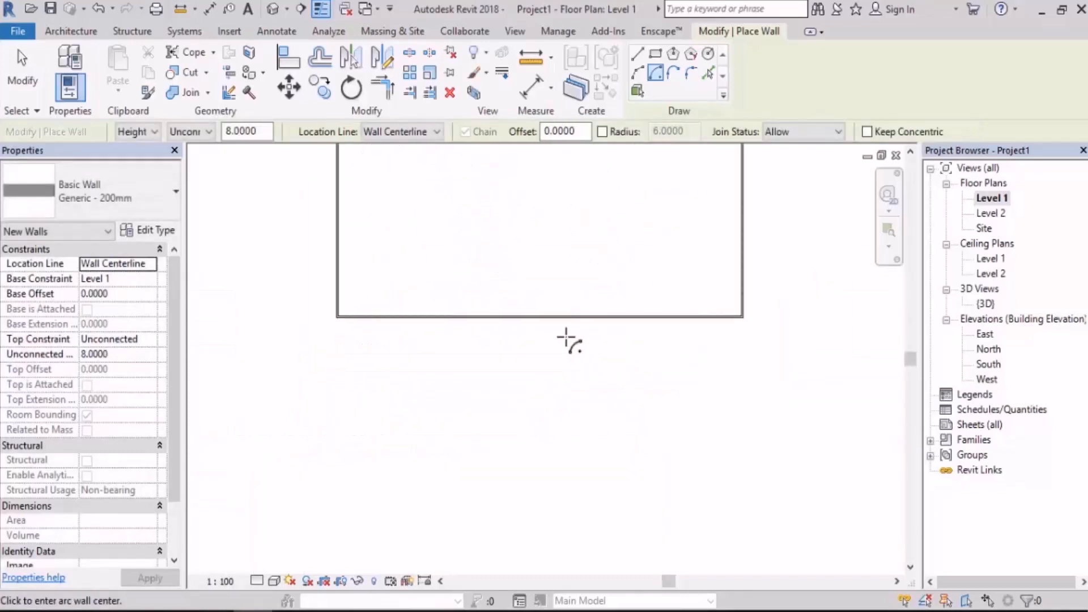
pyautogui.click(540, 316)
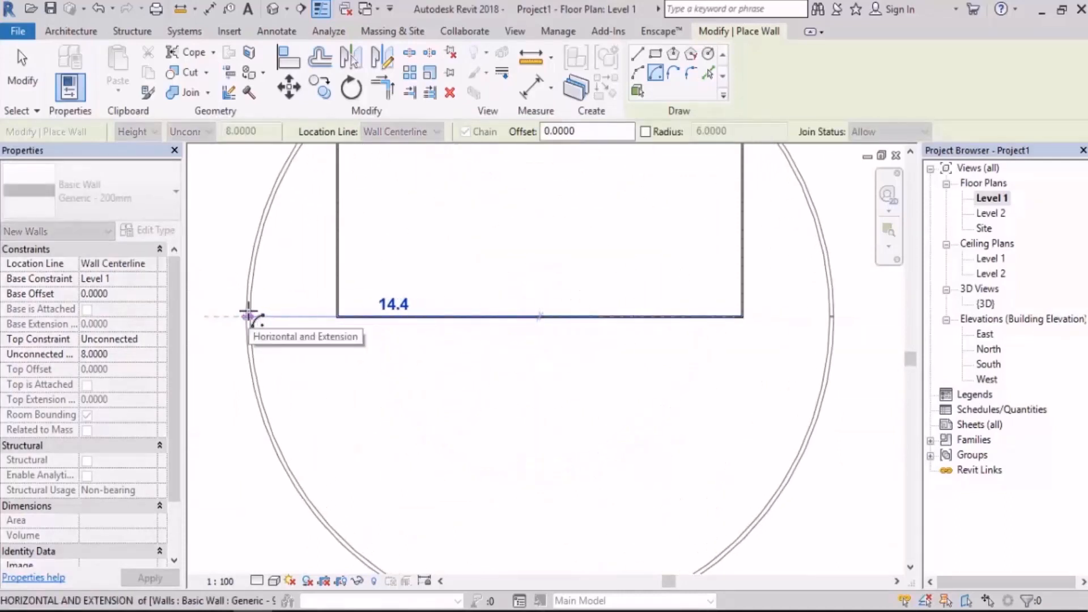
pyautogui.write('6')
pyautogui.press('Return')
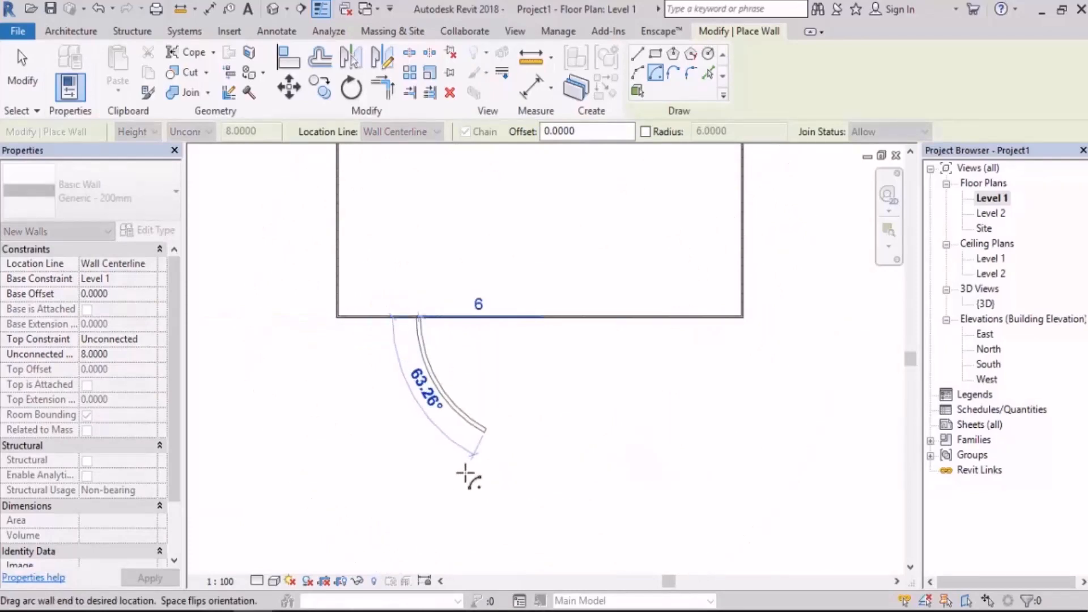
pyautogui.write('180')
pyautogui.press('Return')
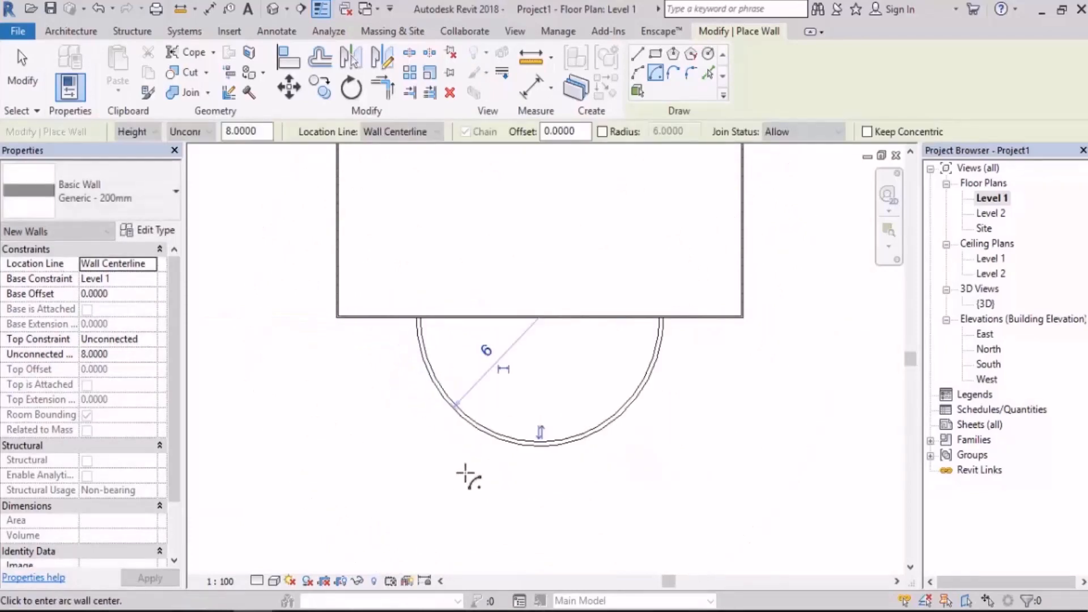
# Step: Draw a radius 6, 270° arc wall around the upper-left corner of the neighbouring rectangle to the left, starting on its left wall
pyautogui.scroll(-4, 481, 469)
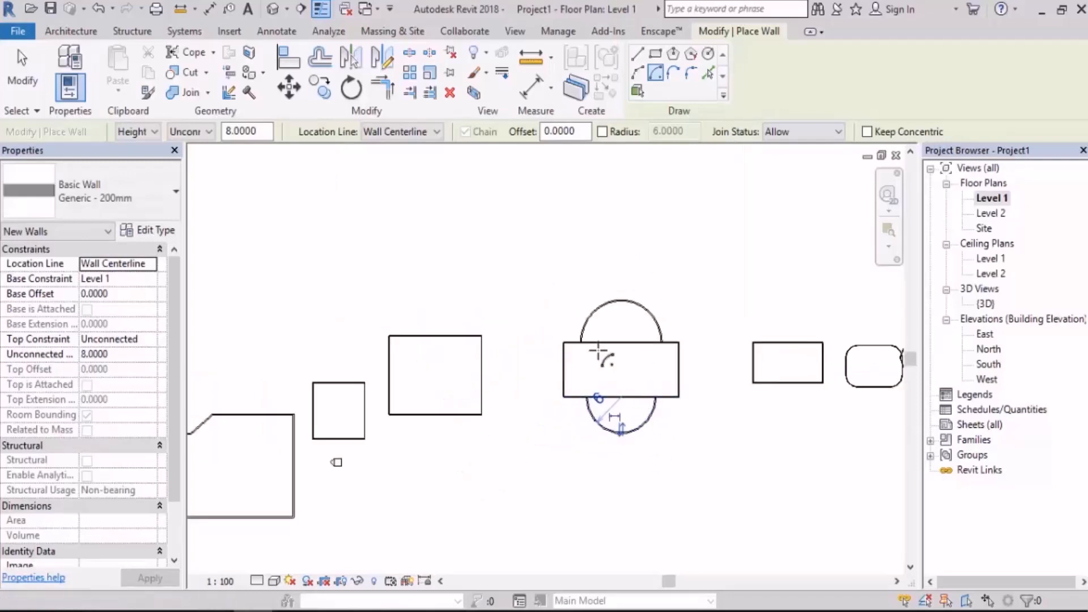
pyautogui.scroll(5, 587, 309)
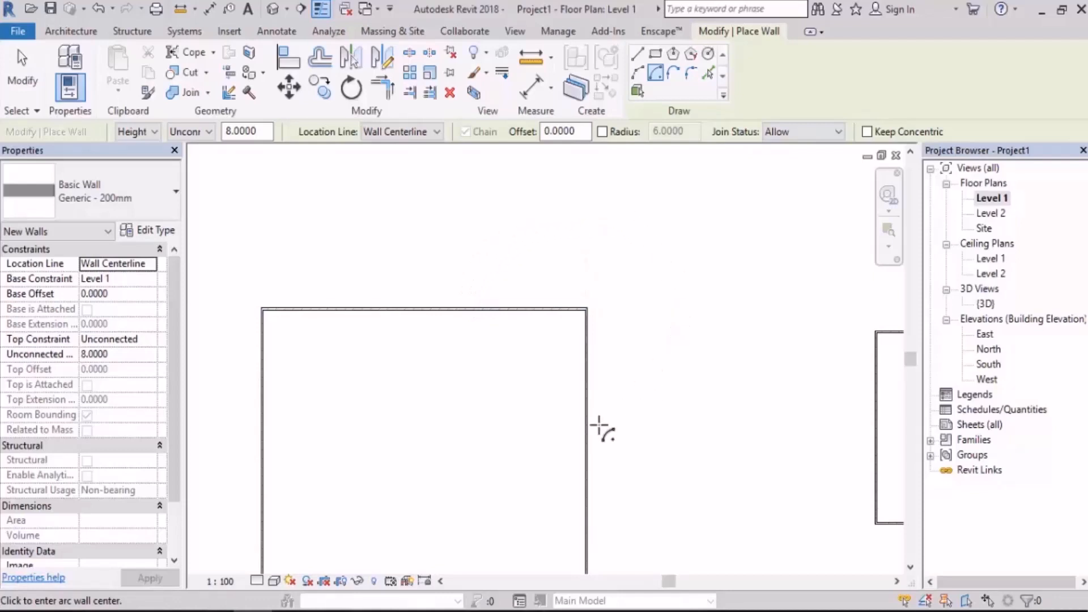
pyautogui.moveTo(478, 405); pyautogui.dragTo(648, 427, button='middle')
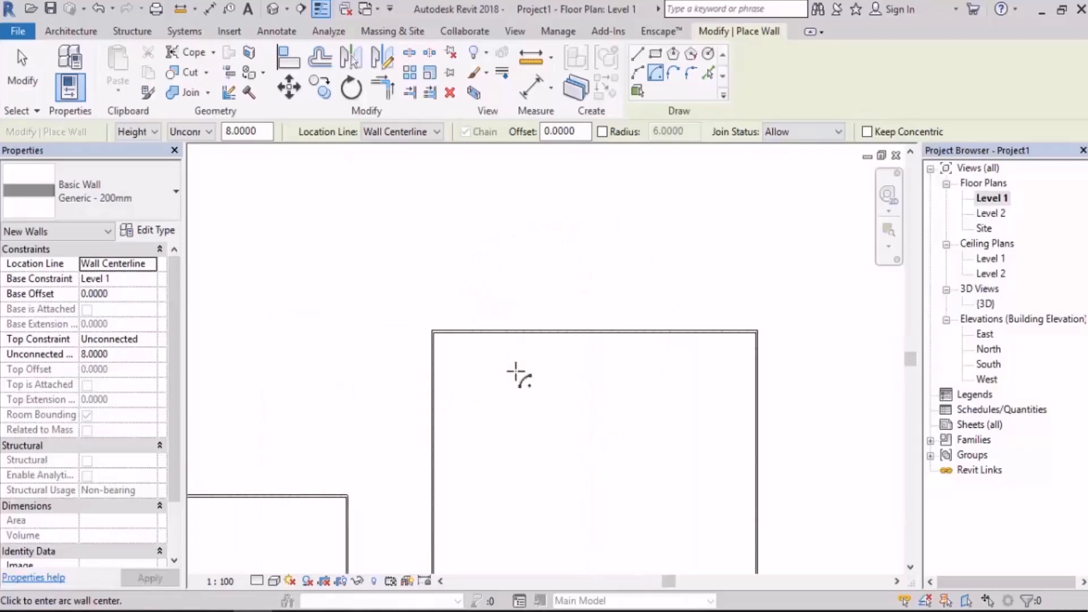
pyautogui.scroll(2, 446, 396)
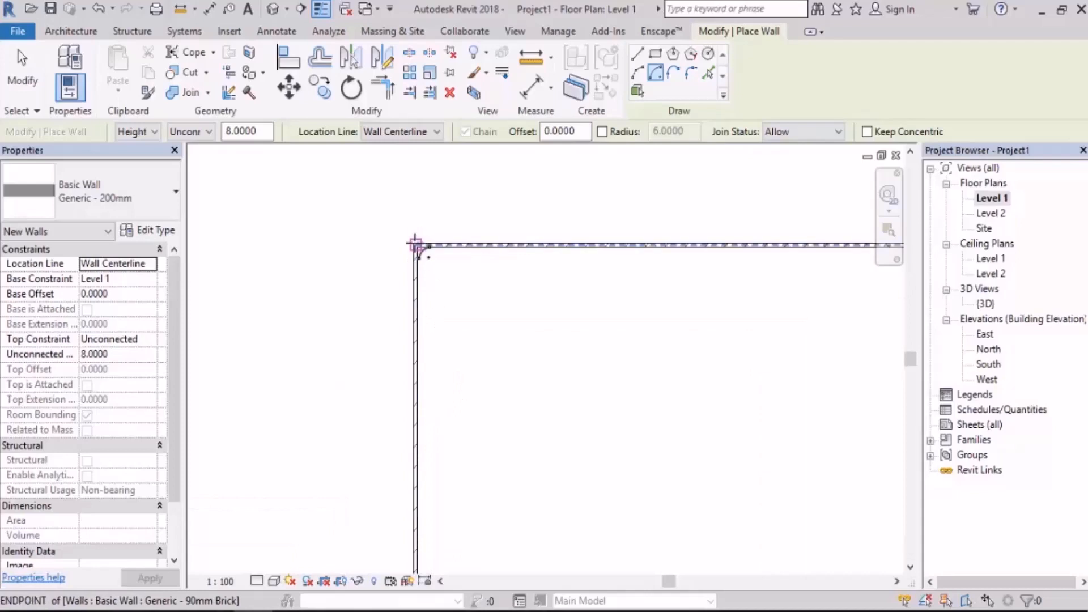
pyautogui.click(415, 244)
pyautogui.scroll(-1, 709, 381)
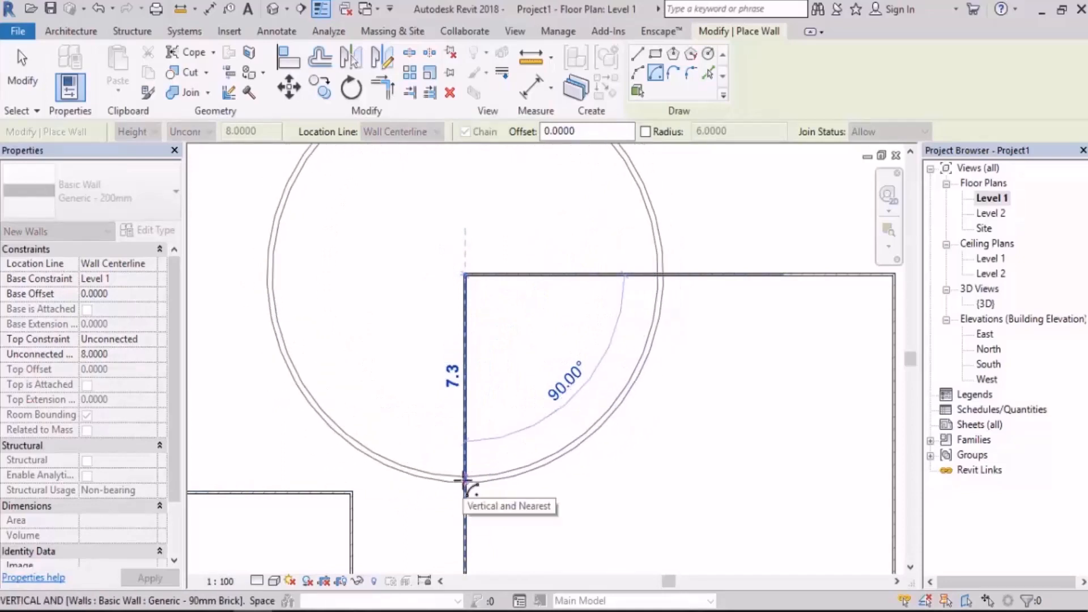
pyautogui.write('6')
pyautogui.press('Return')
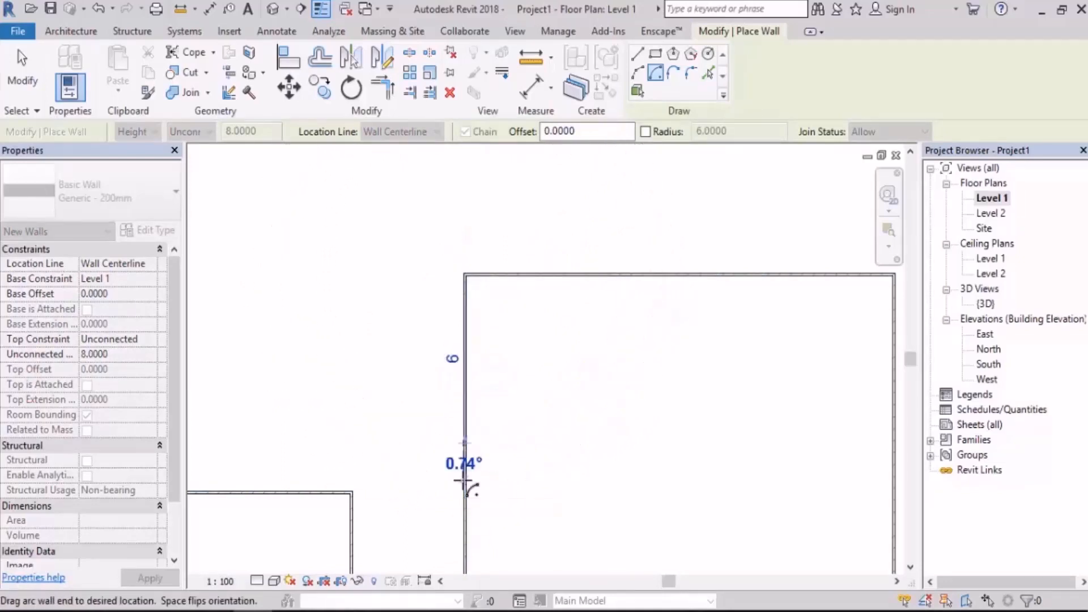
pyautogui.scroll(-2, 332, 441)
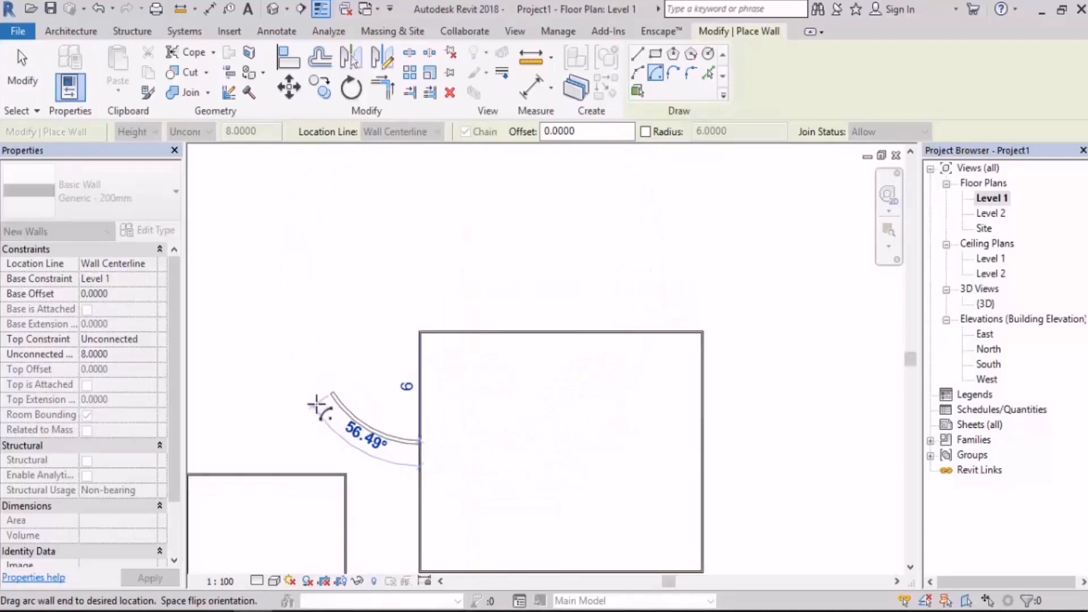
pyautogui.write('270')
pyautogui.press('Return')
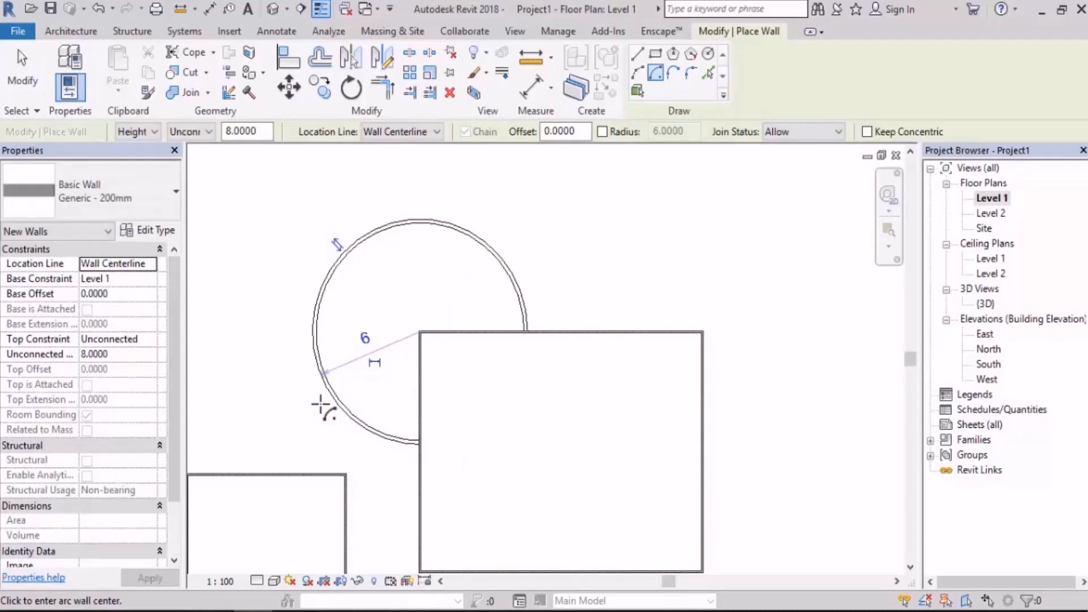
# Step: Draw an arc wall centred on the octagon's top corner, starting on its upper-left wall, with radius 7 and a sweep of about 158°
pyautogui.scroll(-4, 510, 360)
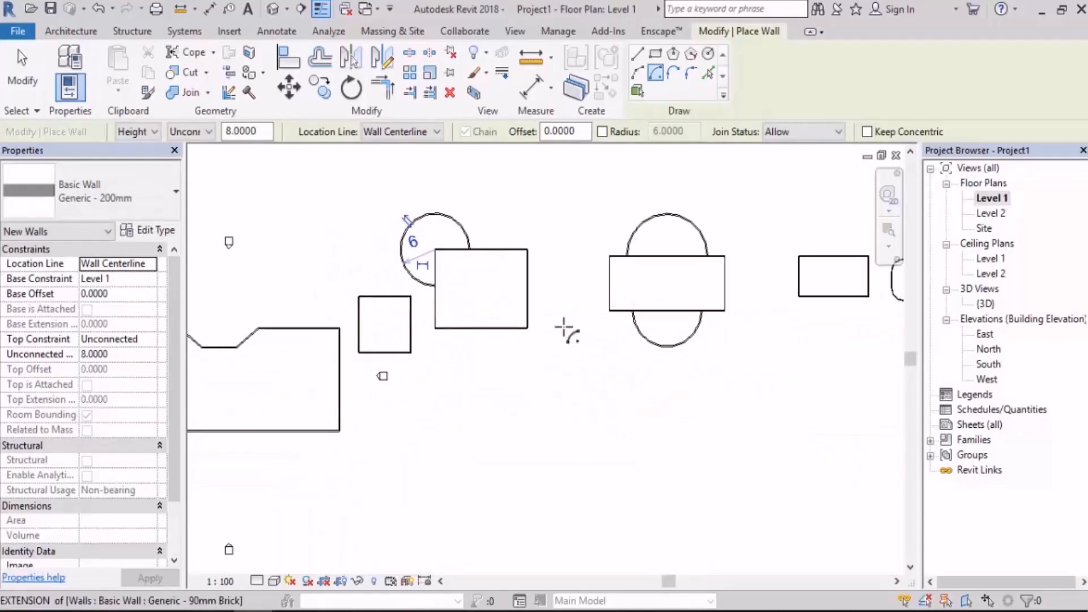
pyautogui.scroll(-2, 674, 380)
pyautogui.moveTo(683, 388); pyautogui.dragTo(418, 415, button='middle')
pyautogui.scroll(5, 711, 288)
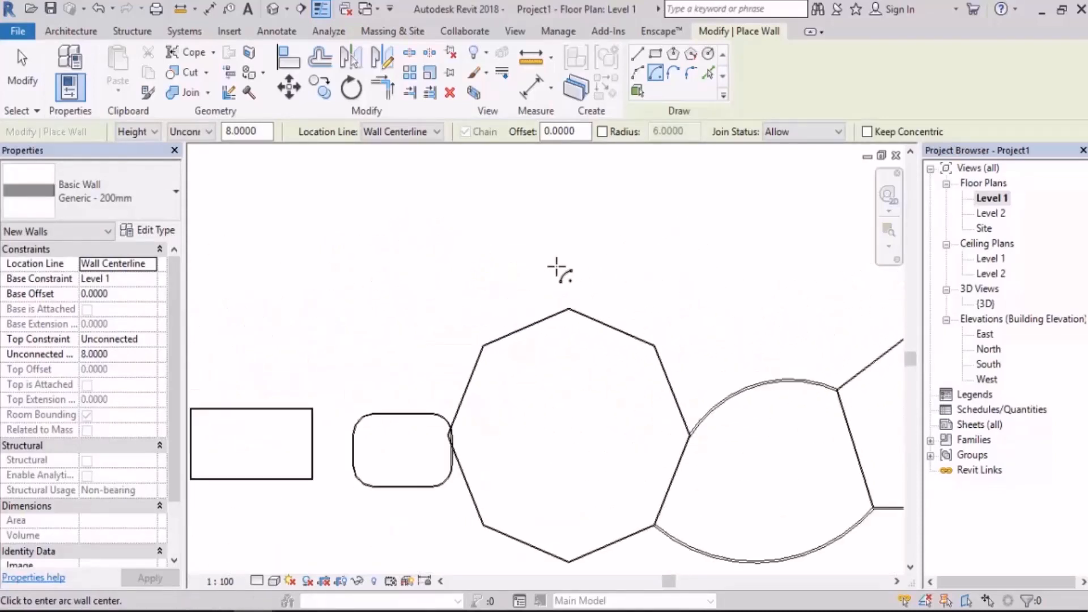
pyautogui.scroll(5, 619, 389)
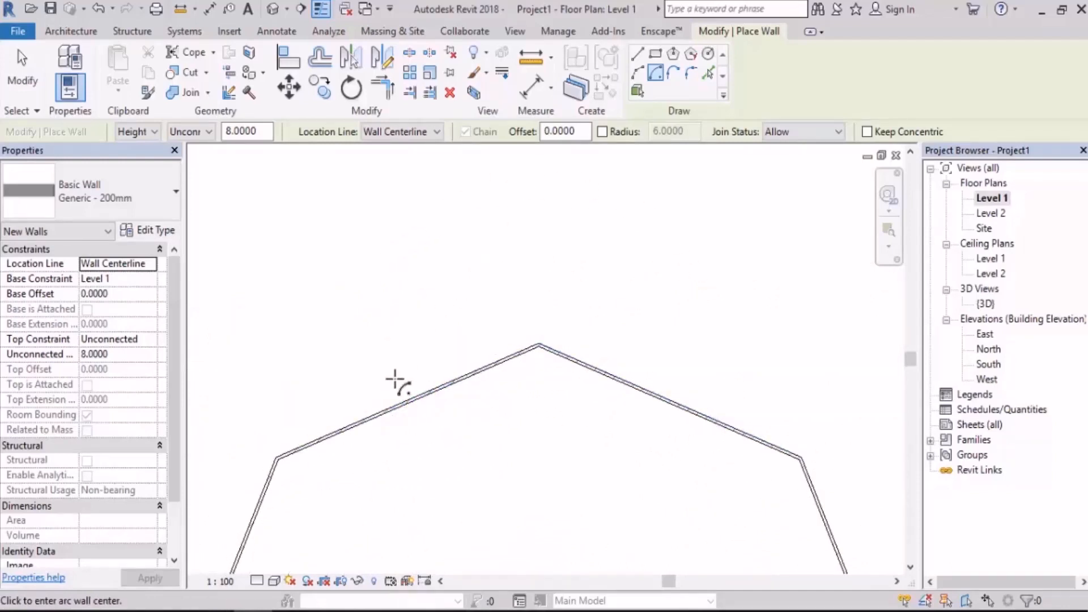
pyautogui.click(540, 344)
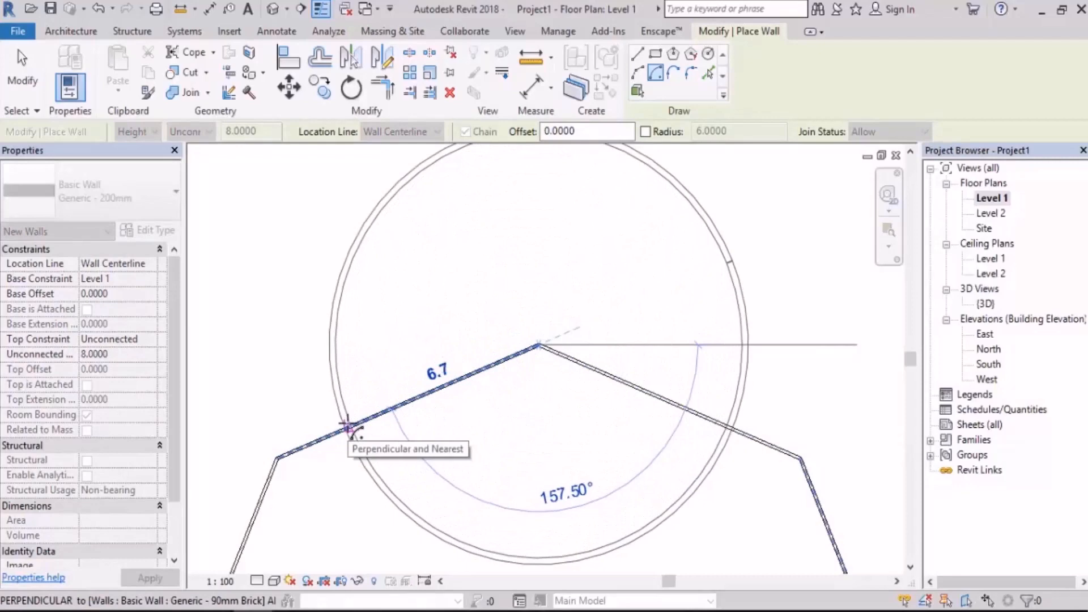
pyautogui.write('7')
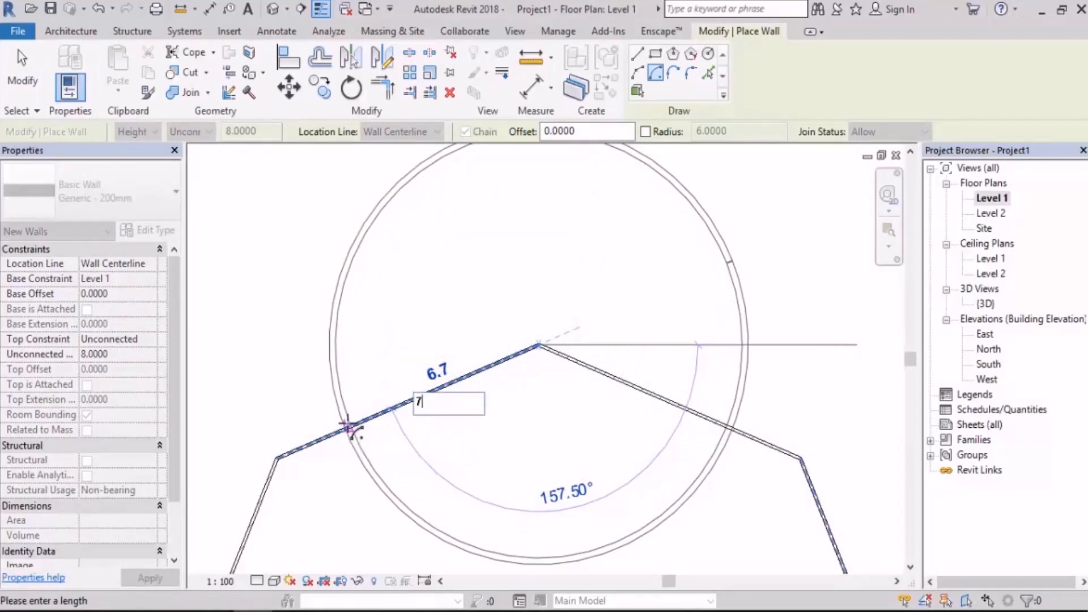
pyautogui.press('Return')
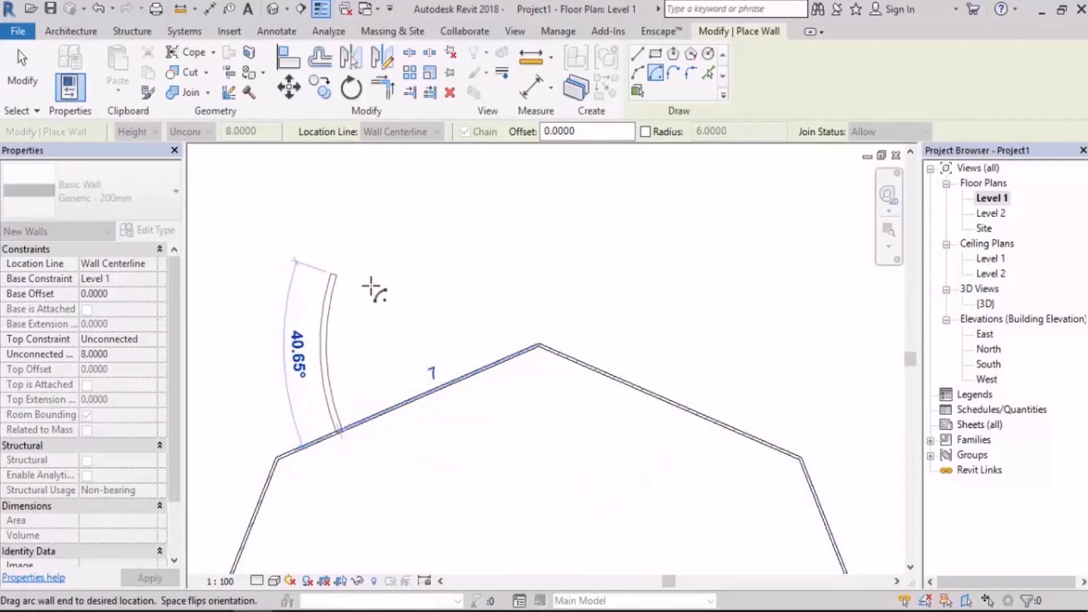
pyautogui.scroll(-2, 397, 307)
pyautogui.moveTo(399, 306); pyautogui.dragTo(387, 386, button='middle')
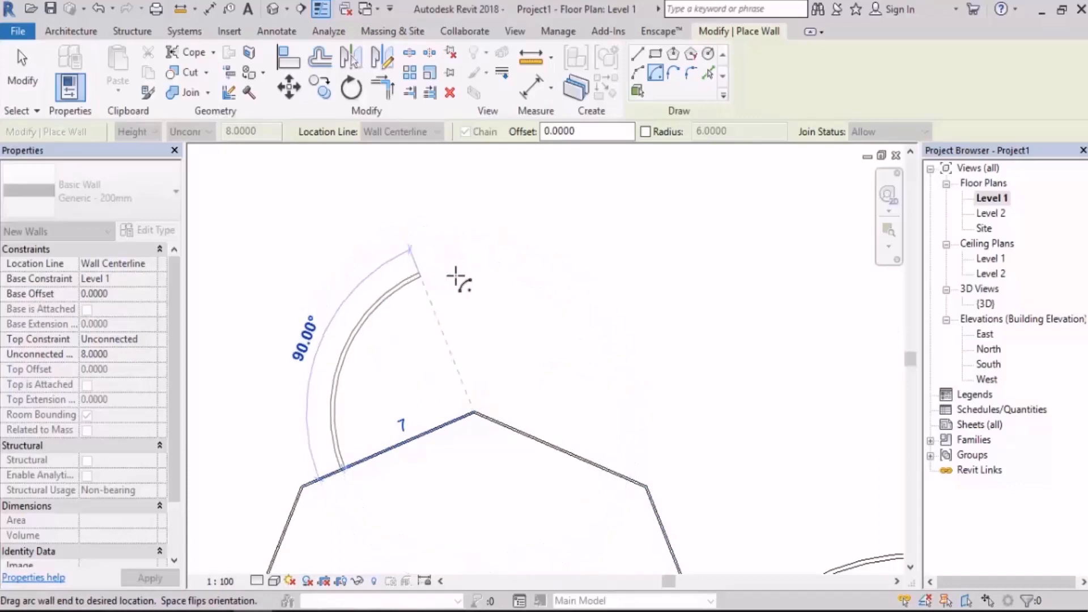
pyautogui.click(576, 305)
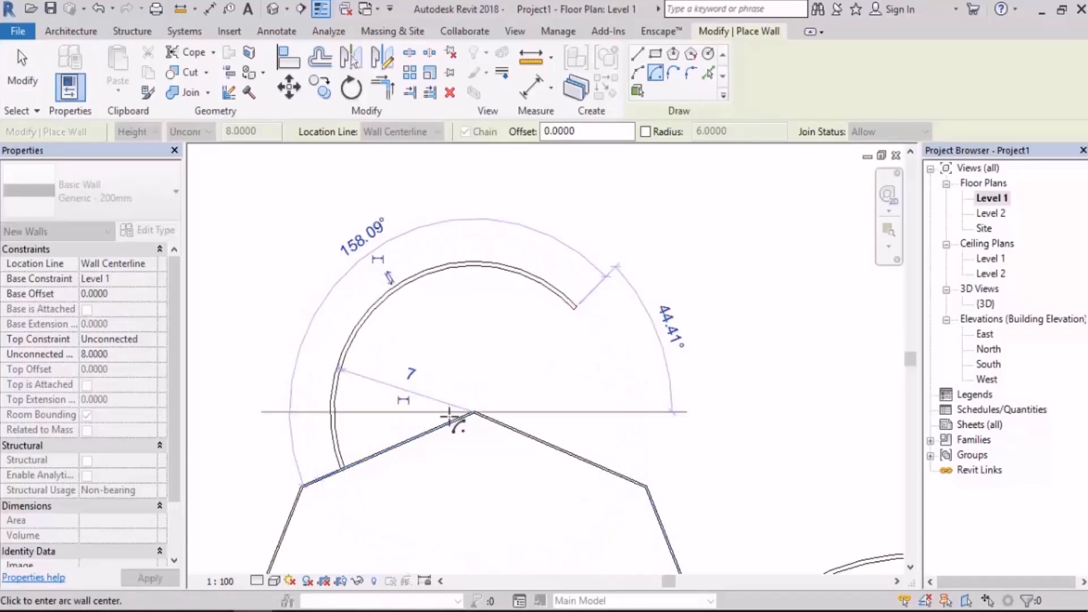
# Step: Extend the free end of the octagon's new arc wall until it meets the octagon's upper-right wall
pyautogui.click(26, 84)
pyautogui.click(485, 265)
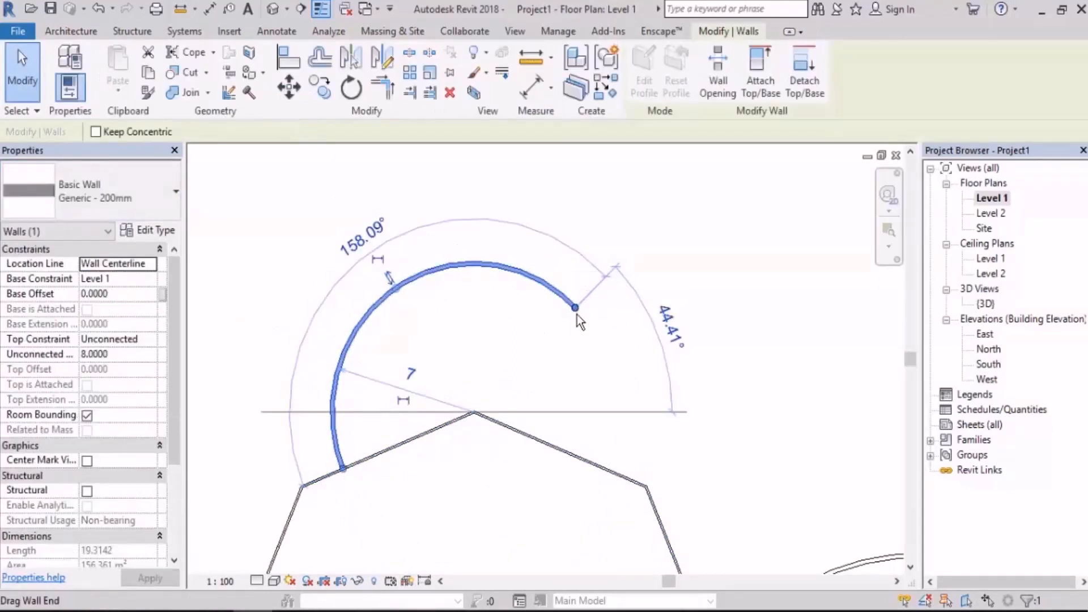
pyautogui.moveTo(575, 307); pyautogui.dragTo(626, 457)
pyautogui.click(712, 329)
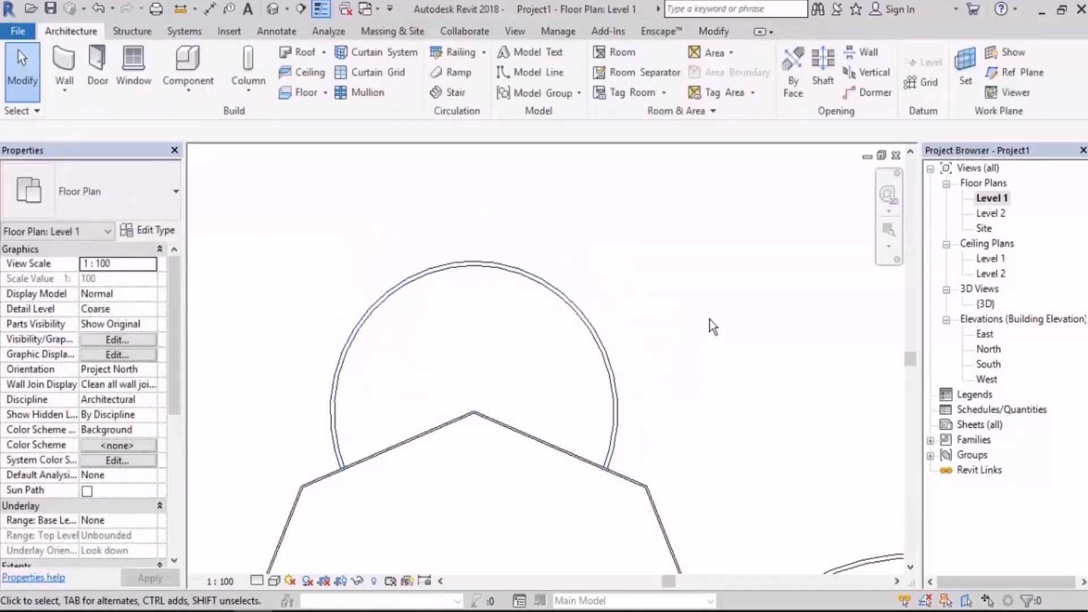
# Step: Draw a center-ends arc wall centred on the pentagon's top corner, starting on its upper-left wall, with radius about 7.3 and a sweep of about 160°
pyautogui.scroll(-4, 491, 245)
pyautogui.moveTo(521, 395); pyautogui.dragTo(338, 331, button='middle')
pyautogui.scroll(2, 666, 280)
pyautogui.moveTo(669, 281); pyautogui.dragTo(616, 388, button='middle')
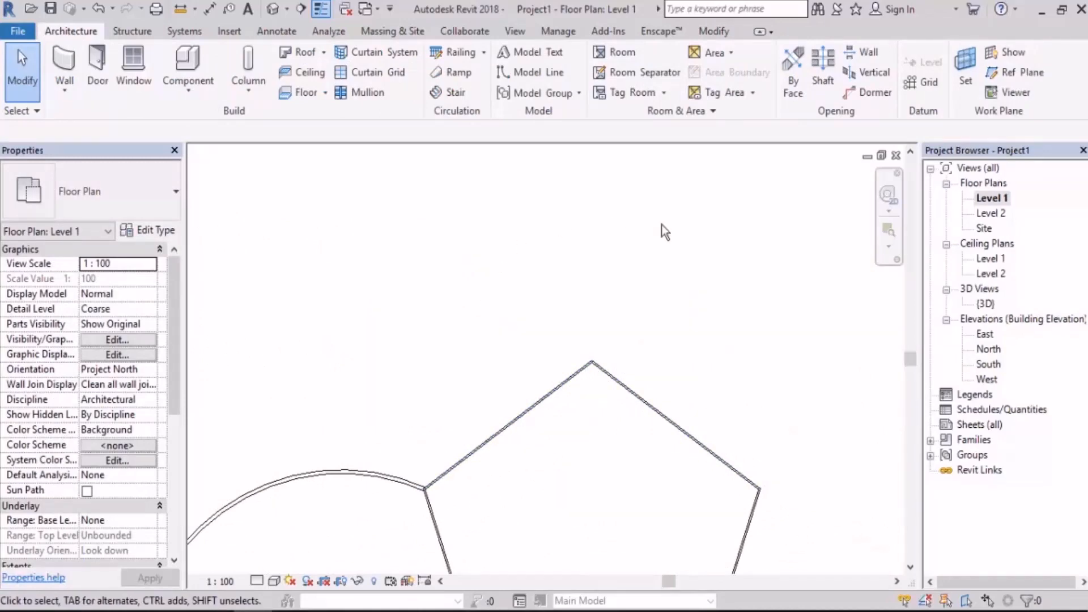
pyautogui.moveTo(698, 409); pyautogui.dragTo(661, 469, button='middle')
pyautogui.click(64, 66)
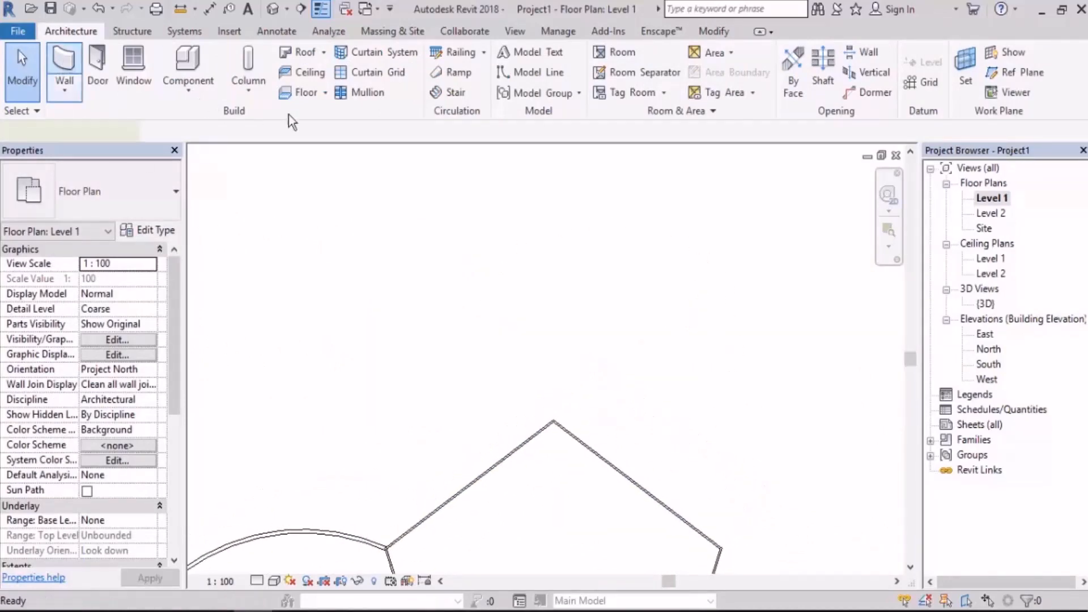
pyautogui.moveTo(557, 258); pyautogui.dragTo(576, 237, button='middle')
pyautogui.click(656, 73)
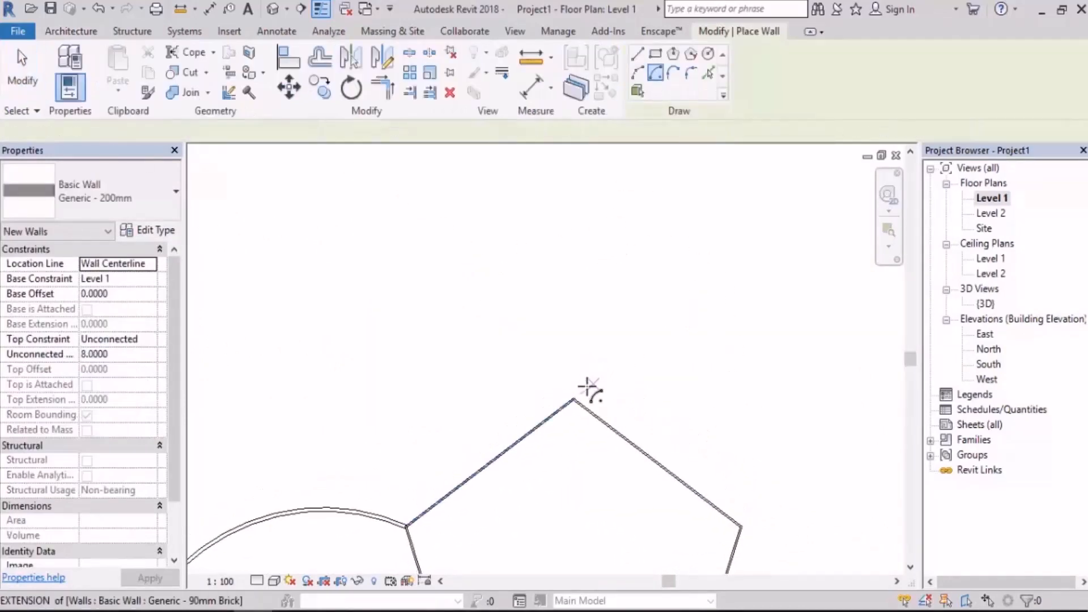
pyautogui.click(572, 399)
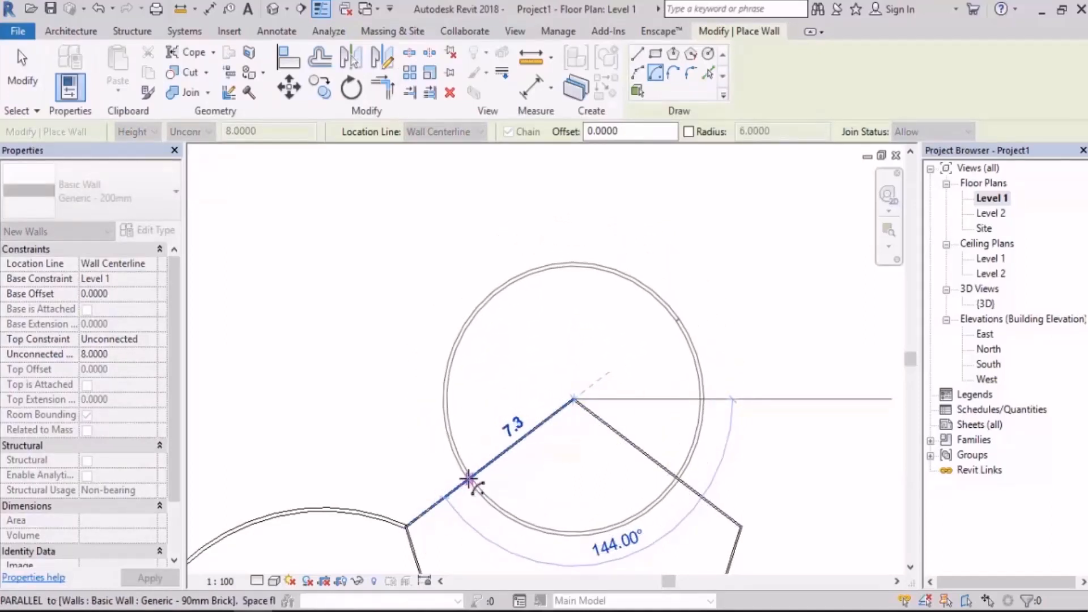
pyautogui.click(468, 477)
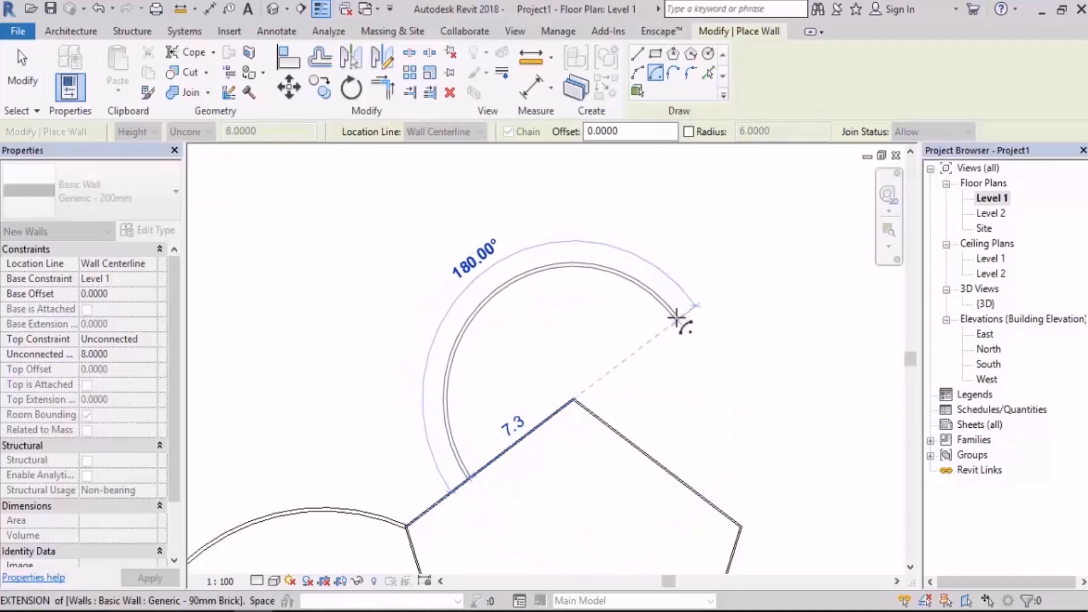
pyautogui.click(638, 301)
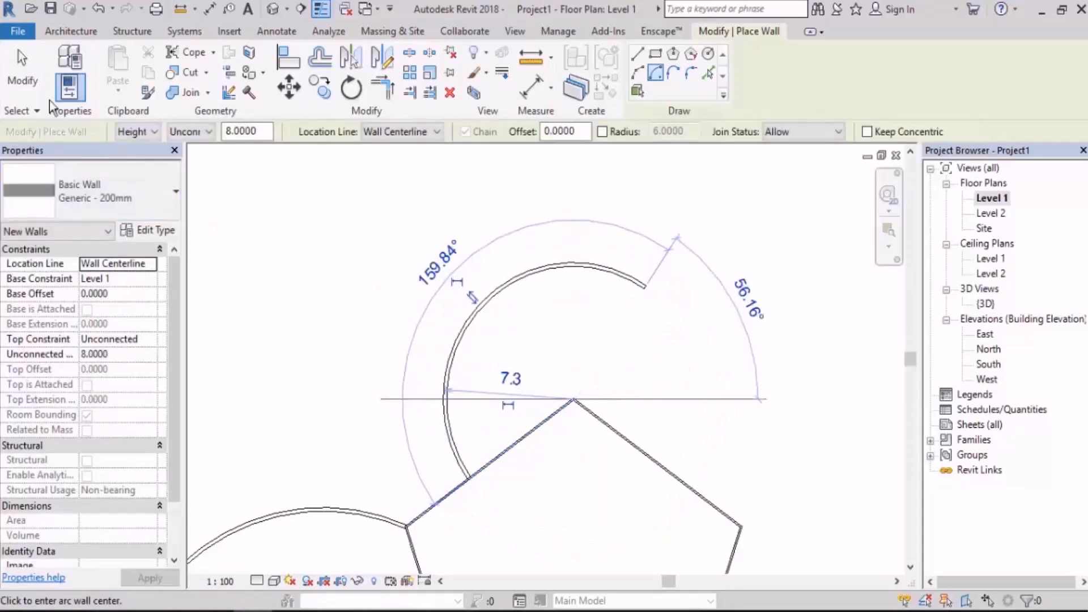
# Step: Extend the free end of the pentagon's new arc wall until it meets the pentagon's upper-right wall
pyautogui.click(32, 85)
pyautogui.click(646, 287)
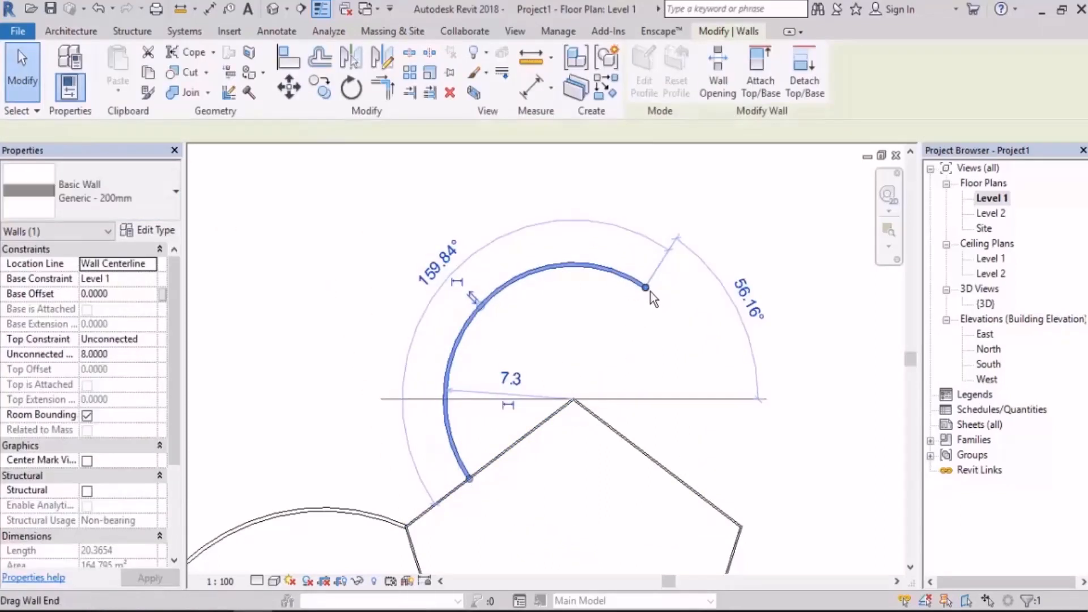
pyautogui.moveTo(647, 288); pyautogui.dragTo(683, 475)
pyautogui.click(785, 324)
pyautogui.scroll(-2, 711, 244)
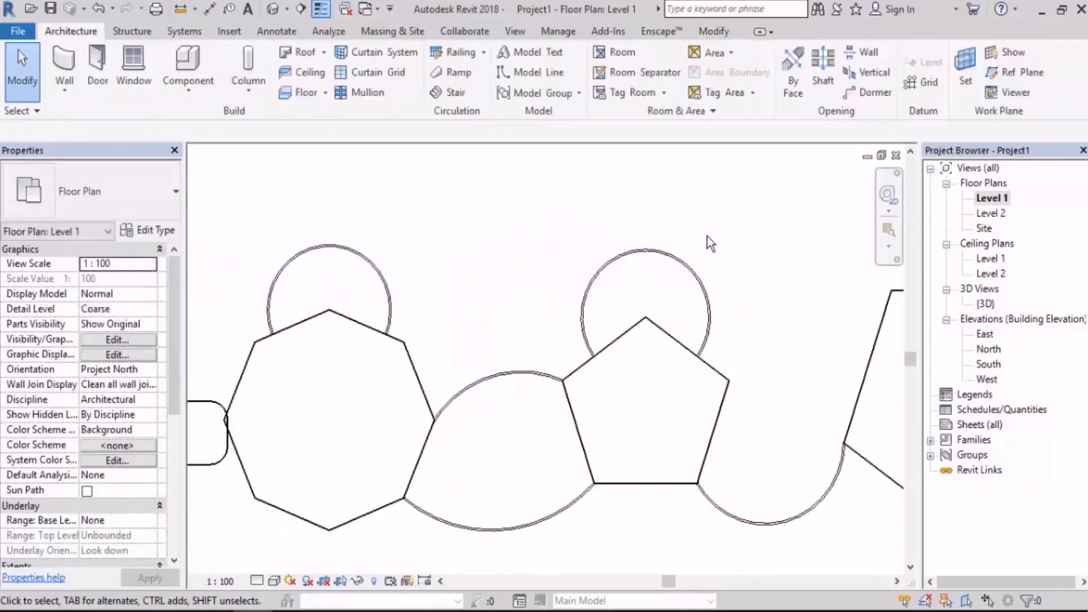
pyautogui.scroll(-1, 707, 236)
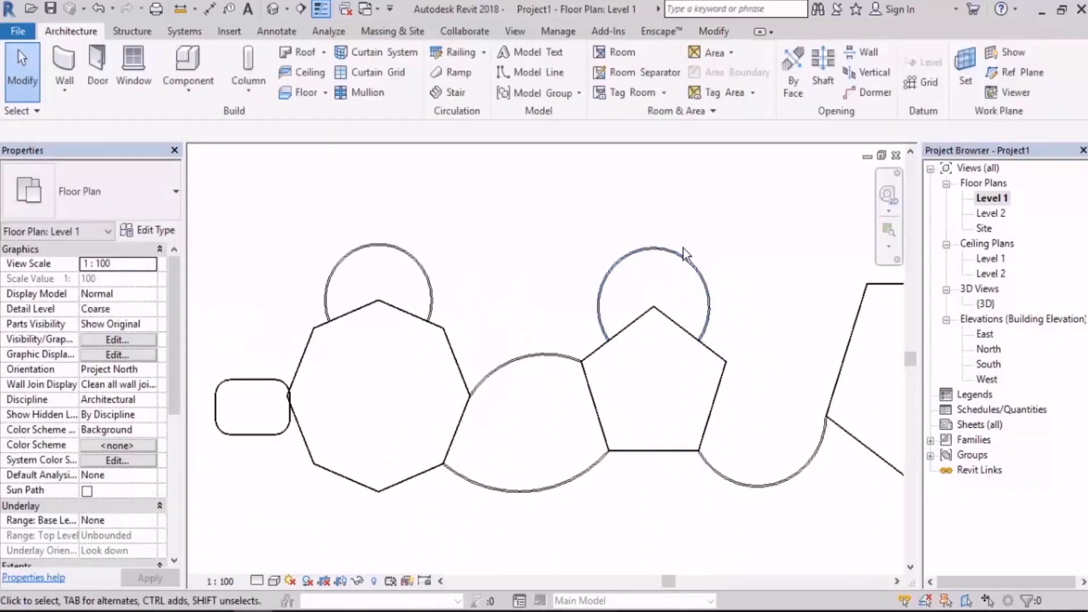
# Step: Draw a center-ends arc wall centred on the midpoint of the small rectangle's upper wall, starting on that wall, with radius 4 and a 90° sweep above it
pyautogui.moveTo(490, 390); pyautogui.dragTo(743, 377, button='middle')
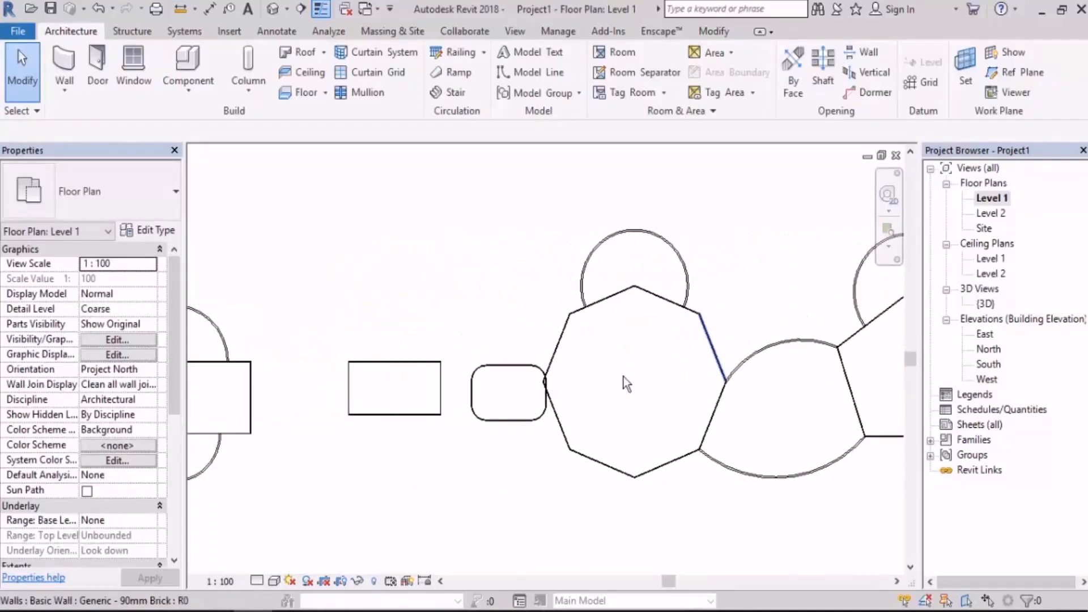
pyautogui.moveTo(445, 415); pyautogui.dragTo(539, 402, button='middle')
pyautogui.scroll(3, 471, 356)
pyautogui.scroll(3, 492, 287)
pyautogui.moveTo(497, 282); pyautogui.dragTo(480, 327, button='middle')
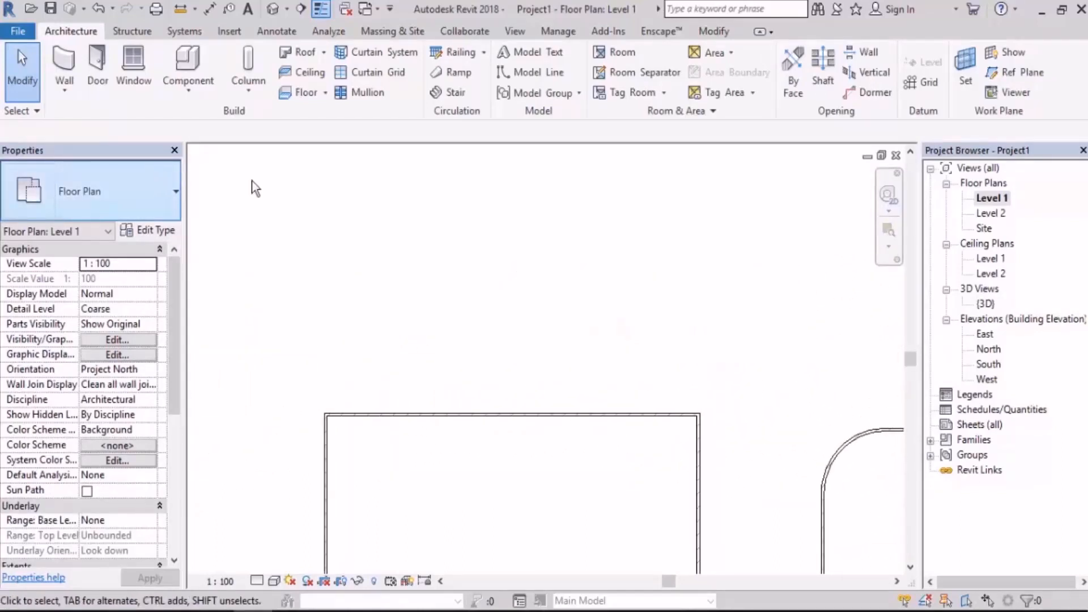
pyautogui.click(65, 64)
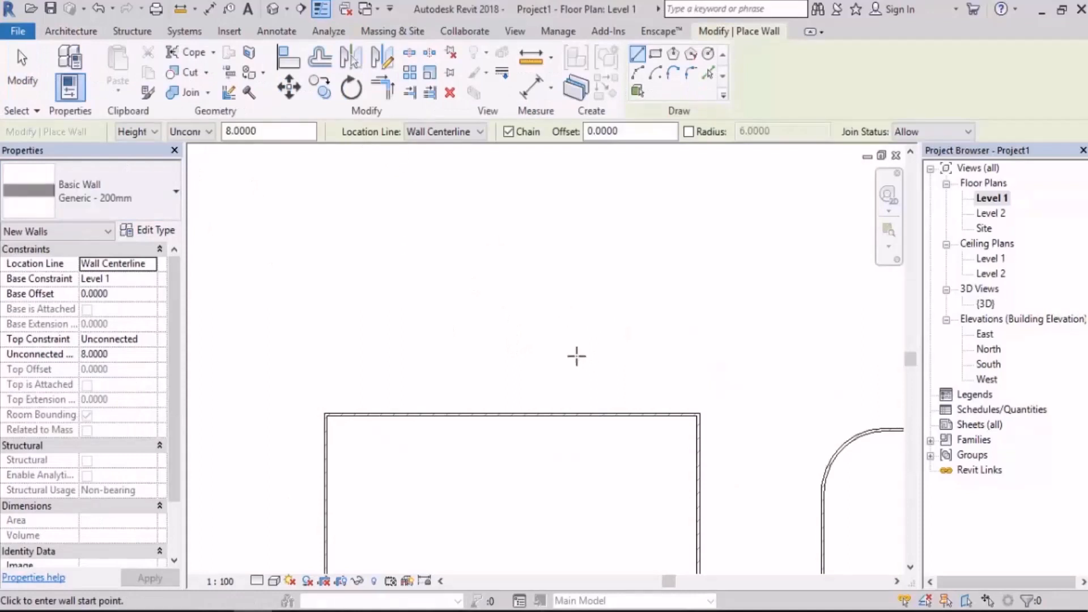
pyautogui.moveTo(576, 357); pyautogui.dragTo(586, 316, button='middle')
pyautogui.click(656, 73)
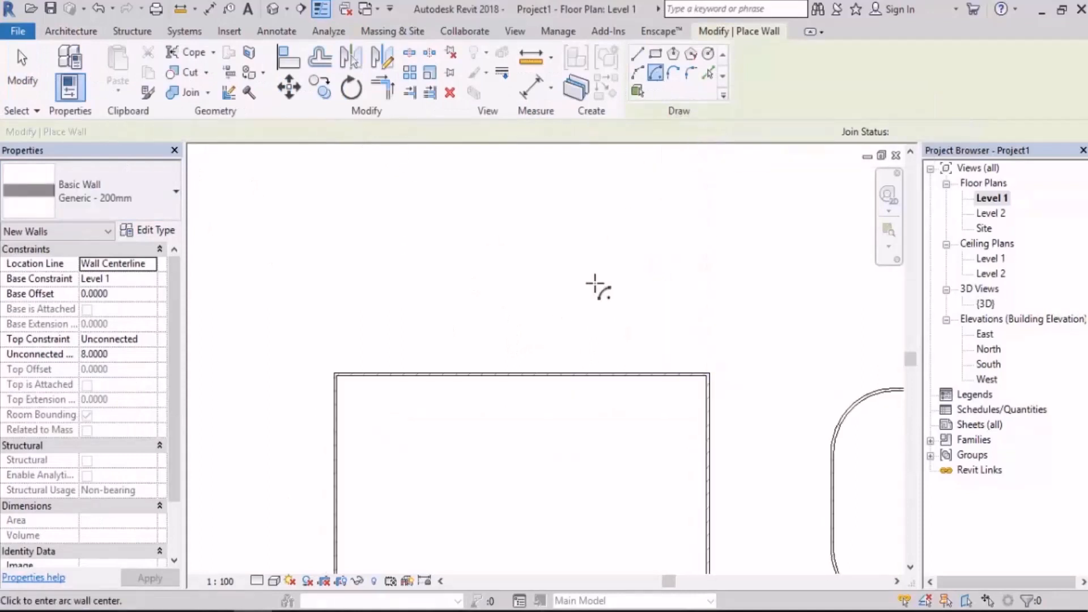
pyautogui.click(525, 375)
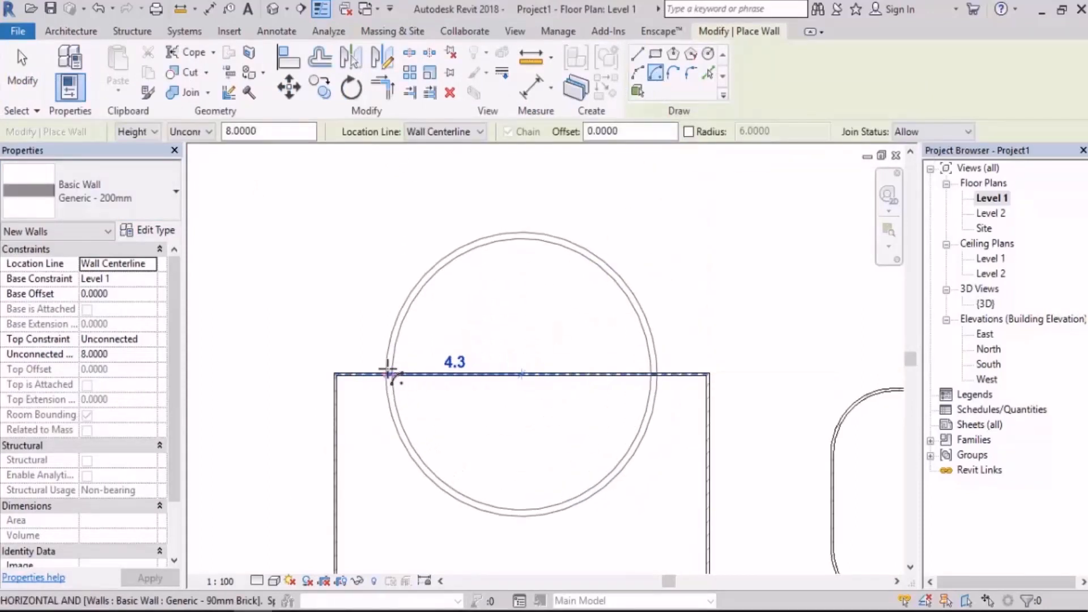
pyautogui.write('4')
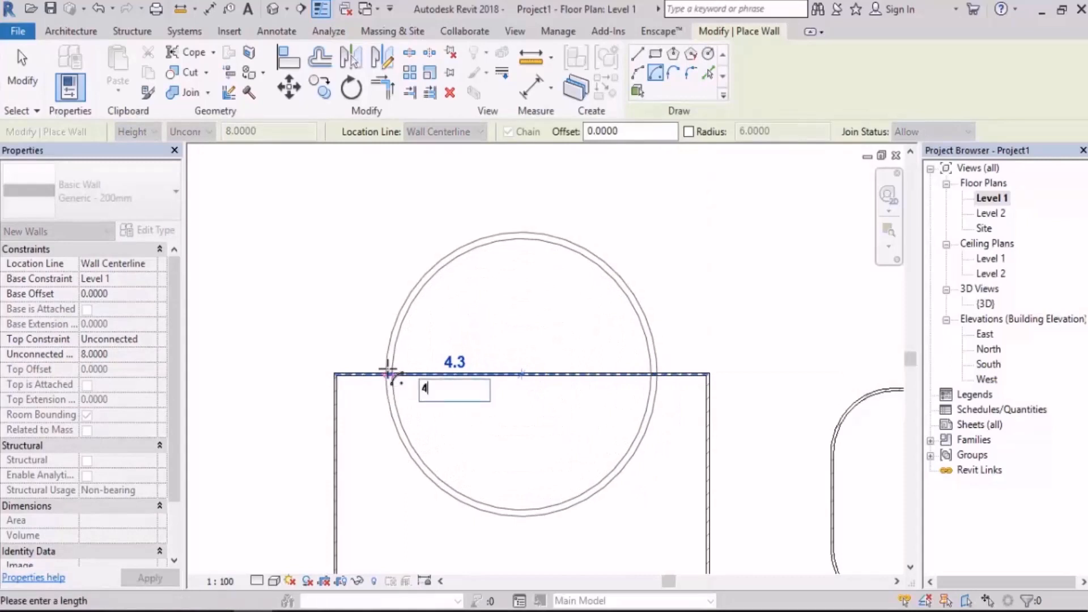
pyautogui.press('Return')
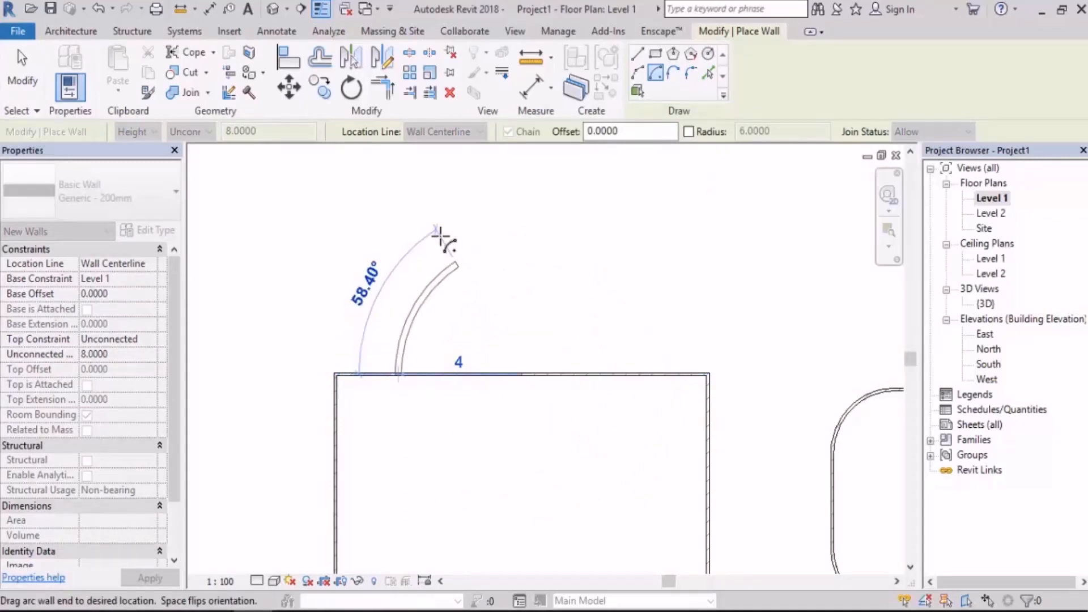
pyautogui.write('90')
pyautogui.press('Return')
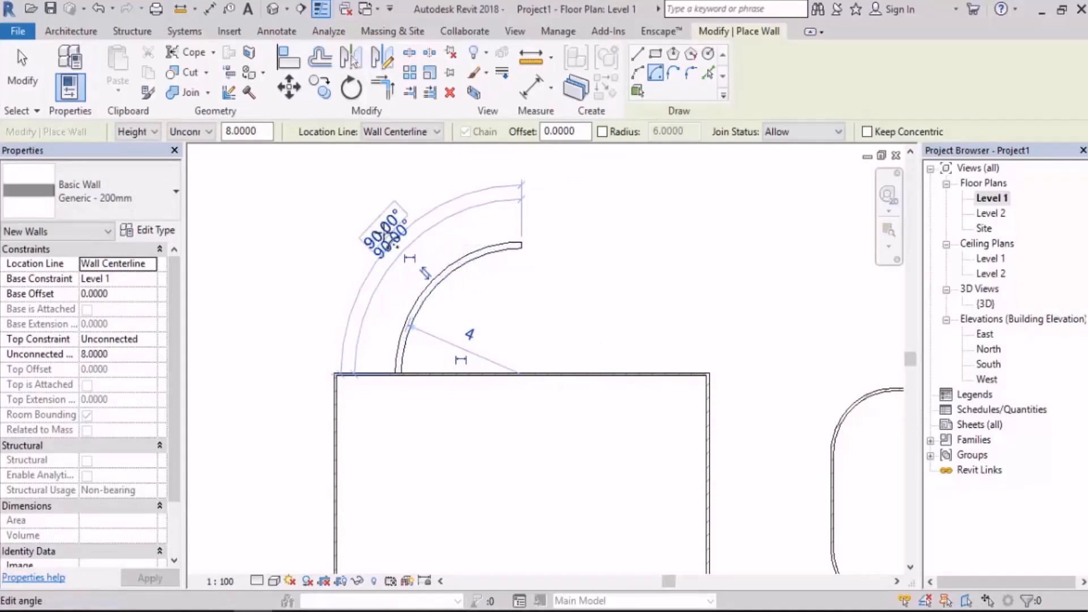
# Step: Set the sweep angle of the small rectangle's arc wall to 150°, 30° and finally 180°
pyautogui.click(386, 238)
pyautogui.write('150')
pyautogui.press('Return')
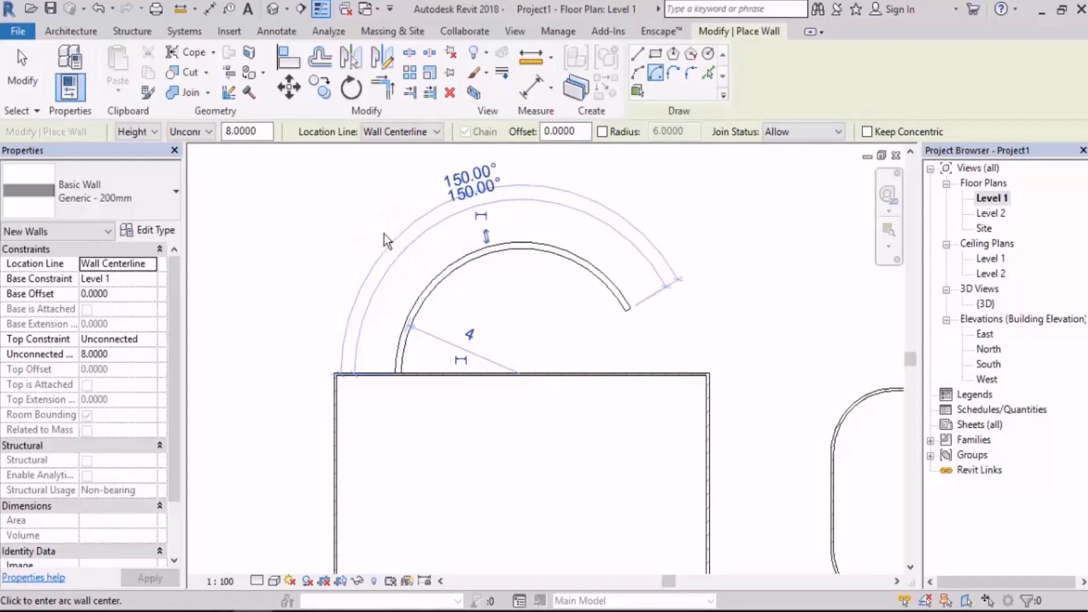
pyautogui.click(456, 203)
pyautogui.write('30')
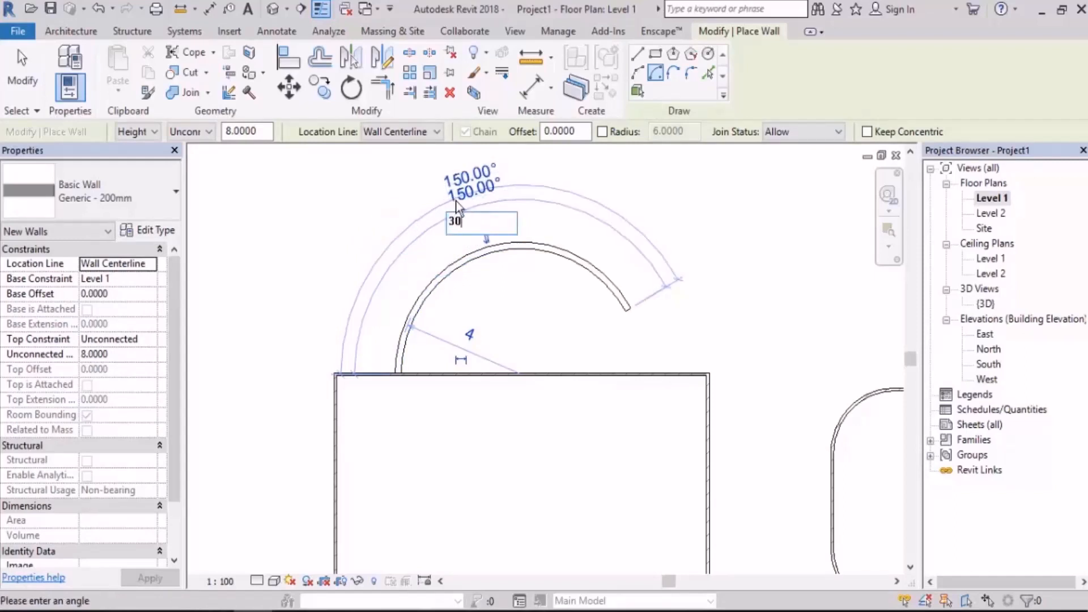
pyautogui.press('Return')
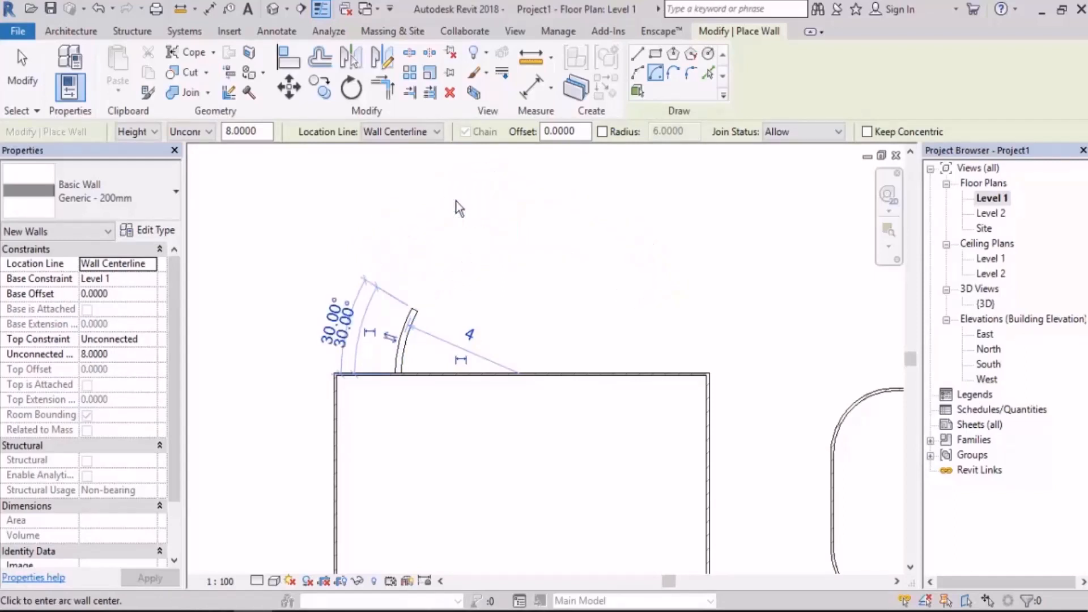
pyautogui.click(348, 330)
pyautogui.write('180')
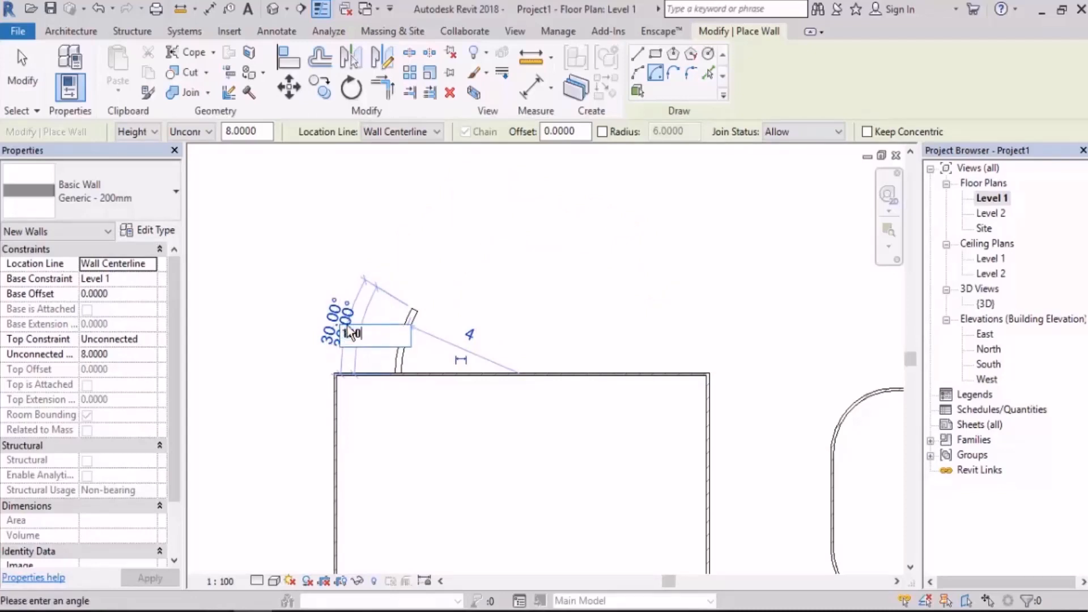
pyautogui.press('Return')
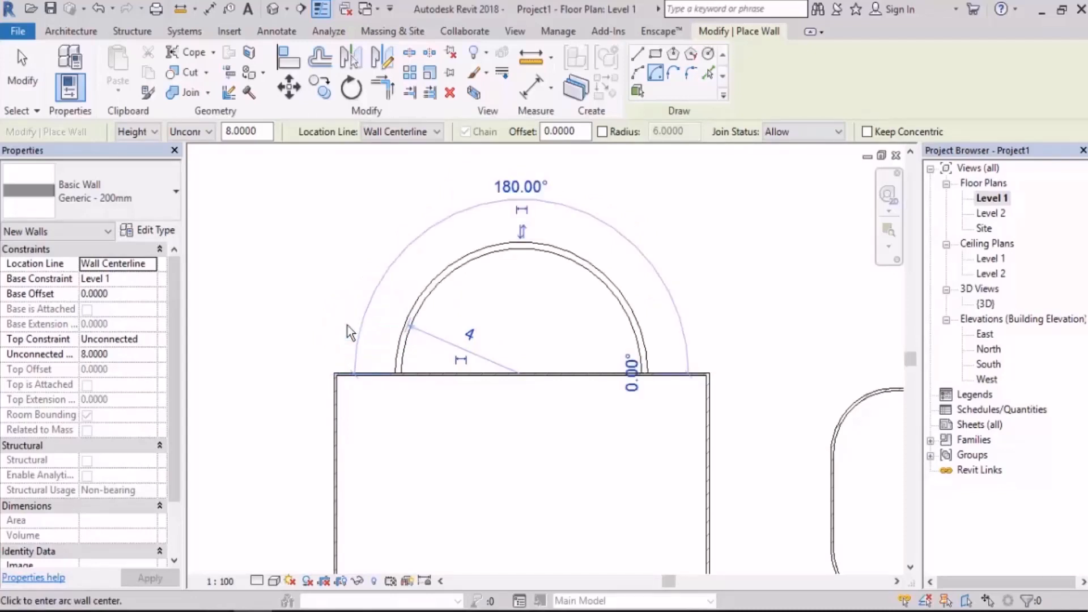
# Step: Try to set the semicircular arc wall's sweep angle back to 90°, and leave wall placement
pyautogui.click(536, 185)
pyautogui.write('90')
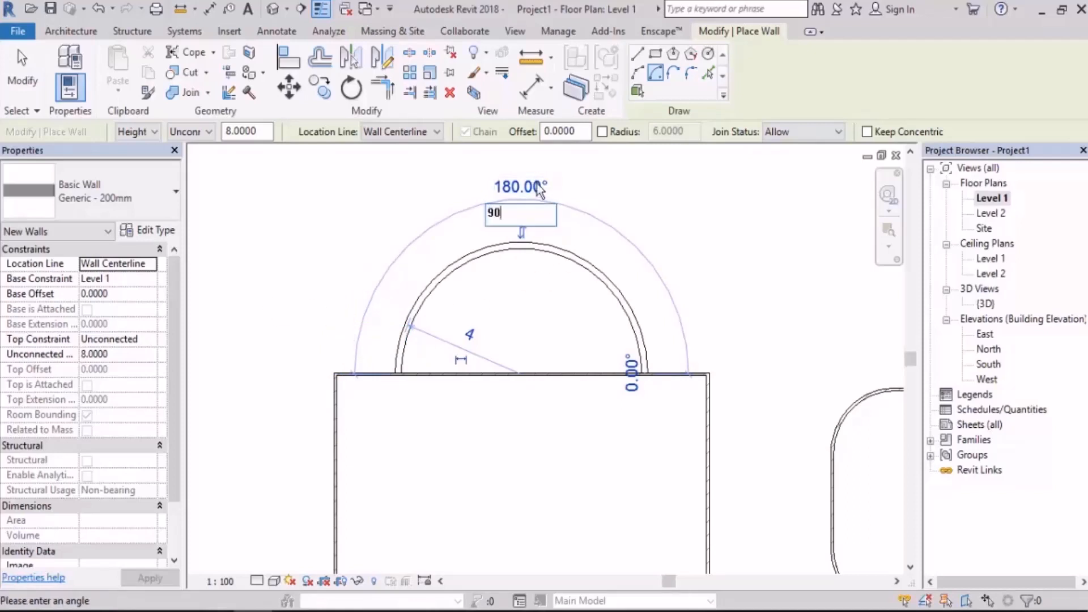
pyautogui.press('Return')
pyautogui.click(536, 184)
pyautogui.write('90')
pyautogui.press('Return')
pyautogui.press('Escape')
pyautogui.press('Escape')
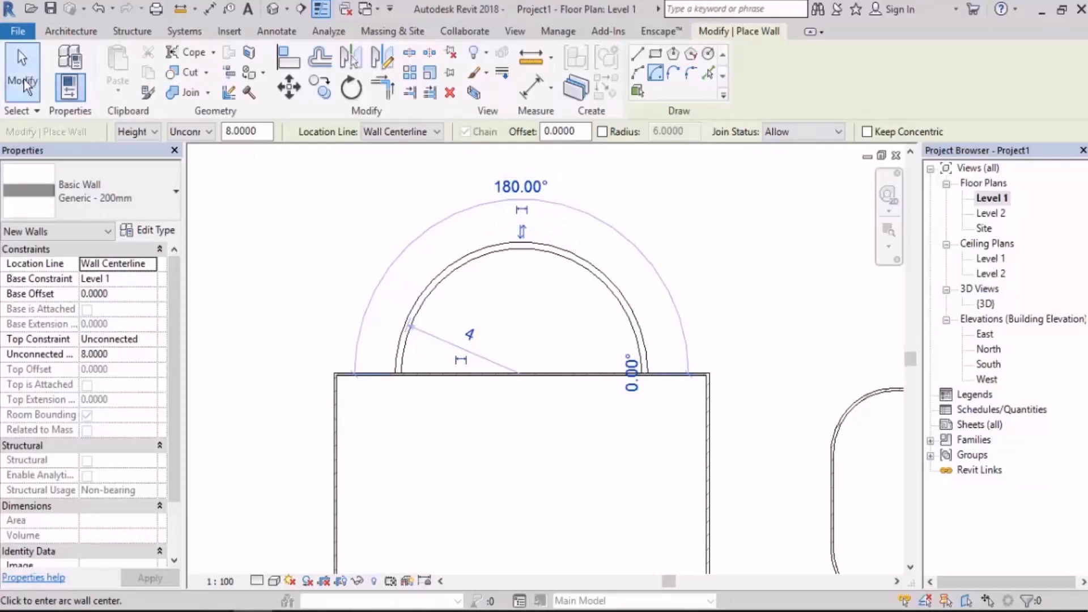
# Step: Pull the arc wall's free end up off the rectangle's upper wall, and set its sweep angle to 120° and finally 100°
pyautogui.click(624, 306)
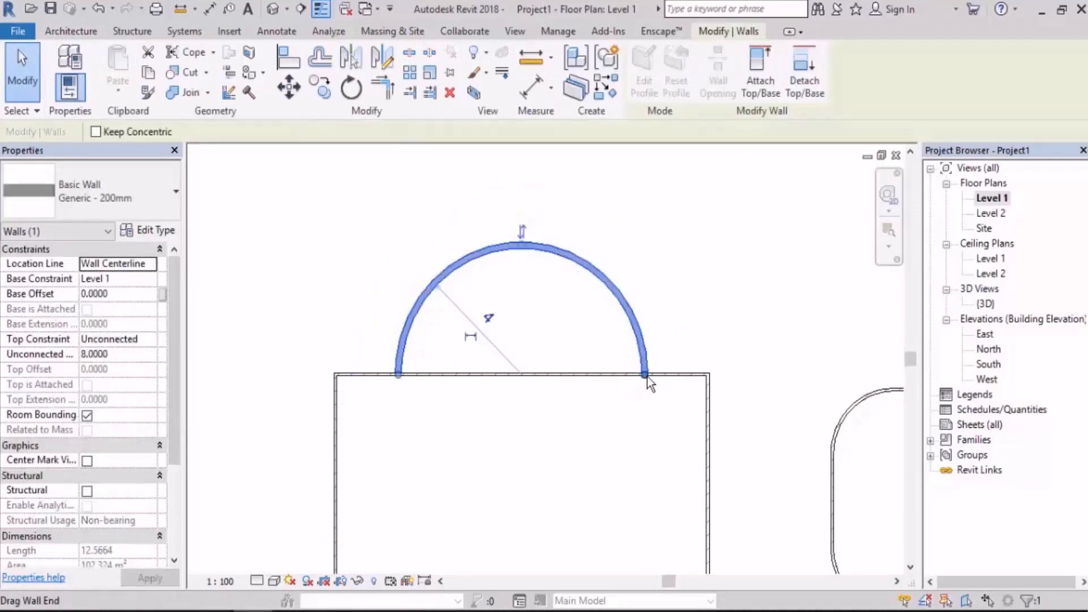
pyautogui.moveTo(646, 374); pyautogui.dragTo(677, 287)
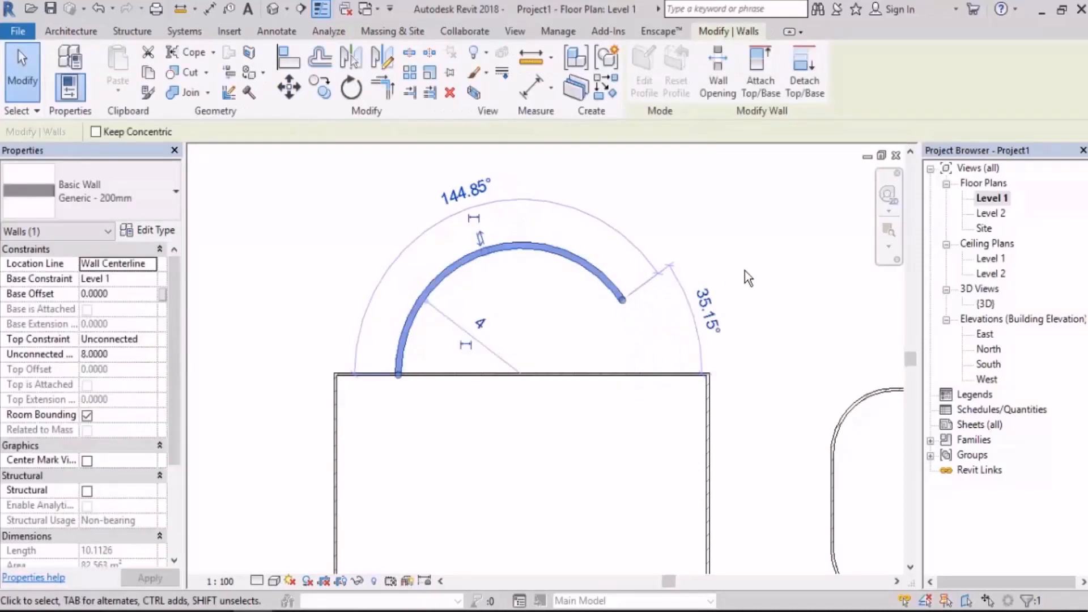
pyautogui.click(469, 193)
pyautogui.write('120')
pyautogui.press('Return')
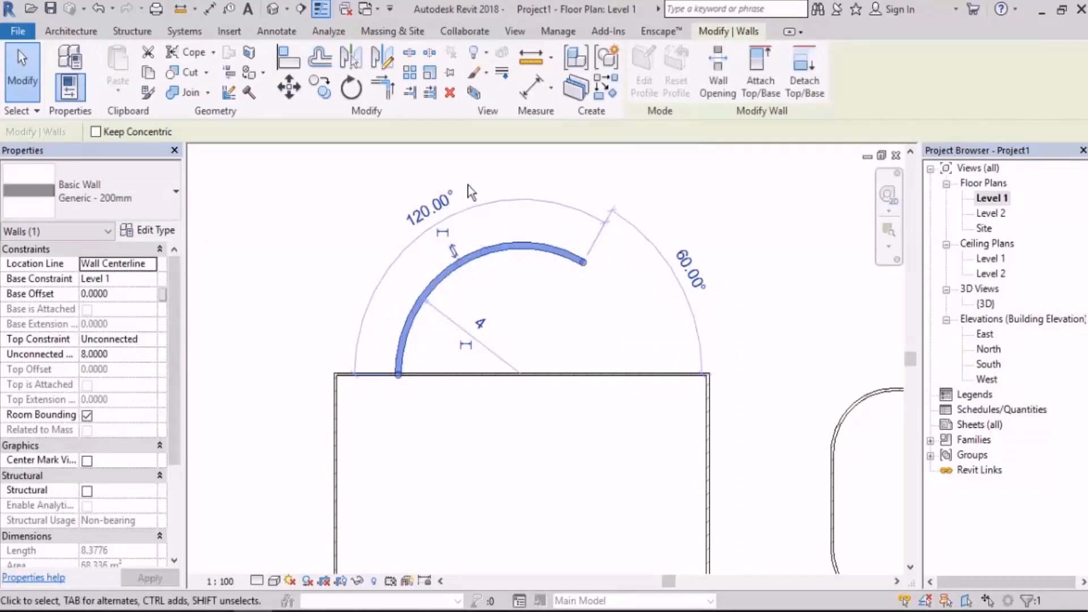
pyautogui.click(441, 203)
pyautogui.write('100')
pyautogui.press('Return')
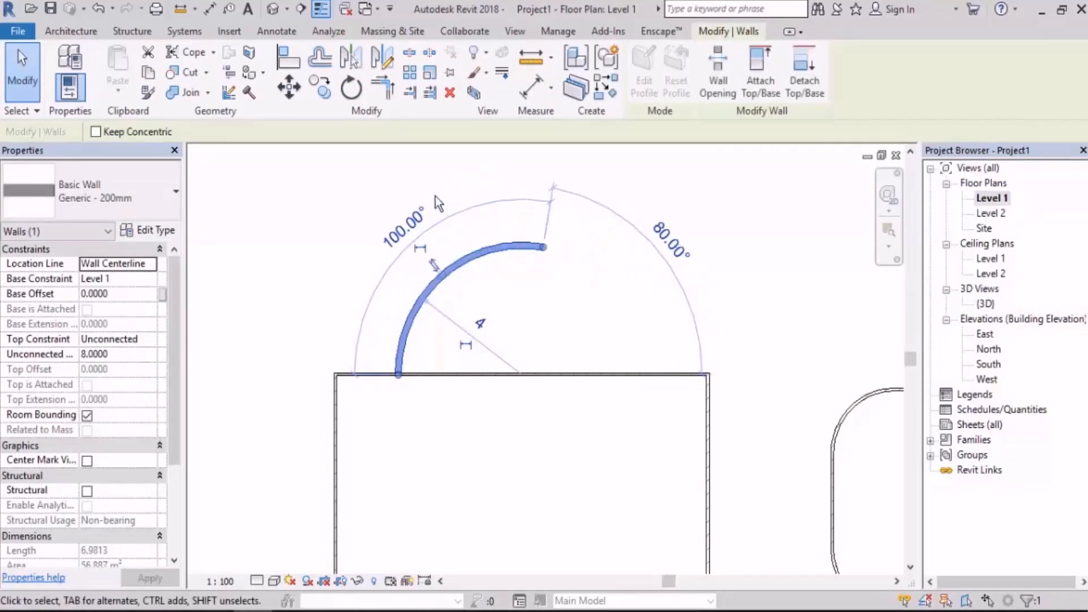
pyautogui.scroll(-2, 632, 243)
pyautogui.moveTo(625, 353); pyautogui.dragTo(595, 282, button='middle')
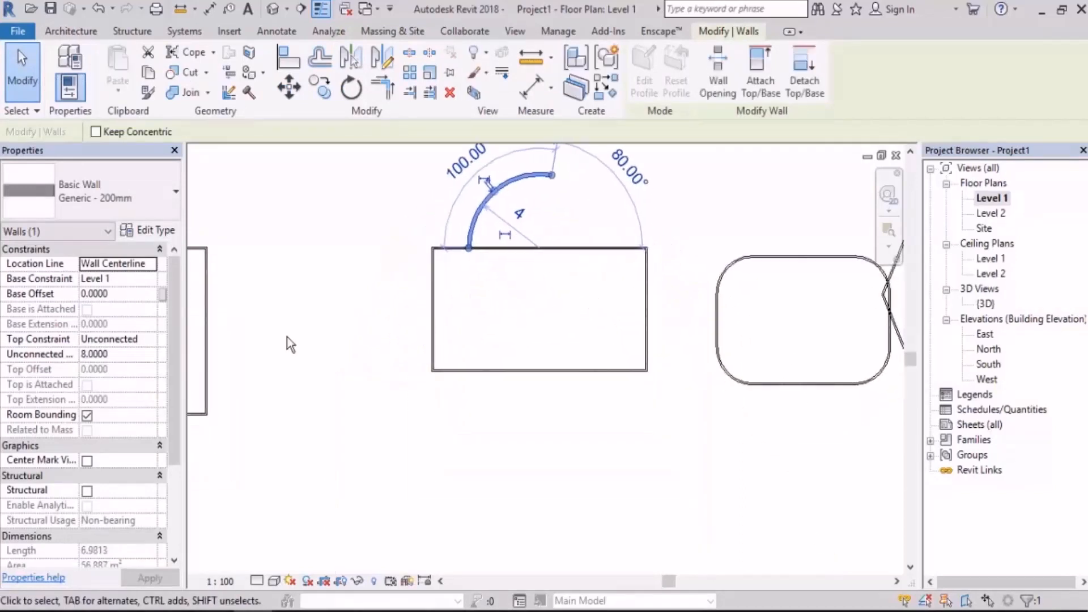
pyautogui.click(287, 337)
pyautogui.click(64, 65)
pyautogui.scroll(2, 532, 360)
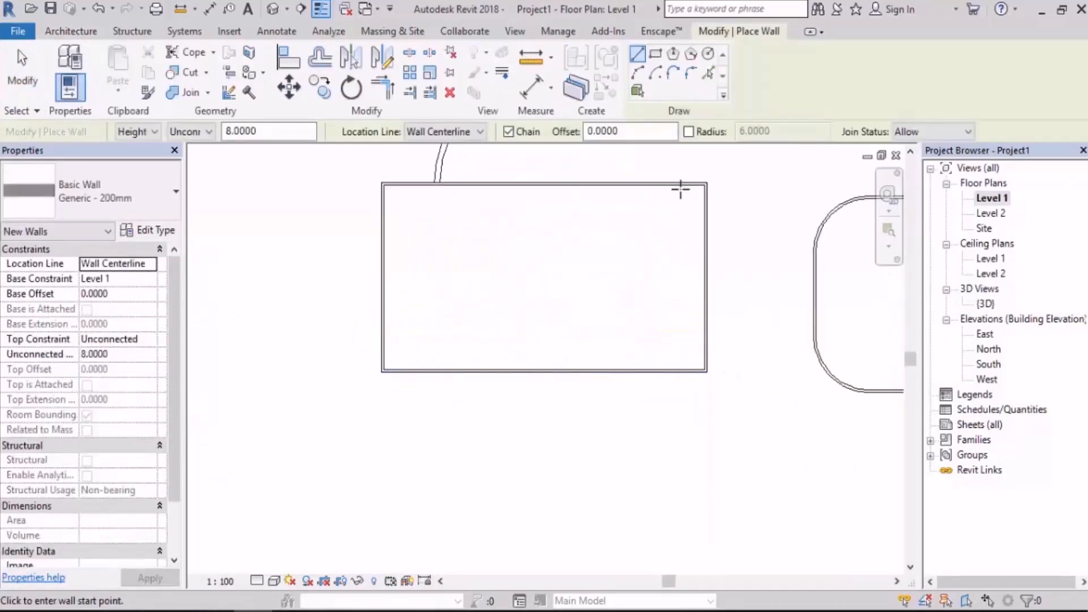
pyautogui.click(656, 72)
pyautogui.scroll(2, 550, 340)
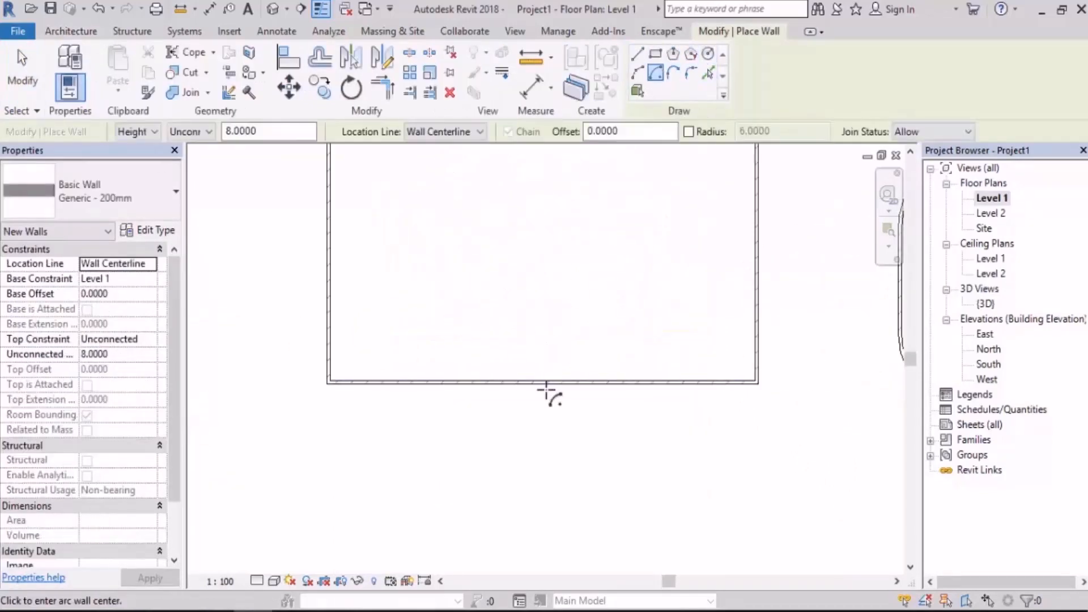
pyautogui.click(545, 383)
pyautogui.moveTo(400, 391); pyautogui.dragTo(383, 308, button='middle')
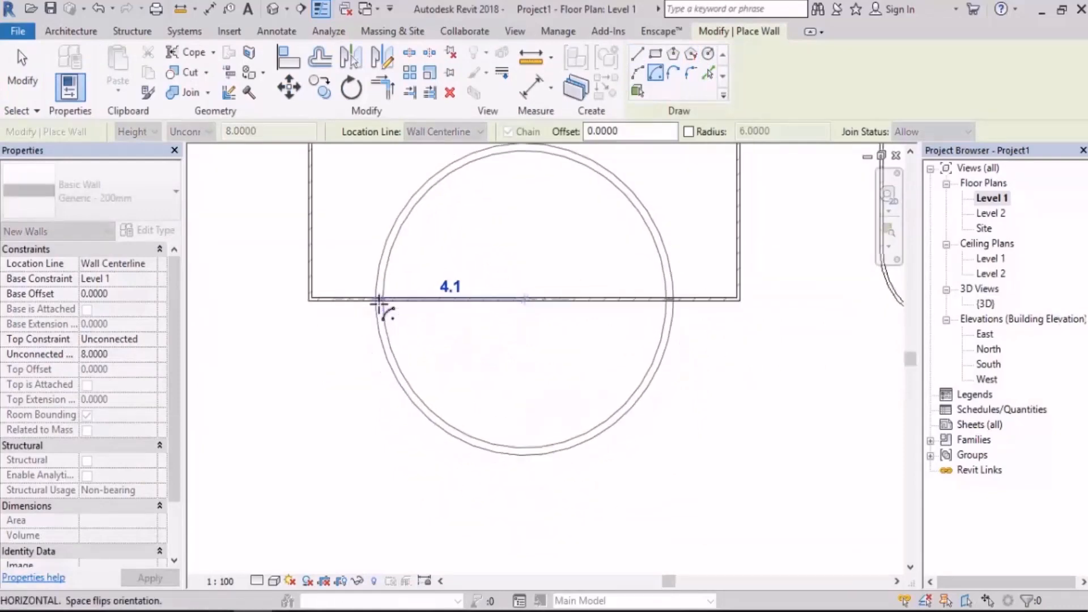
pyautogui.click(334, 300)
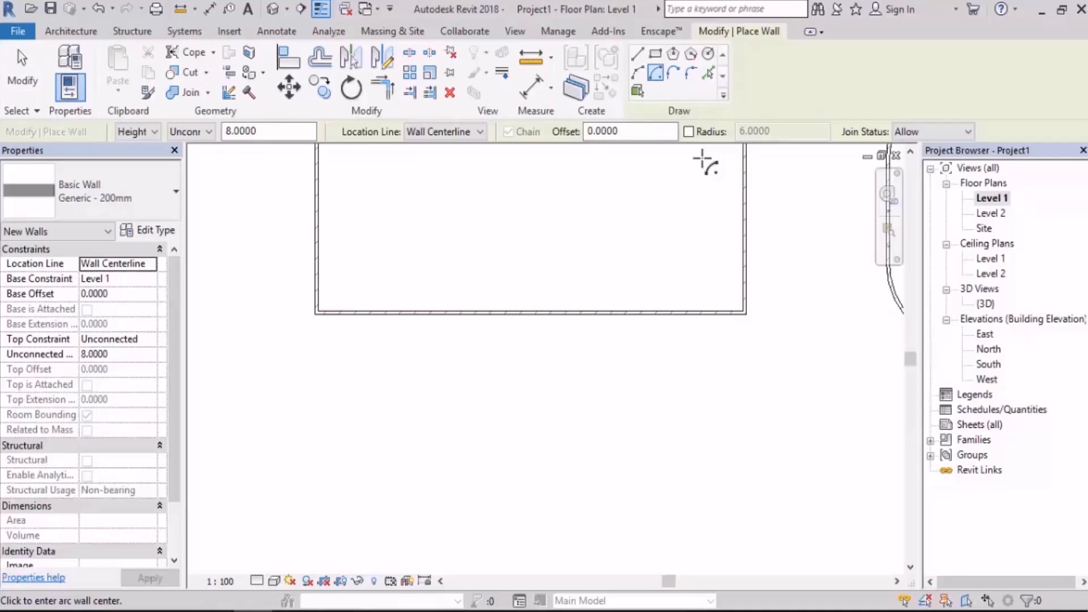
pyautogui.moveTo(641, 218); pyautogui.dragTo(624, 238, button='middle')
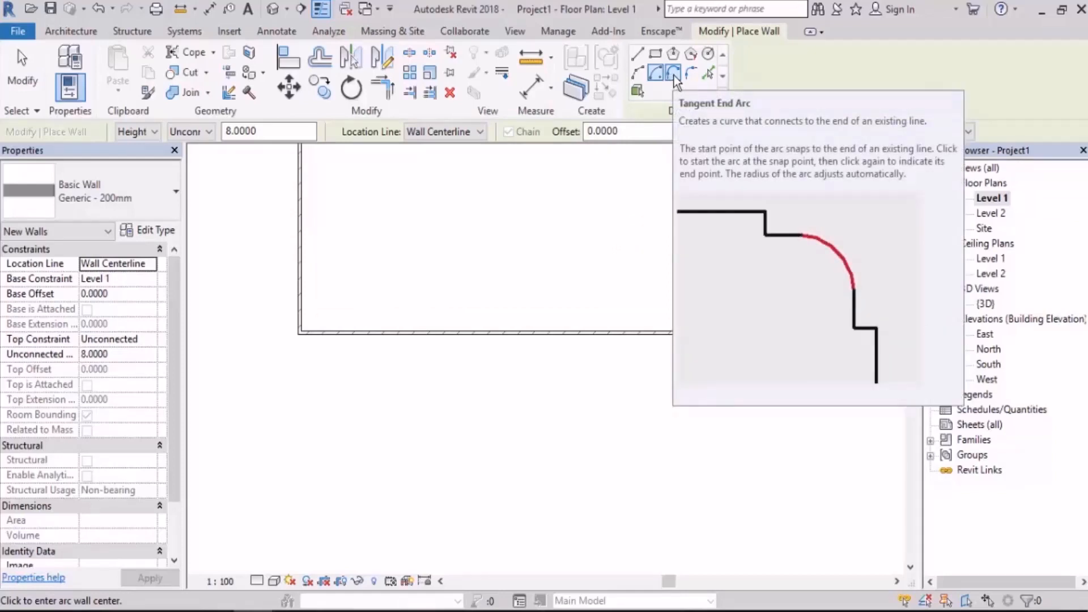
pyautogui.moveTo(591, 287); pyautogui.dragTo(546, 401, button='middle')
pyautogui.scroll(-5, 556, 333)
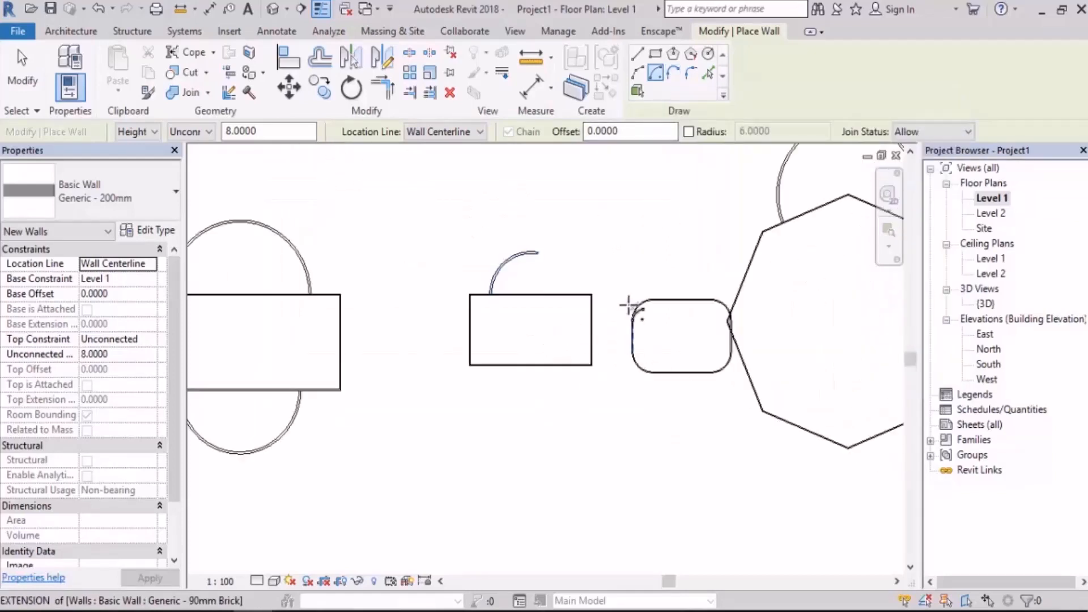
# Step: Draw a tangent end arc wall from the free end of the small rectangle's arc wall, curving upward to the right
pyautogui.moveTo(628, 306); pyautogui.dragTo(609, 318, button='middle')
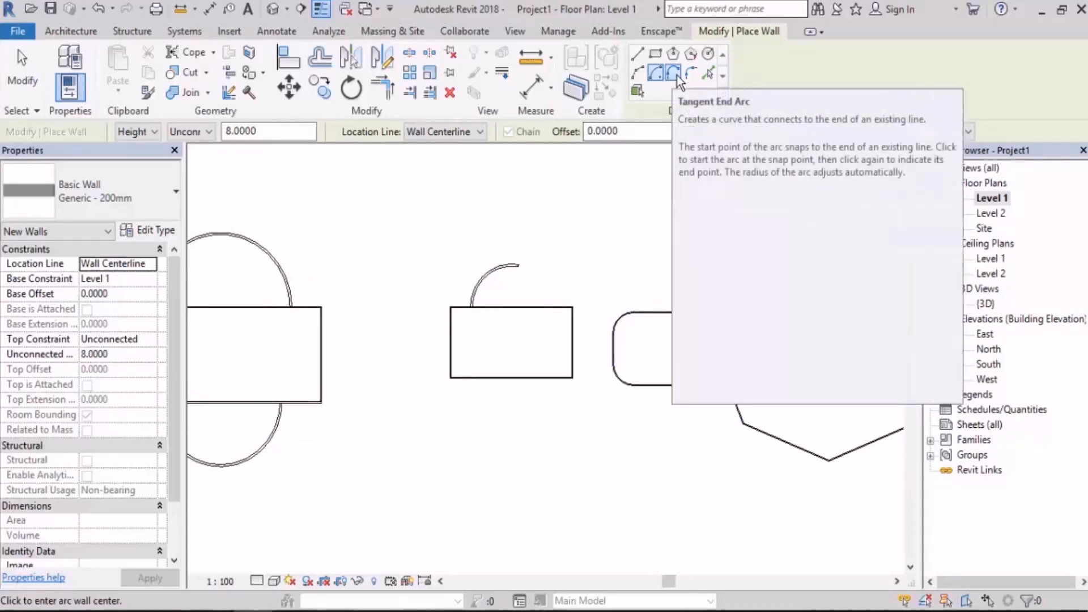
pyautogui.click(675, 74)
pyautogui.scroll(-5, 584, 379)
pyautogui.moveTo(604, 292)
pyautogui.mouseDown(button='middle')
pyautogui.moveTo(588, 377)
pyautogui.moveTo(569, 345)
pyautogui.mouseUp(button='middle')
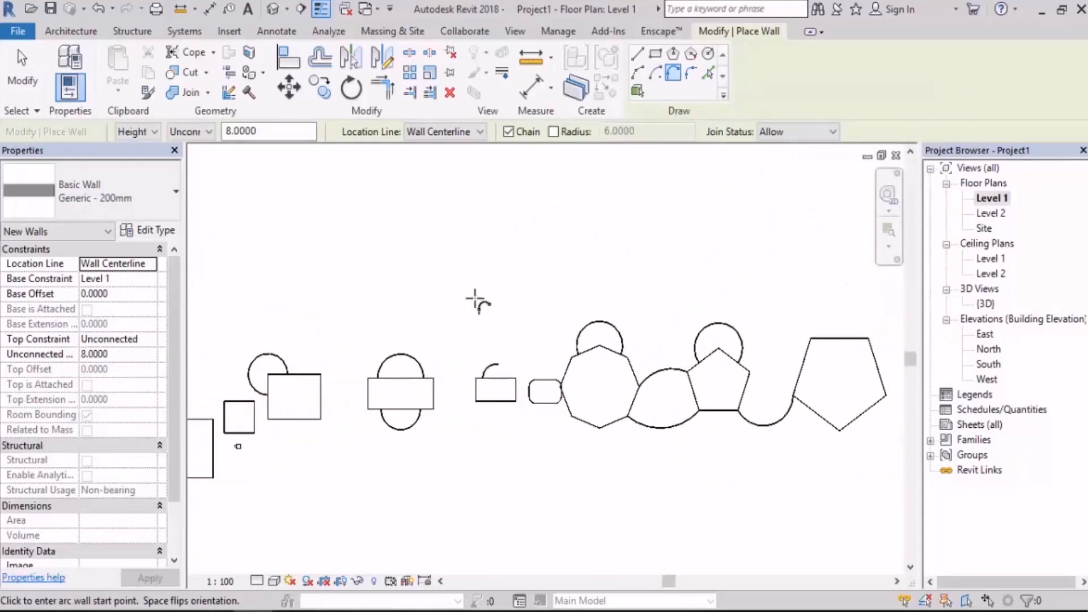
pyautogui.scroll(3, 291, 432)
pyautogui.moveTo(291, 433); pyautogui.dragTo(476, 399, button='middle')
pyautogui.scroll(2, 476, 399)
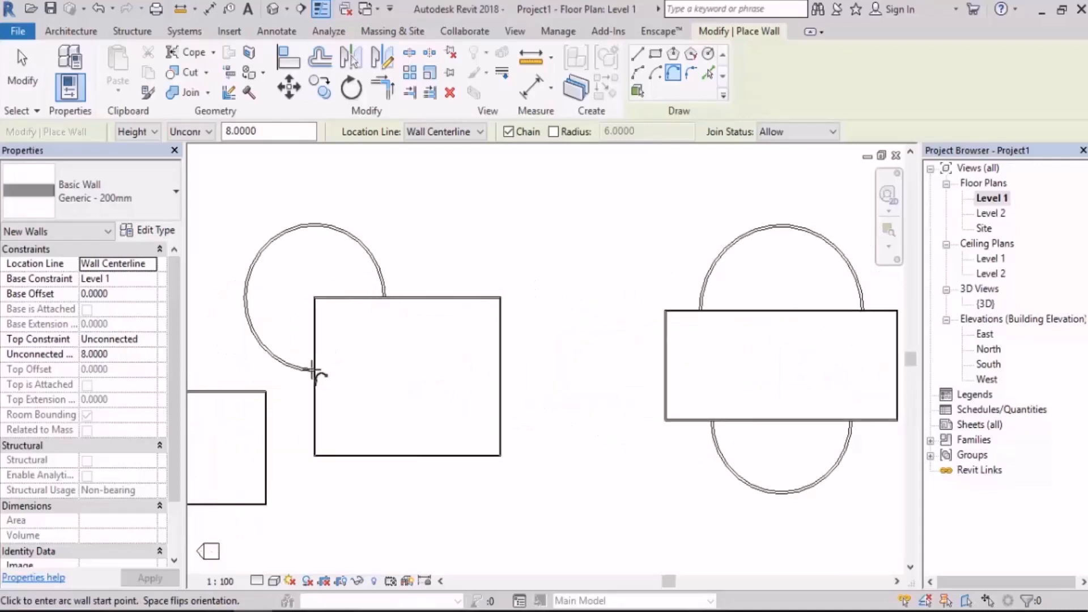
pyautogui.scroll(-3, 386, 445)
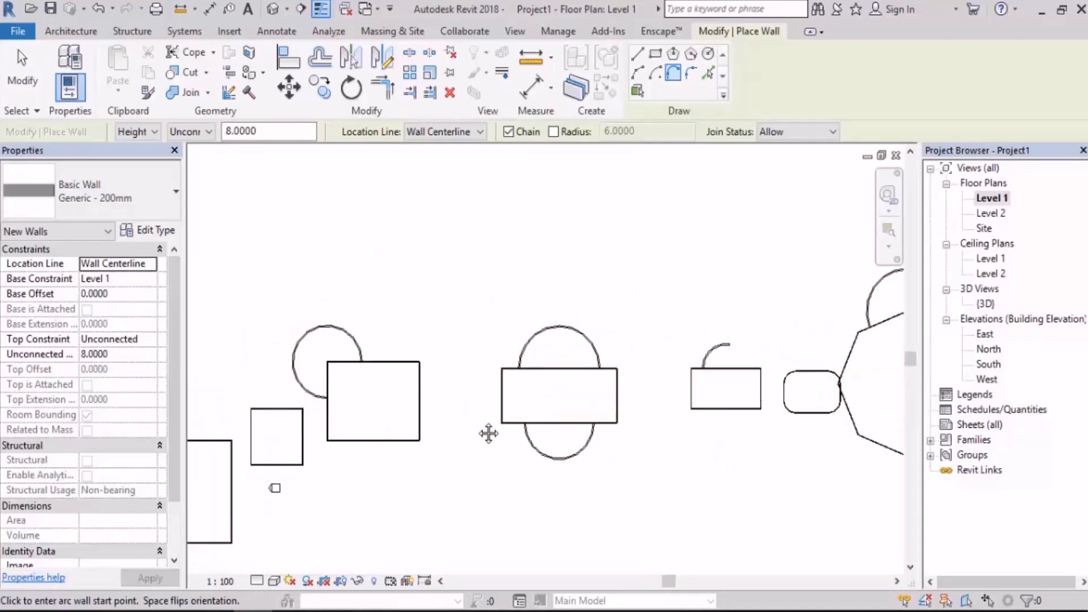
pyautogui.scroll(3, 583, 389)
pyautogui.scroll(3, 584, 329)
pyautogui.moveTo(588, 326); pyautogui.dragTo(552, 364, button='middle')
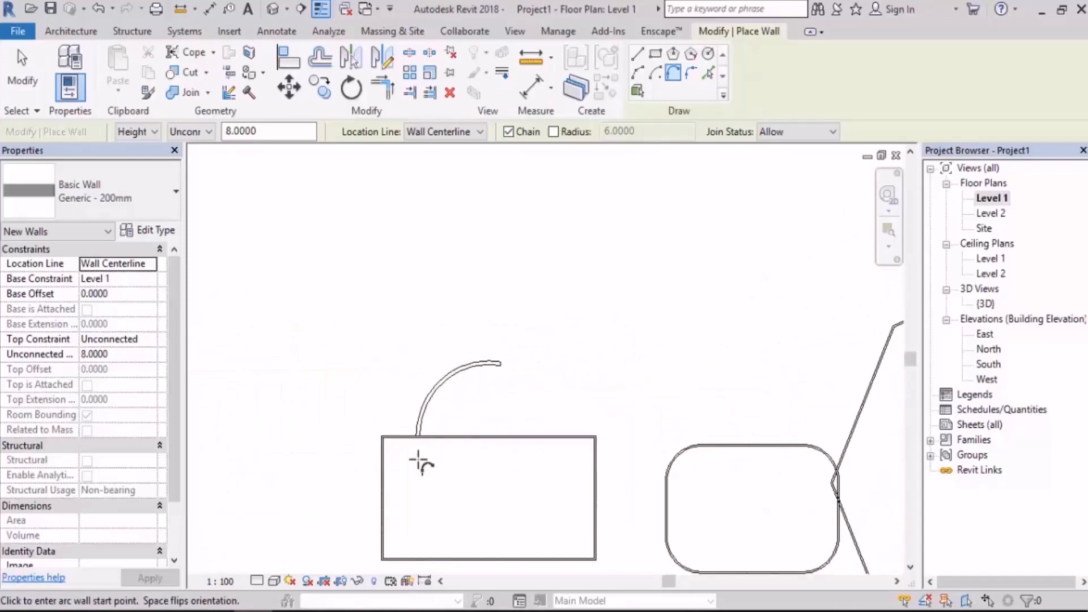
pyautogui.click(500, 363)
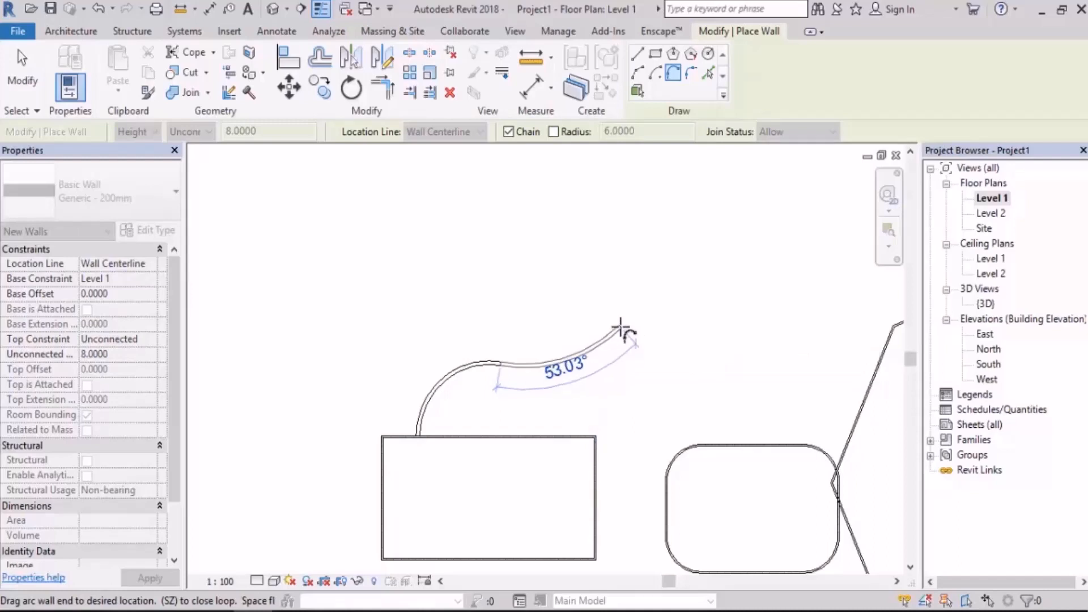
pyautogui.click(625, 288)
# Step: Extend the chain with several tangent arc walls that loop back and wave leftward above the small rectangle, and end the chain
pyautogui.moveTo(663, 317); pyautogui.dragTo(527, 380, button='middle')
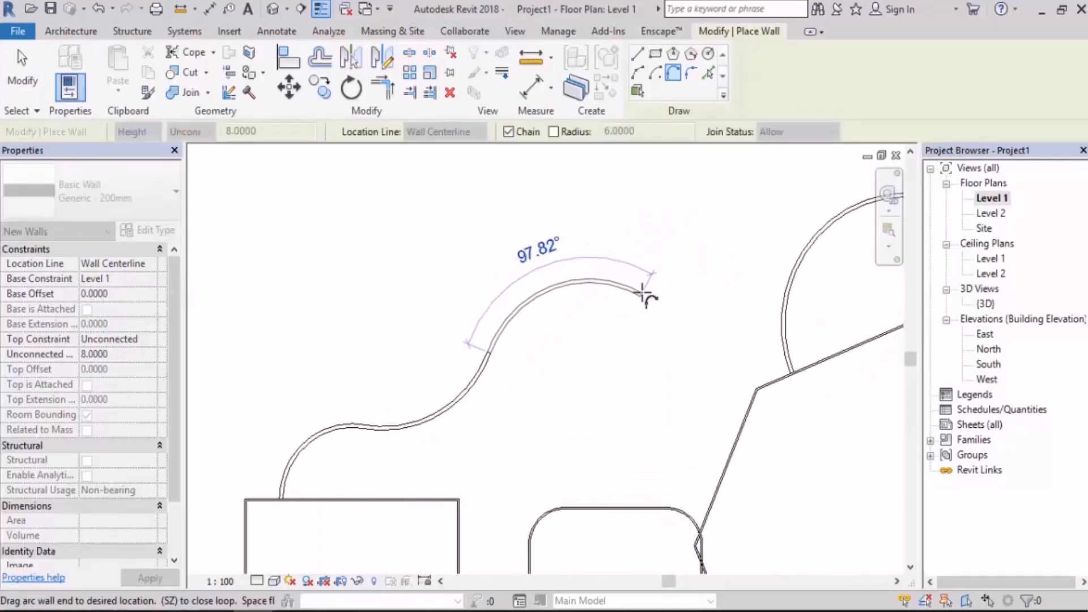
pyautogui.click(635, 284)
pyautogui.click(690, 195)
pyautogui.moveTo(628, 297); pyautogui.dragTo(670, 479, button='middle')
pyautogui.click(577, 348)
pyautogui.click(375, 316)
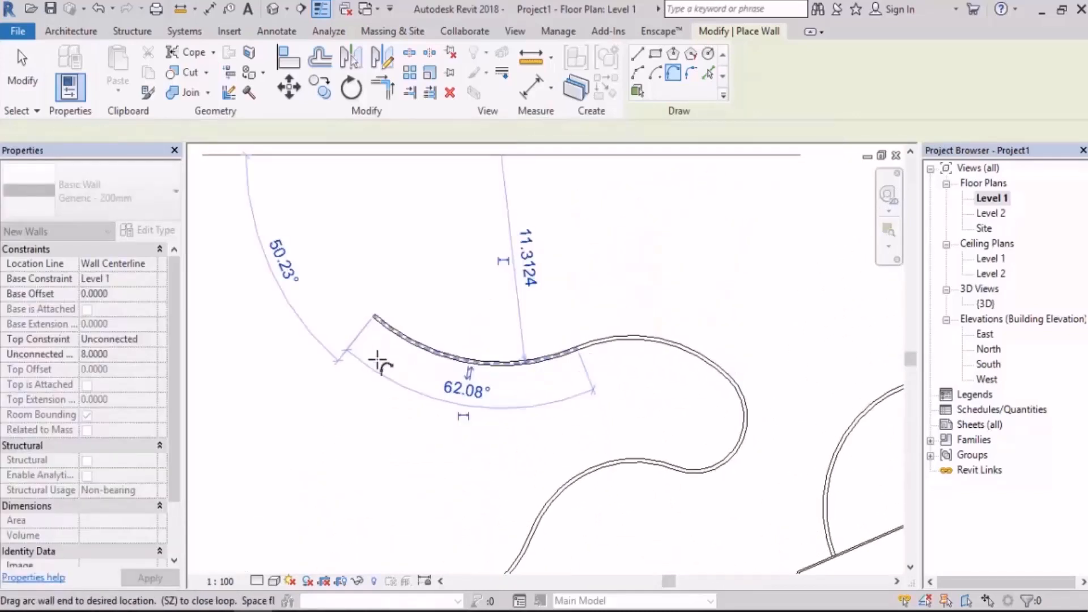
pyautogui.moveTo(376, 361); pyautogui.dragTo(653, 325, button='middle')
pyautogui.click(466, 356)
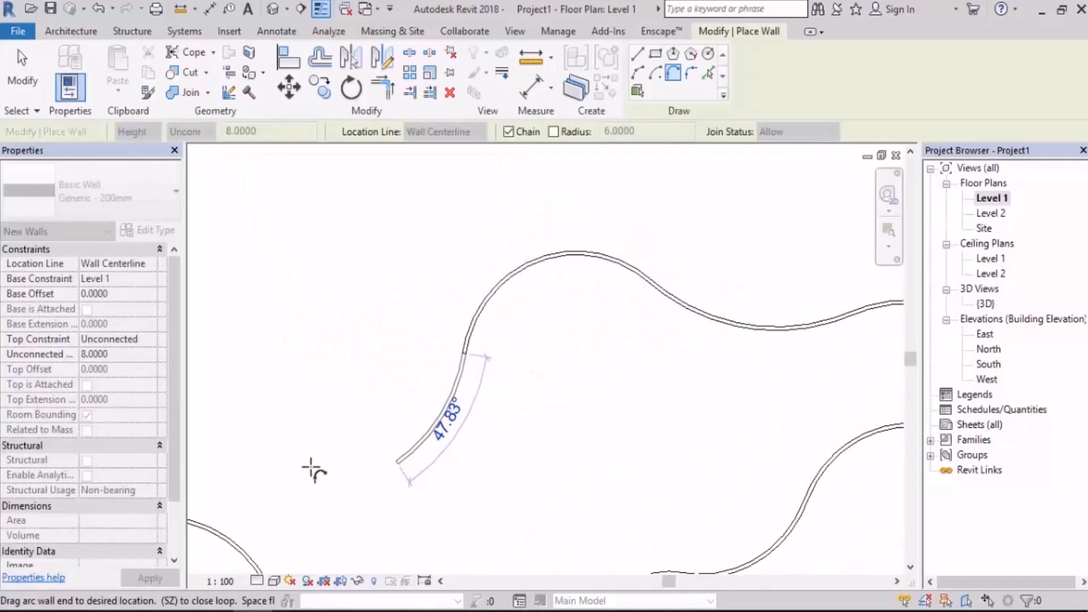
pyautogui.click(309, 469)
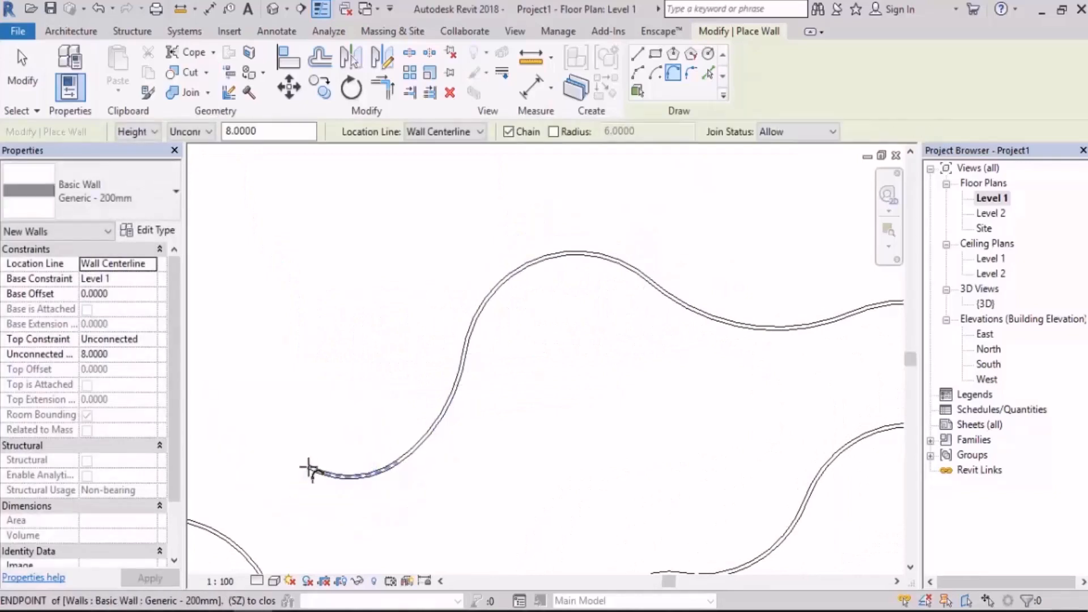
pyautogui.scroll(-3, 515, 393)
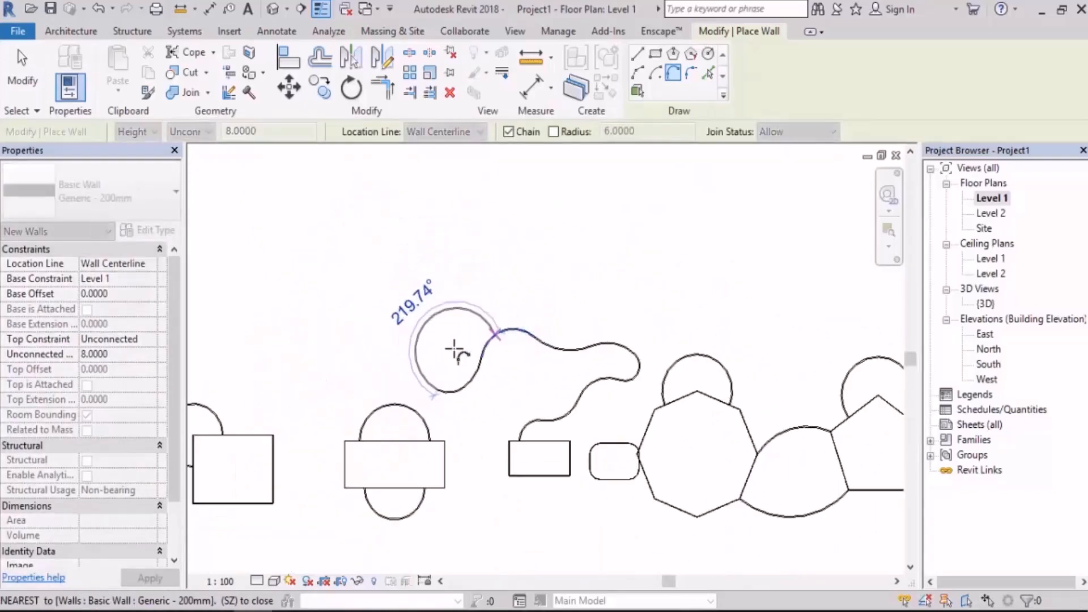
pyautogui.scroll(3, 406, 340)
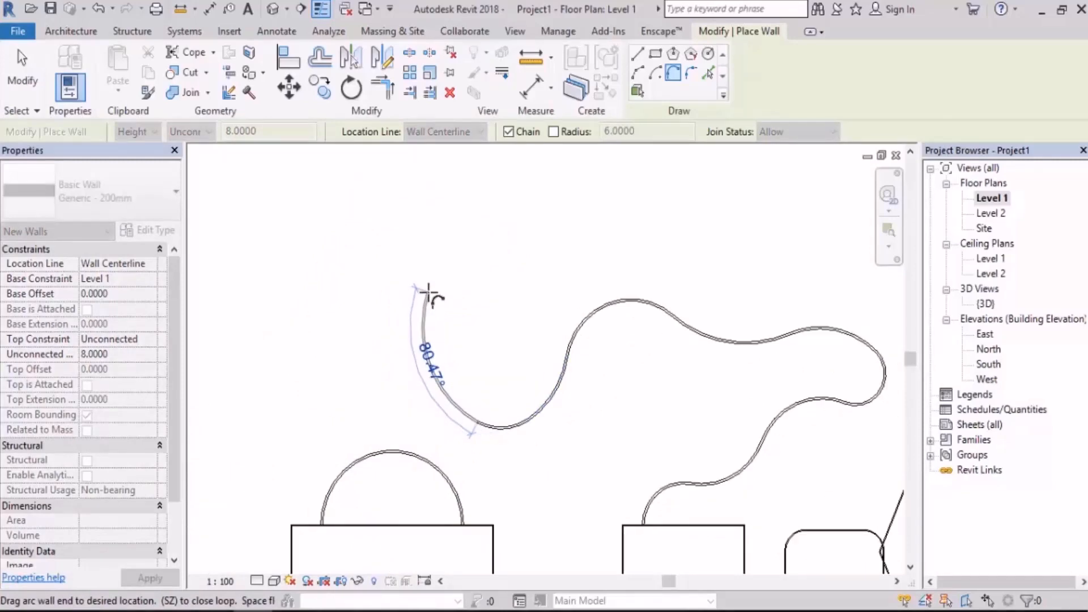
pyautogui.press('Escape')
pyautogui.scroll(-4, 450, 311)
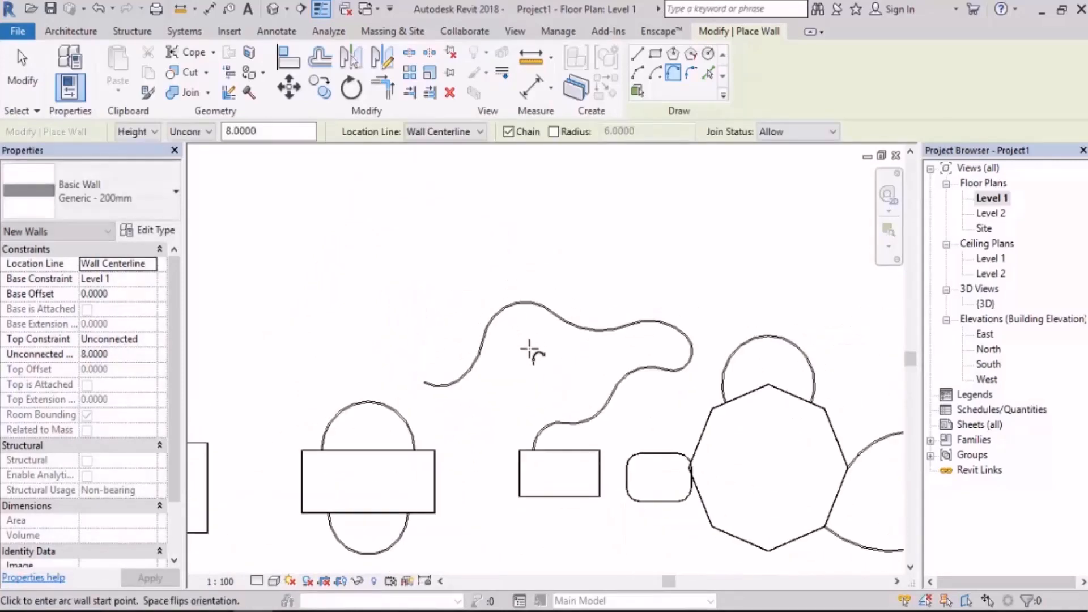
# Step: Draw a start-end-radius arc wall in the empty area above the existing shapes, rising gently to the right
pyautogui.moveTo(530, 279); pyautogui.dragTo(608, 403, button='middle')
pyautogui.scroll(2, 471, 332)
pyautogui.scroll(-1, 492, 341)
pyautogui.moveTo(481, 331); pyautogui.dragTo(546, 408, button='middle')
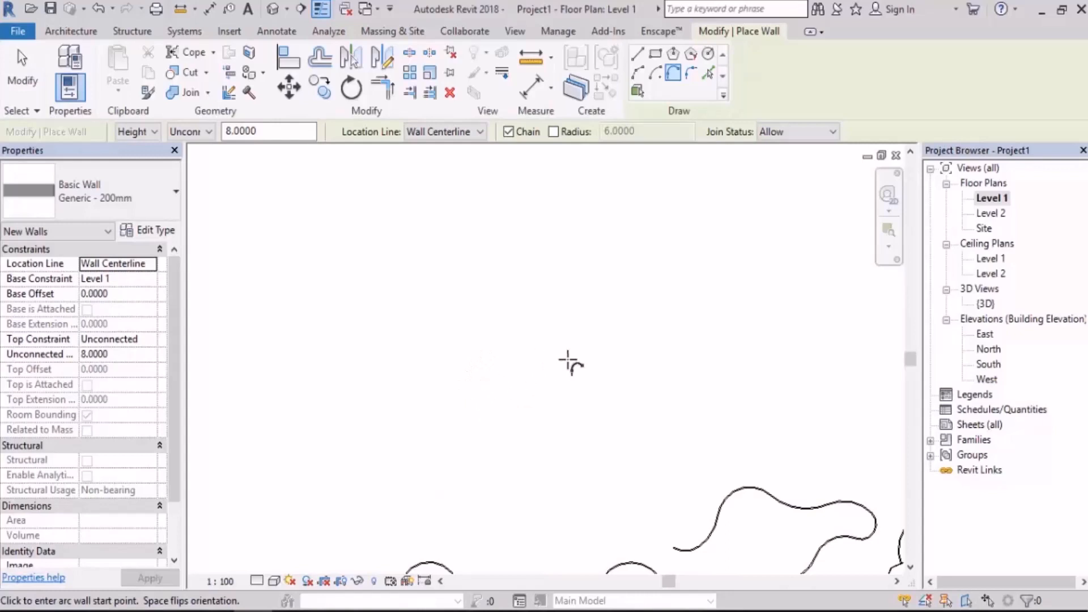
pyautogui.click(638, 72)
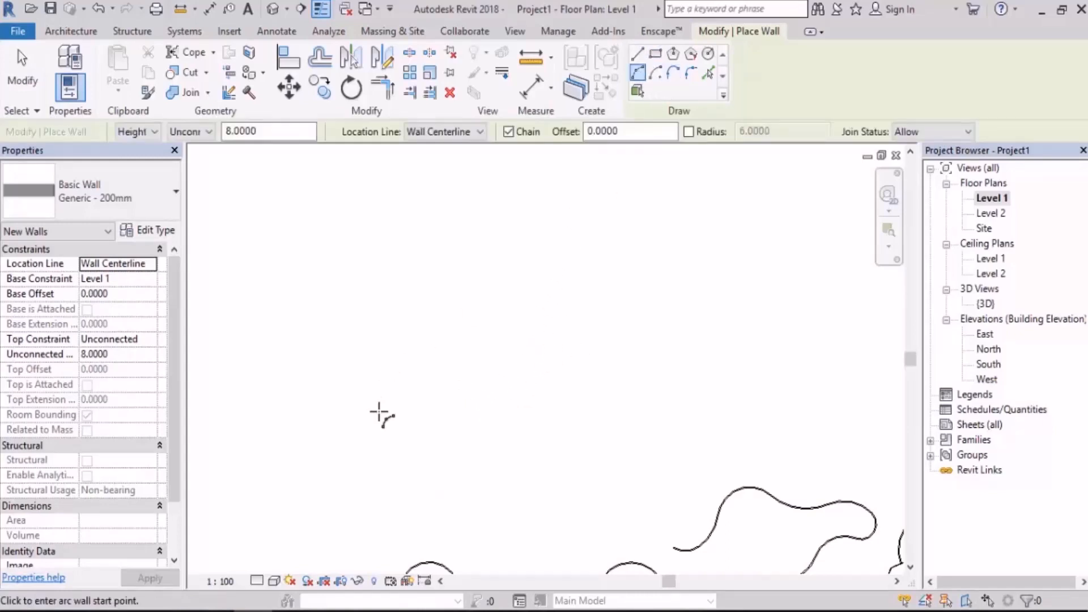
pyautogui.click(375, 407)
pyautogui.click(522, 343)
pyautogui.click(474, 351)
pyautogui.scroll(-3, 578, 316)
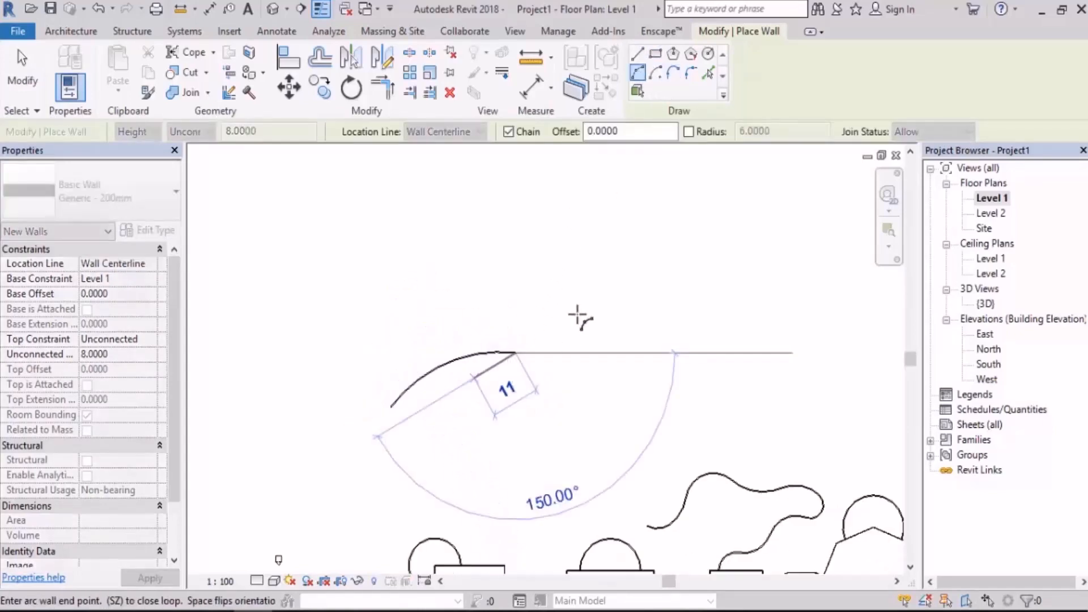
pyautogui.moveTo(634, 314); pyautogui.dragTo(564, 367, button='middle')
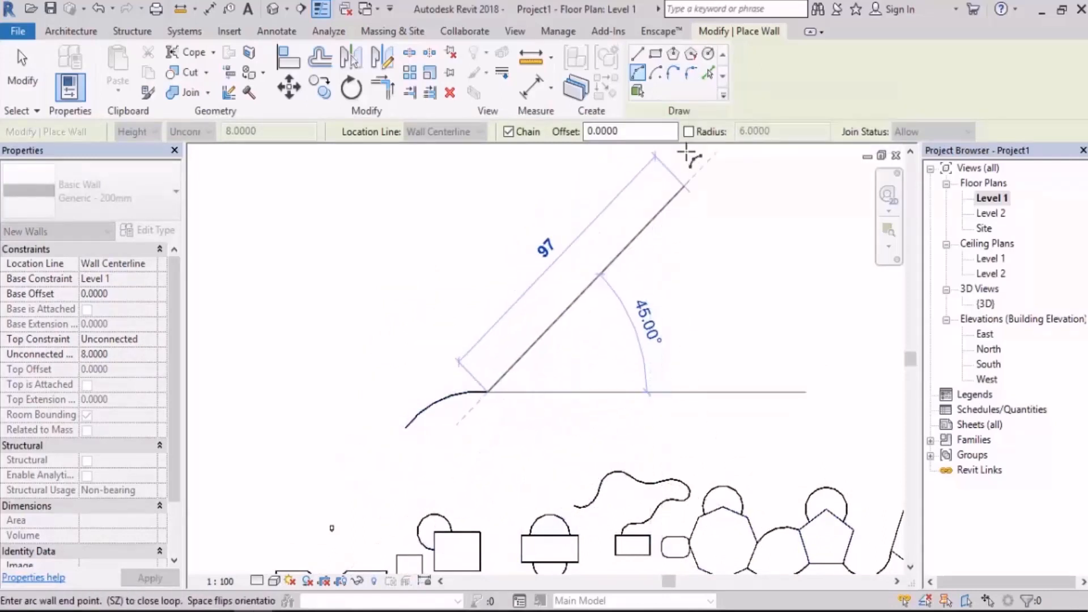
# Step: Draw chained tangent end arc walls from the new arc's right end around to its left end, closing a bean-shaped loop
pyautogui.click(673, 72)
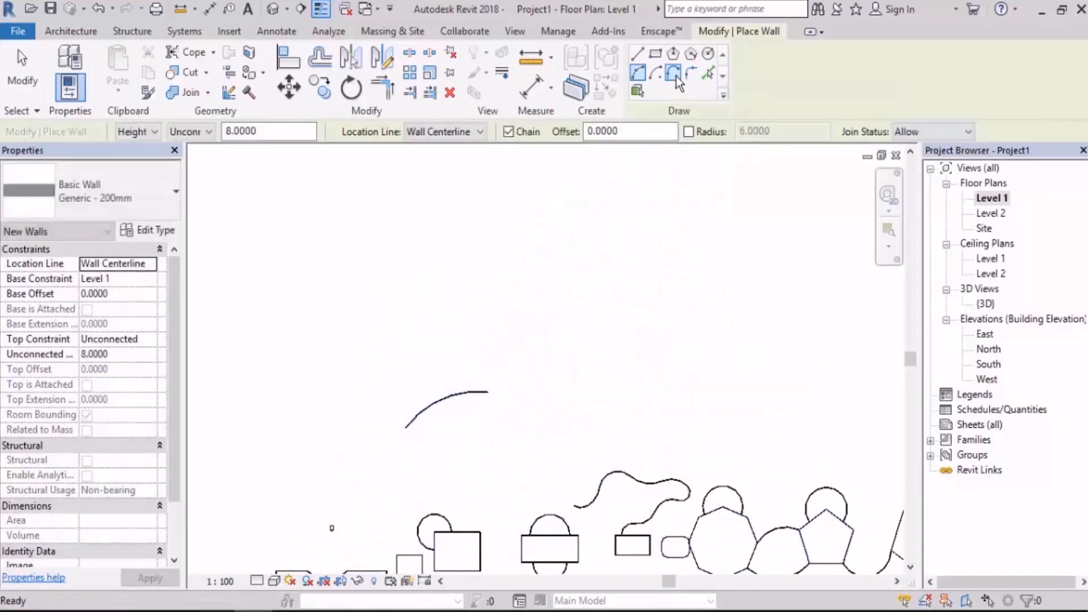
pyautogui.click(490, 392)
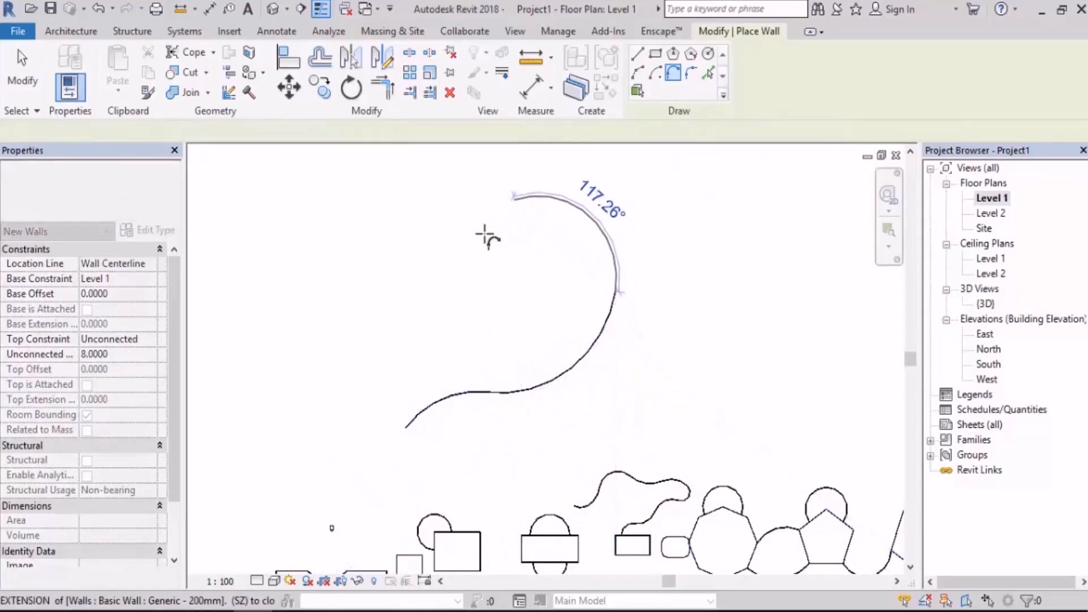
pyautogui.click(464, 271)
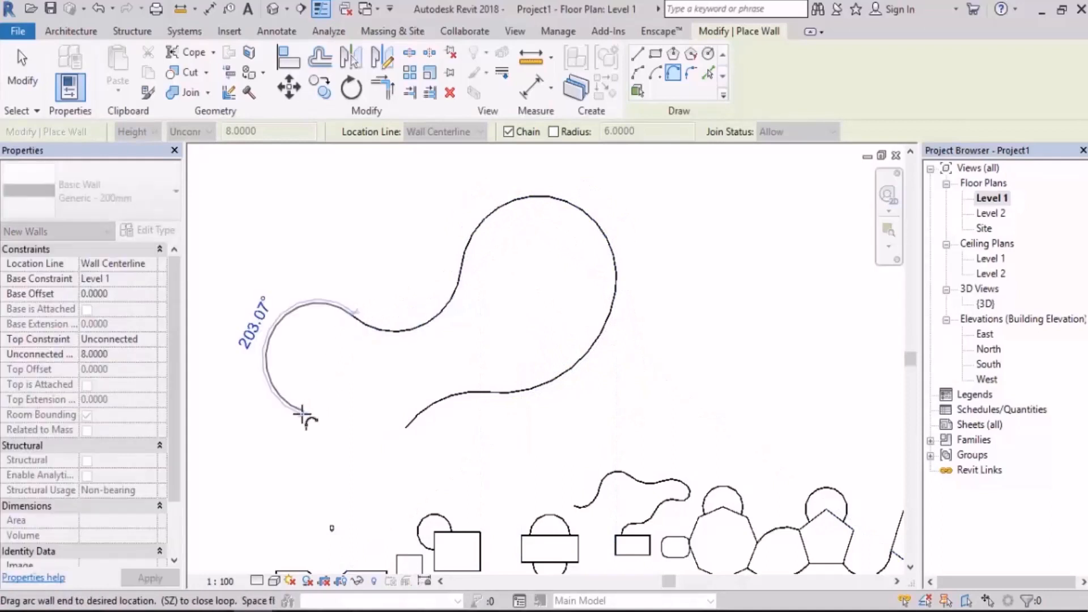
pyautogui.click(283, 440)
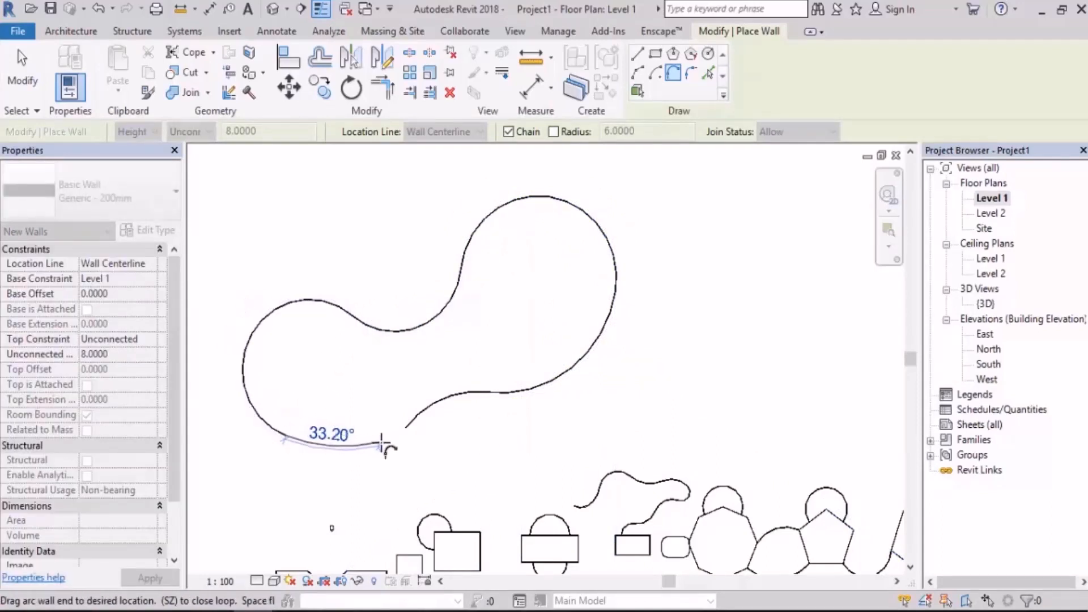
pyautogui.click(409, 430)
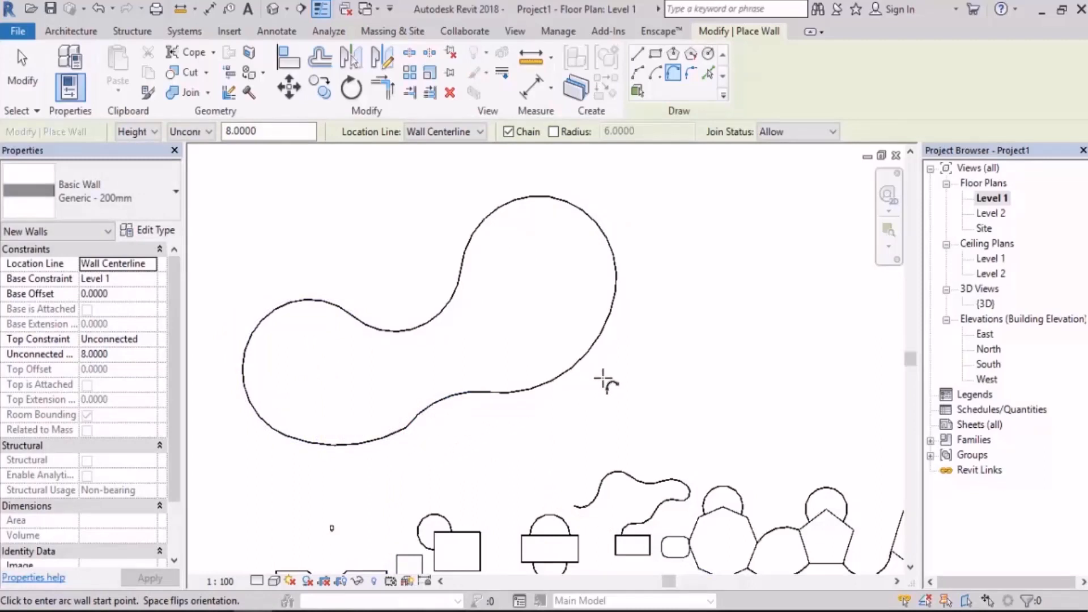
pyautogui.scroll(-3, 605, 381)
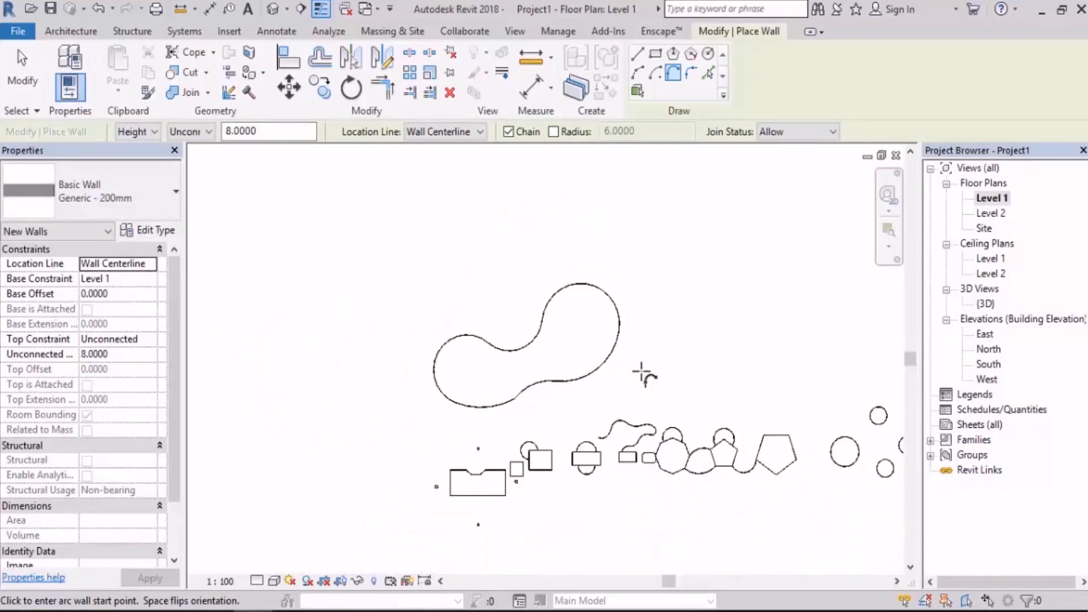
# Step: Draw a short straight horizontal wall inside the notched rectangle, starting on its left wall, and end the chain
pyautogui.scroll(5, 695, 438)
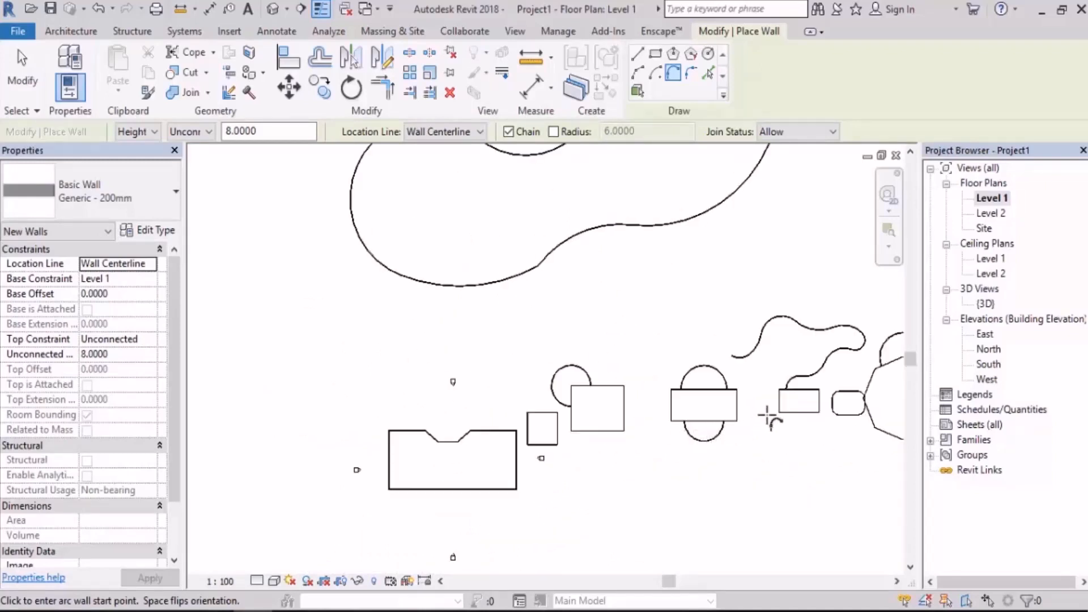
pyautogui.scroll(3, 443, 489)
pyautogui.scroll(4, 443, 489)
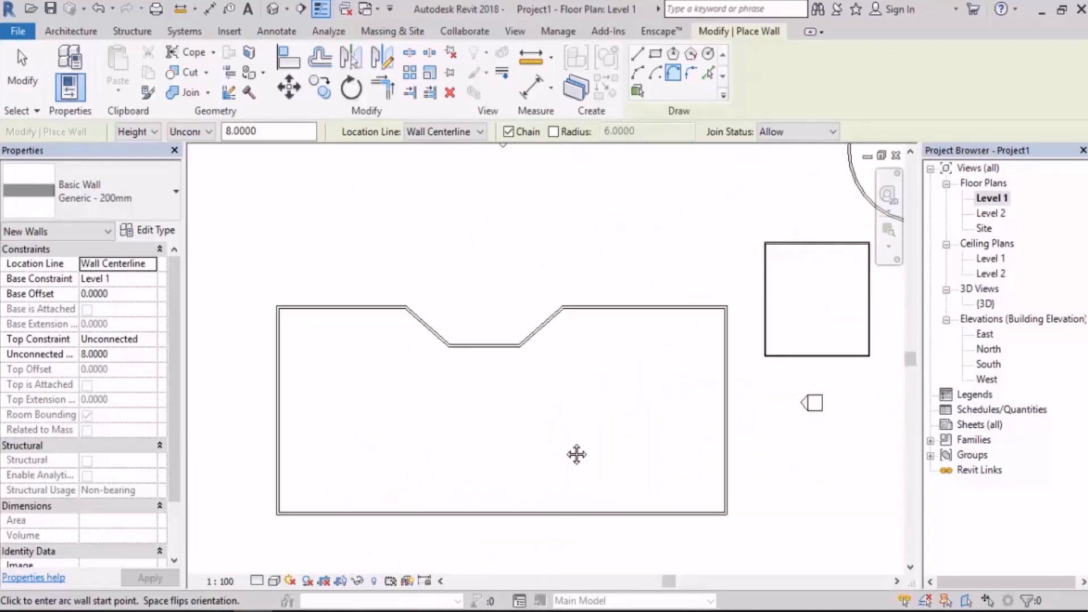
pyautogui.click(637, 55)
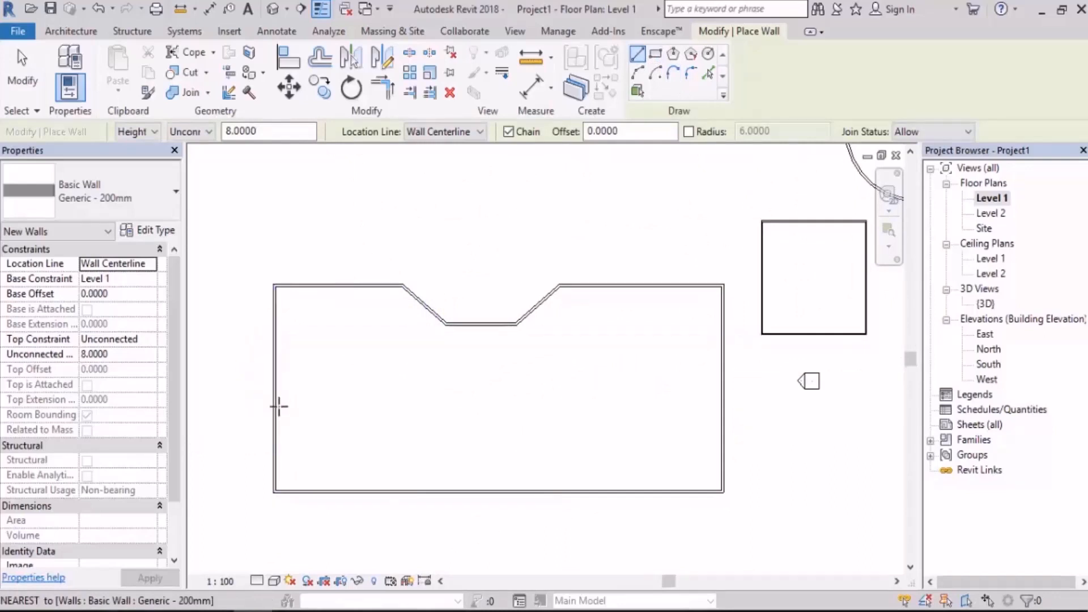
pyautogui.click(275, 407)
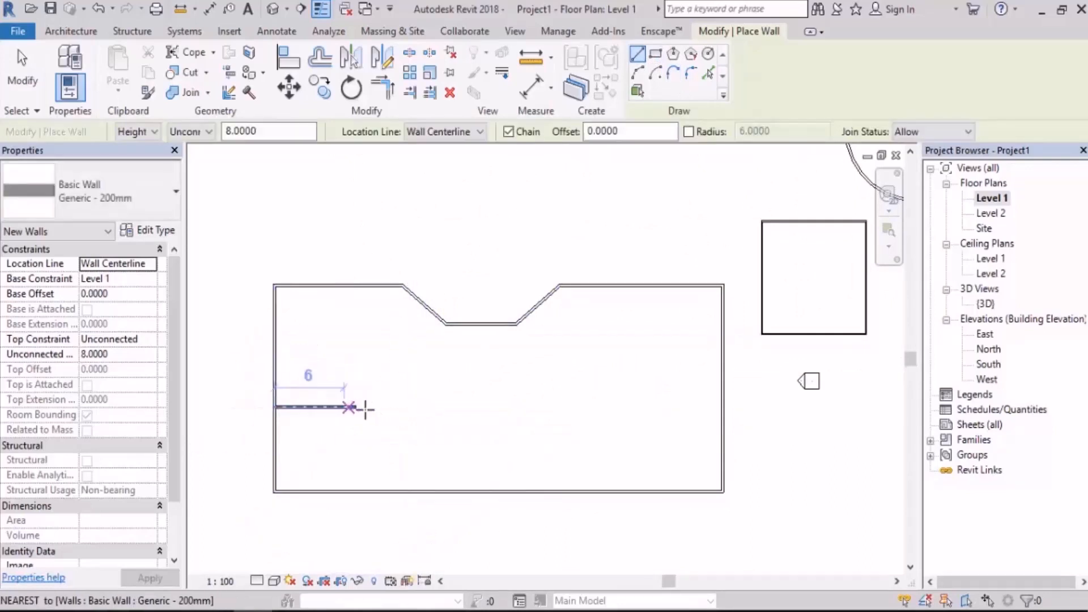
pyautogui.click(363, 407)
pyautogui.press('Escape')
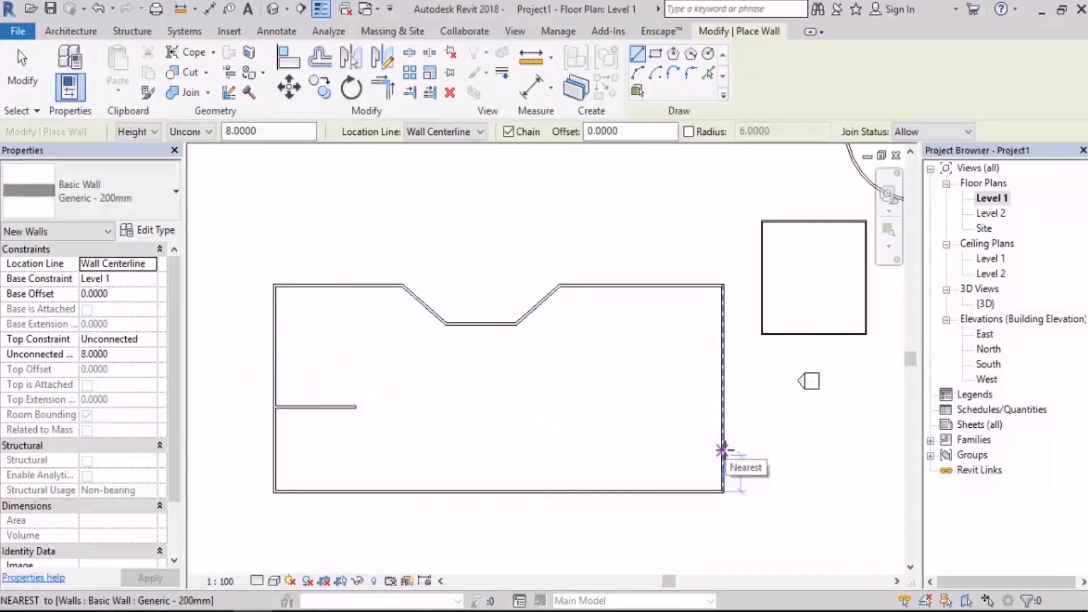
# Step: Continue the short wall with two chained tangent arc walls in an S-curve that ends on the notched rectangle's right wall
pyautogui.click(674, 72)
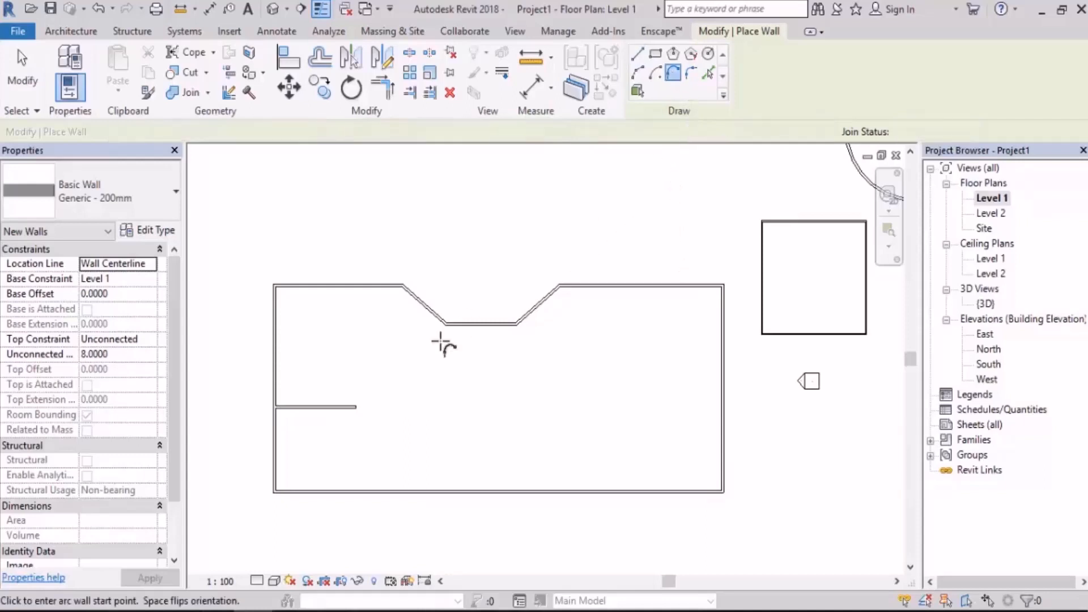
pyautogui.click(362, 407)
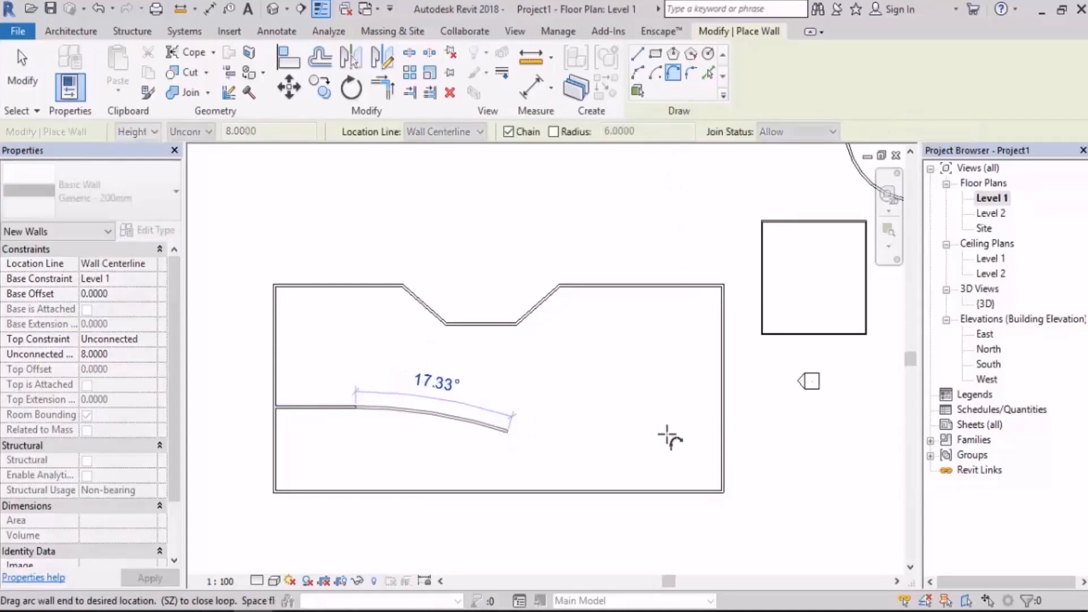
pyautogui.click(722, 428)
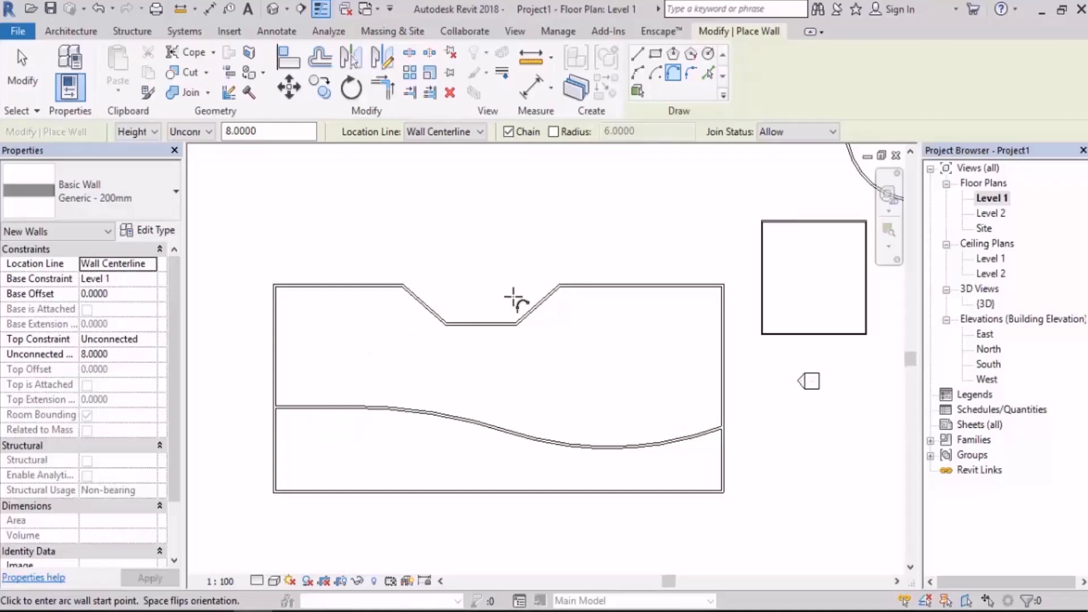
# Step: Start the Fillet Arc wall tool for the notched rectangle's upper-right corner
pyautogui.scroll(-2, 527, 329)
pyautogui.scroll(1, 635, 309)
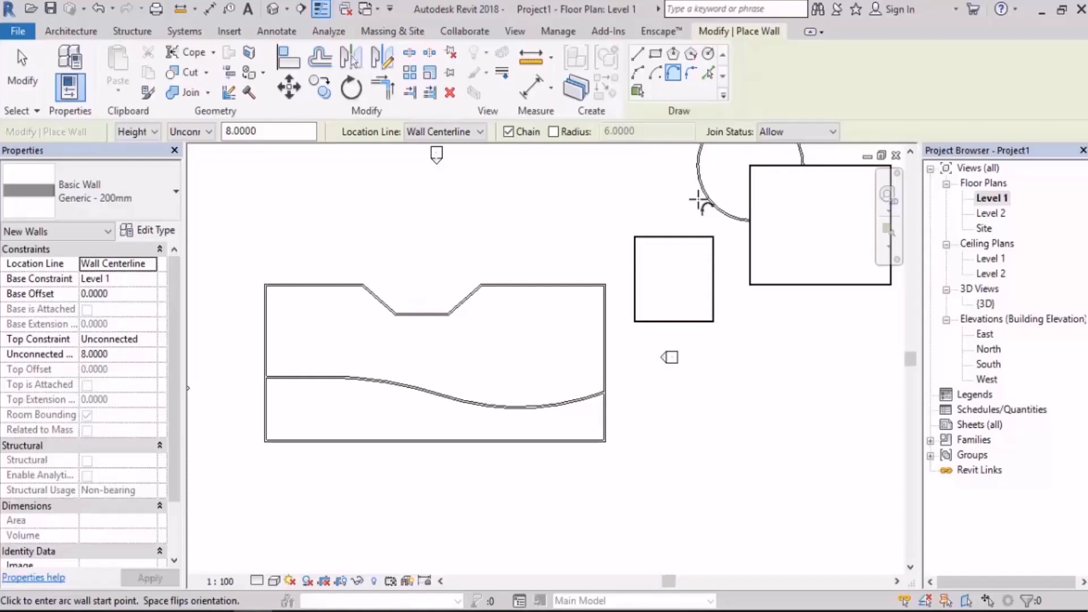
pyautogui.scroll(4, 601, 317)
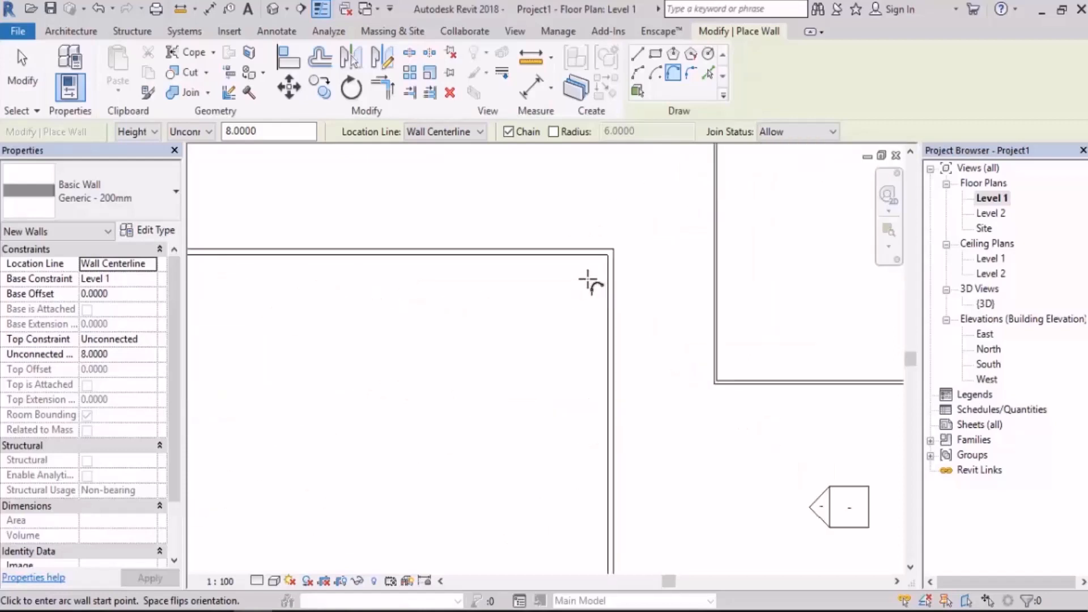
pyautogui.scroll(1, 590, 274)
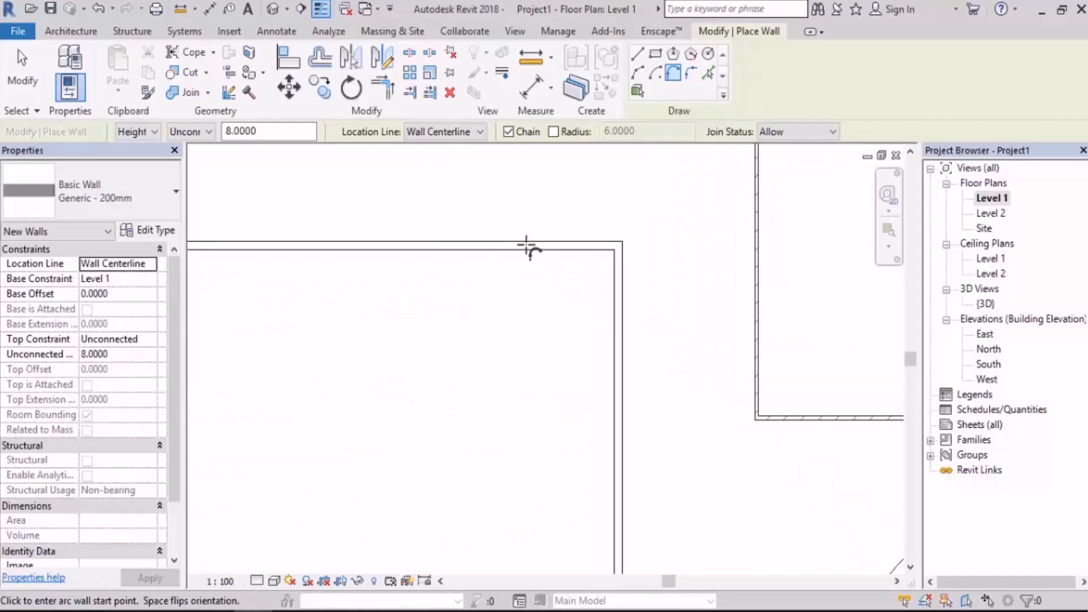
pyautogui.scroll(-1, 678, 324)
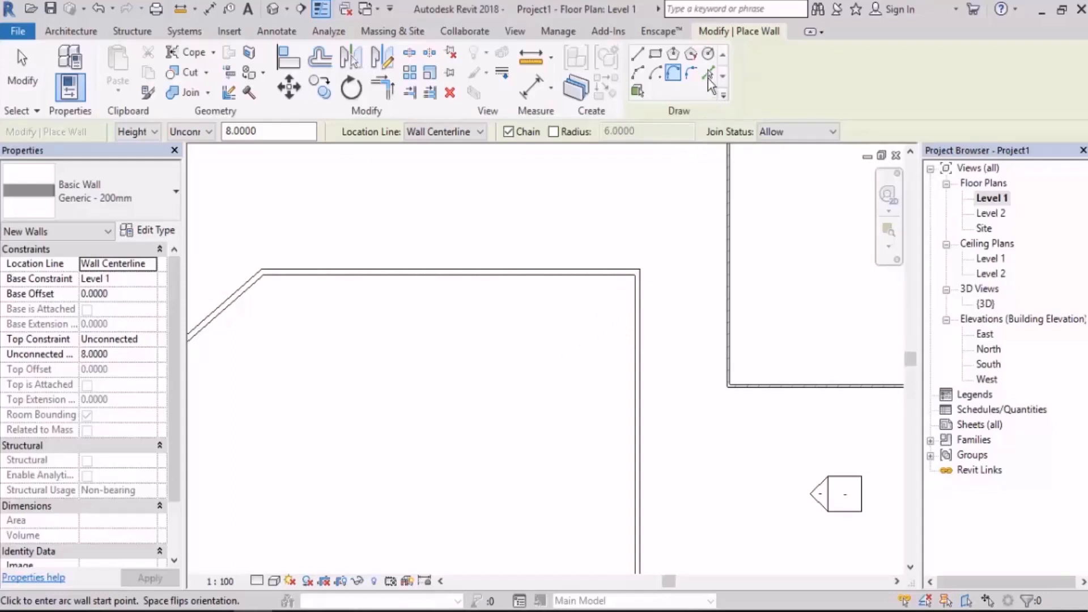
pyautogui.click(691, 72)
pyautogui.moveTo(703, 258); pyautogui.dragTo(698, 224, button='middle')
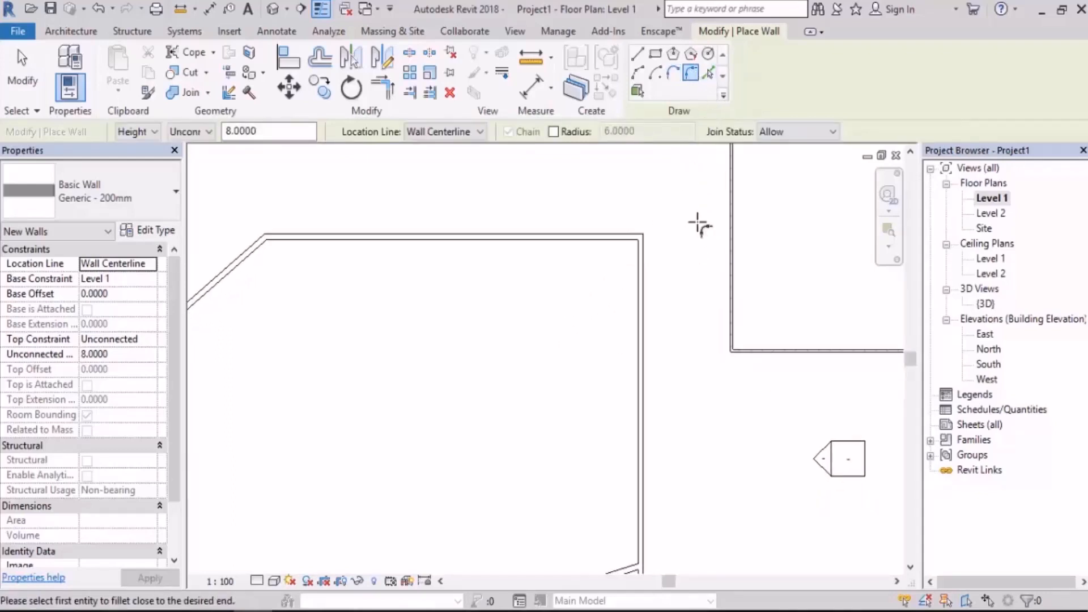
# Step: Round the notched rectangle's upper-right corner with a fillet arc wall and set its radius to 3
pyautogui.click(579, 236)
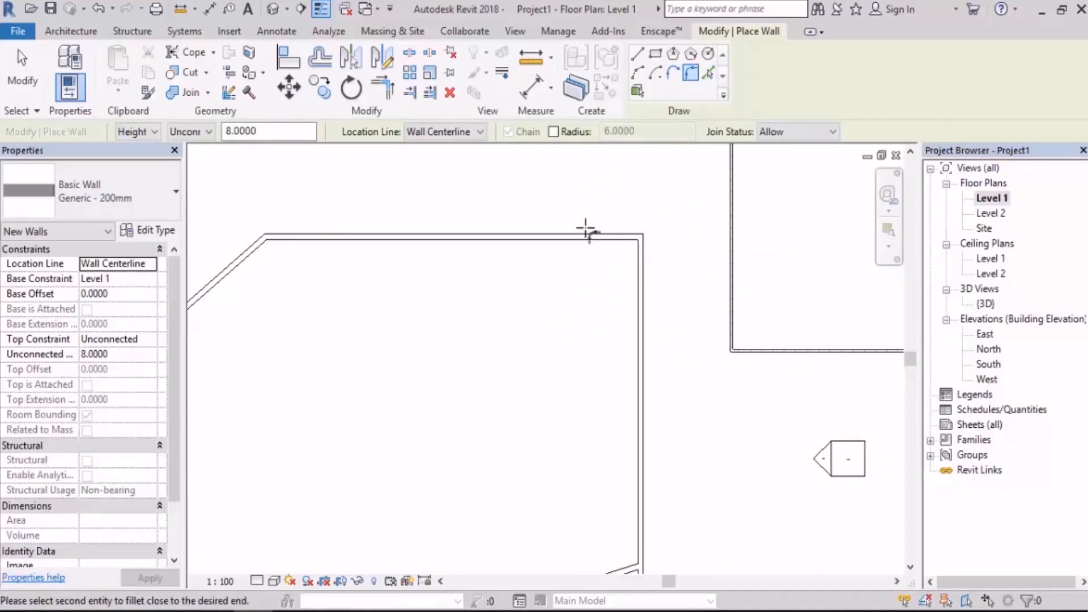
pyautogui.click(640, 280)
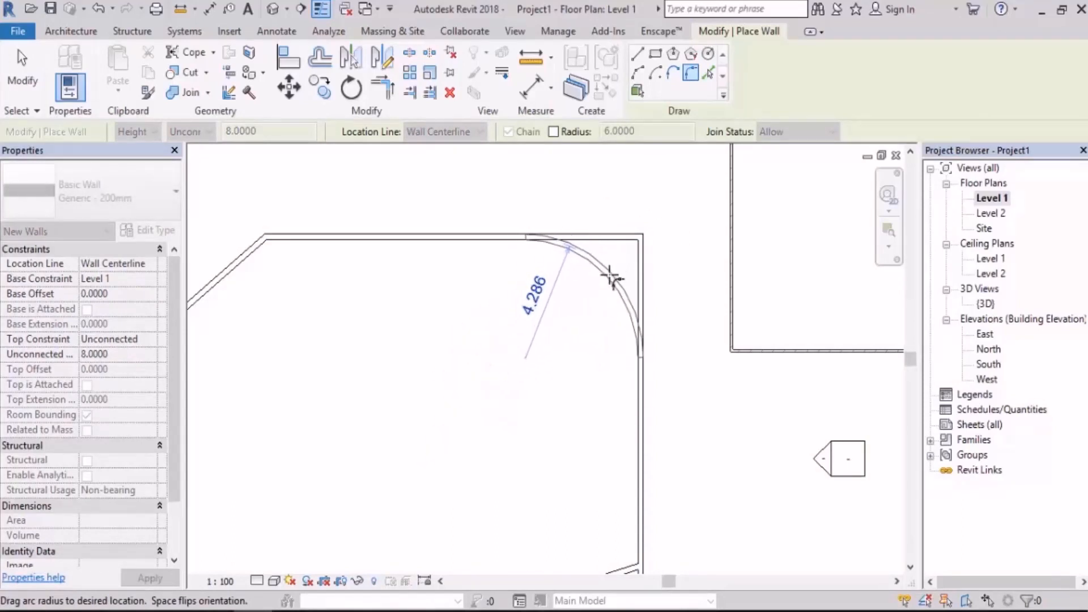
pyautogui.click(626, 289)
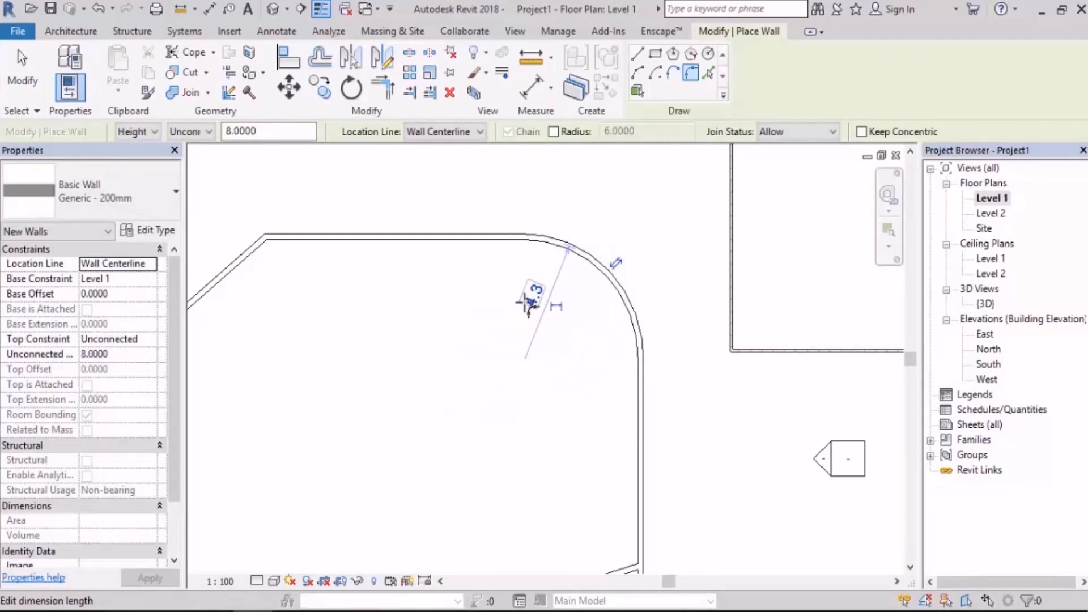
pyautogui.click(532, 301)
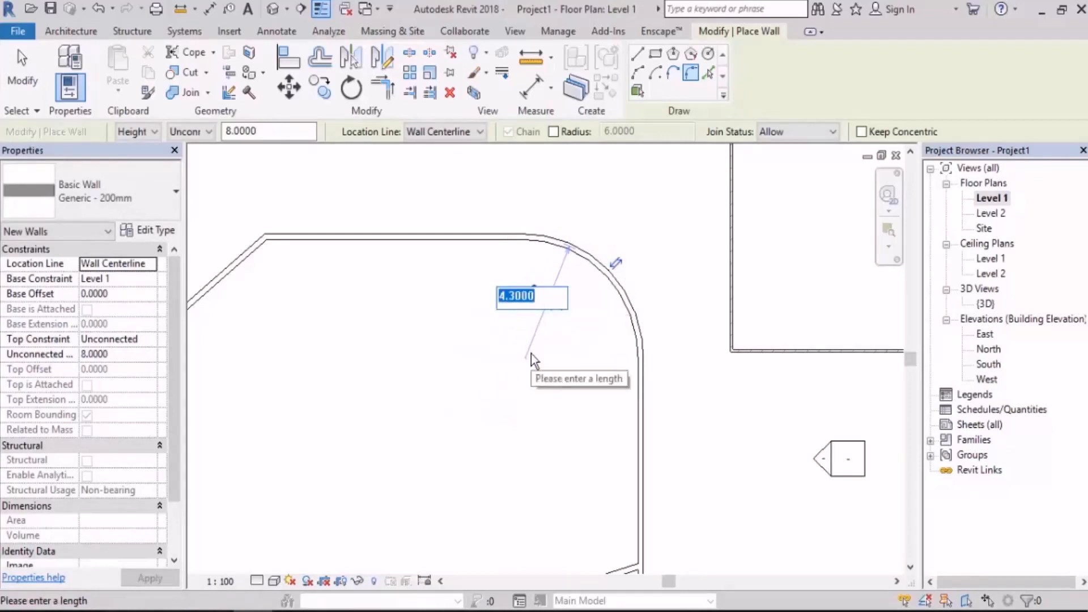
pyautogui.write('3')
pyautogui.press('Return')
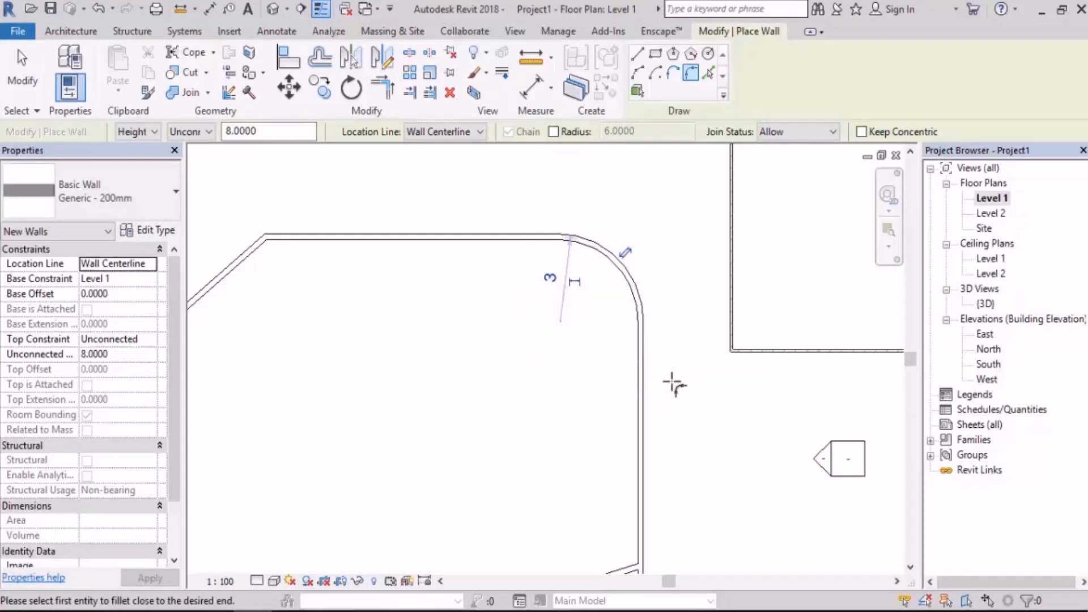
# Step: Round the notched rectangle's upper-left corner with a fillet arc wall and set its radius to 3
pyautogui.scroll(-4, 686, 373)
pyautogui.moveTo(712, 388); pyautogui.dragTo(588, 409, button='middle')
pyautogui.scroll(6, 685, 310)
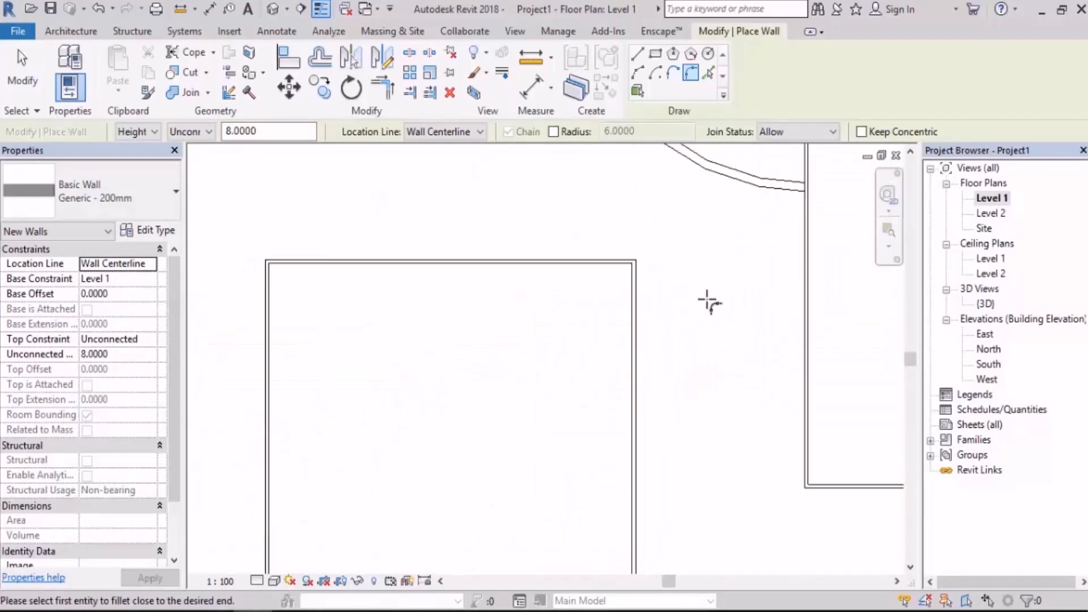
pyautogui.scroll(-4, 721, 297)
pyautogui.moveTo(621, 343); pyautogui.dragTo(867, 266, button='middle')
pyautogui.moveTo(523, 381); pyautogui.dragTo(850, 317, button='middle')
pyautogui.moveTo(601, 340); pyautogui.dragTo(861, 352, button='middle')
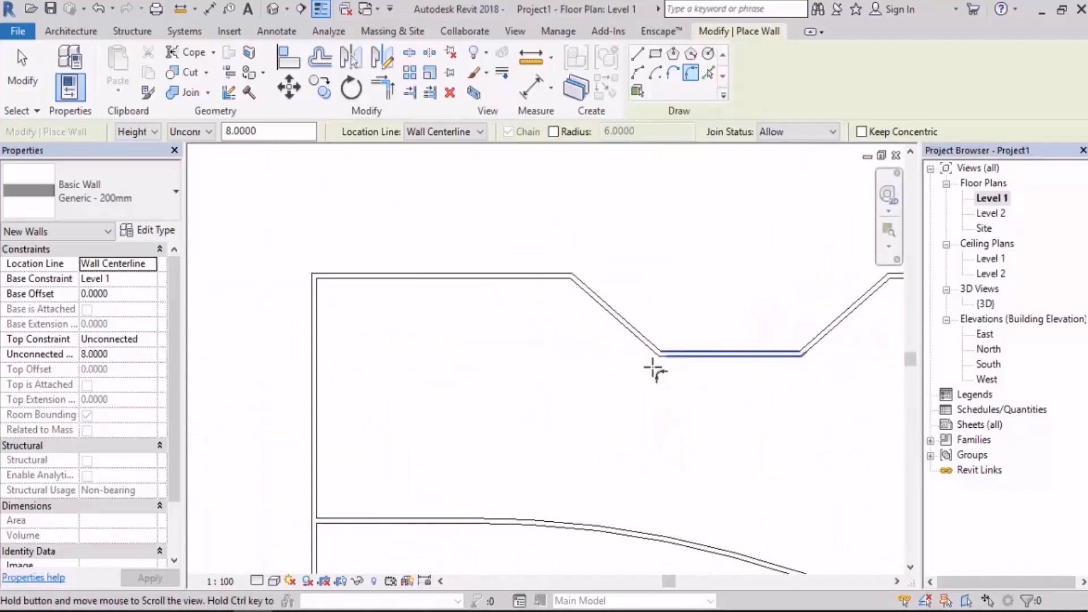
pyautogui.scroll(3, 316, 292)
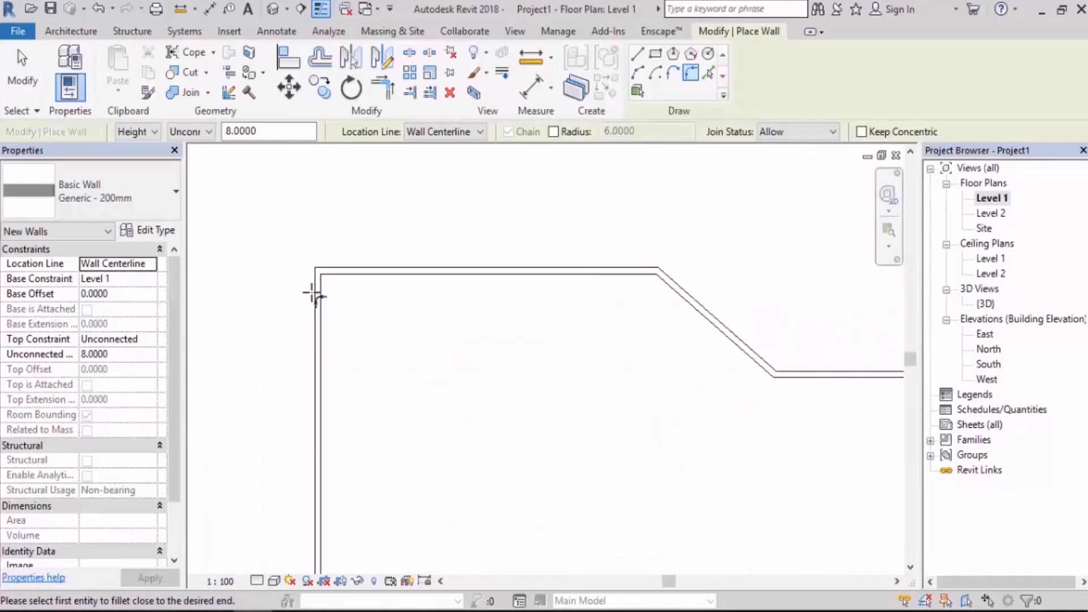
pyautogui.click(319, 331)
pyautogui.click(366, 264)
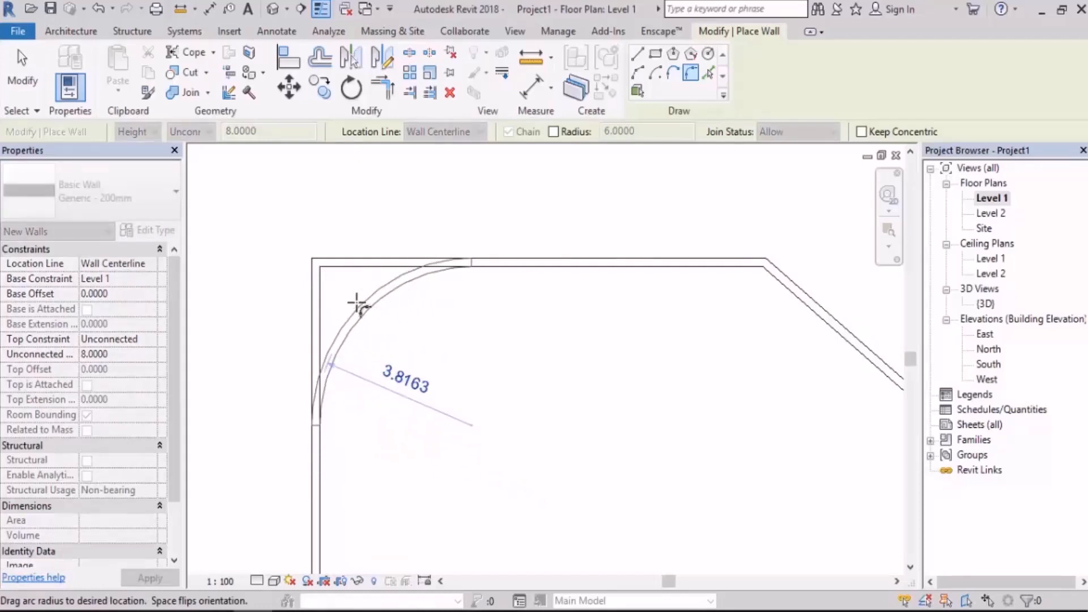
pyautogui.click(420, 335)
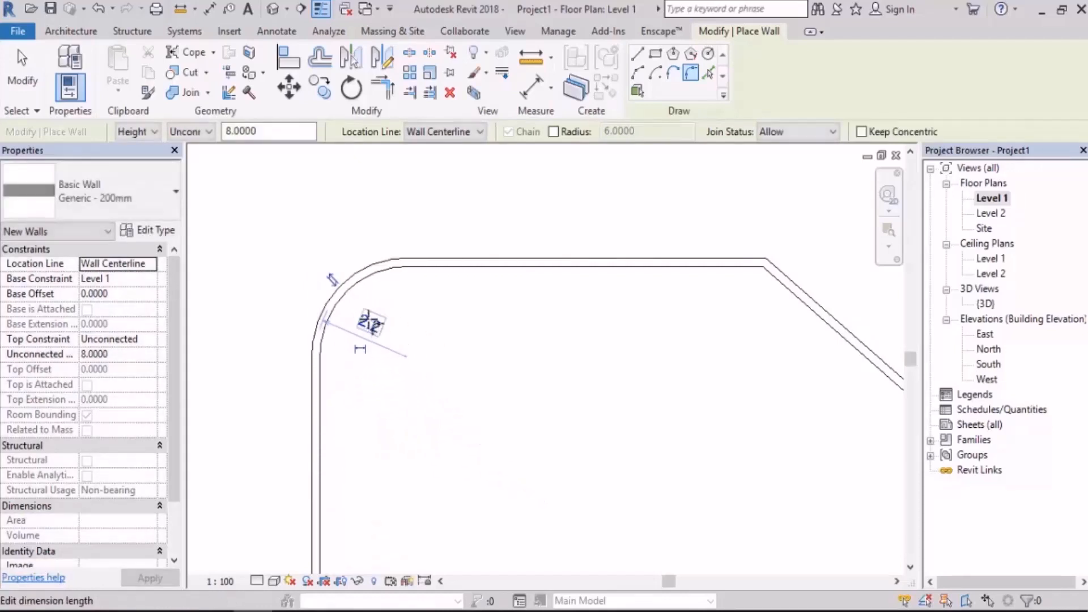
pyautogui.click(370, 324)
pyautogui.write('3')
pyautogui.press('Return')
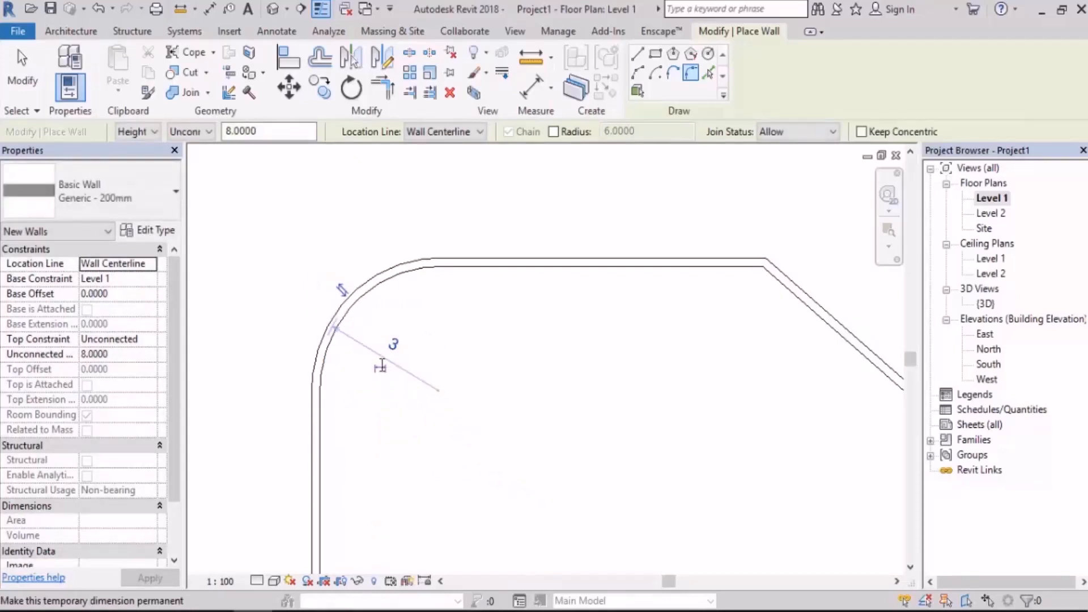
# Step: Undo the fillets and radius changes on both upper corners of the notched rectangle
pyautogui.scroll(-4, 364, 341)
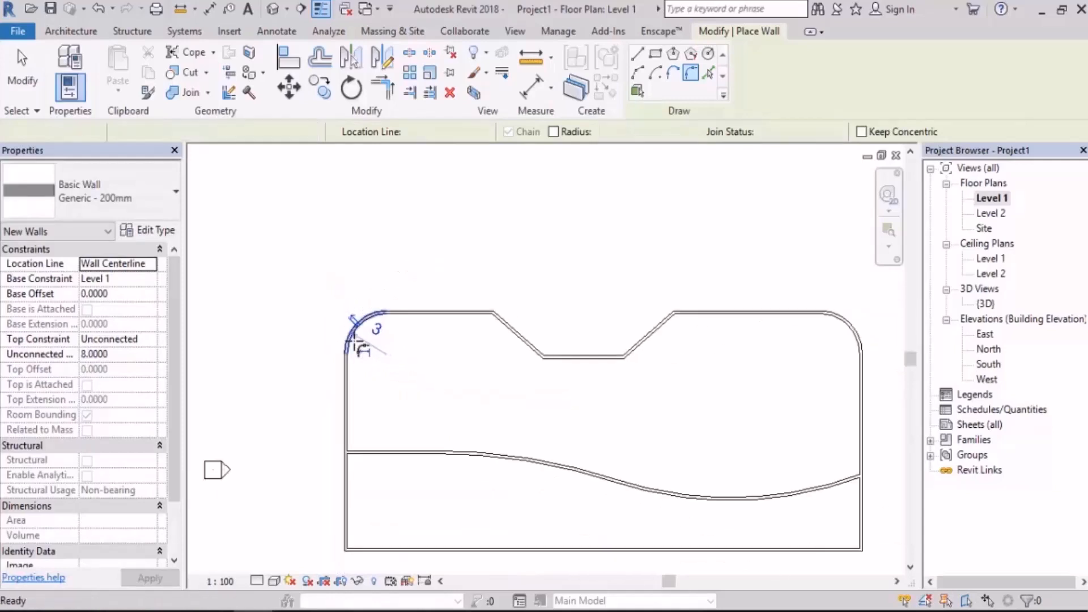
pyautogui.hotkey('ctrl', 'z')
pyautogui.hotkey('ctrl', 'z')
pyautogui.hotkey('ctrl', 'z')
pyautogui.scroll(-2, 332, 328)
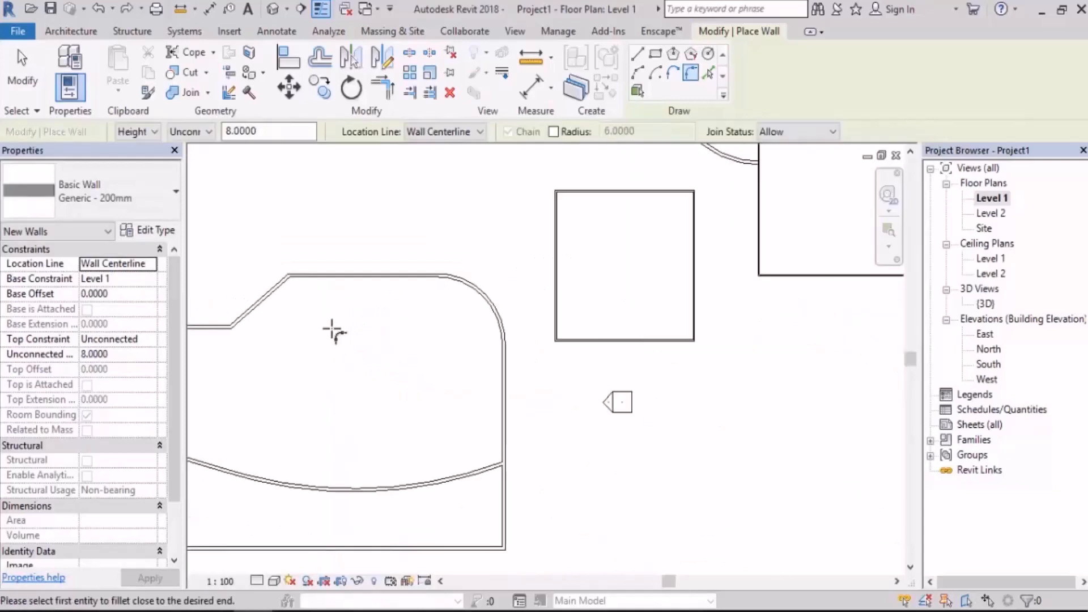
pyautogui.hotkey('ctrl', 'z')
pyautogui.scroll(3, 334, 332)
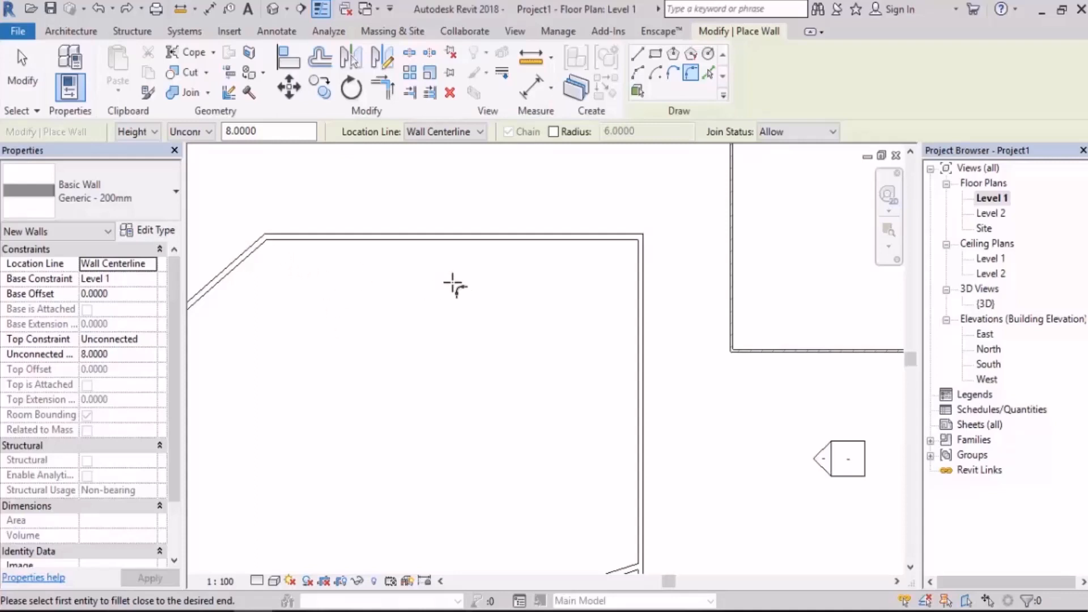
# Step: Turn on a fixed fillet radius of 2 and fillet the notched rectangle's upper-right corner
pyautogui.click(572, 133)
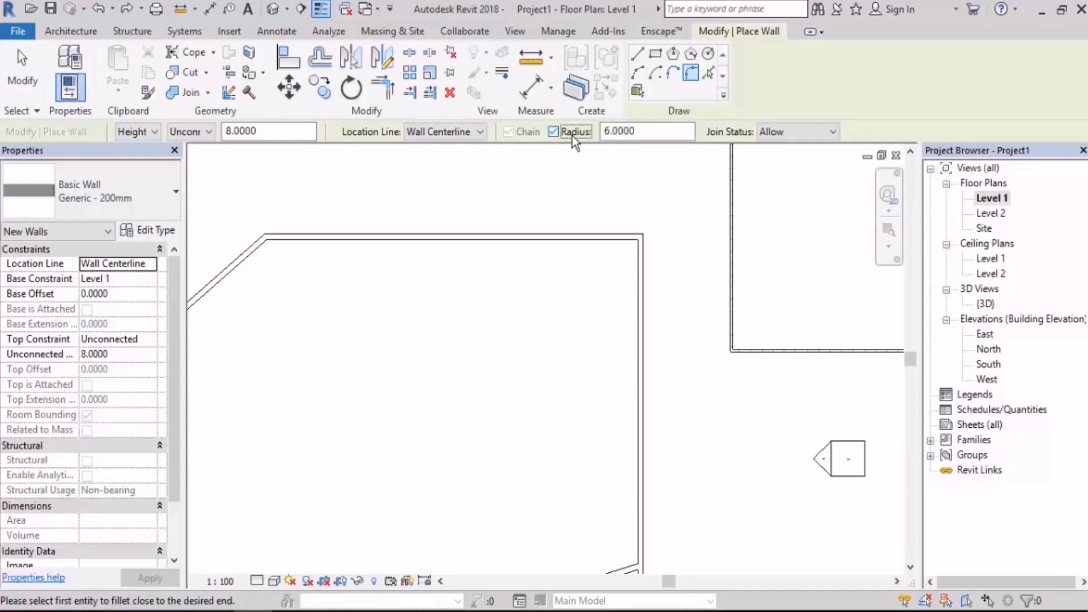
pyautogui.click(656, 131)
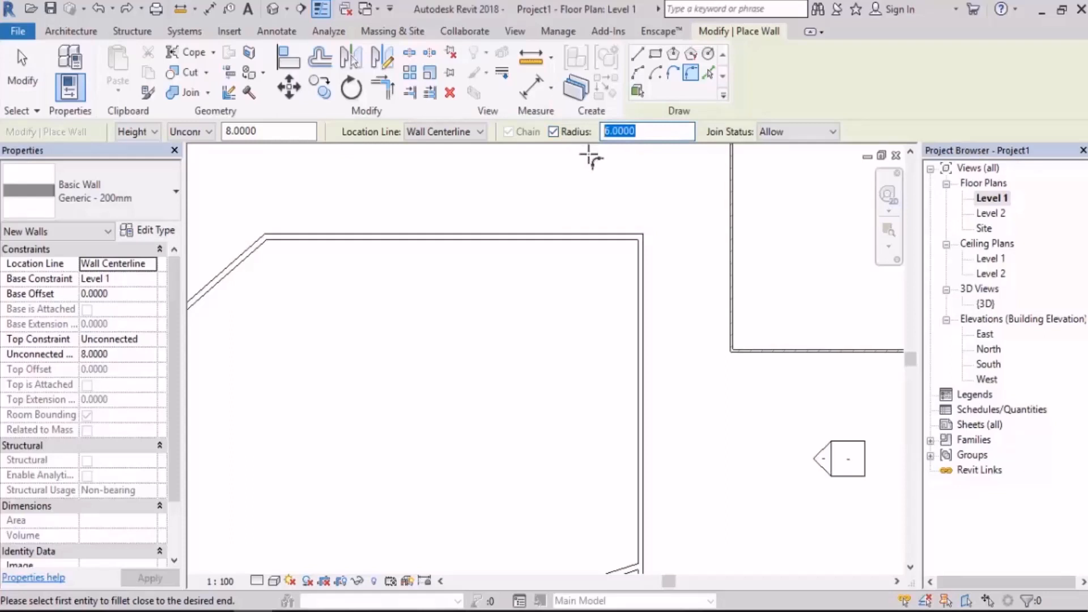
pyautogui.write('2')
pyautogui.press('Return')
pyautogui.moveTo(691, 275); pyautogui.dragTo(683, 289, button='middle')
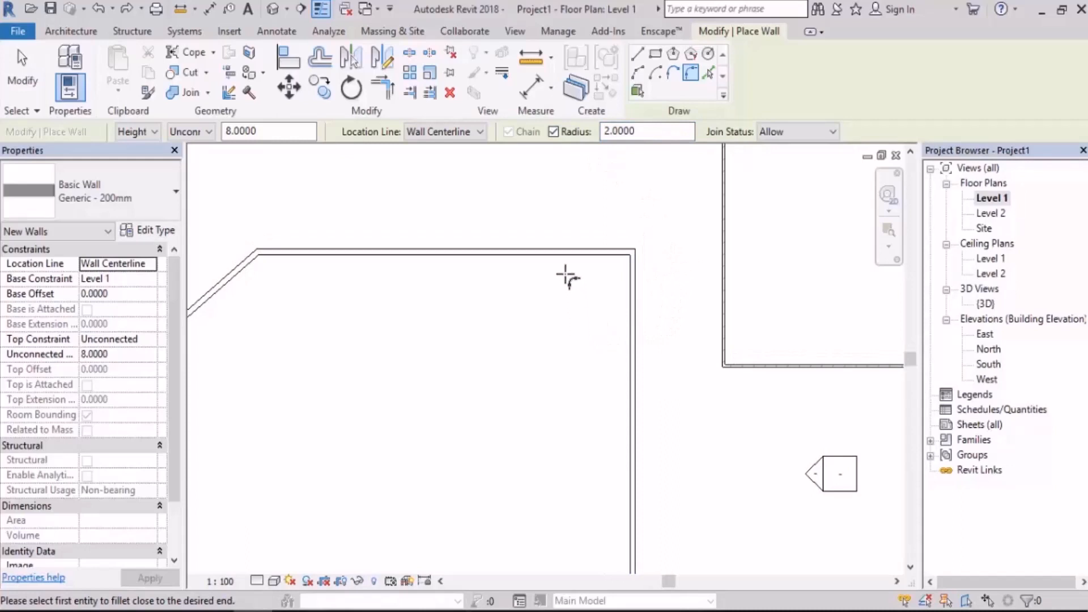
pyautogui.click(563, 252)
pyautogui.click(629, 306)
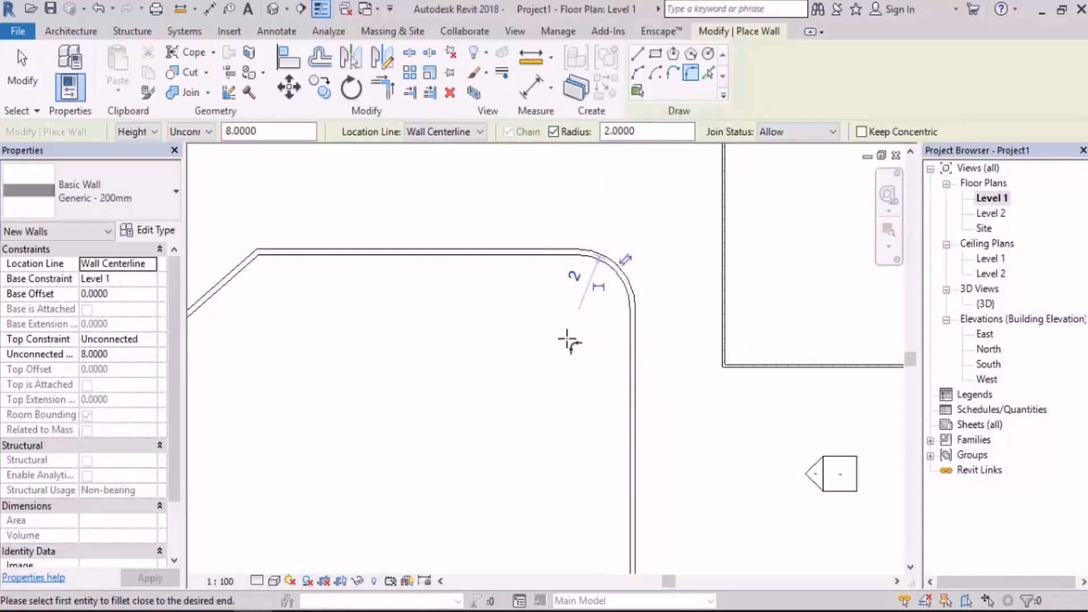
# Step: Fillet the notched rectangle's upper-left corner with the fixed radius of 2
pyautogui.scroll(-5, 653, 316)
pyautogui.moveTo(480, 359); pyautogui.dragTo(626, 360, button='middle')
pyautogui.scroll(5, 406, 312)
pyautogui.click(275, 315)
pyautogui.click(312, 274)
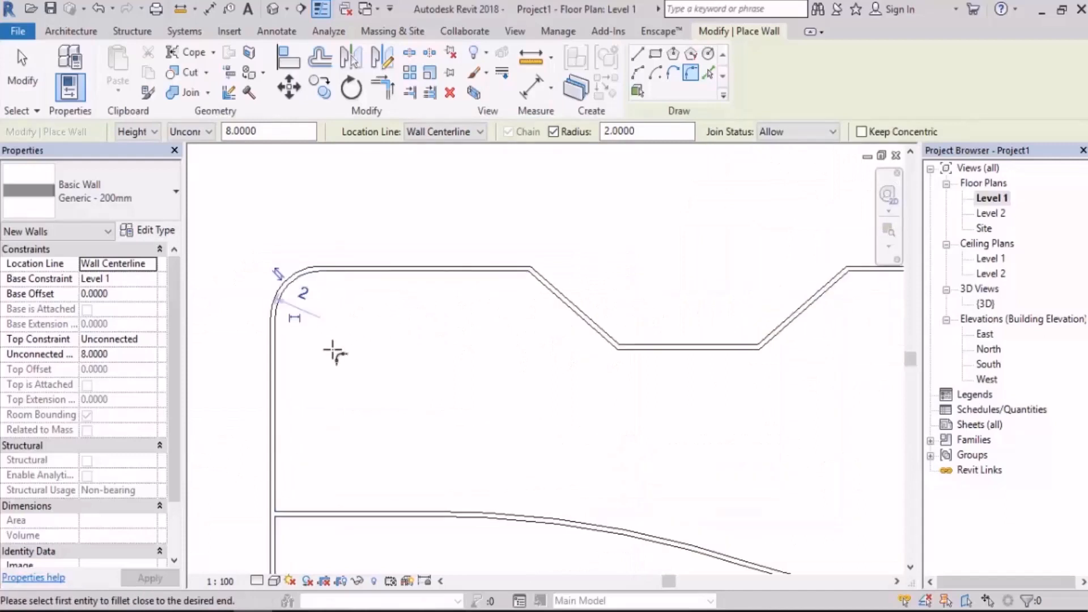
# Step: Fillet the small square room's upper-left corner with a Generic - 200mm arc wall of radius 2
pyautogui.scroll(-4, 397, 374)
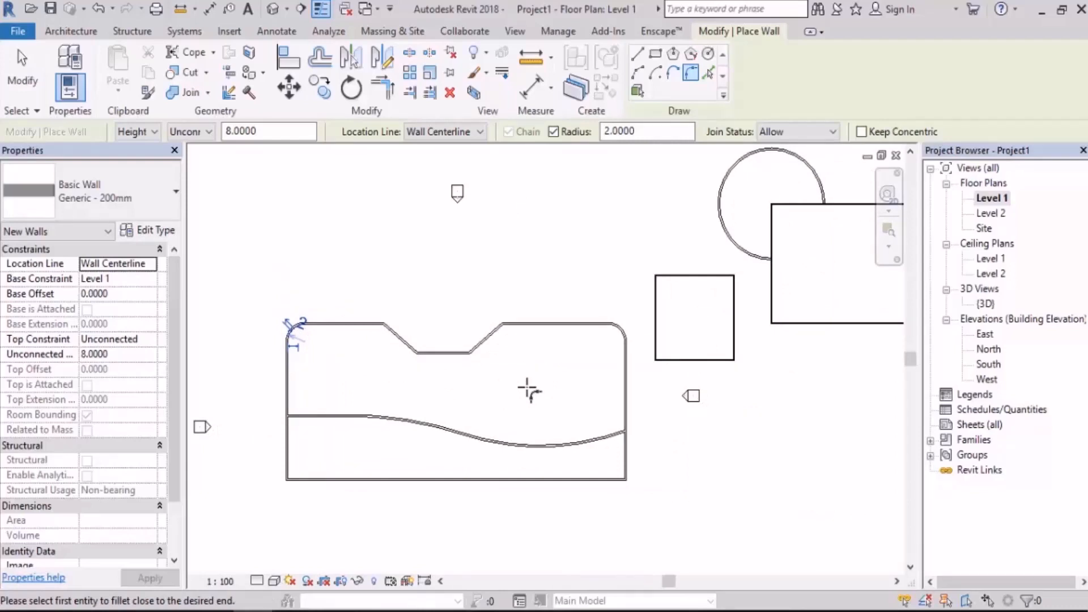
pyautogui.scroll(5, 751, 304)
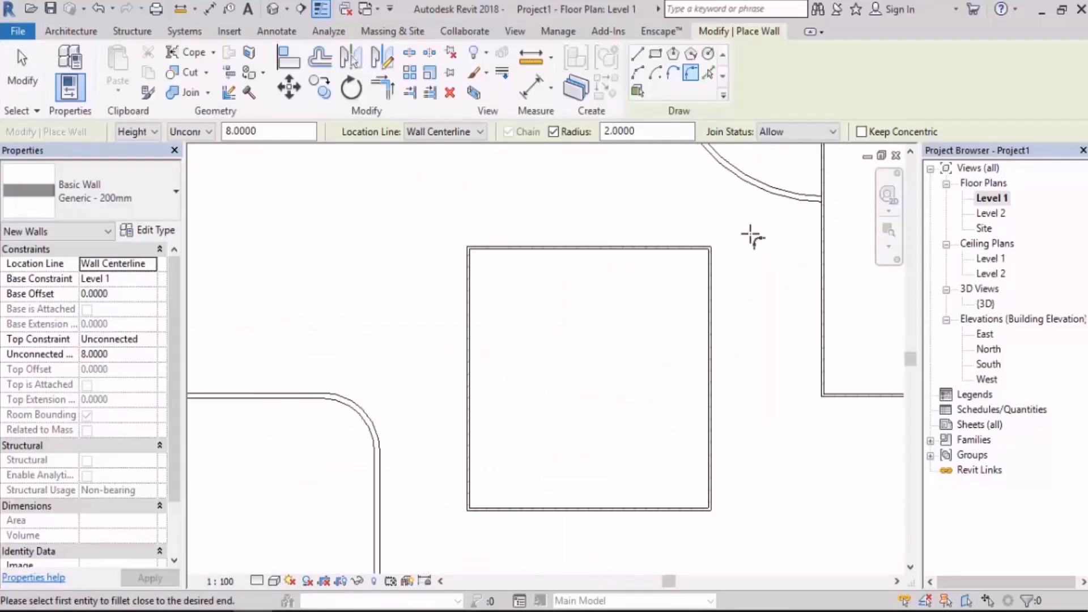
pyautogui.scroll(2, 753, 237)
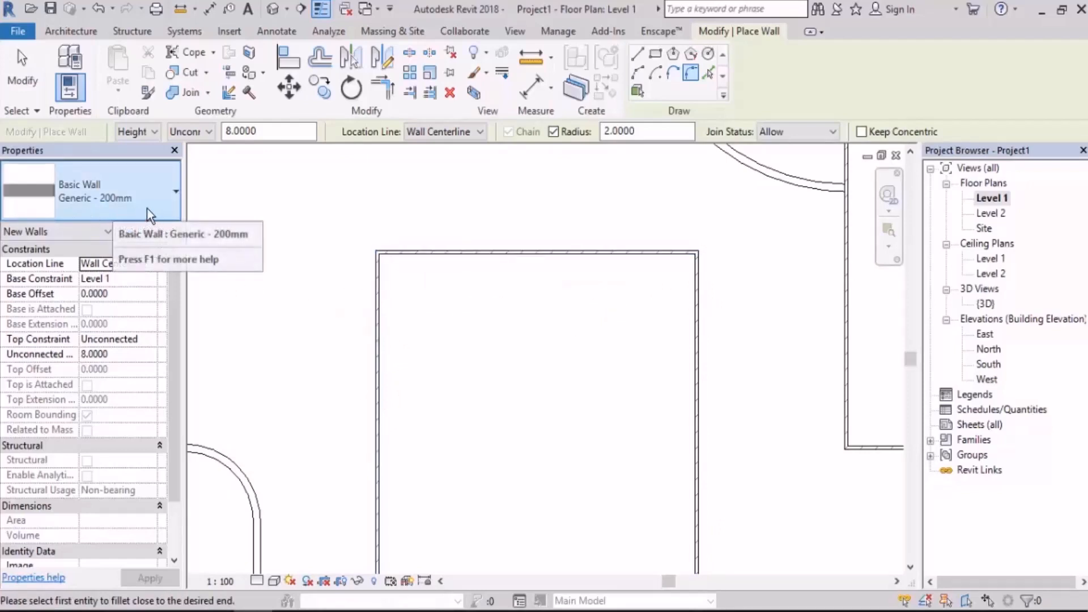
pyautogui.click(379, 300)
pyautogui.click(405, 252)
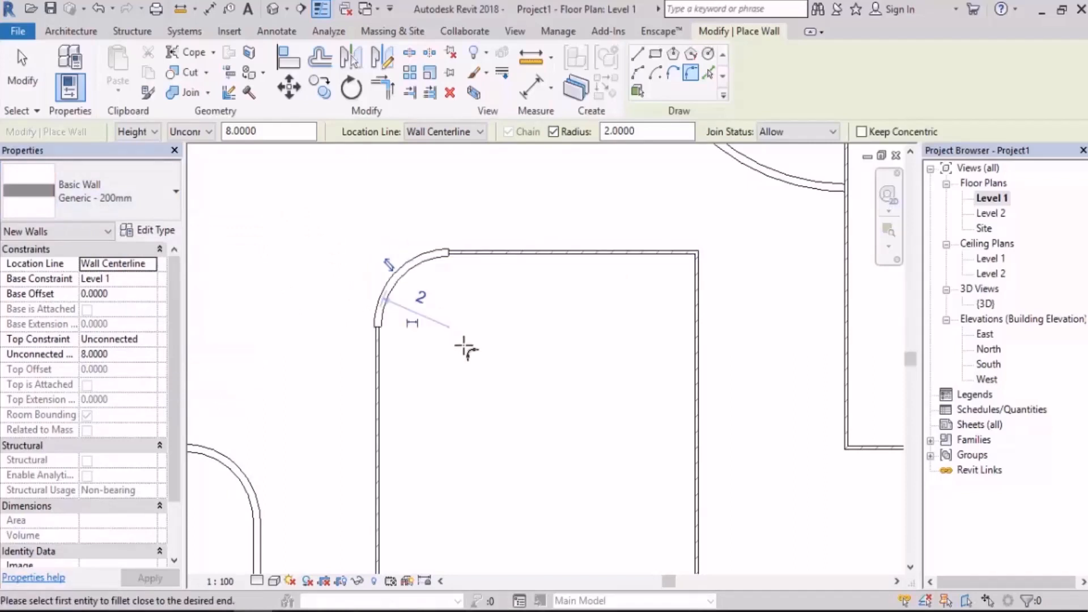
# Step: Change the wall type to Generic - 300mm and fillet the small square room's upper-right corner
pyautogui.click(142, 203)
pyautogui.scroll(-1, 128, 340)
pyautogui.click(106, 333)
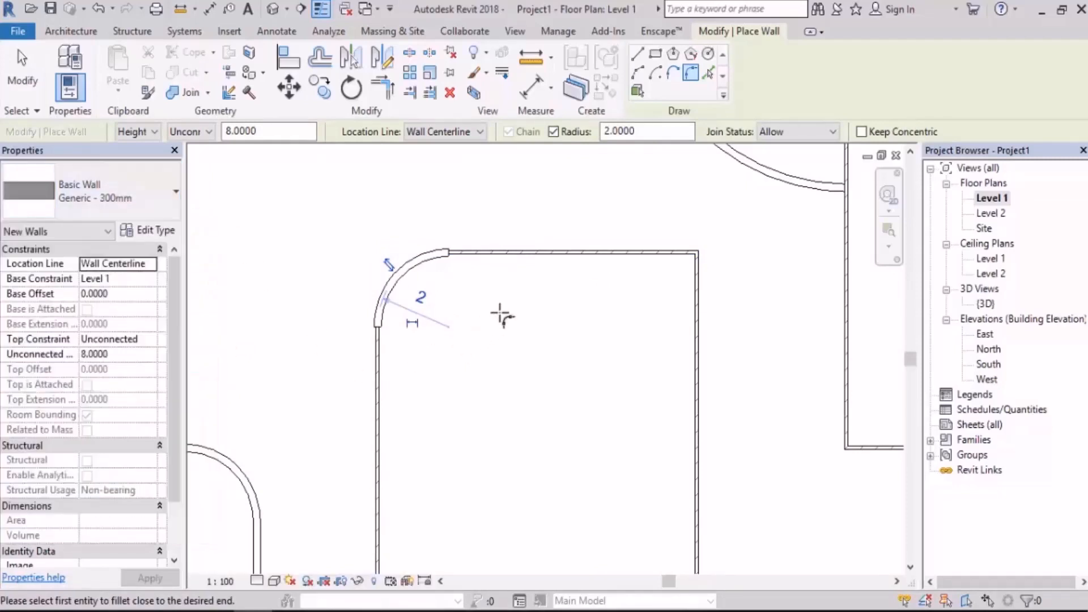
pyautogui.click(698, 295)
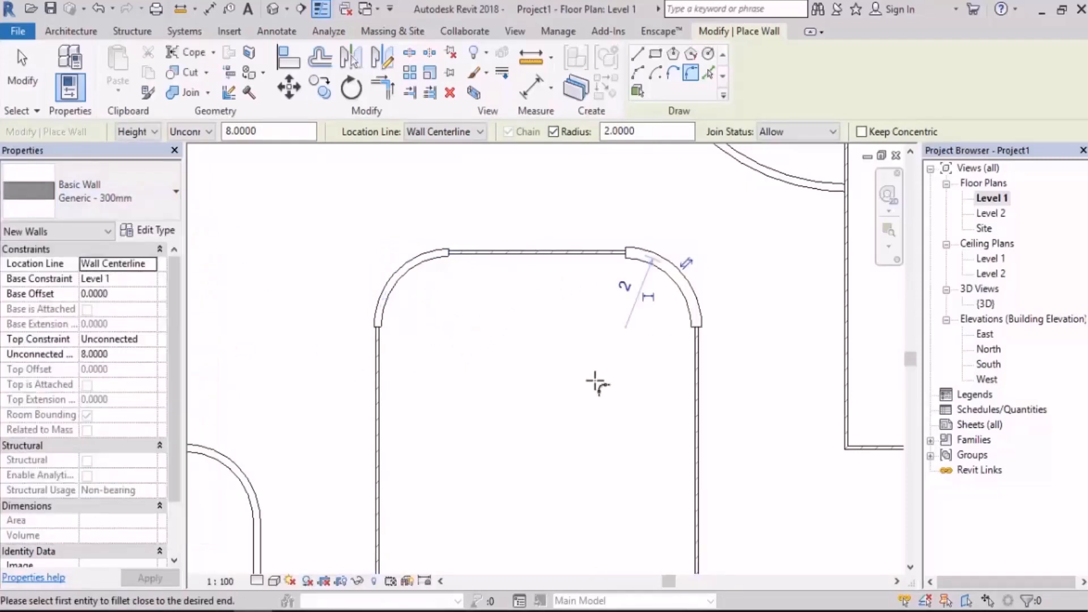
# Step: Change the wall type to Generic - 90mm Brick and fillet the small square room's lower-left corner with radius 2
pyautogui.click(137, 199)
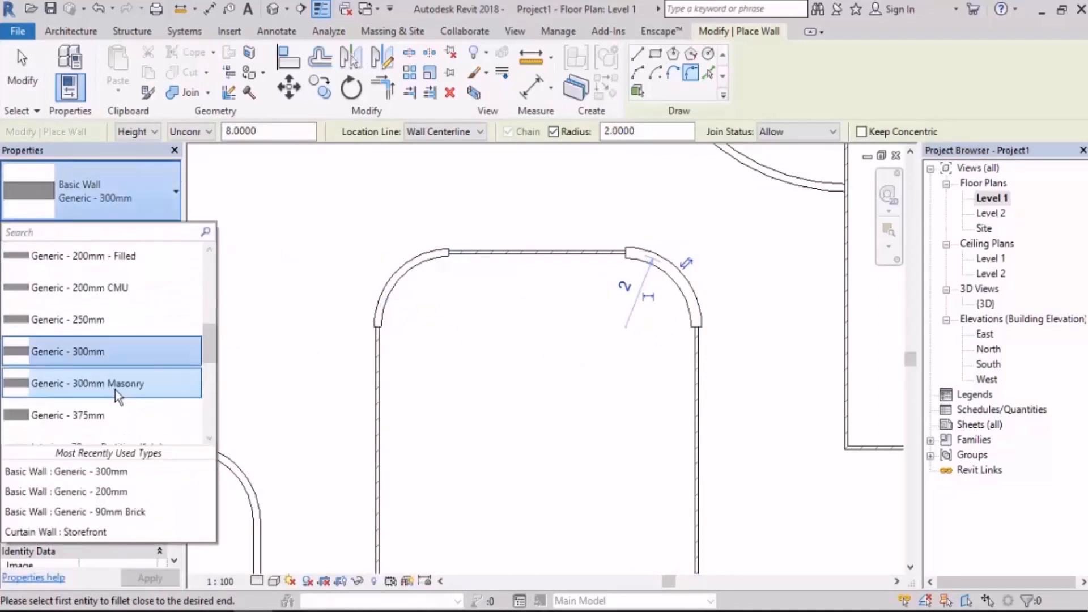
pyautogui.scroll(3, 136, 363)
pyautogui.click(107, 293)
pyautogui.moveTo(471, 405); pyautogui.dragTo(471, 216, button='middle')
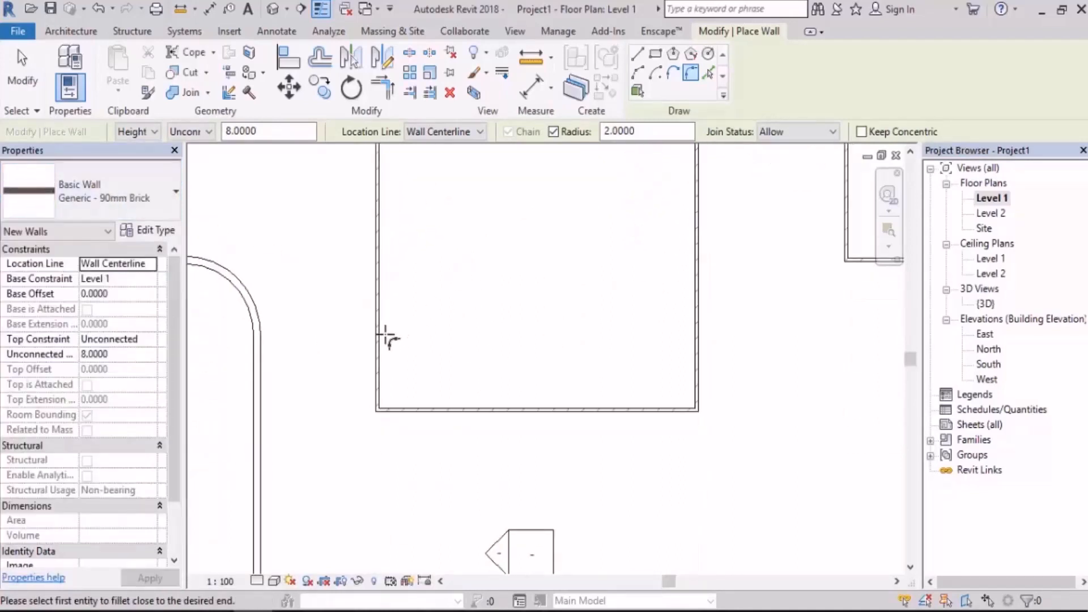
pyautogui.click(378, 351)
pyautogui.click(422, 408)
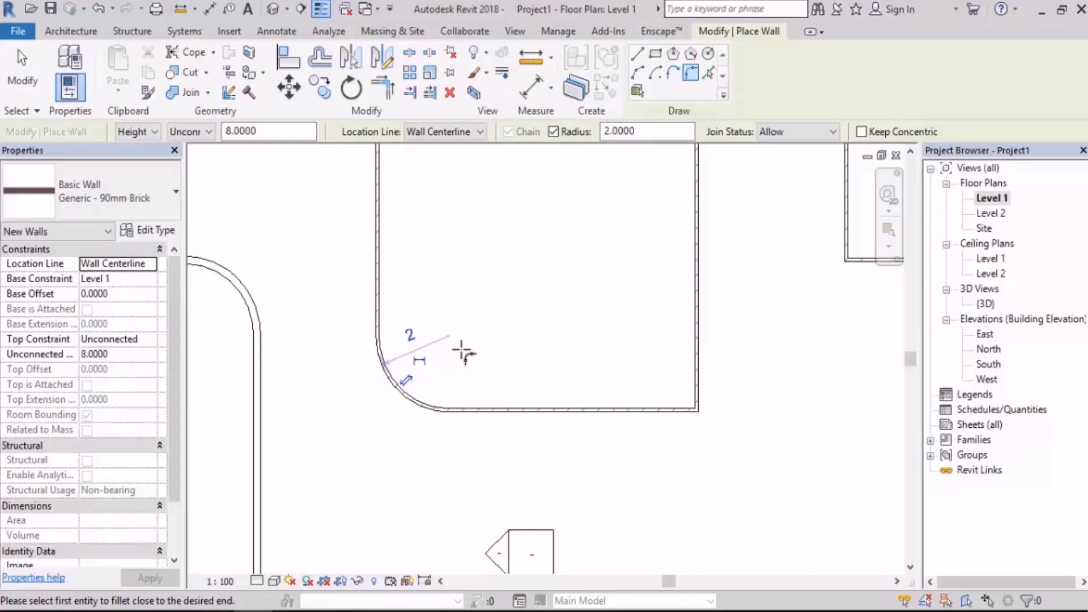
pyautogui.scroll(-3, 443, 328)
pyautogui.moveTo(526, 296); pyautogui.dragTo(505, 363, button='middle')
pyautogui.scroll(2, 551, 251)
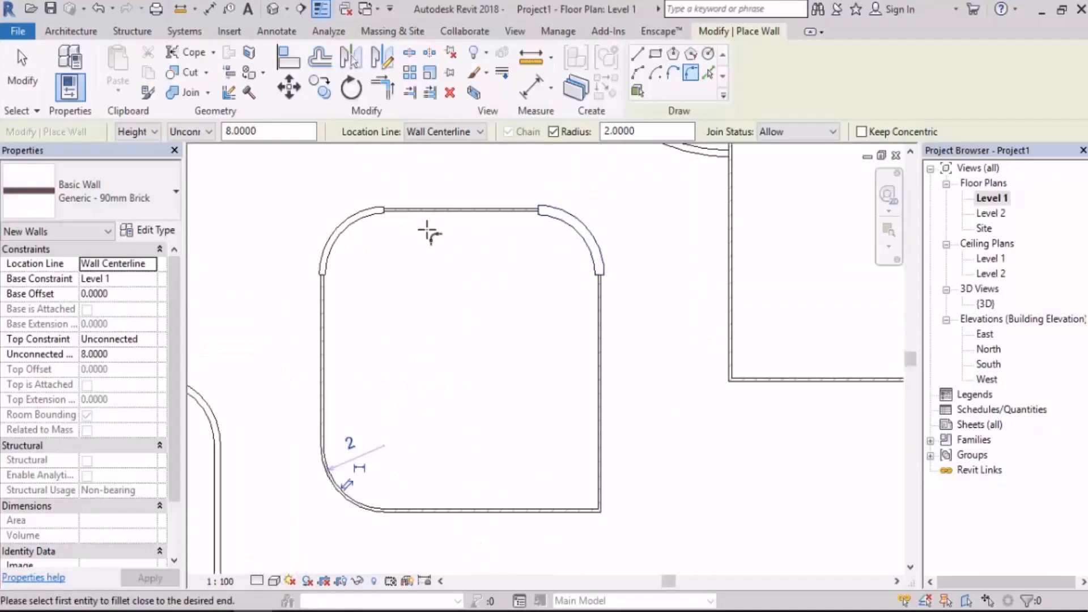